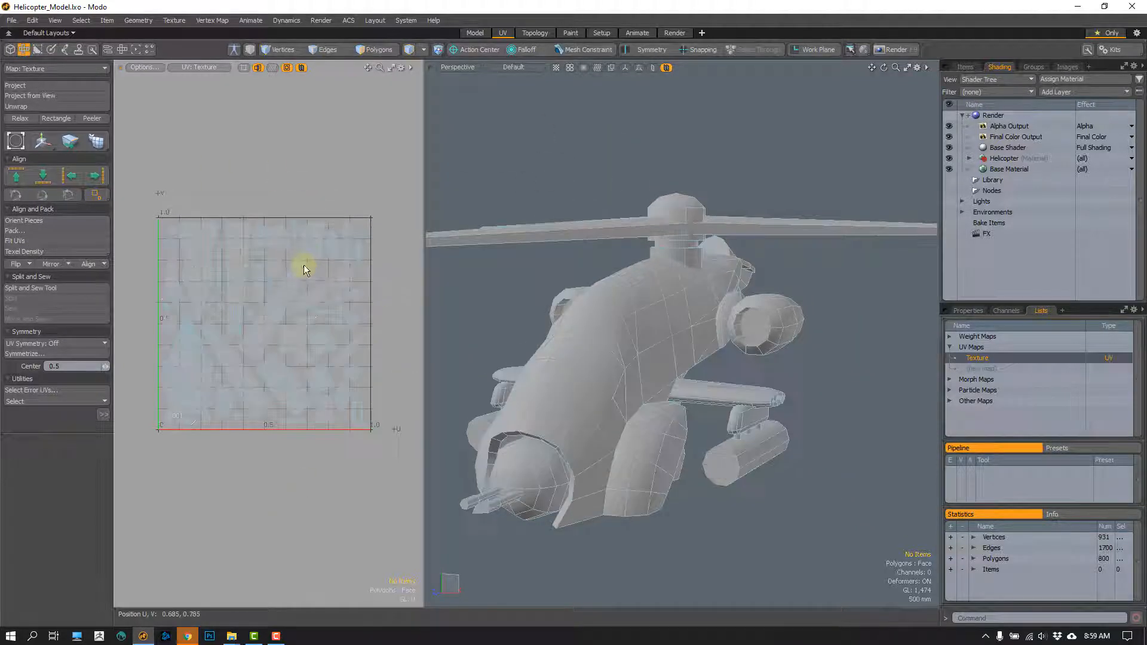
- Switch to polygon selection and look over the packed UV map and the whole helicopter model
key("3")
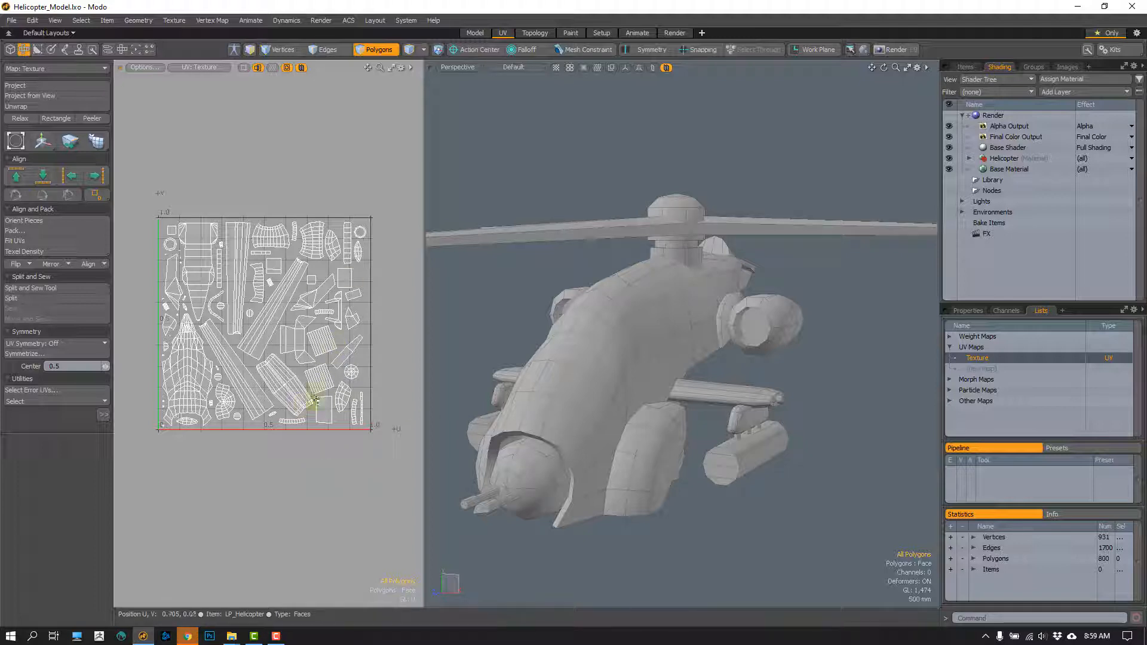
mouse_move(328, 163)
right_mouse_down()
mouse_move(159, 499)
mouse_move(411, 340)
mouse_move(345, 206)
right_mouse_up()
left_click(346, 206)
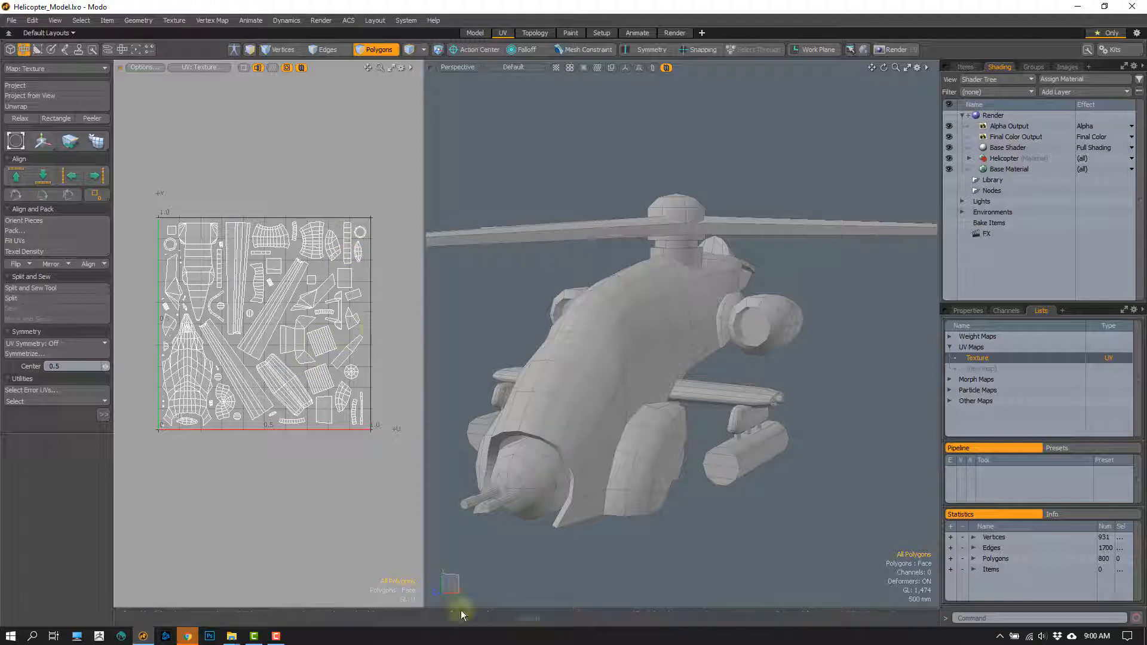
left_click_drag(606, 445, 675, 502, "alt")
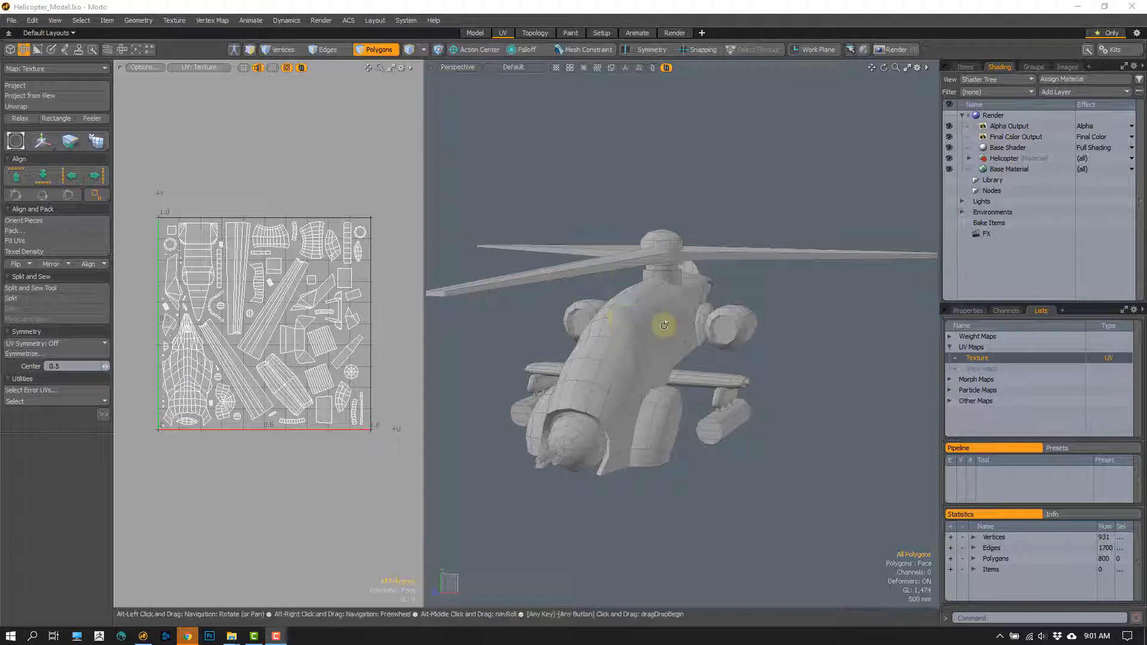
left_click_drag(665, 325, 657, 330, "alt")
left_click_drag(668, 268, 687, 277, "alt")
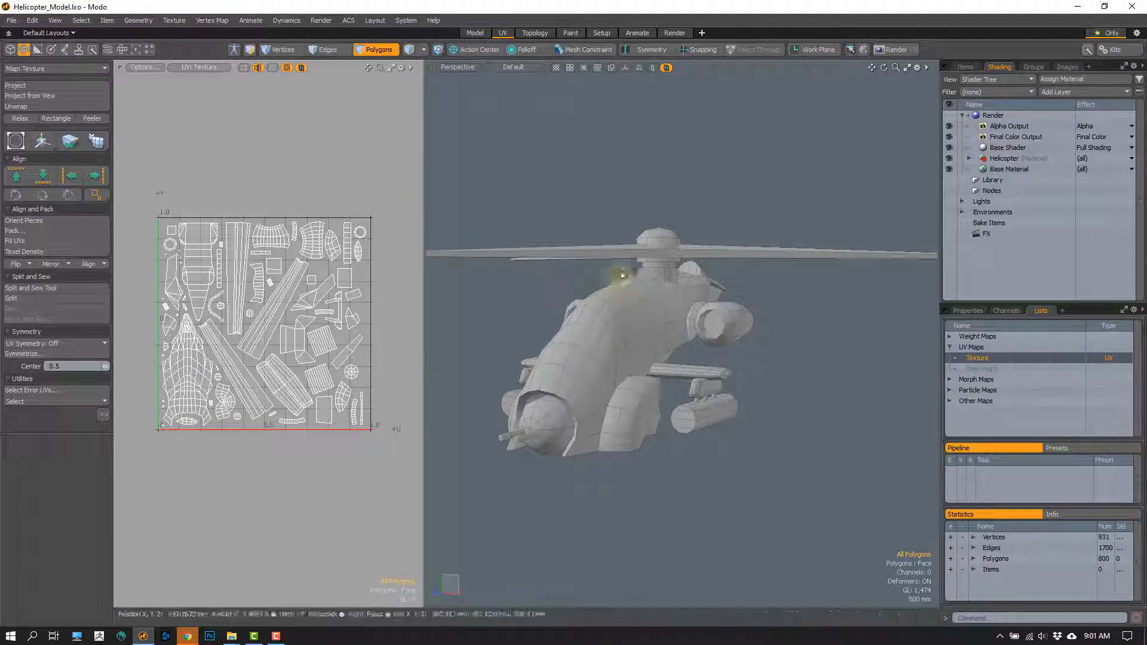
- Examine the rotor mast and the stacked collars where they meet the fuselage and the rotor blades
scroll(666, 304, "up", 3)
left_click_drag(665, 305, 740, 277, "alt")
scroll(741, 276, "up", 3)
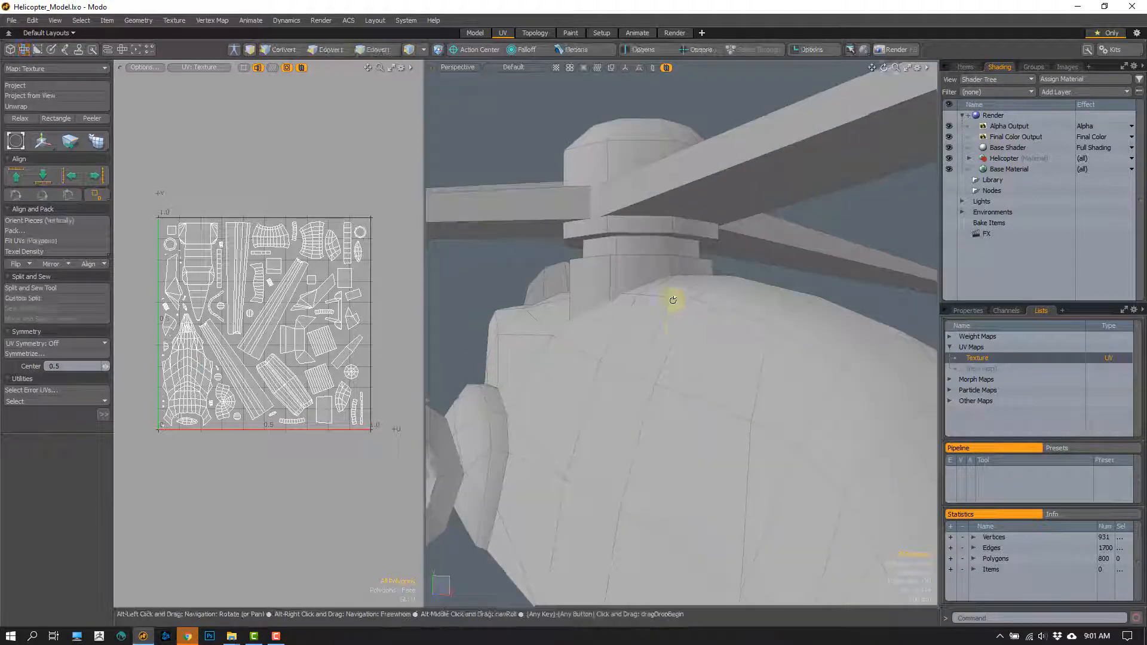
left_click_drag(674, 300, 605, 292, "alt")
scroll(604, 292, "up", 2)
left_click_drag(668, 245, 661, 262, "alt")
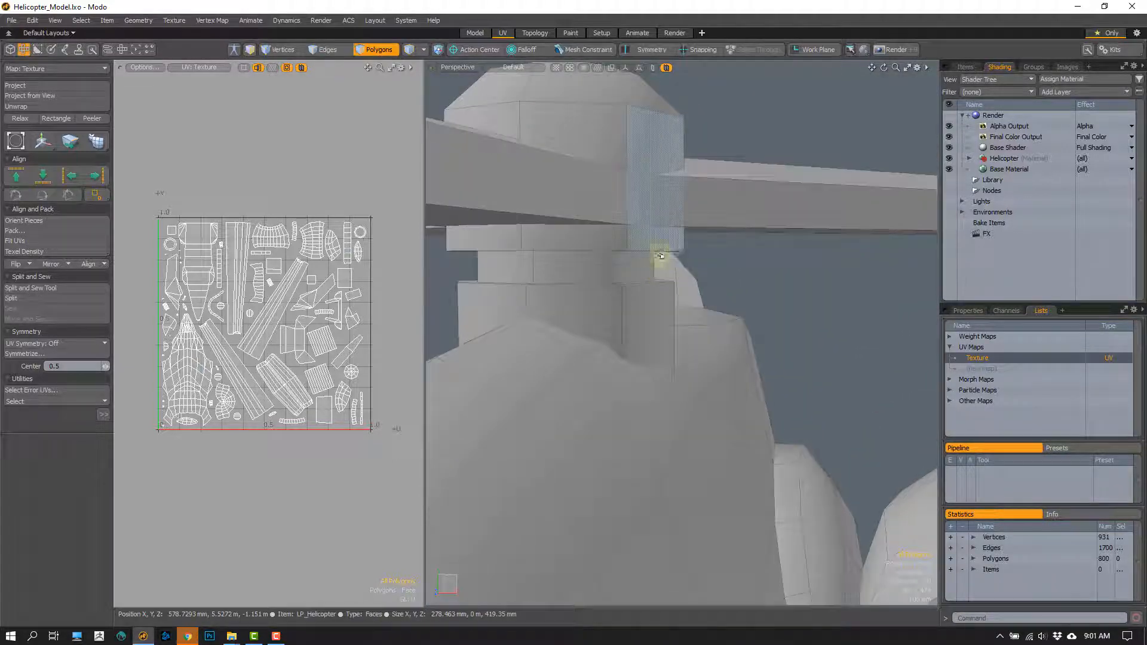
right_click_drag(678, 287, 683, 263)
mouse_move(674, 270)
left_mouse_down("alt")
mouse_move(630, 282)
mouse_move(625, 313)
left_mouse_up("alt")
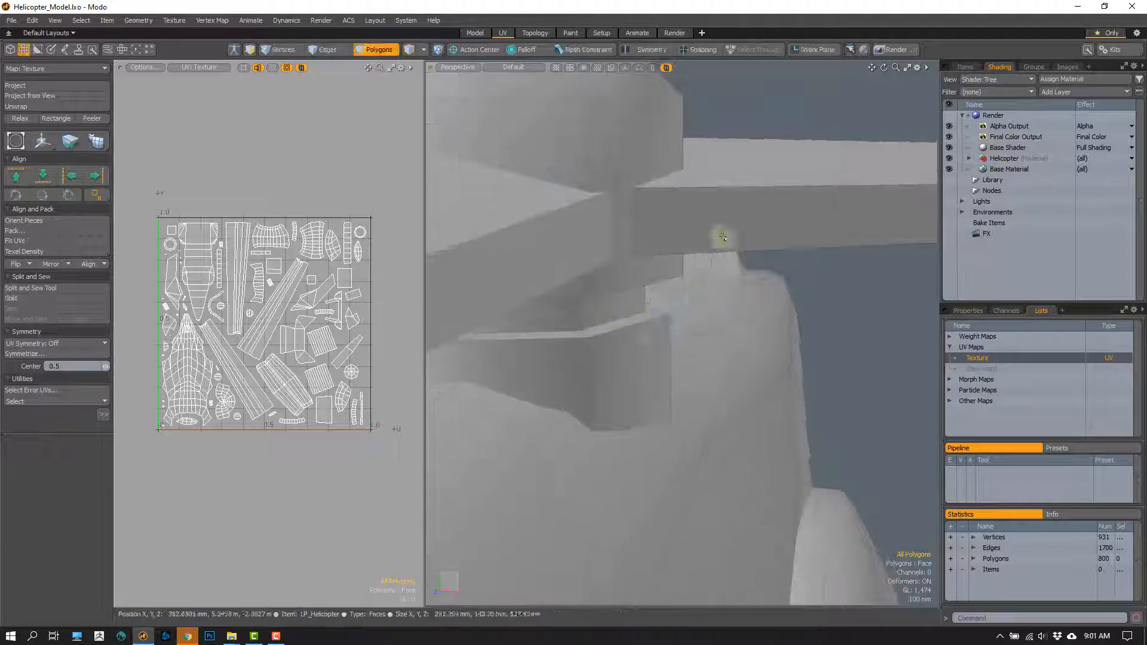
mouse_move(664, 200)
left_mouse_down("alt")
mouse_move(660, 256)
mouse_move(640, 299)
mouse_move(625, 293)
mouse_move(640, 223)
left_mouse_up("alt")
mouse_move(640, 223)
right_mouse_down()
mouse_move(633, 243)
mouse_move(625, 226)
right_mouse_up()
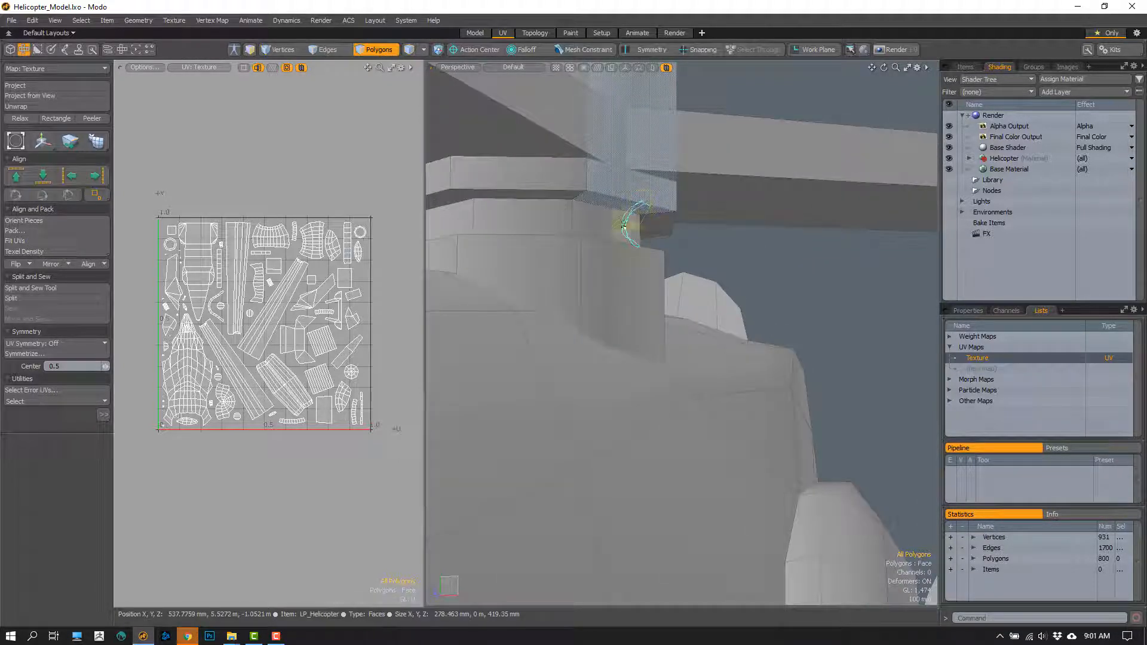
mouse_move(623, 223)
left_mouse_down("alt")
mouse_move(612, 226)
mouse_move(637, 238)
left_mouse_up("alt")
mouse_move(637, 229)
right_mouse_down()
mouse_move(684, 236)
mouse_move(646, 237)
right_mouse_up()
scroll(627, 328, "down", 5)
- Inspect the pylon and the cylindrical pod under the wing, then clear the polygon selection
mouse_move(627, 328)
left_mouse_down("alt")
mouse_move(614, 325)
mouse_move(628, 292)
mouse_move(539, 336)
mouse_move(618, 292)
mouse_move(651, 323)
mouse_move(625, 417)
mouse_move(528, 376)
mouse_move(530, 414)
left_mouse_up("alt")
scroll(651, 322, "up", 3)
left_click_drag(530, 413, 697, 384, "alt")
scroll(696, 384, "up", 5)
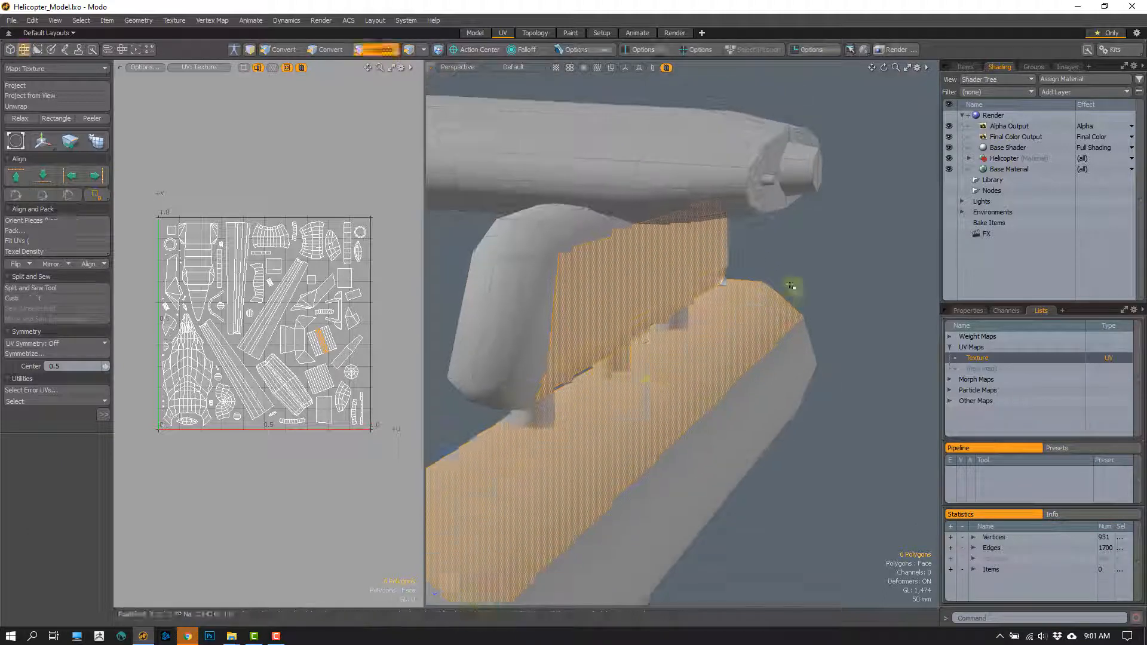
left_click(794, 289)
left_click_drag(794, 289, 671, 329, "alt")
scroll(672, 329, "up", 5)
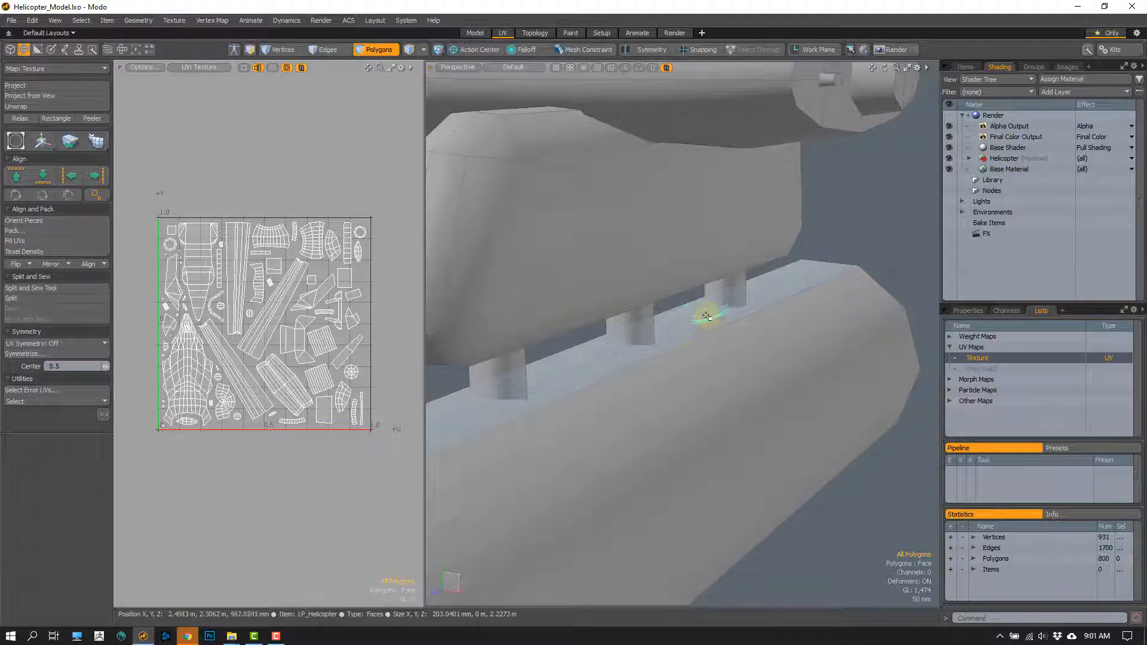
- Select the pod's side and upper faces to examine how the small struts join it to the pylon, then deselect them
left_click(706, 316)
left_click_drag(692, 486, 720, 420, "alt")
left_click(719, 423)
left_click_drag(650, 368, 655, 322, "alt")
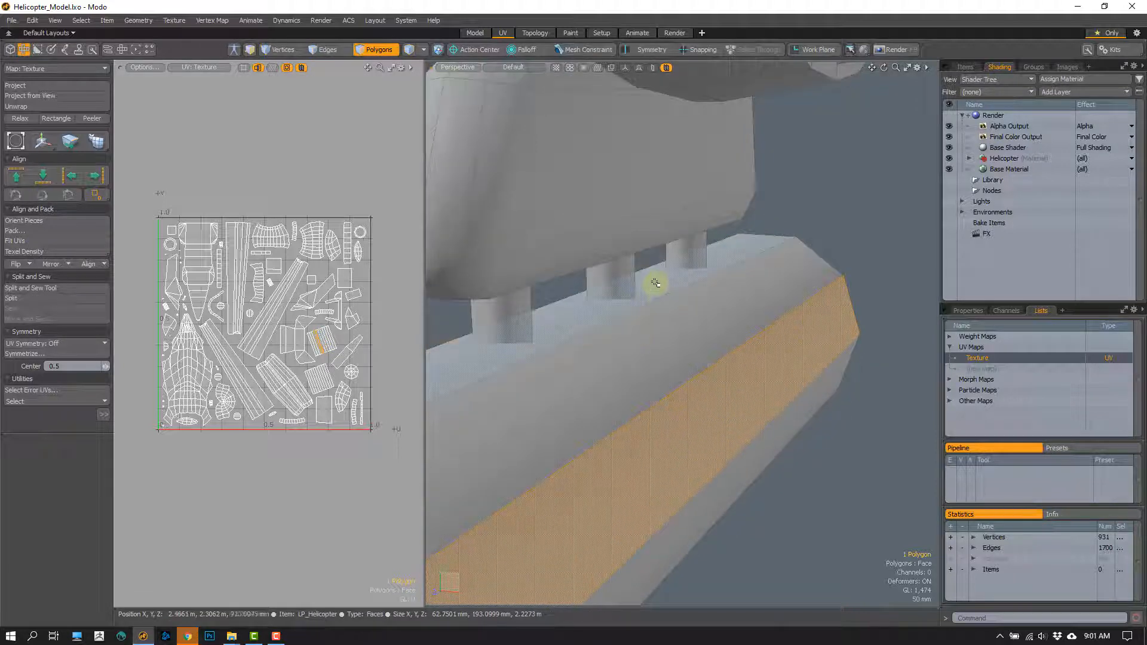
left_click(658, 285)
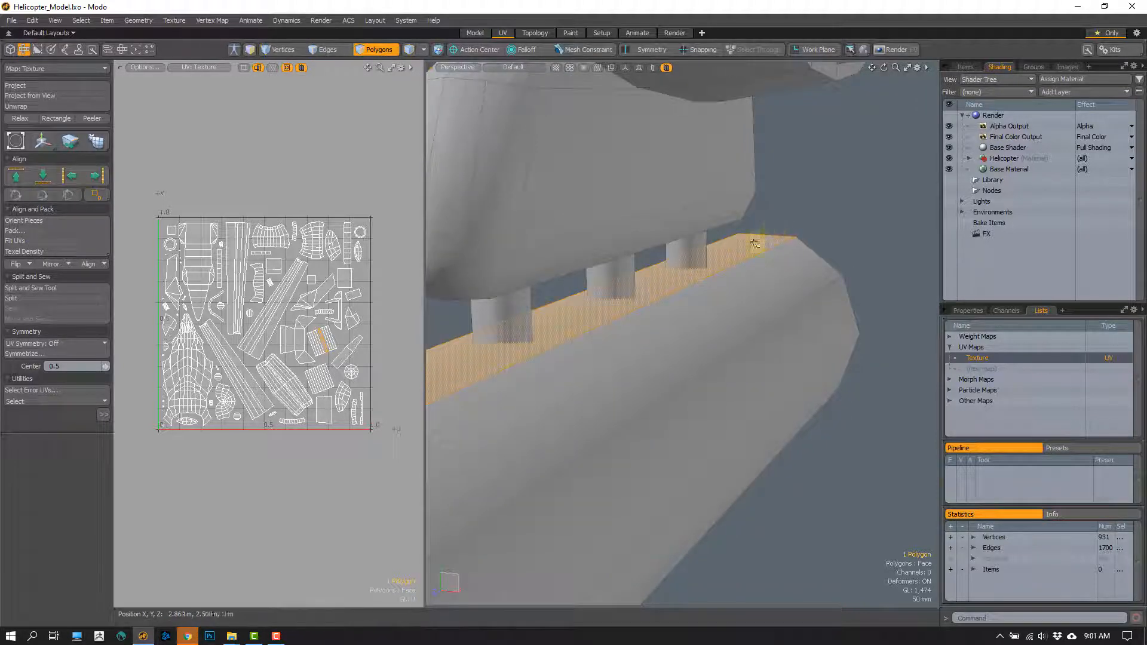
left_click_drag(657, 299, 648, 273, "alt")
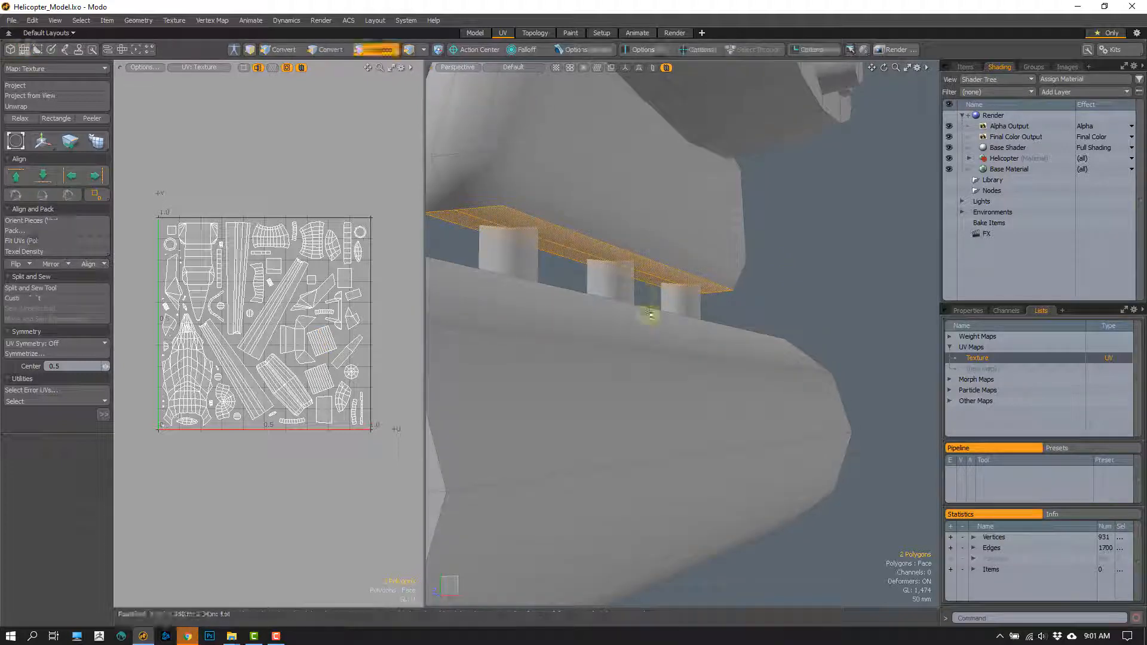
mouse_move(651, 317)
left_mouse_down("alt")
mouse_move(639, 338)
mouse_move(664, 303)
left_mouse_up("alt")
left_click(651, 304)
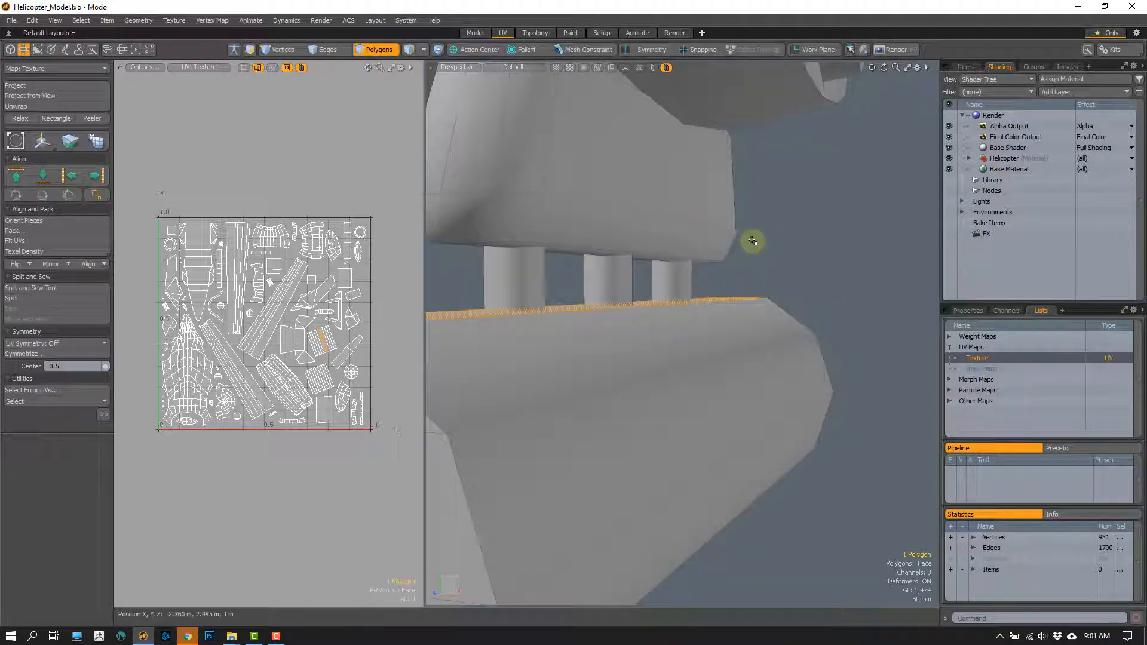
mouse_move(801, 203)
left_mouse_down()
mouse_move(675, 293)
mouse_move(622, 315)
mouse_move(558, 292)
mouse_move(604, 312)
left_mouse_up()
mouse_move(603, 312)
left_mouse_down("ctrl+alt")
mouse_move(622, 317)
mouse_move(583, 308)
left_mouse_up("ctrl+alt")
left_click_drag(582, 308, 611, 344, "alt")
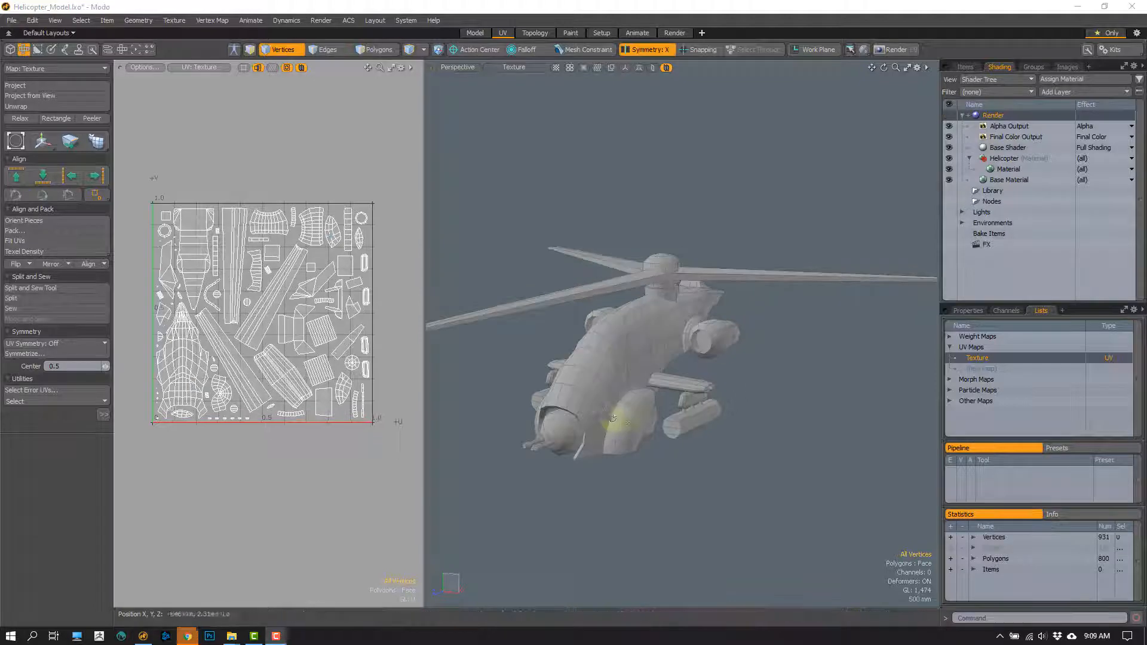
mouse_move(605, 415)
left_mouse_down("alt")
mouse_move(615, 410)
mouse_move(600, 418)
left_mouse_up("alt")
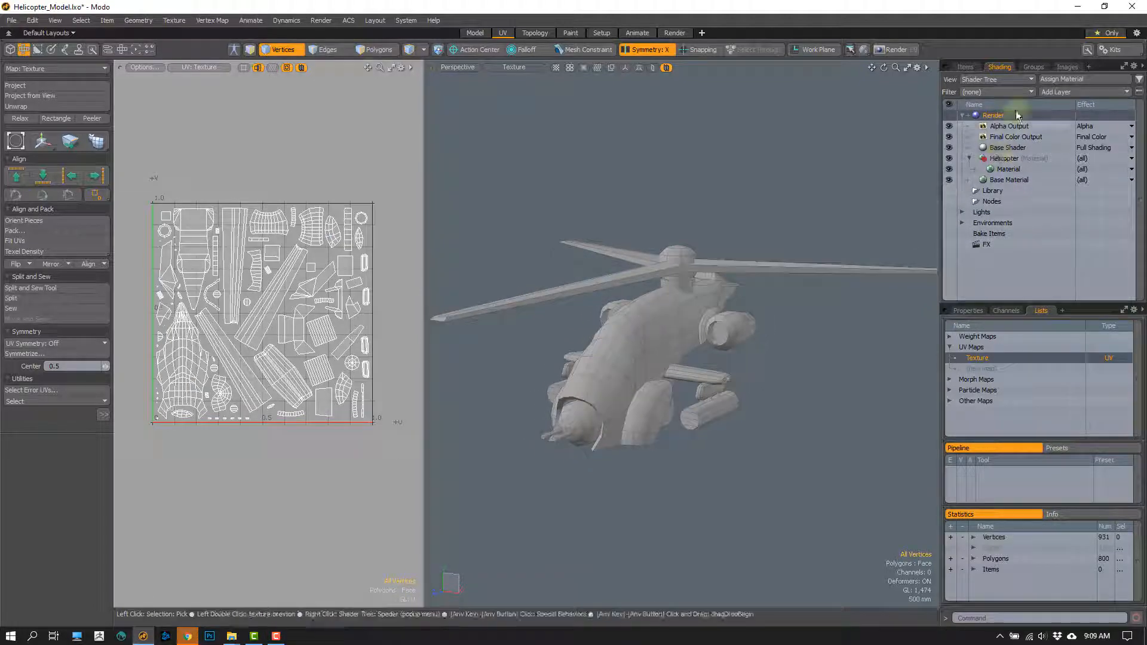
- Duplicate the Final Color Output in the shader tree and set the copy's effect to Ambient Occlusion
left_click(991, 138)
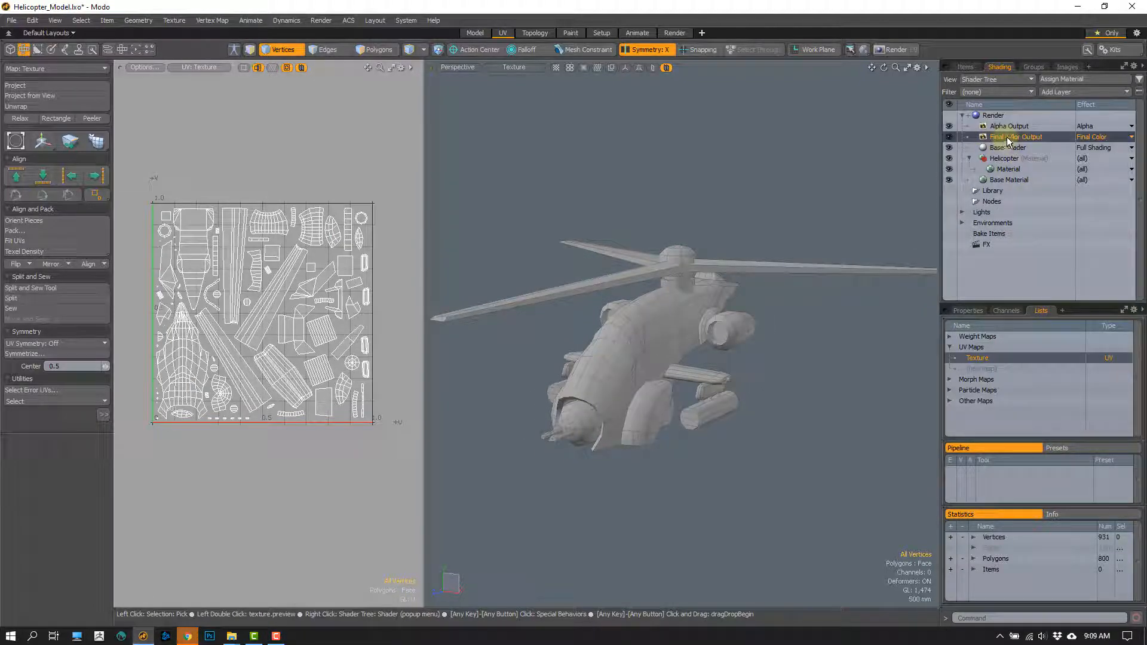
right_click(1006, 138)
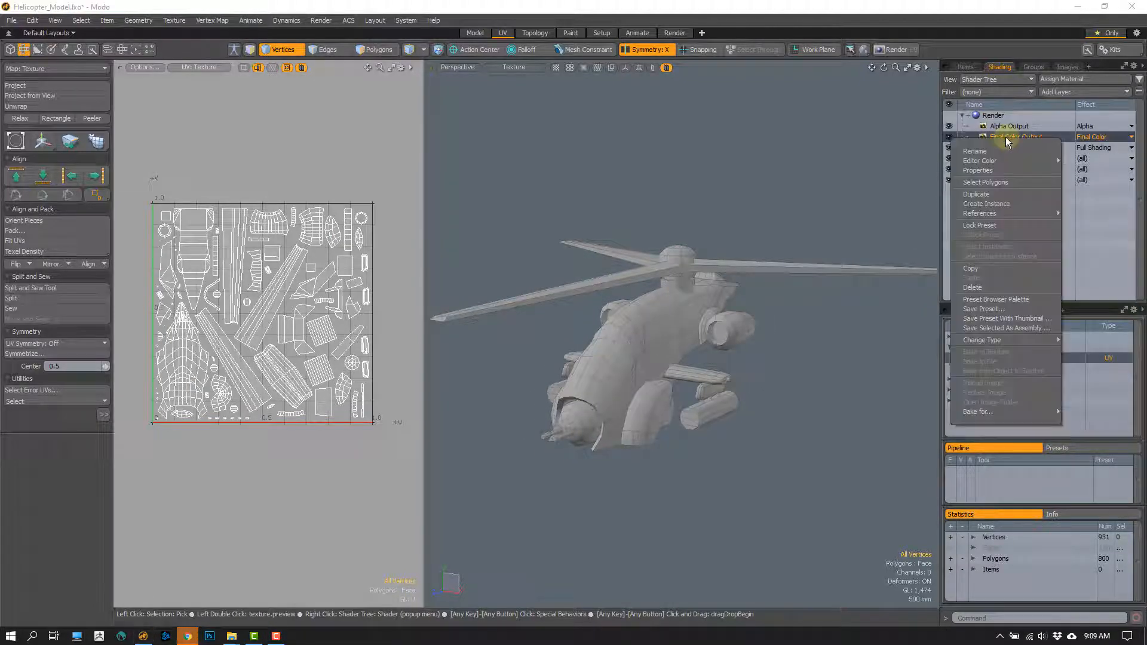
left_click(982, 198)
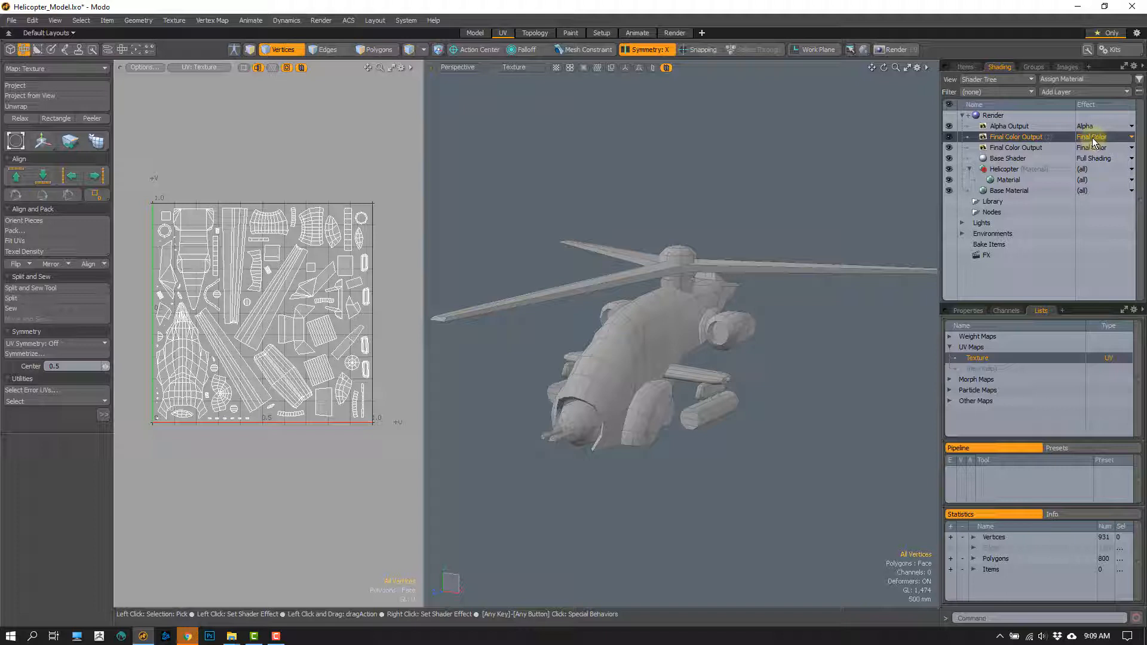
left_click(1132, 141)
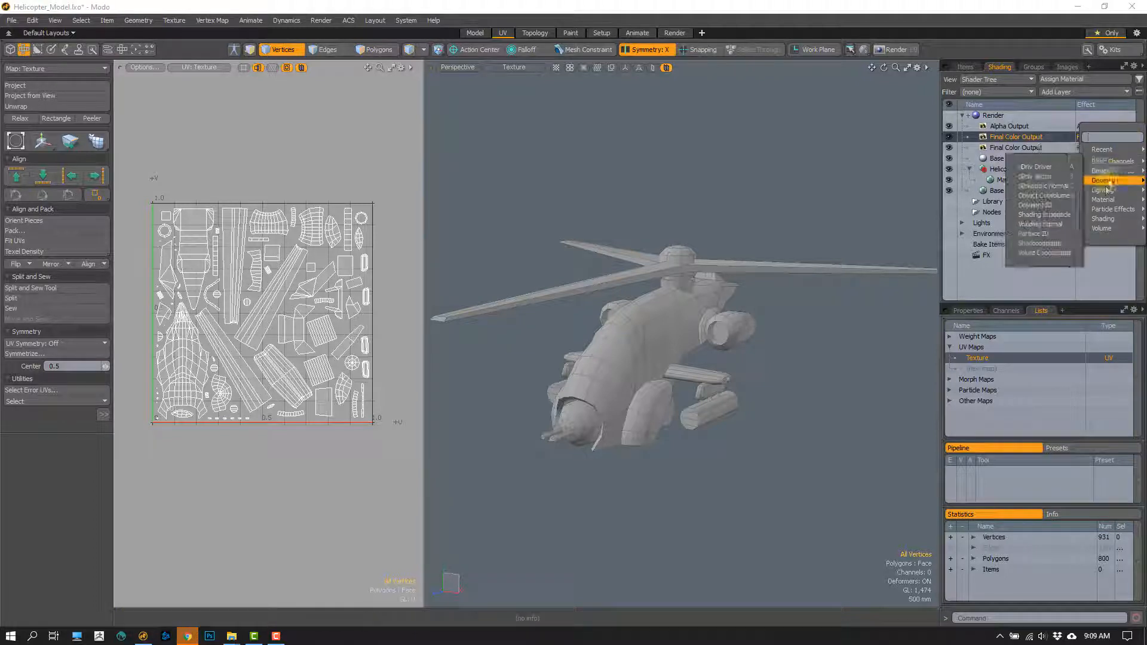
mouse_move(1105, 194)
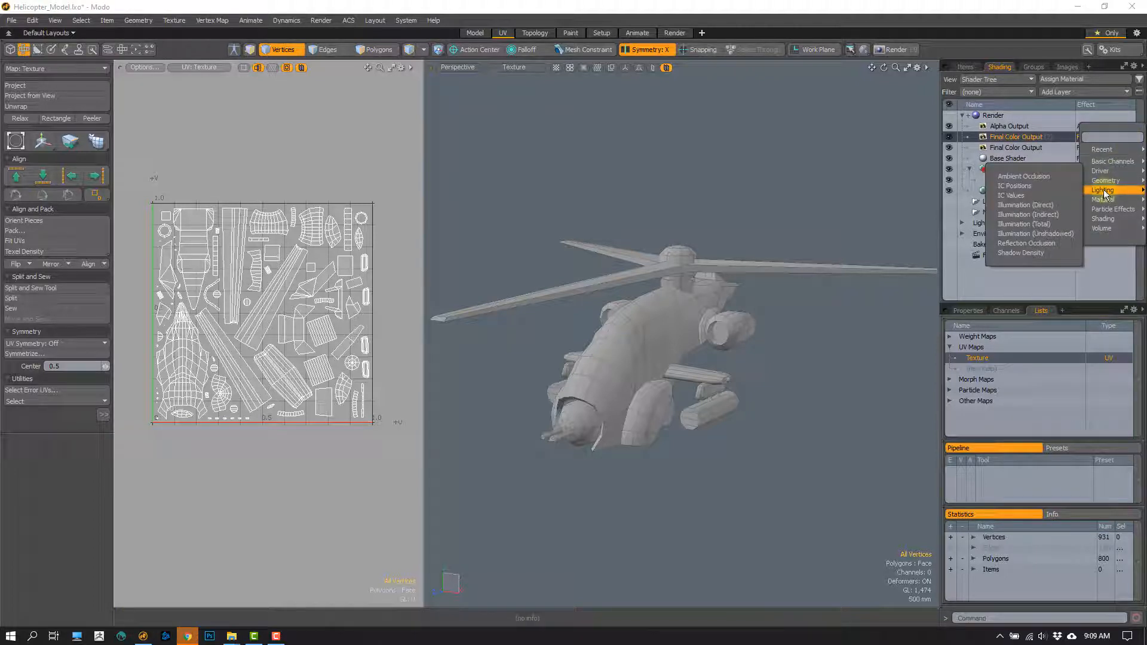
left_click(1045, 177)
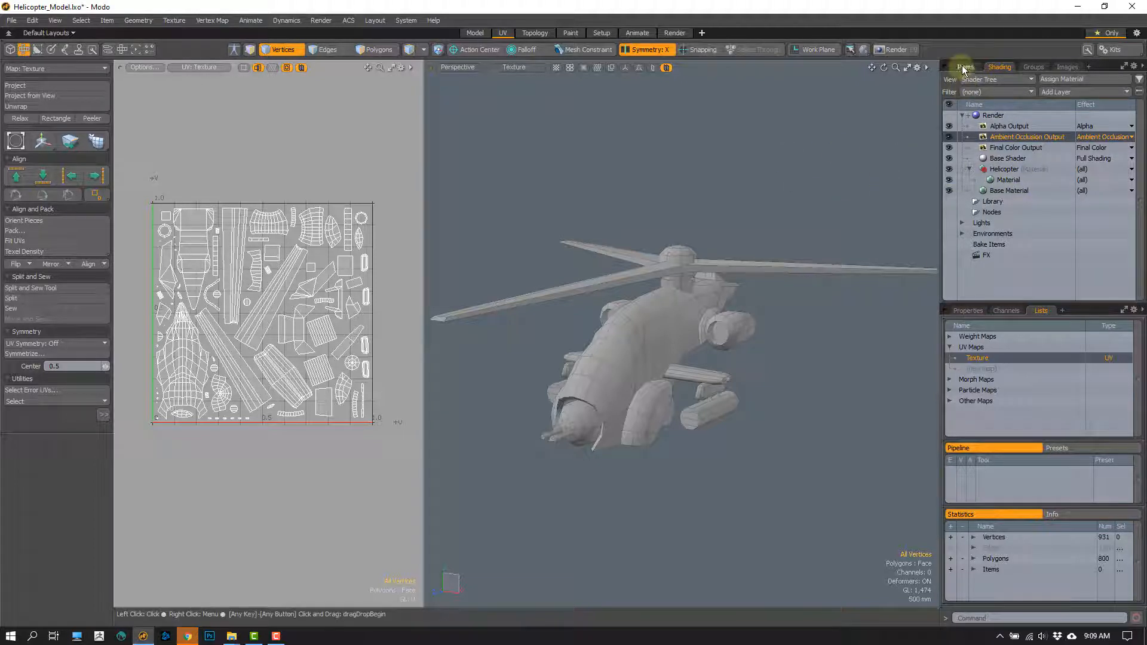
- Check the scene's item list and disable the Final Color Output in the shader tree
left_click(965, 67)
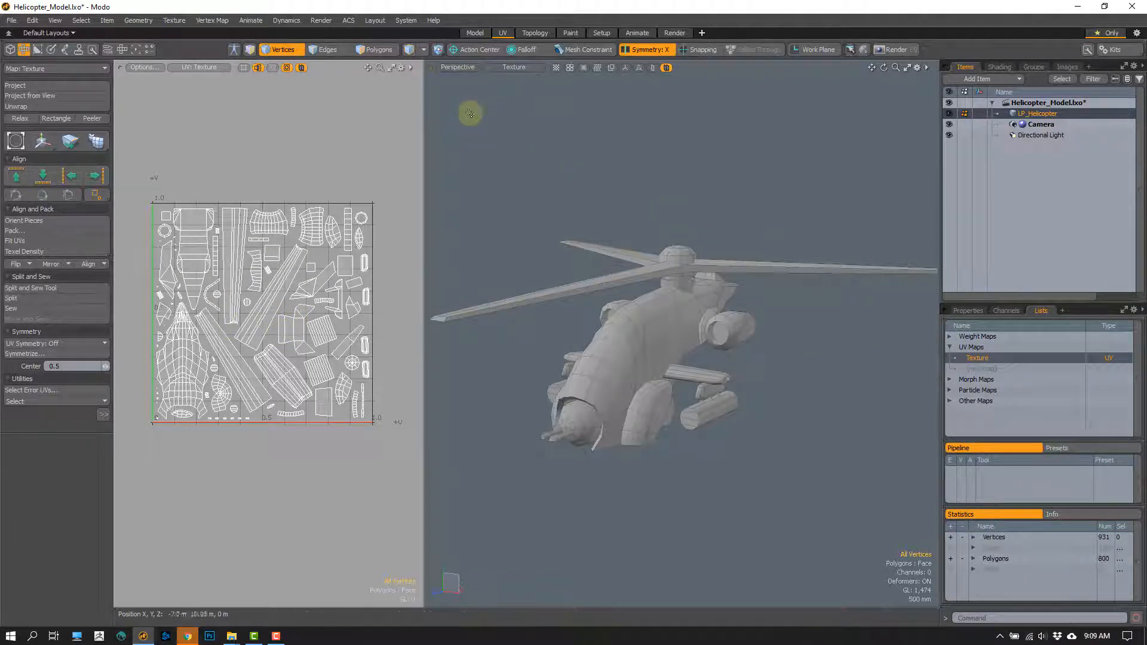
left_click(996, 70)
left_click(1010, 139)
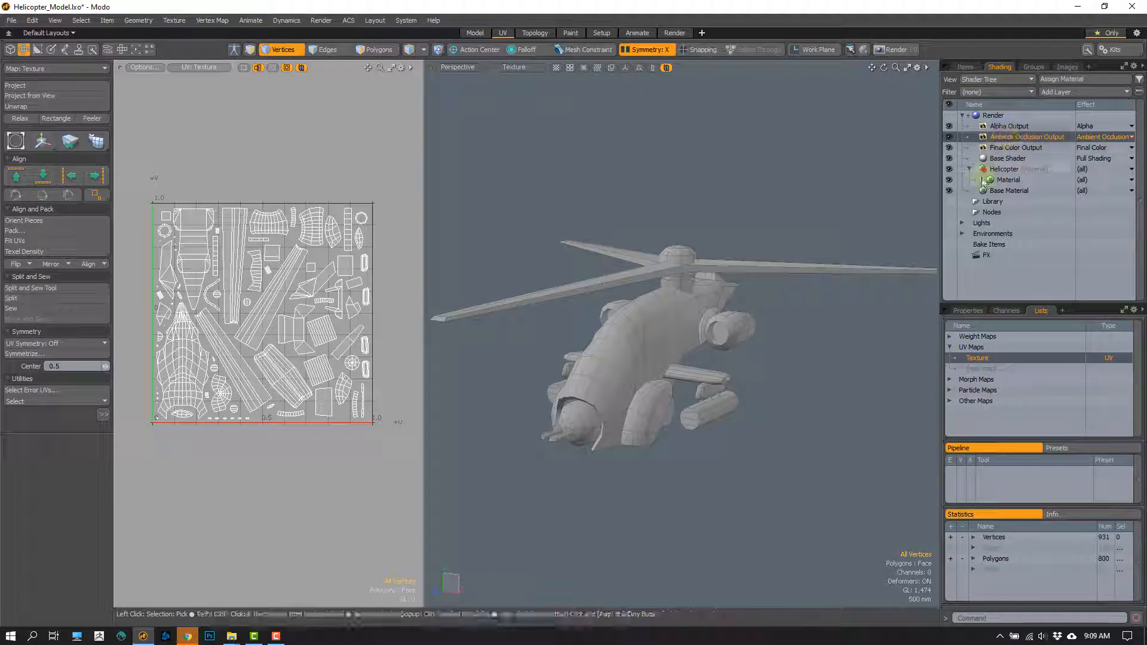
left_click(949, 148)
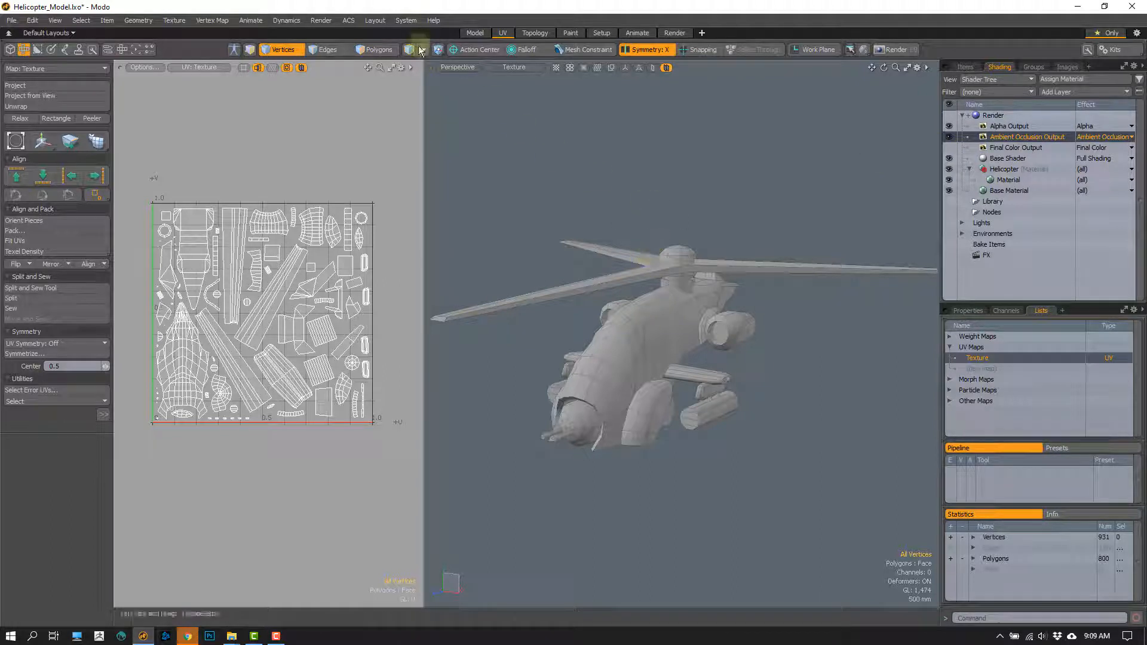
- Bake to the render outputs and save the ambient occlusion image over TestAO.png on the Desktop, then close the render window
left_click(320, 22)
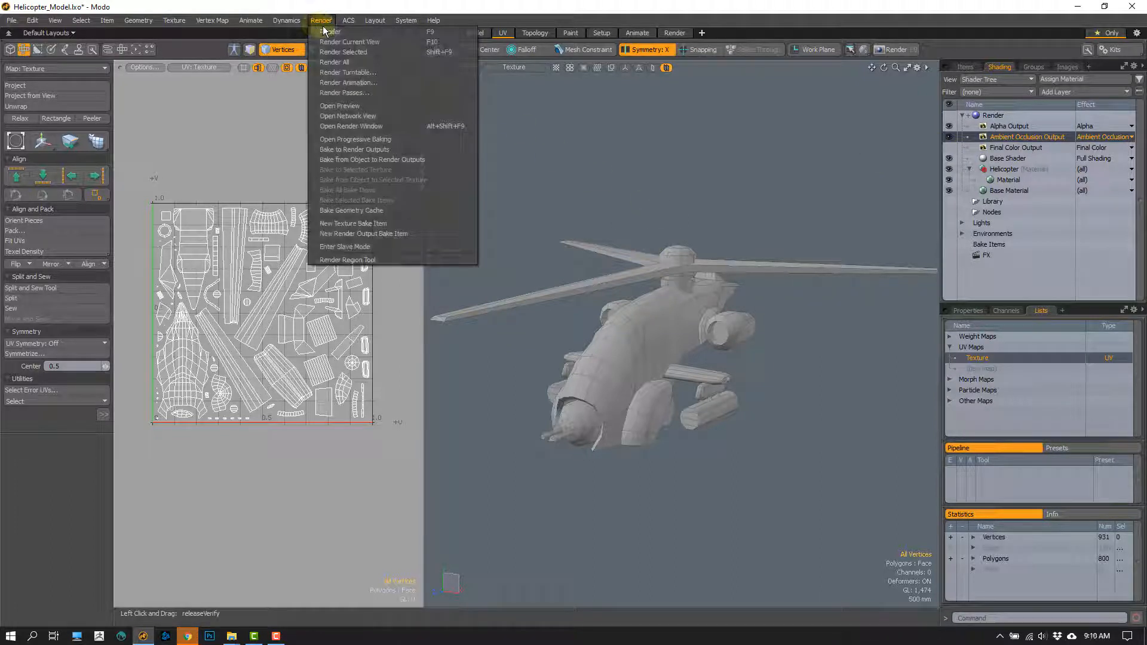
left_click(353, 148)
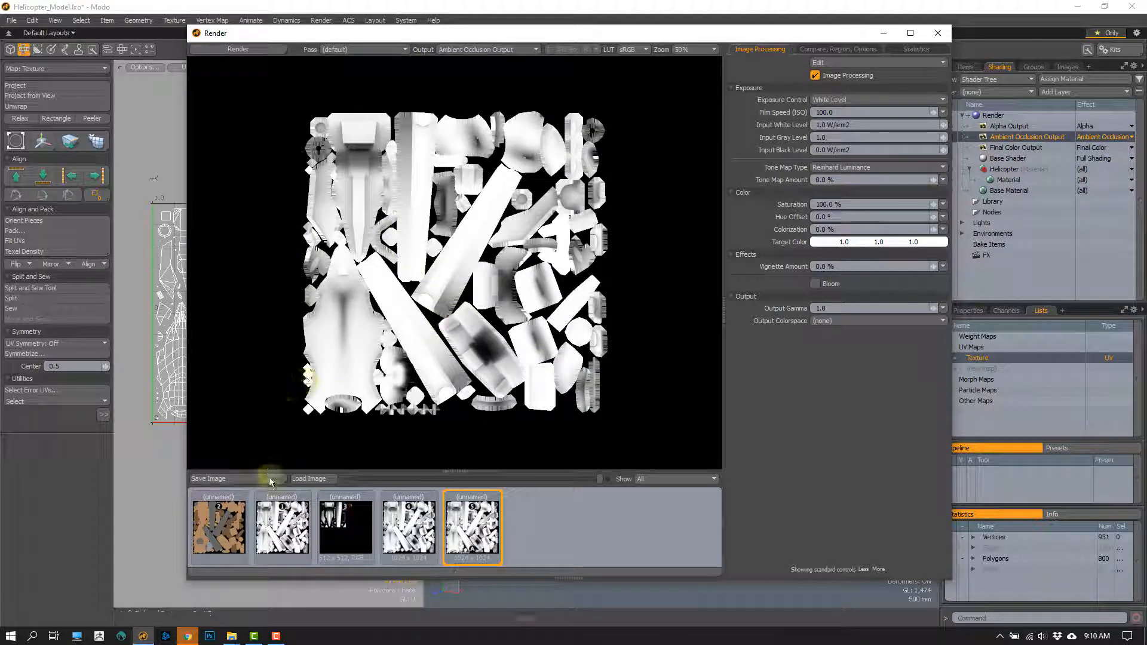
left_click(234, 478)
left_click(327, 313)
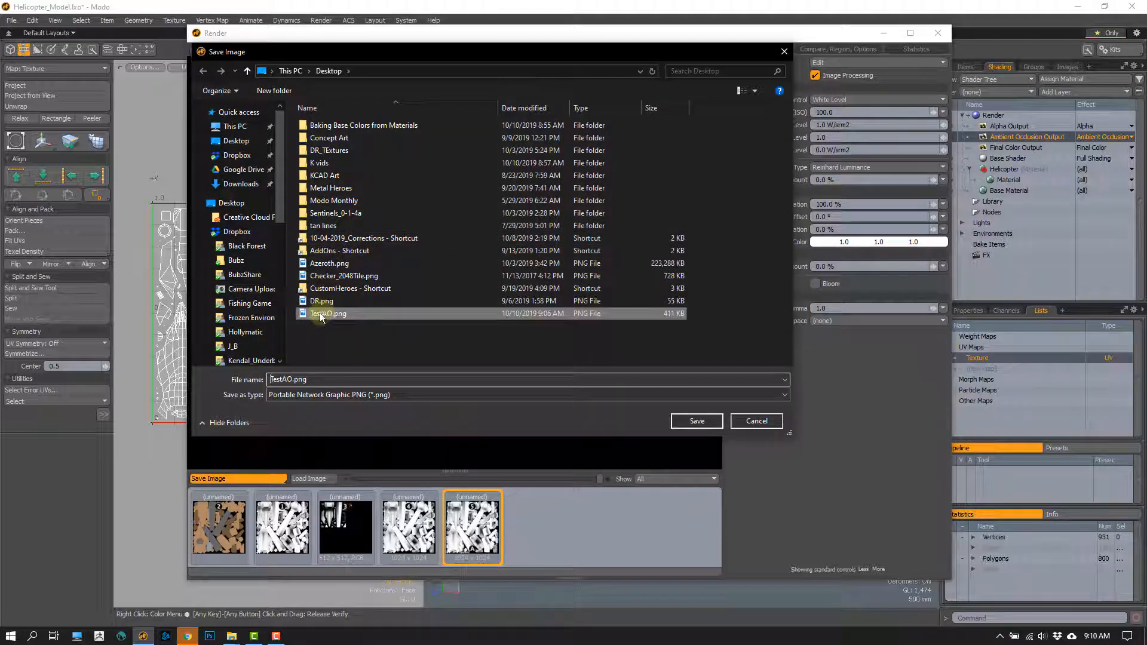
left_click(695, 422)
left_click(607, 325)
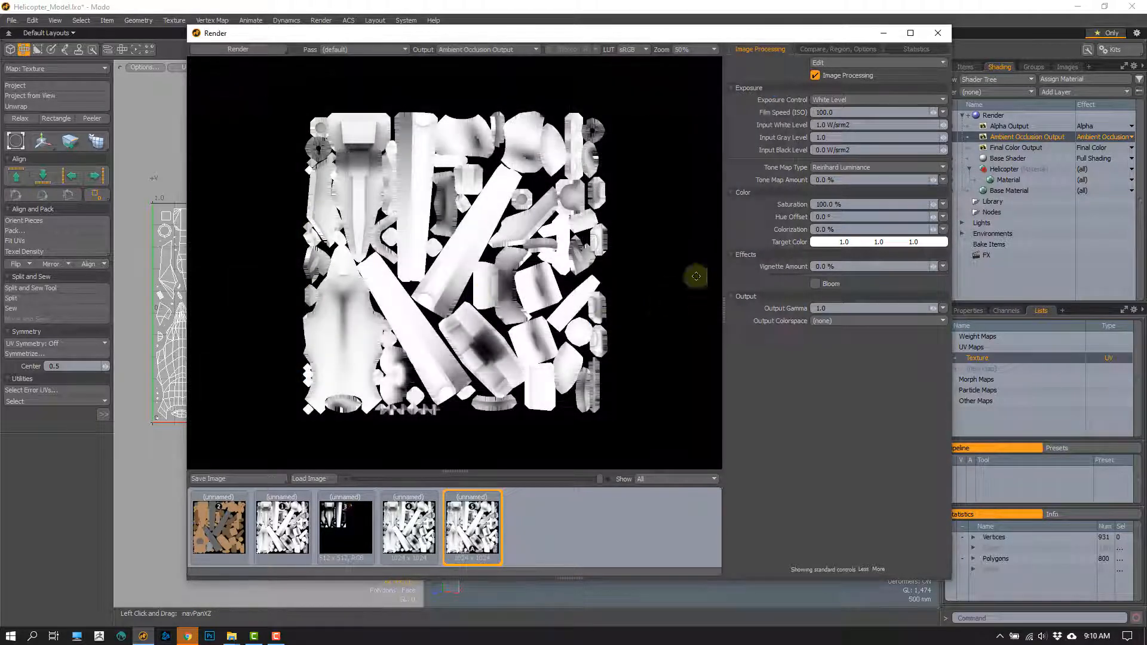
left_click(938, 33)
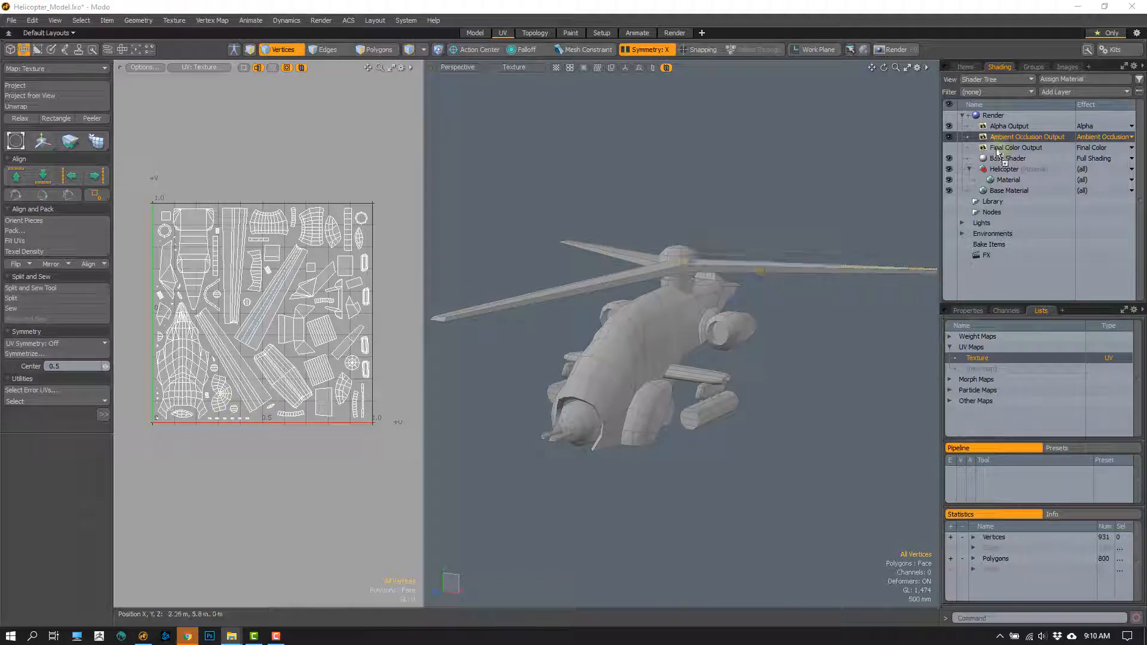
- Add the TestAO image to the Helicopter material group above its Material layer
left_click_drag(1028, 178, 1029, 178)
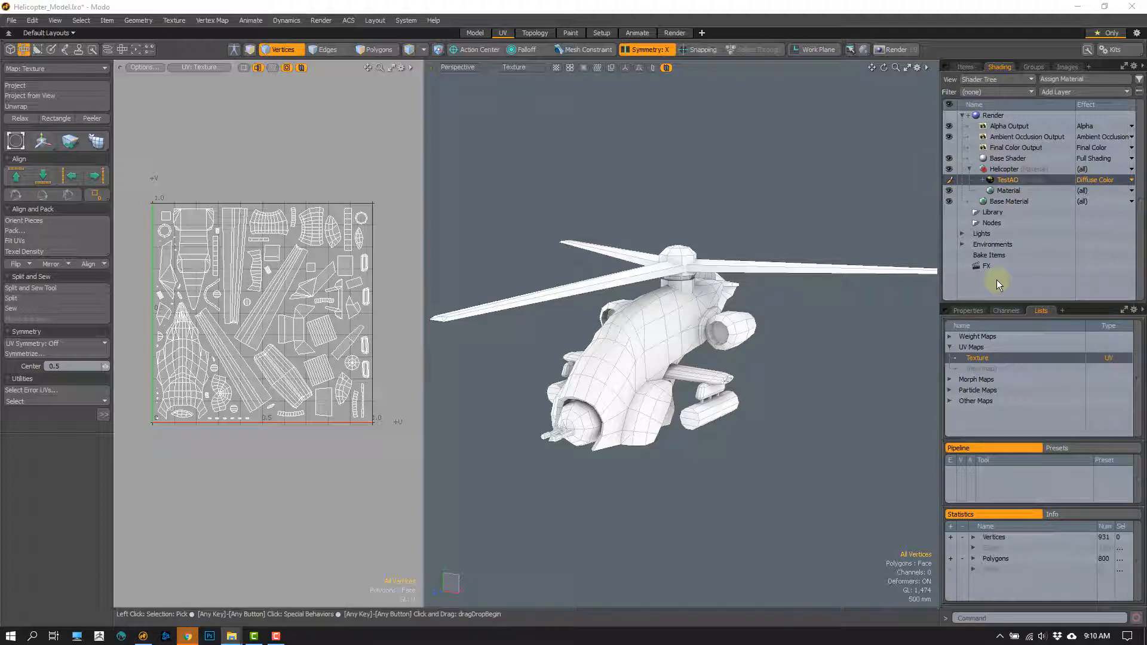
- Compare the helicopter in Default and Texture viewport shading and inspect the baked ambient occlusion on the model in Texture shading
left_click(512, 67)
left_click(502, 134)
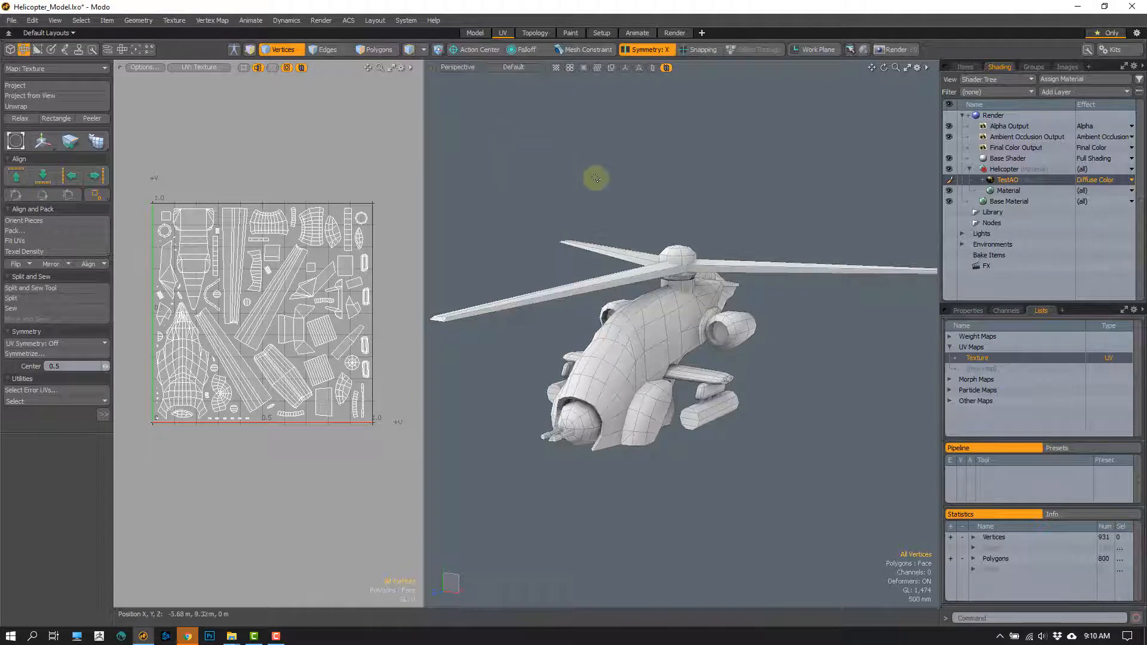
left_click(521, 65)
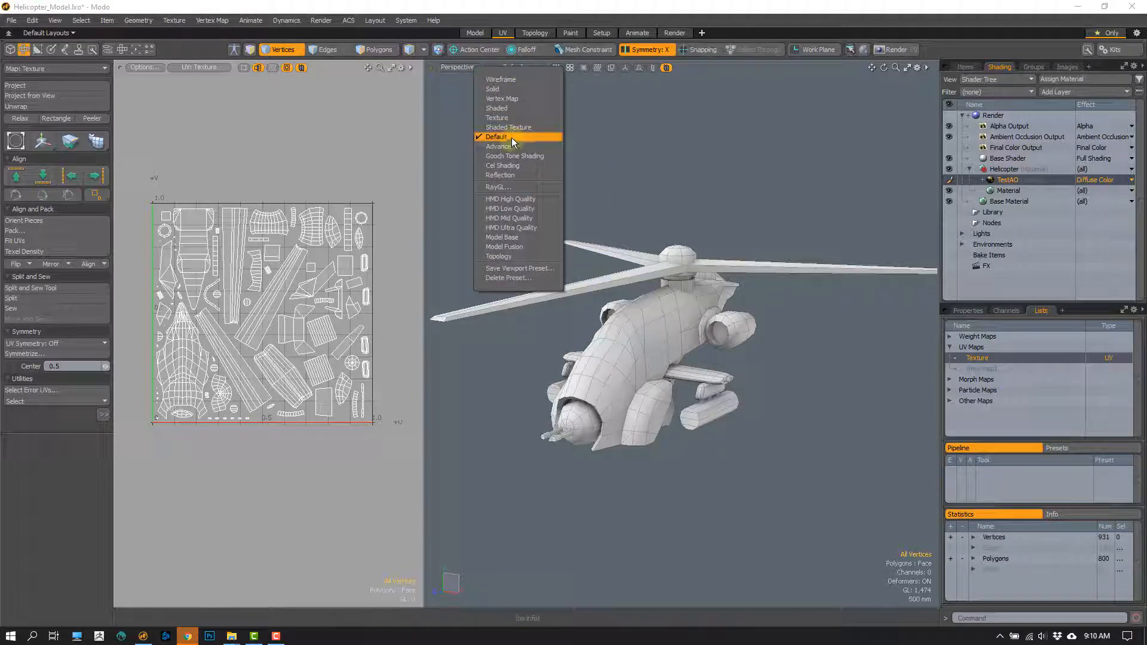
left_click(504, 118)
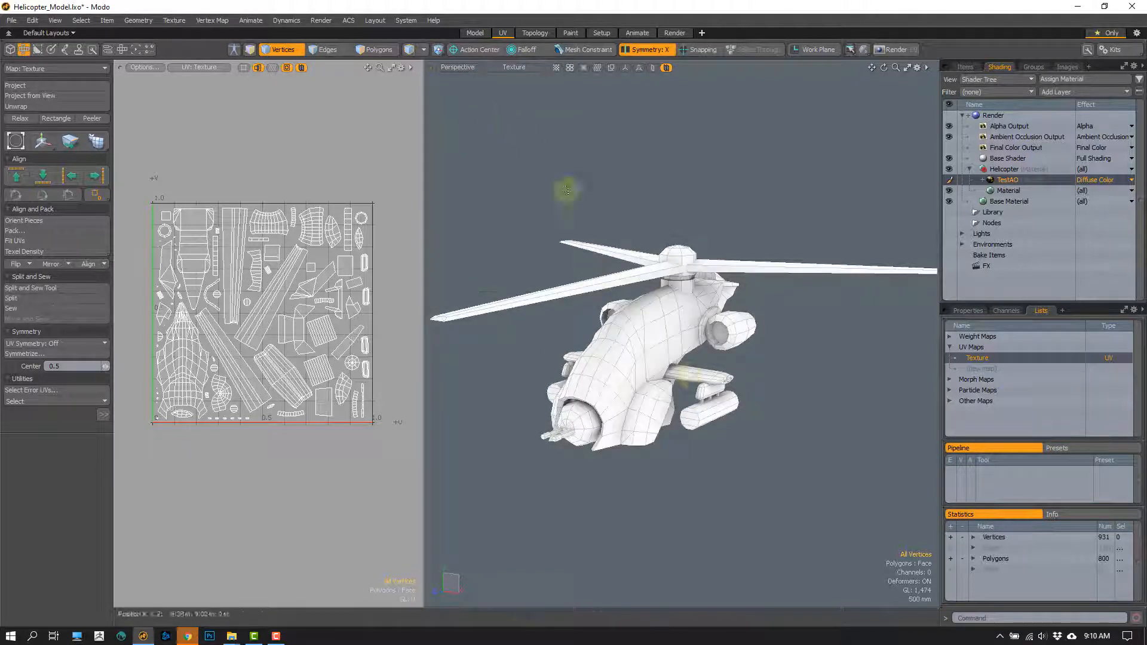
left_click_drag(610, 383, 635, 396, "alt")
mouse_move(622, 328)
left_mouse_down("alt")
mouse_move(641, 375)
mouse_move(686, 266)
mouse_move(699, 323)
mouse_move(709, 287)
left_mouse_up("alt")
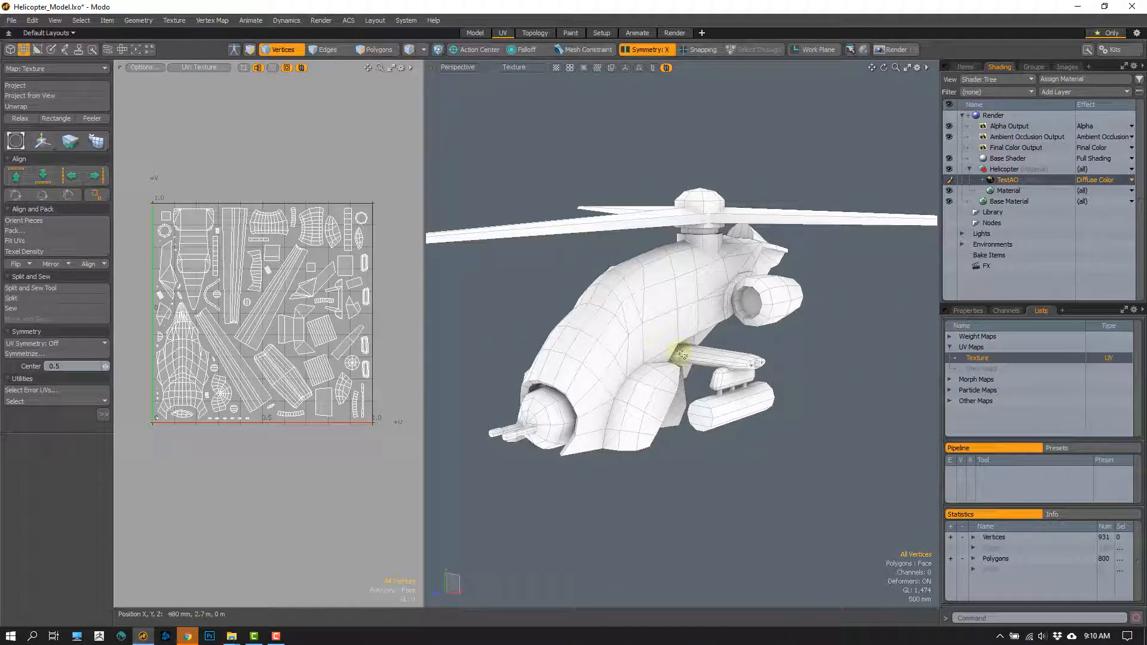
- Hide the wireframe overlay on the helicopter in the perspective viewport
left_click_drag(609, 341, 640, 341, "ctrl+alt")
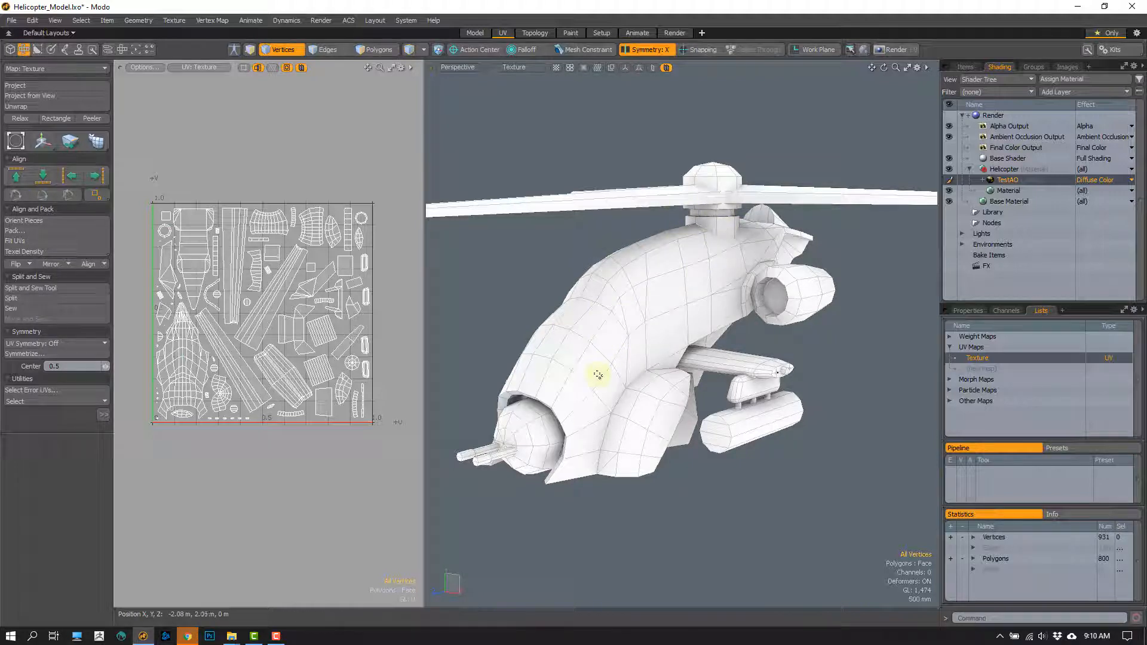
key("ctrl+space")
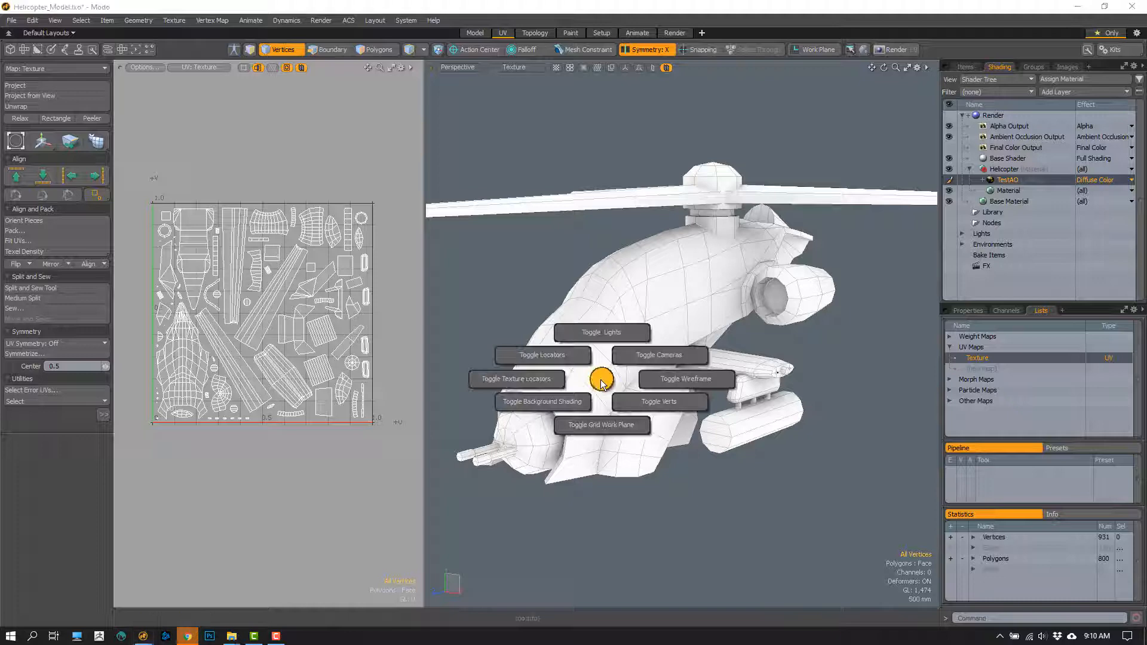
left_click(669, 380)
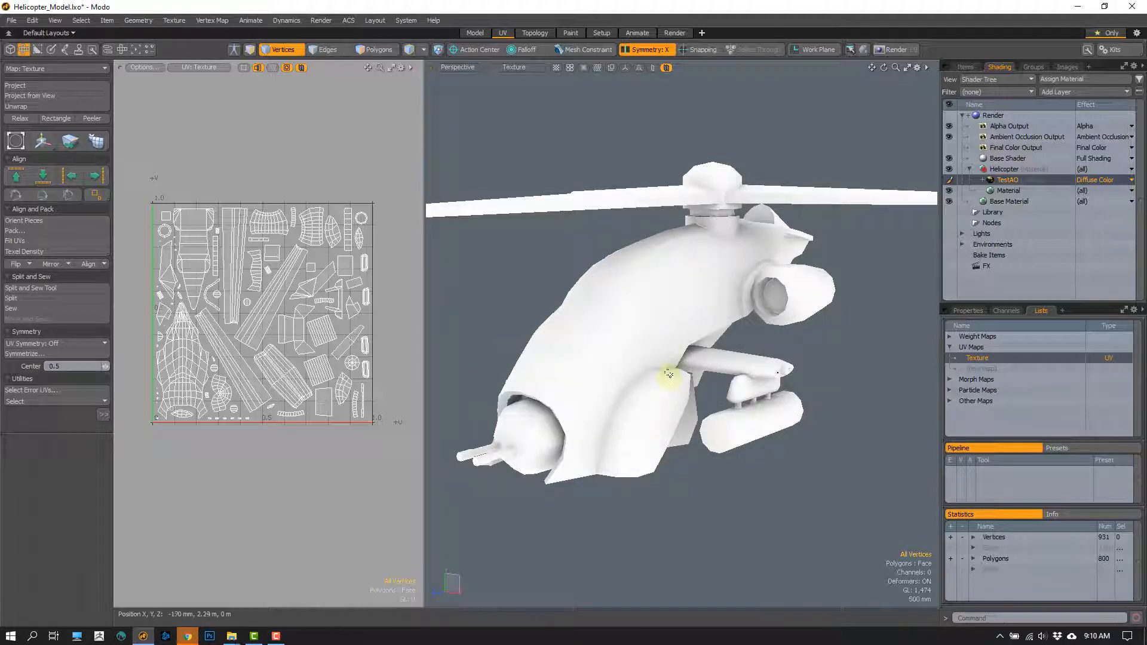
- Inspect the baked ambient occlusion on the rotor hub, blades, fuselage, engines and underside for shading errors
left_click_drag(717, 361, 678, 354, "alt")
left_click_drag(678, 354, 586, 284, "alt+shift")
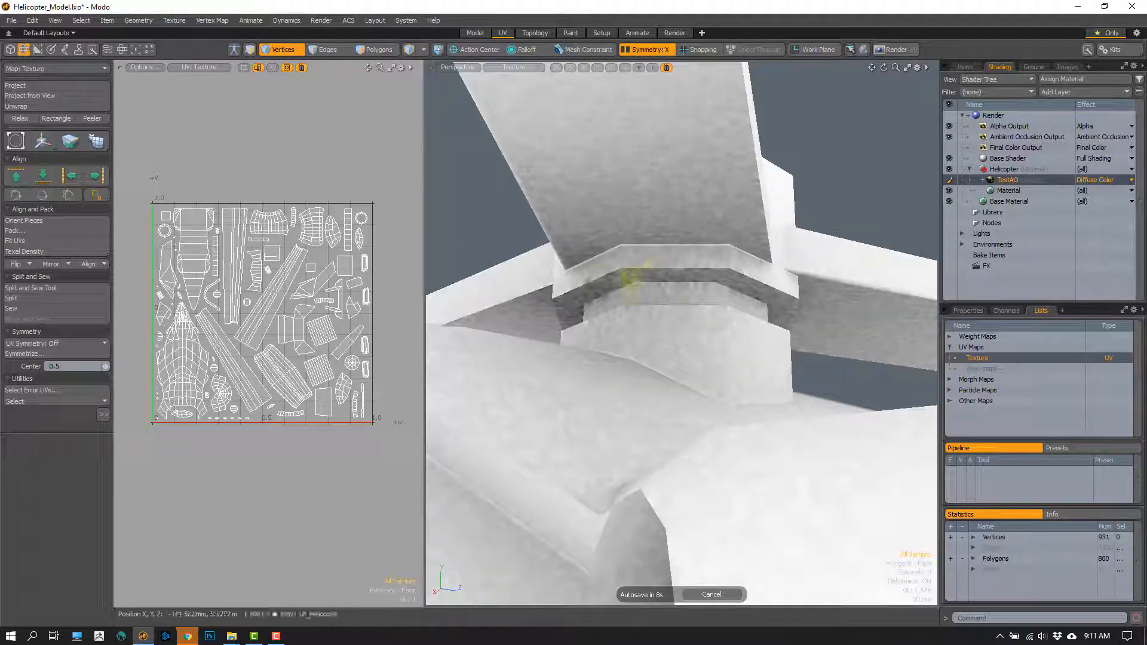
left_click_drag(598, 337, 617, 289, "ctrl+alt")
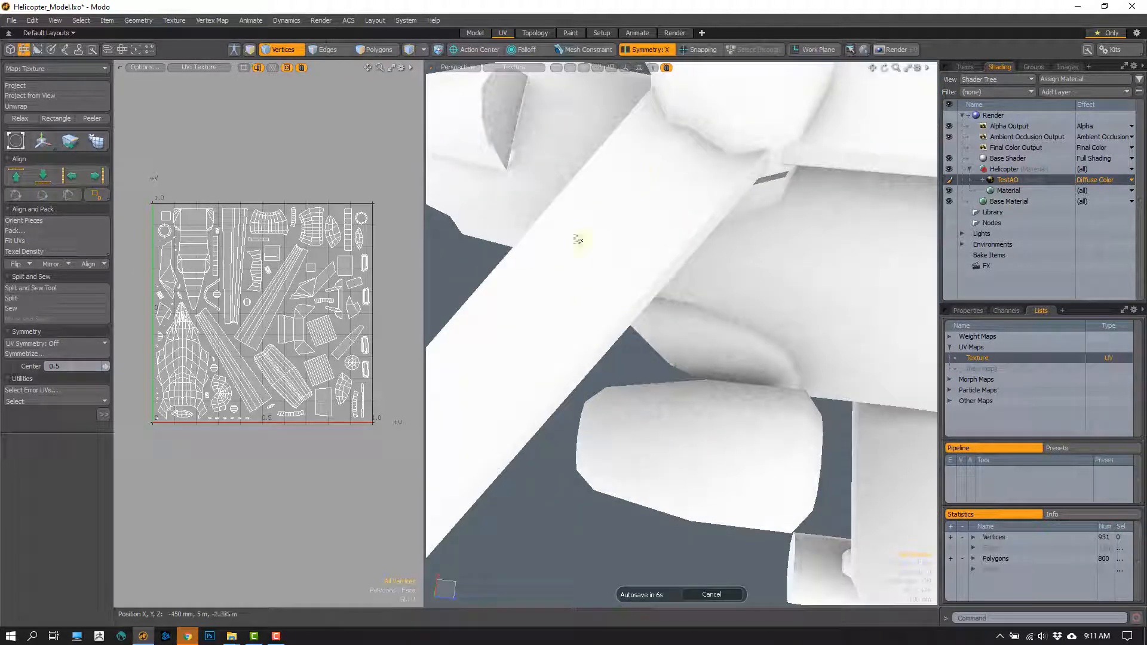
left_click_drag(631, 231, 650, 291, "ctrl+alt")
left_click_drag(648, 276, 591, 328, "alt")
left_click_drag(646, 389, 666, 313, "alt")
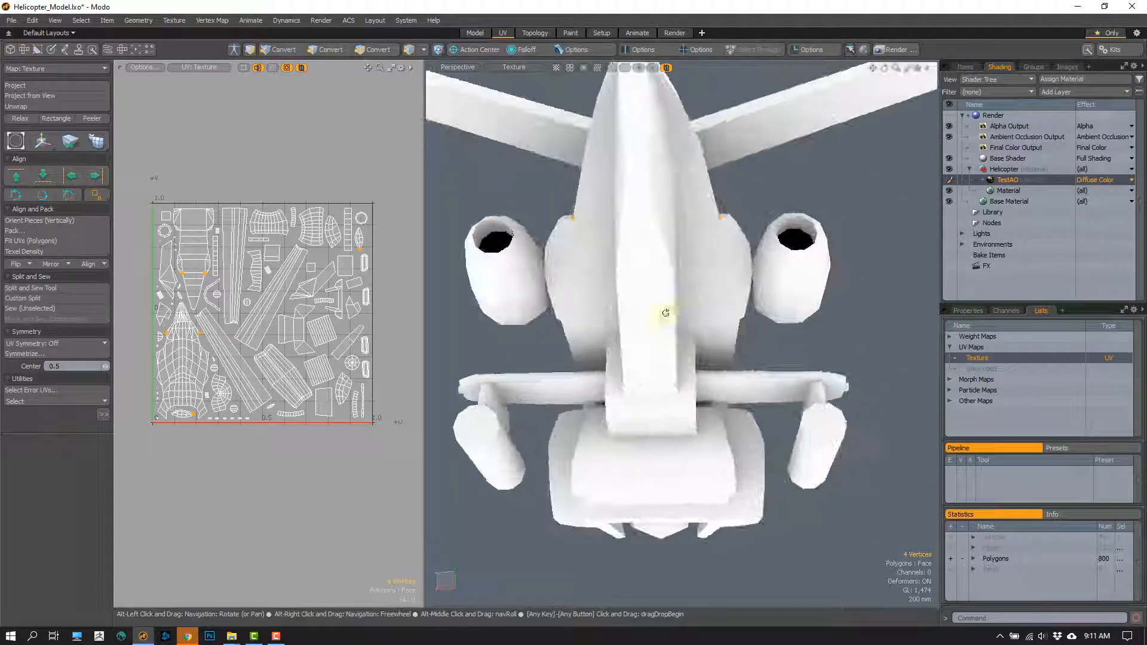
left_click_drag(642, 375, 632, 331, "alt")
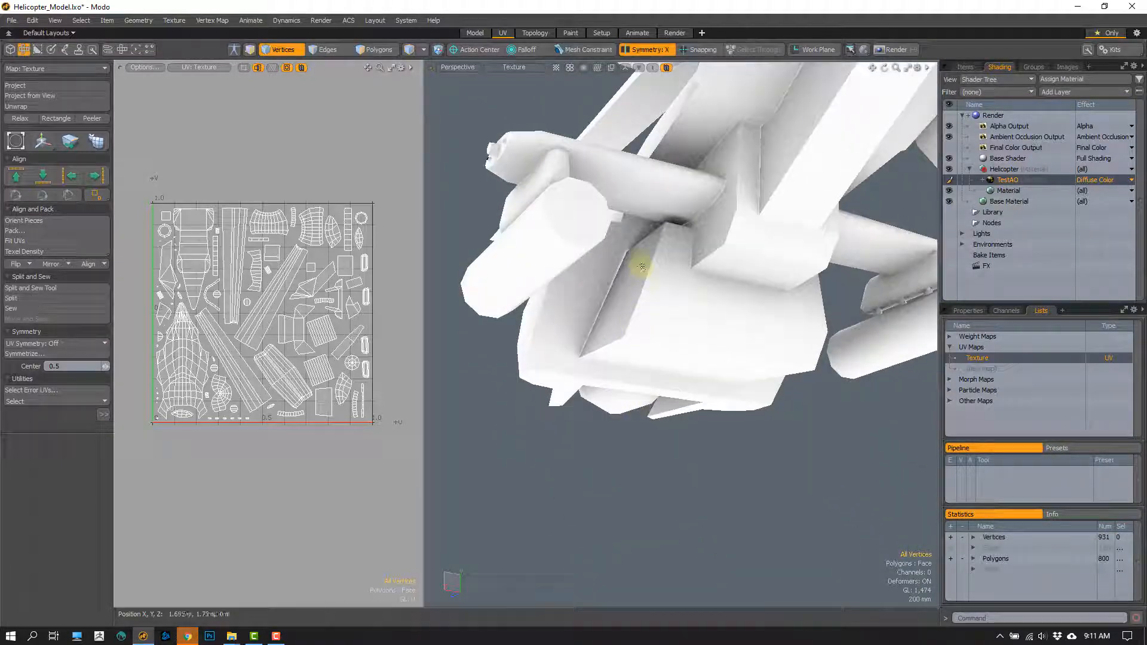
left_click_drag(614, 283, 580, 276, "alt")
left_click_drag(645, 340, 382, 355, "alt")
- Select the black end-cap polygon inside each engine pod and create UVs for both with UV Unwrap
key("3")
left_click(645, 277)
double_click(314, 367)
left_click(307, 481)
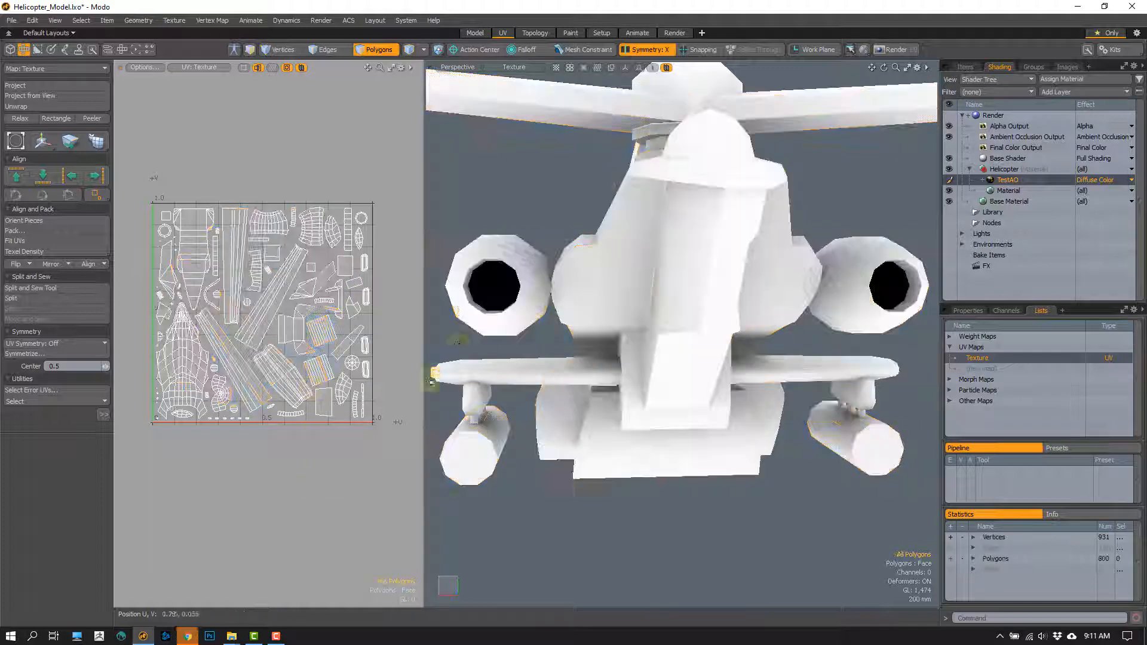
left_click(491, 285)
left_click_drag(843, 312, 637, 343, "alt")
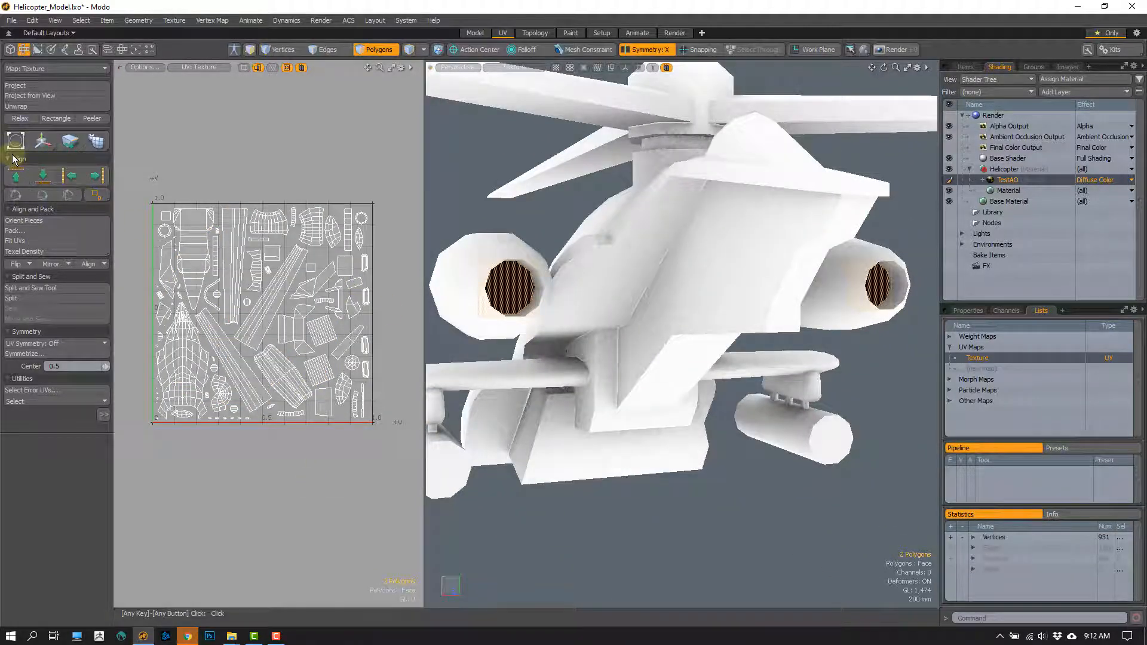
left_click(24, 105)
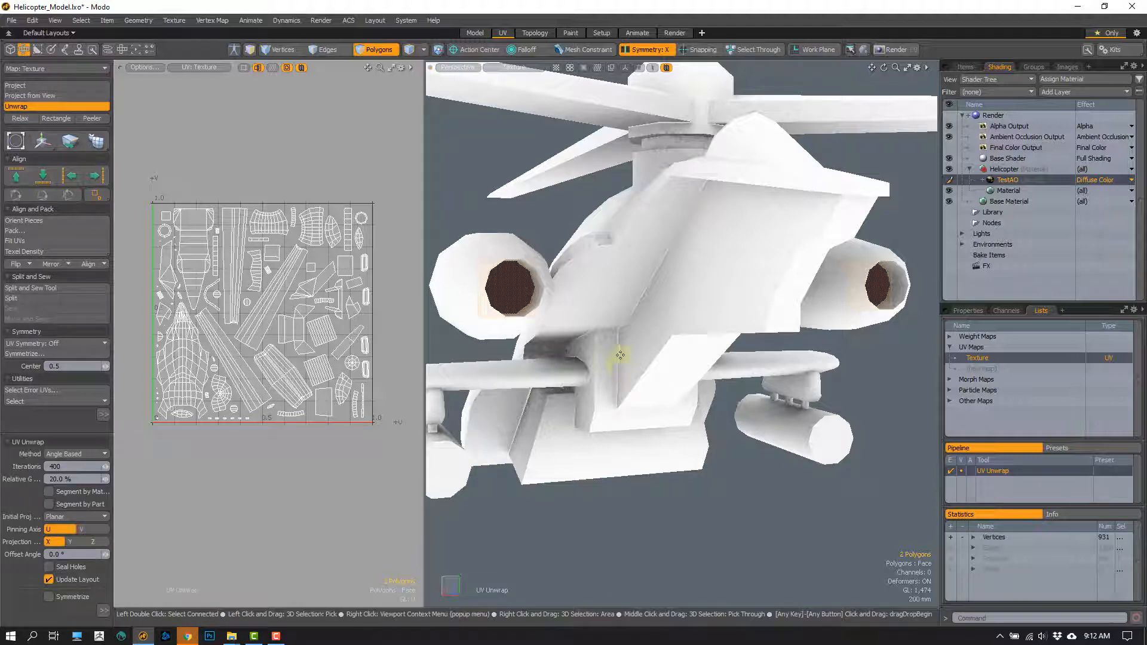
left_click(326, 348)
- Scale down the two engine end-cap UV islands and move them below the UV square
key("r")
left_click_drag(319, 311, 312, 407)
key("w")
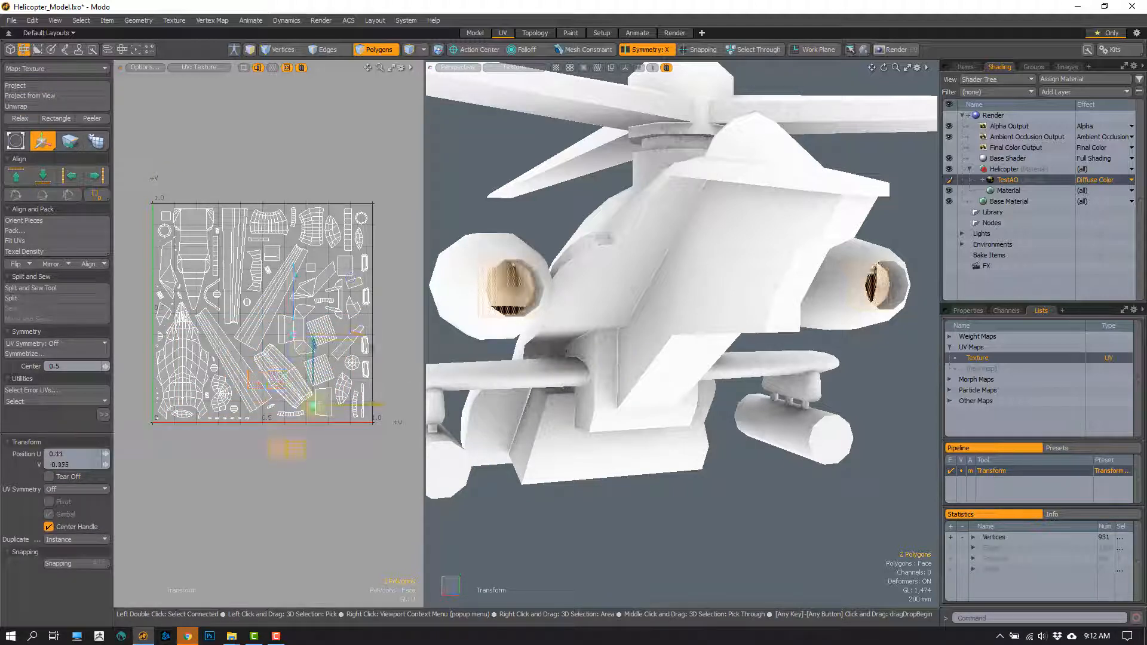
key("y")
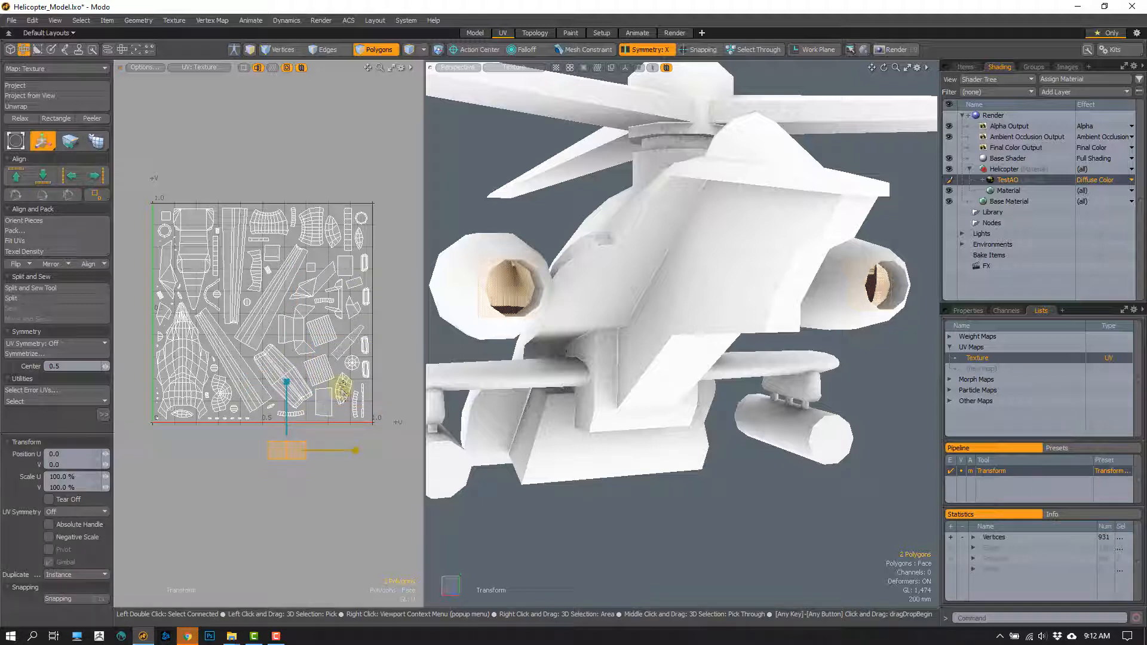
key("w")
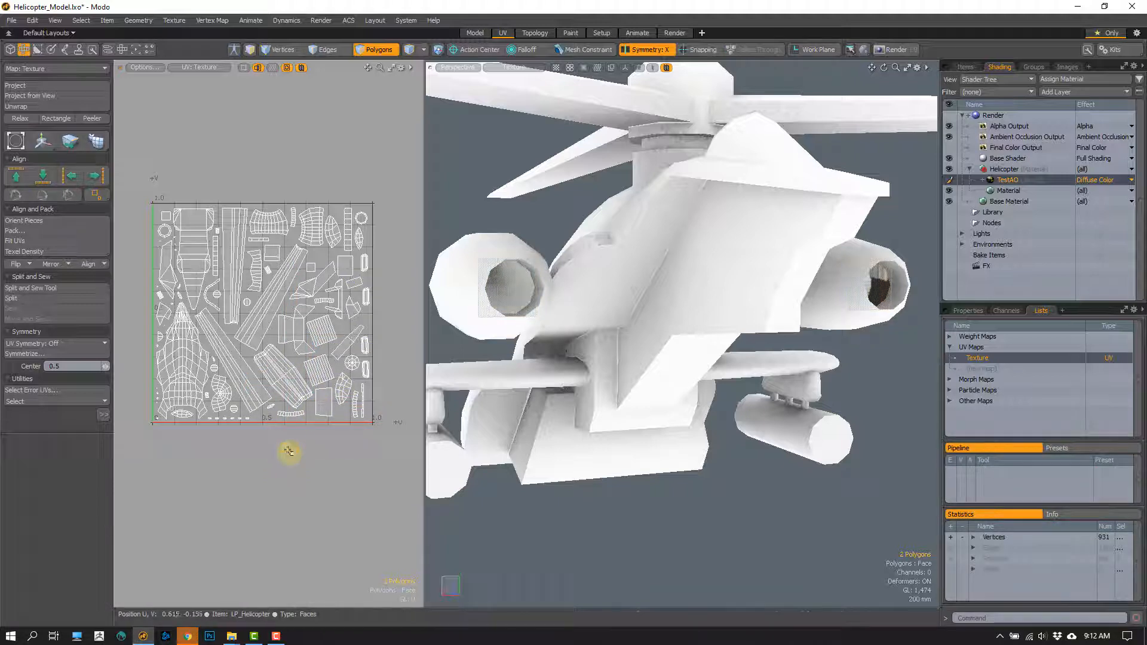
- Select one engine end-cap island and move it into the empty space near the lower-right corner of the UV square
left_click_drag(290, 449, 406, 357)
key("q")
left_click(328, 458)
scroll(315, 444, "up", 3)
left_click(315, 443)
key("w")
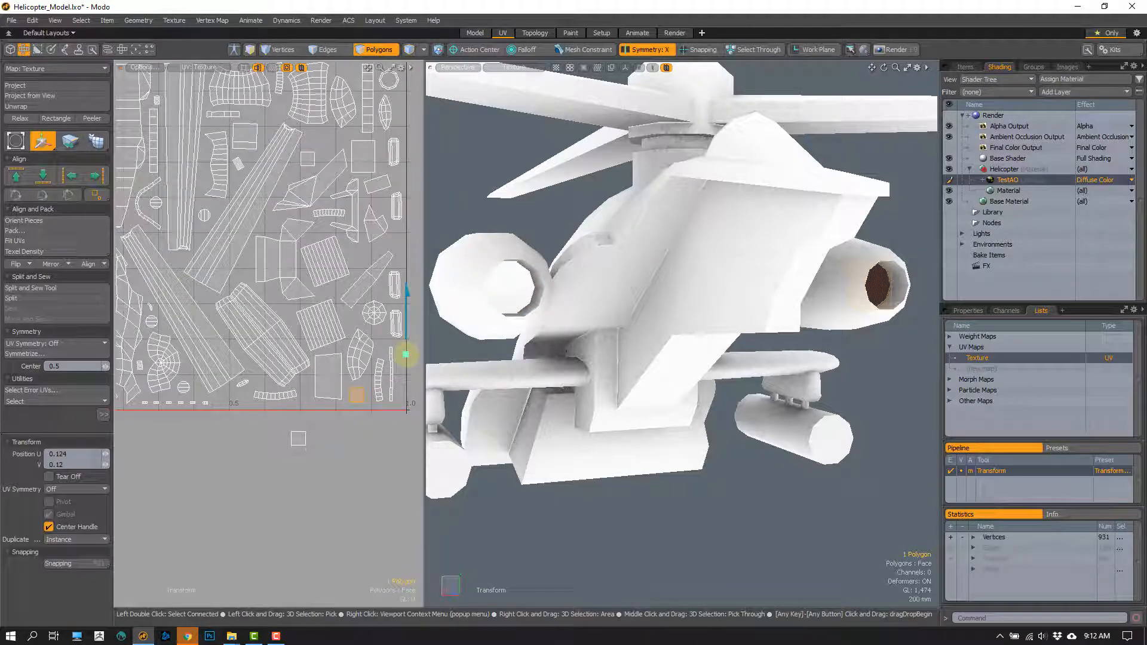
- Move the other engine end-cap island into an empty gap in the upper-right part of the UV layout and check both caps
key("q")
left_click(300, 438)
scroll(316, 443, "down", 3)
left_click_drag(331, 399, 354, 259, "alt")
key("w")
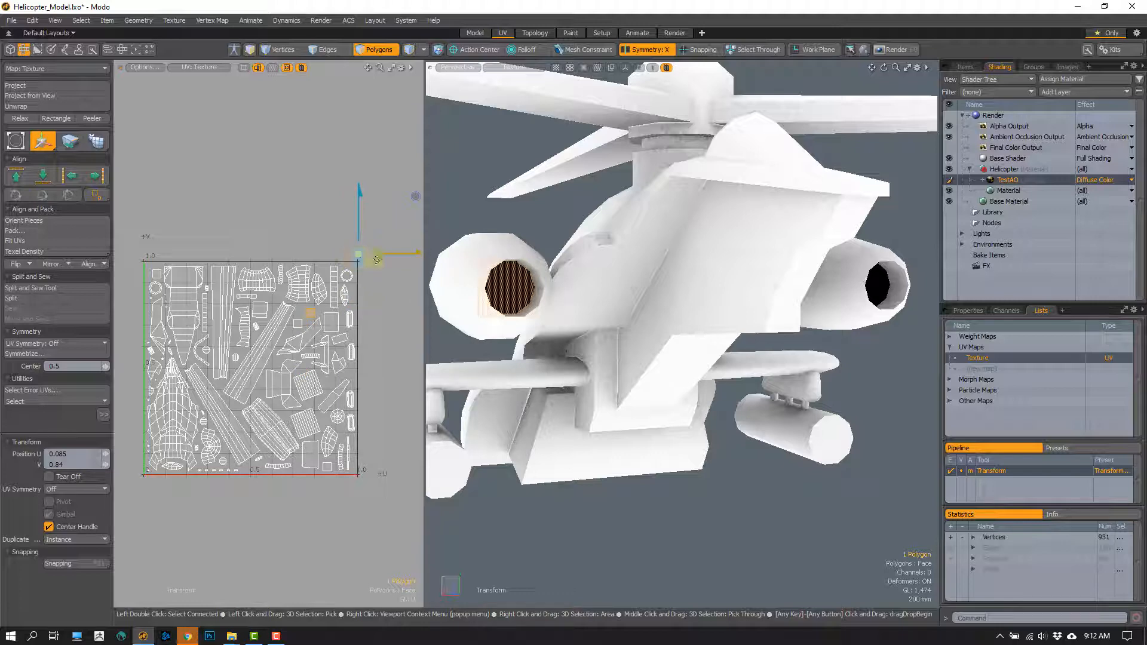
key("q")
left_click(469, 205)
left_click_drag(543, 323, 495, 291, "alt")
left_click(497, 289)
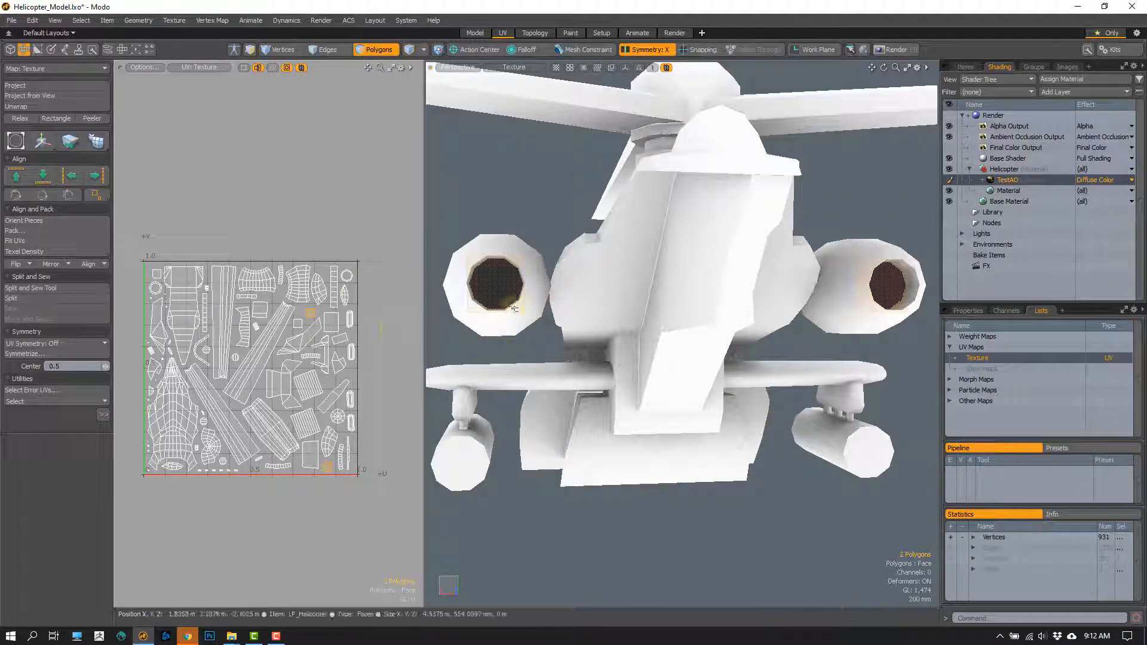
- Select the small dark rectangular polygon on each stub-wing tip and create UVs for both with UV Unwrap
left_click_drag(515, 309, 598, 358, "alt")
left_click(506, 341)
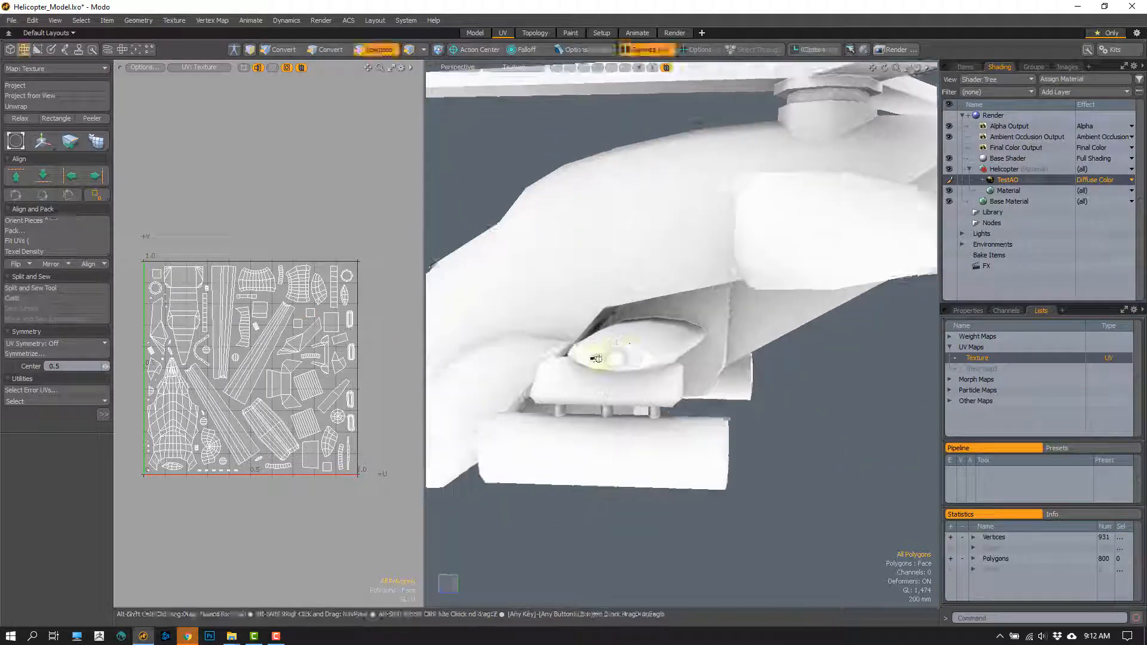
scroll(597, 359, "up", 6)
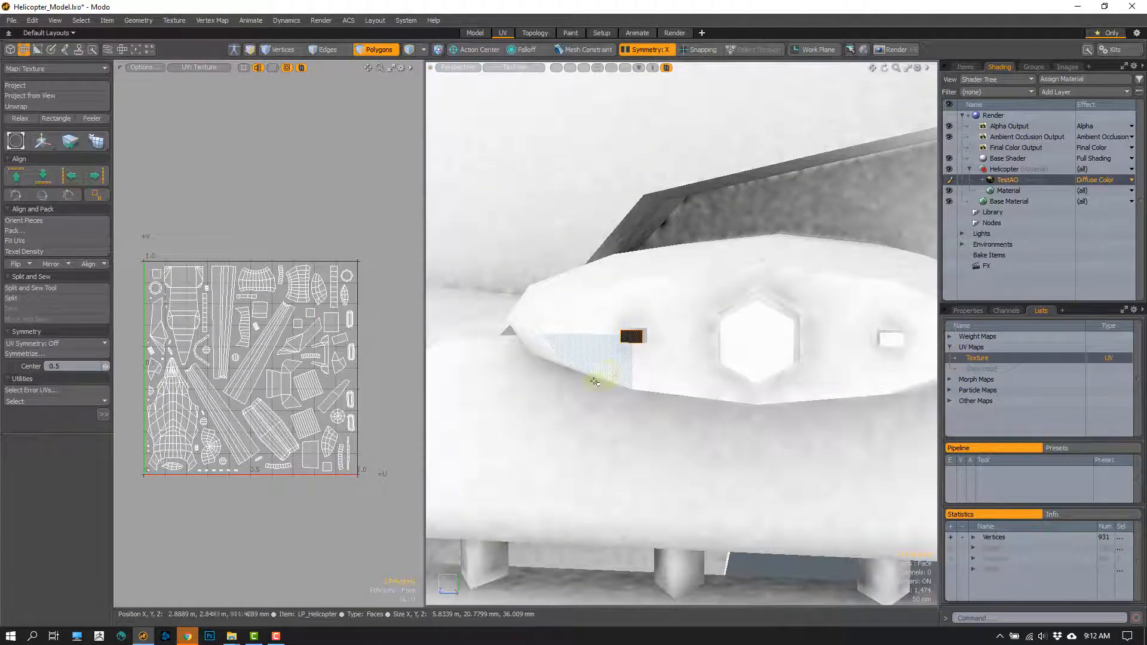
scroll(269, 410, "down", 2)
scroll(670, 366, "down", 7)
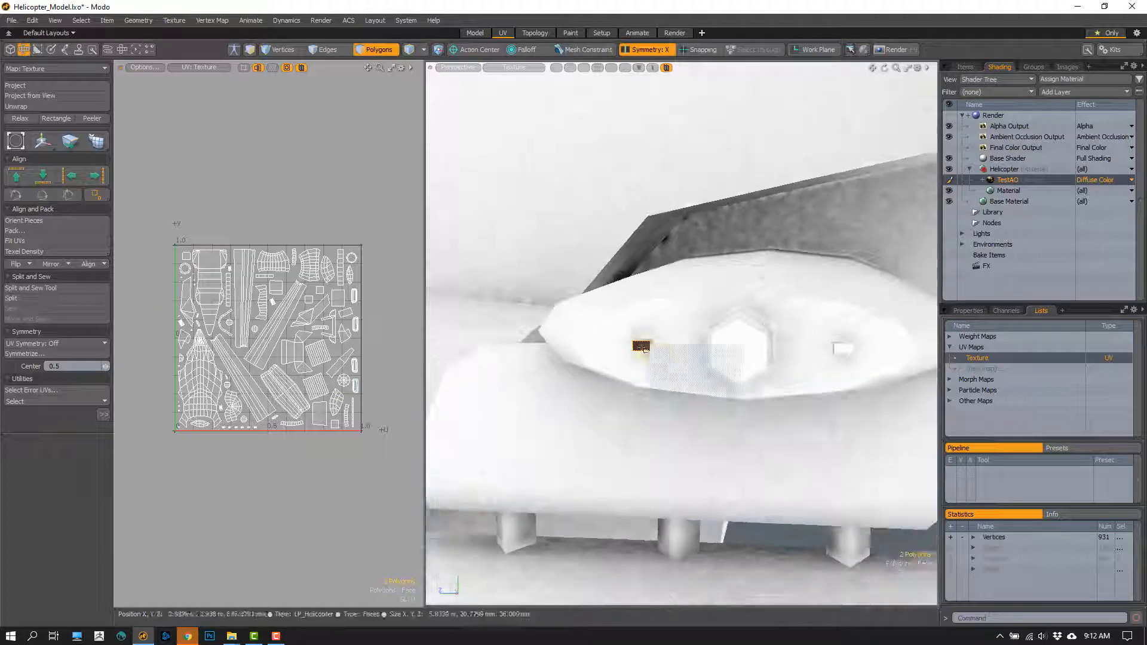
left_click_drag(670, 364, 586, 361, "alt")
scroll(609, 360, "down", 4)
scroll(737, 359, "up", 5)
left_click_drag(738, 358, 650, 358, "alt")
scroll(649, 358, "up", 3)
left_click(16, 106)
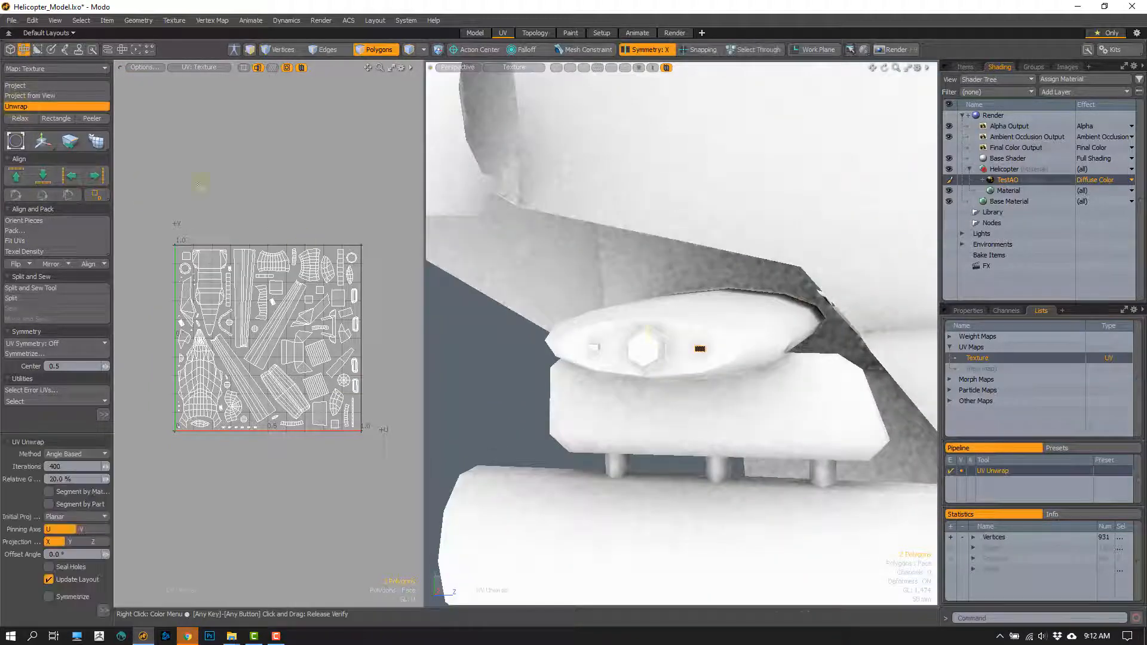
left_click(201, 183)
- Scale down the two wing-tip UV islands and move them out of the layout, below the UV square
scroll(227, 449, "down", 1)
key("r")
left_click_drag(316, 347, 317, 334)
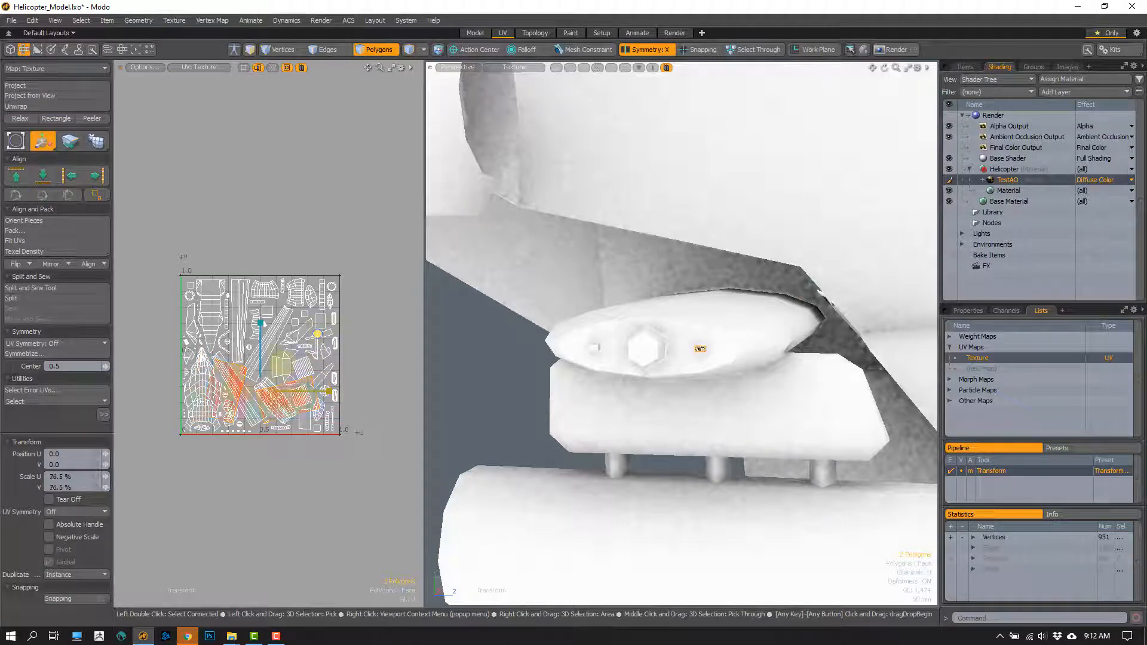
left_click_drag(229, 391, 226, 392)
key("w")
left_click_drag(317, 340, 317, 432)
scroll(257, 505, "up", 5)
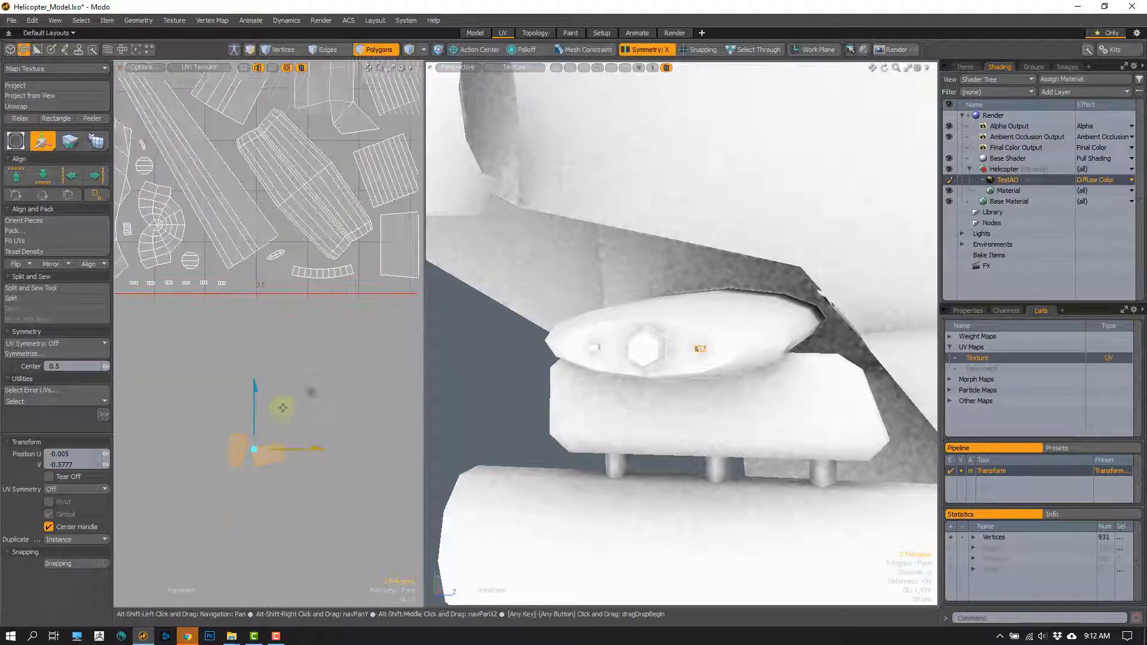
key("r")
- Rotate and straighten both wing-tip rectangles so they stand upright side by side below the UV square
key("2")
scroll(261, 443, "up", 2)
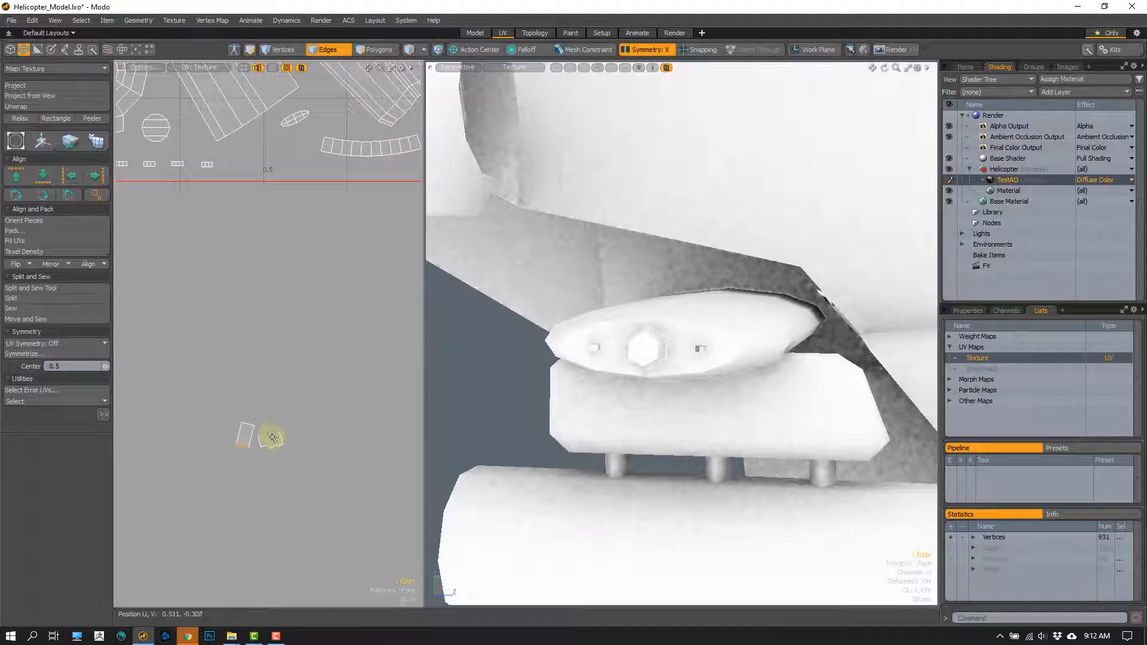
key("e")
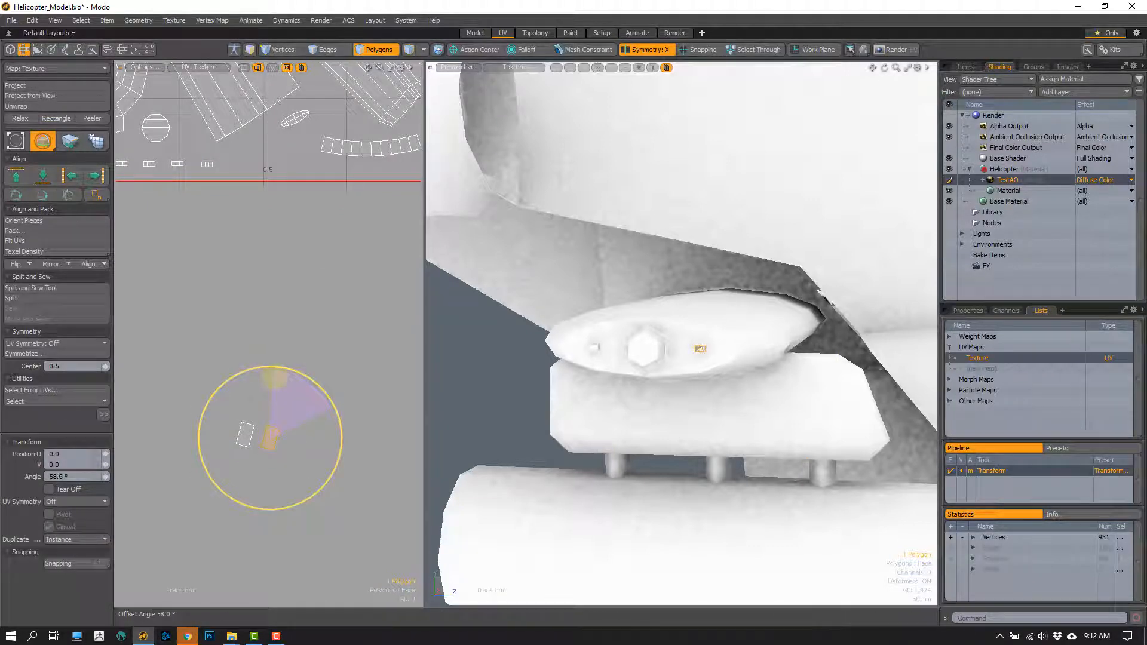
key("2")
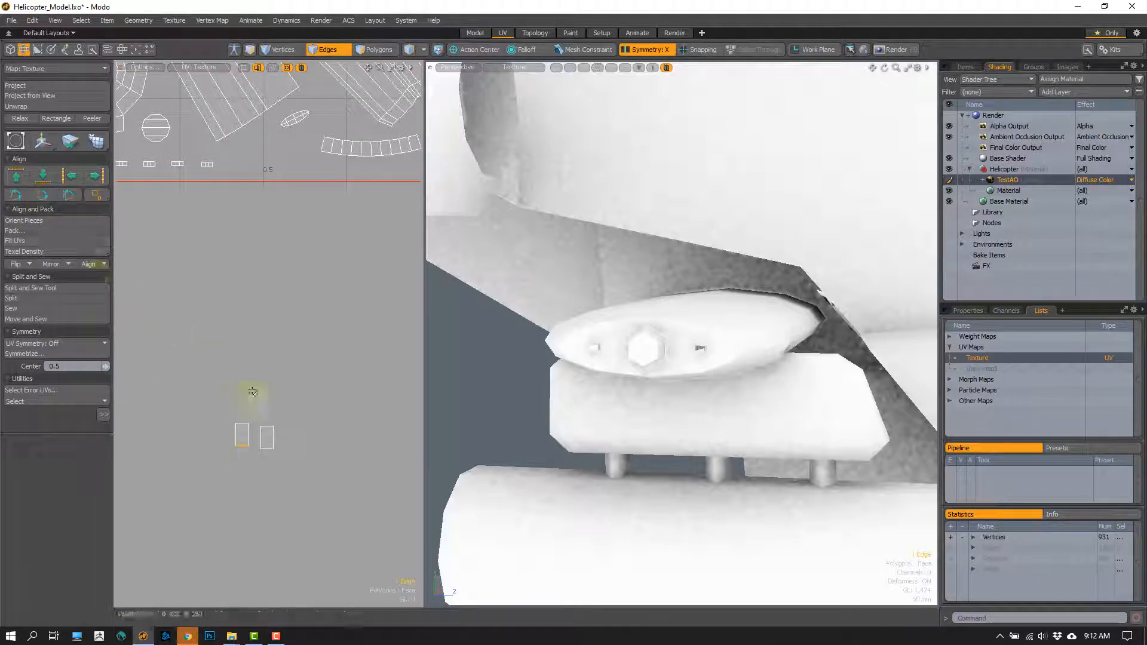
key("w")
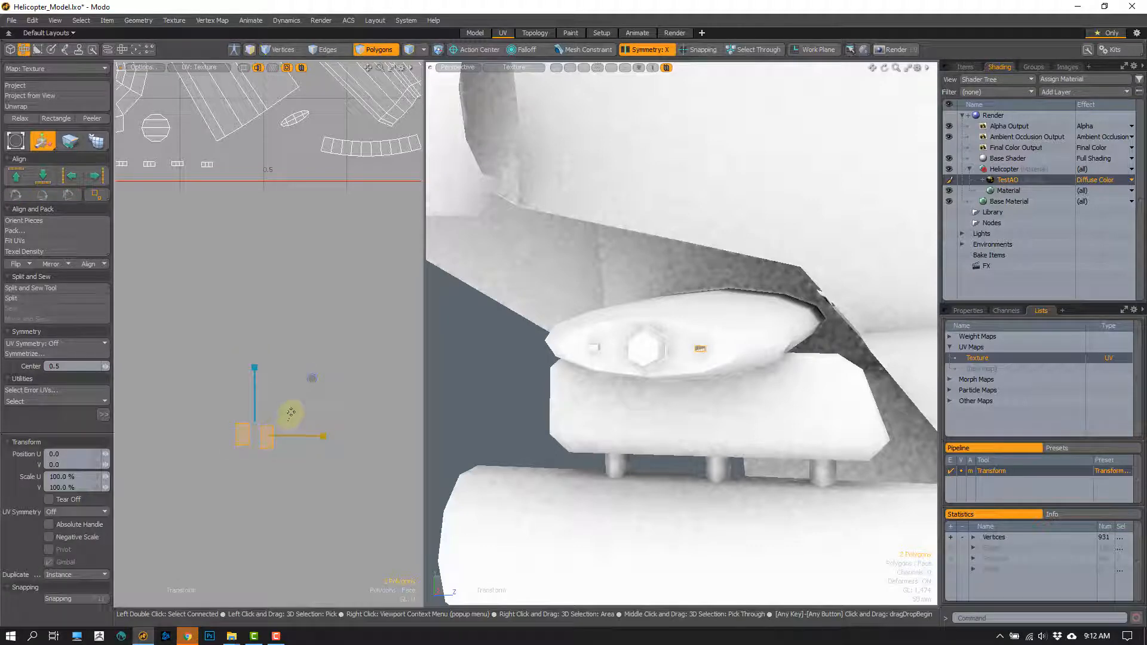
scroll(253, 441, "down", 2)
key("q")
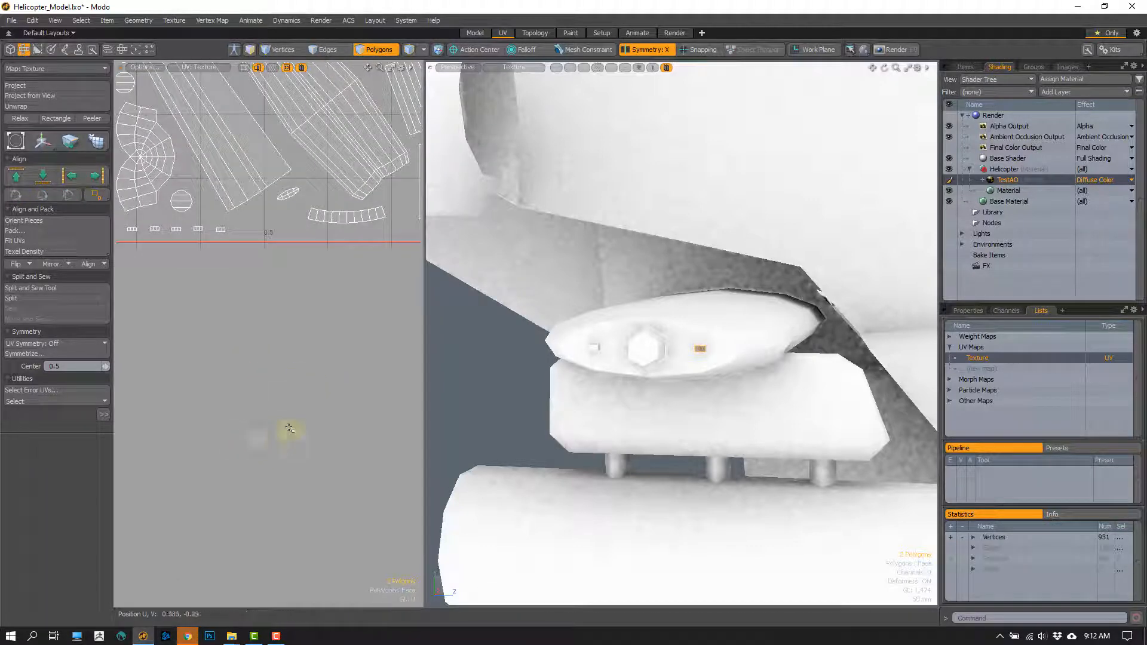
- Move one wing-tip island into a free gap in the right-hand column of the UV layout
scroll(281, 431, "down", 2)
key("w")
scroll(251, 433, "down", 3)
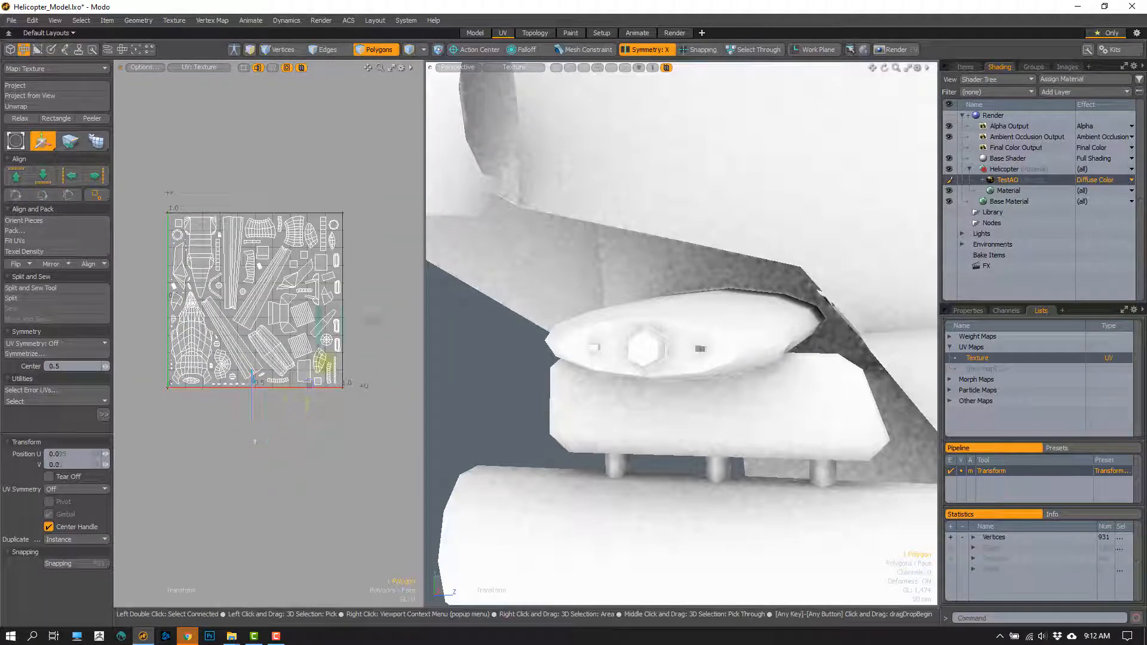
key("q")
- Move the other wing-tip island beside the first, above the next elongated island in the right-hand column, and clear the selection
mouse_move(263, 424)
right_mouse_down()
mouse_move(269, 448)
mouse_move(273, 439)
right_mouse_up()
key("w")
left_click_drag(300, 405, 384, 287)
scroll(342, 326, "up", 5)
left_click_drag(342, 325, 315, 367, "alt+shift")
key("q")
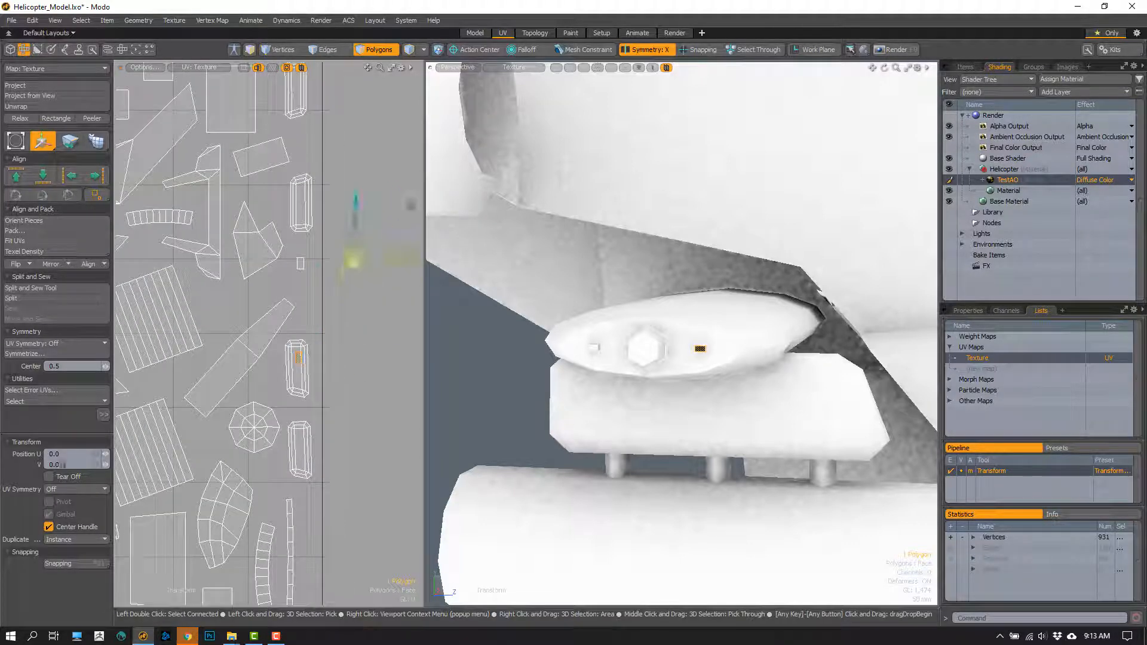
key("q")
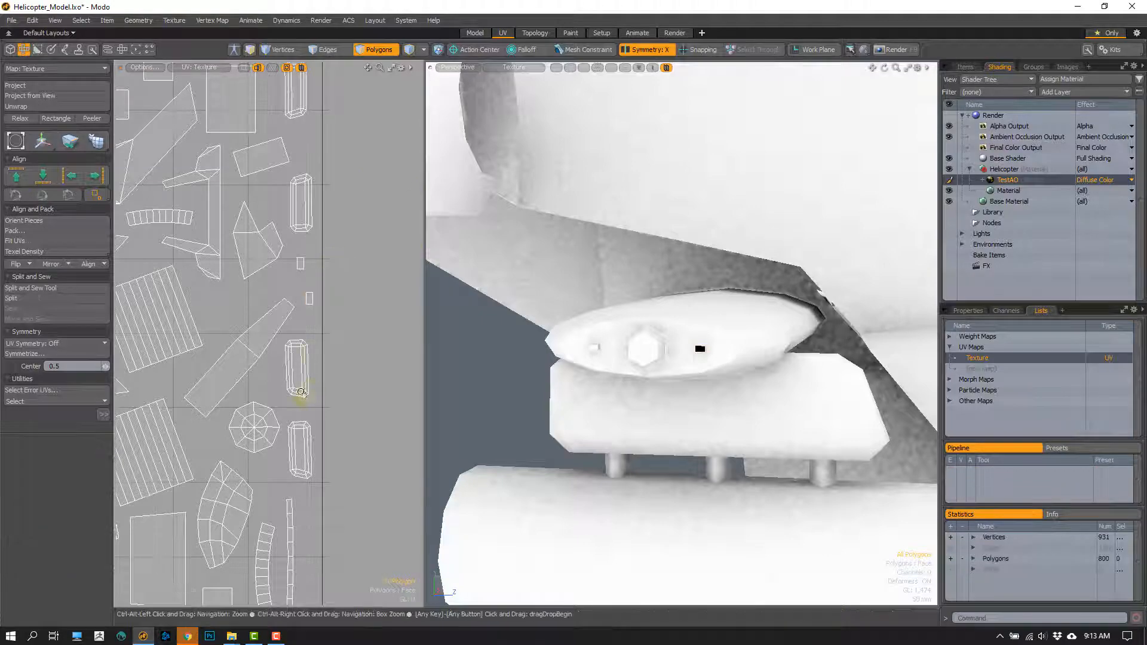
scroll(298, 355, "down", 5)
left_click_drag(298, 354, 339, 343, "alt+shift")
right_click_drag(364, 393, 316, 179)
left_click(316, 179)
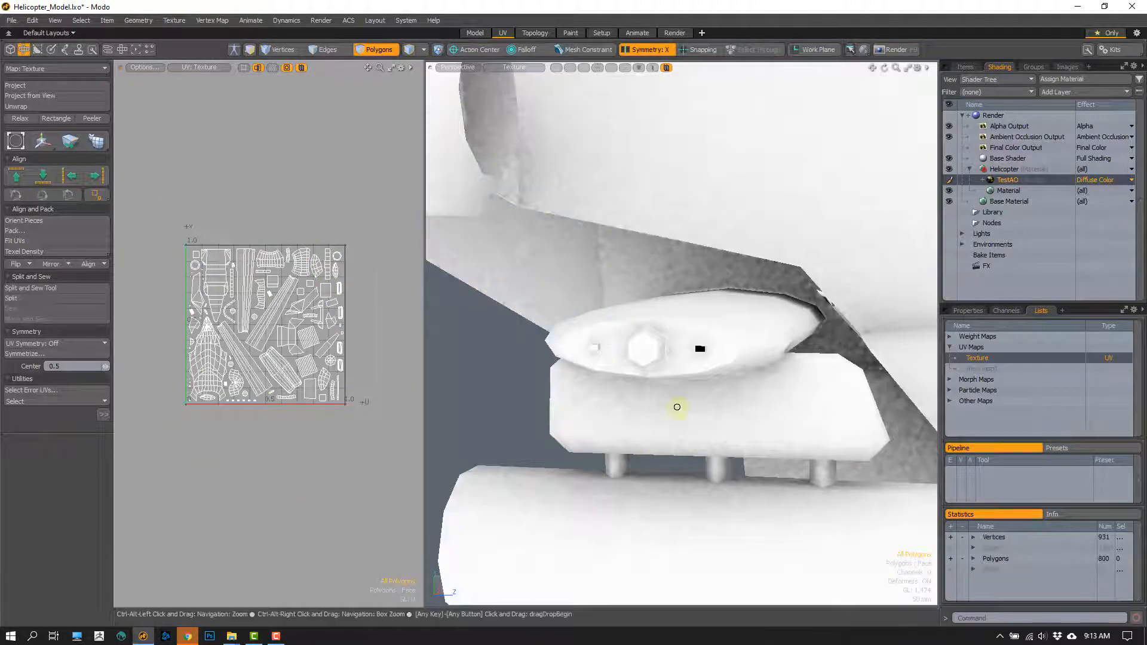
- Select the whole rotor hub and raise it clear of the blades, then deselect it
scroll(675, 407, "down", 6)
left_click_drag(697, 335, 641, 226, "alt")
double_click(641, 274)
scroll(641, 226, "up", 4)
key("w")
left_click_drag(644, 353, 663, 133, "alt")
key("q")
left_click(736, 164)
- Examine the baked shading on the rotor blades beneath the raised hub from several angles
left_click_drag(729, 179, 679, 218, "alt")
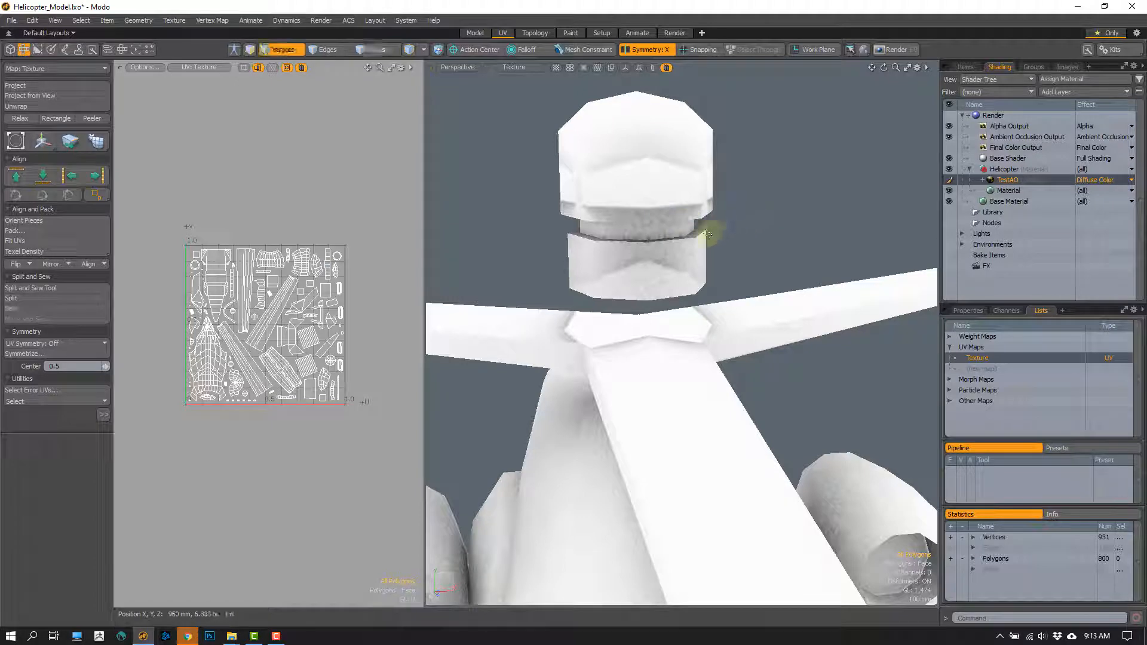
left_click_drag(708, 234, 532, 233, "alt")
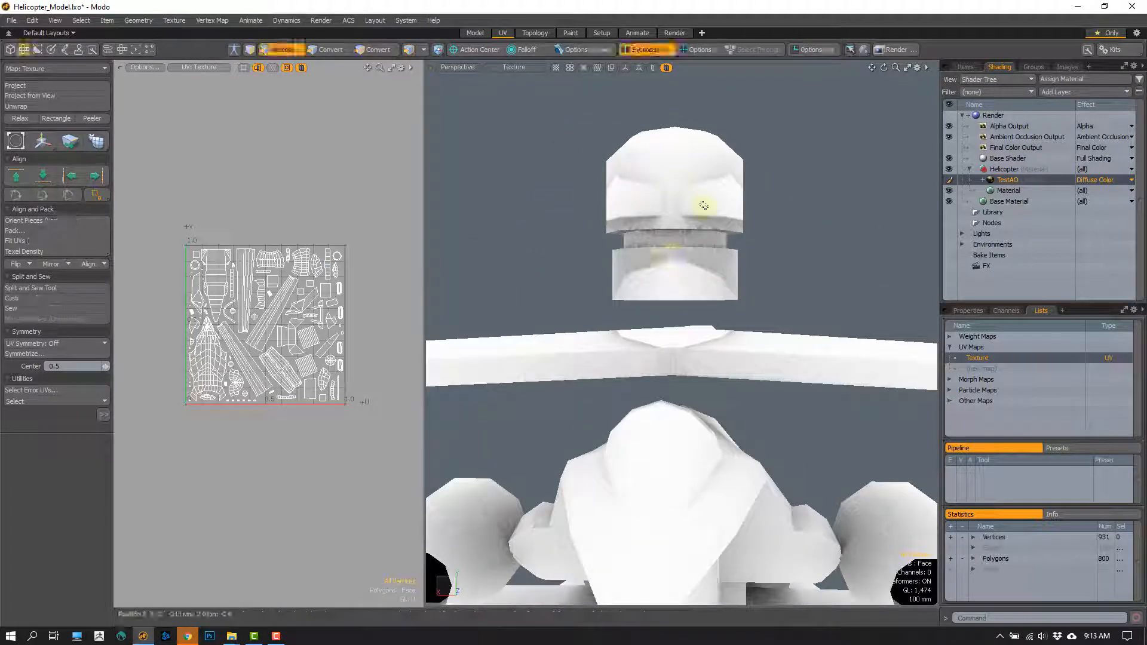
left_click_drag(589, 256, 635, 302, "alt")
left_click_drag(632, 346, 569, 369, "alt")
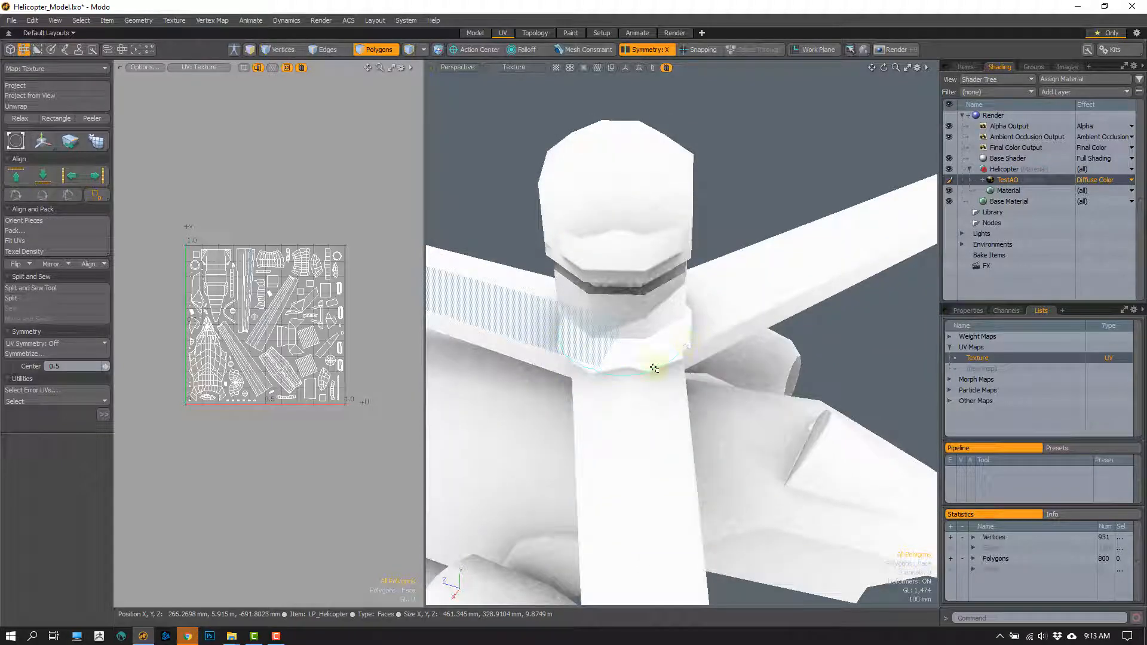
right_click_drag(654, 369, 597, 376)
left_click_drag(571, 384, 658, 325, "alt")
- Return the rotor hub to its original seat among the blades and clear the selection
key("ctrl+z")
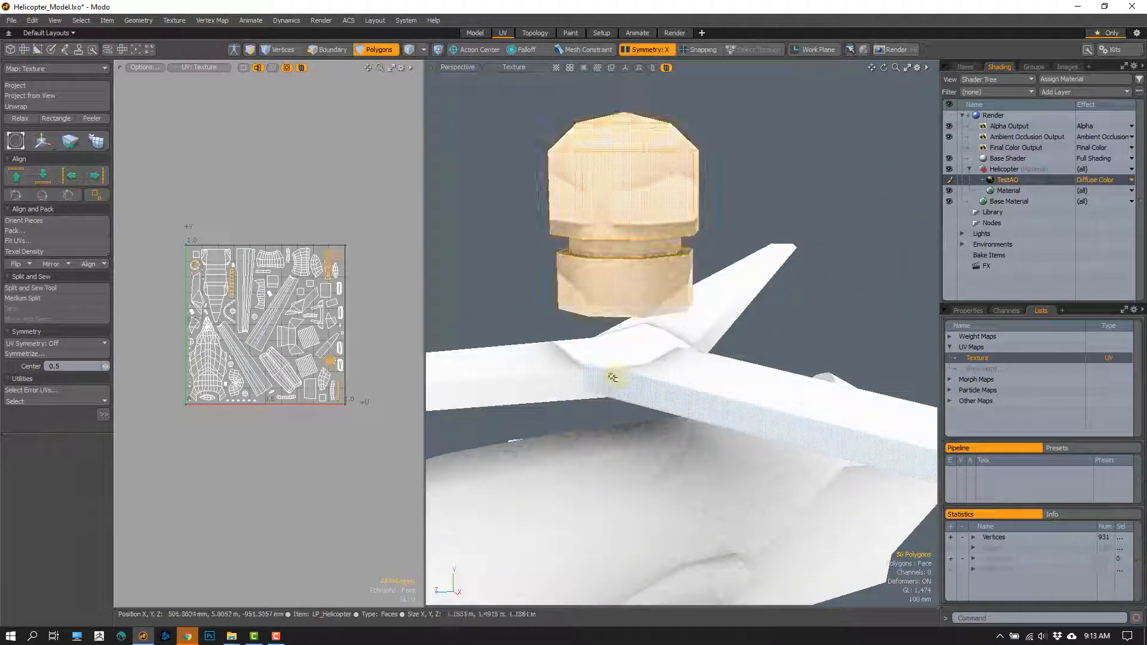
key("ctrl+z")
key("ctrl+z")
left_click_drag(583, 363, 759, 213, "alt")
double_click(625, 436)
key("w")
left_click_drag(645, 412, 584, 340, "alt")
scroll(614, 364, "up", 3)
key("space")
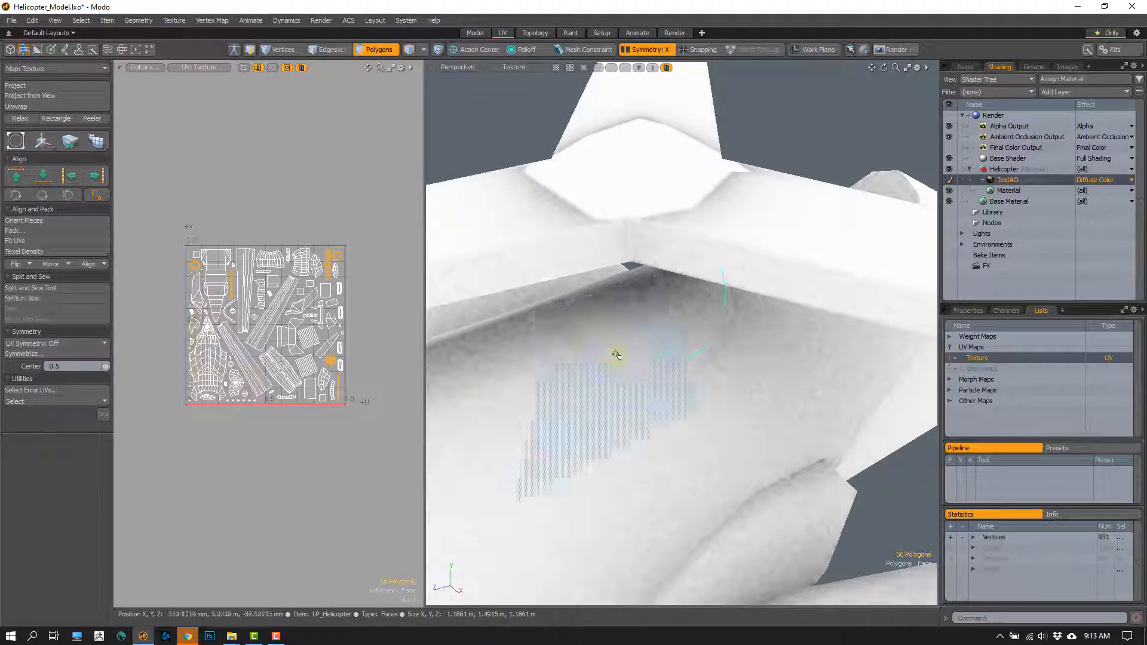
key("w")
scroll(614, 367, "down", 5)
key("space")
left_click(661, 281)
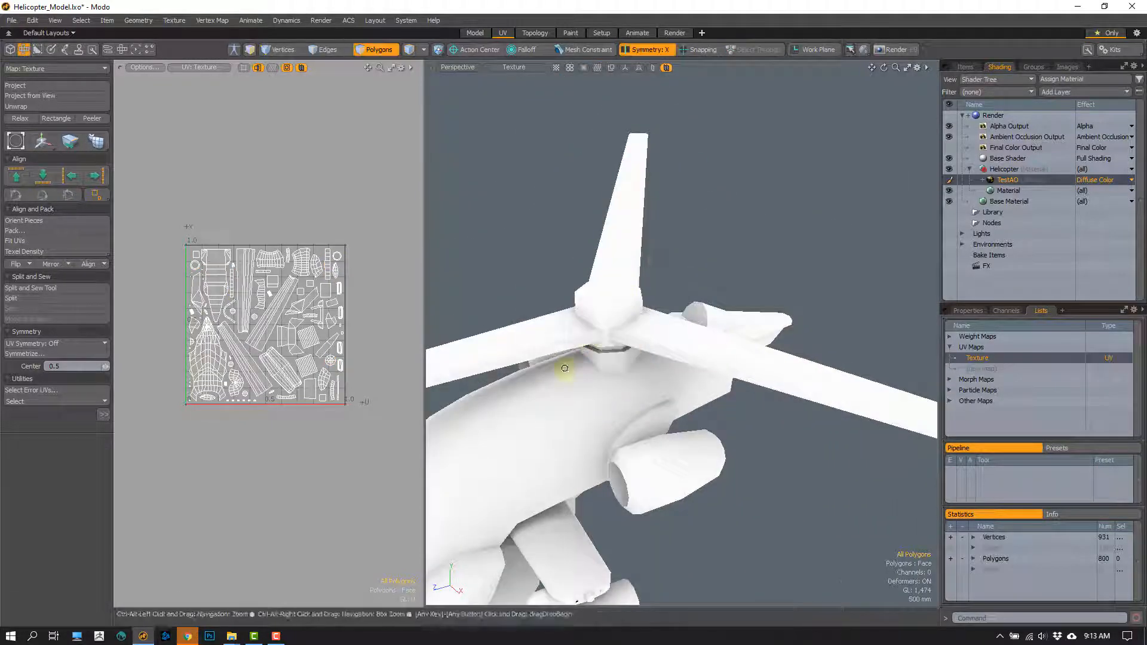
scroll(565, 367, "down", 5)
left_click_drag(566, 366, 719, 256, "alt")
middle_click_drag(699, 256, 681, 351)
left_click_drag(681, 351, 781, 320, "alt")
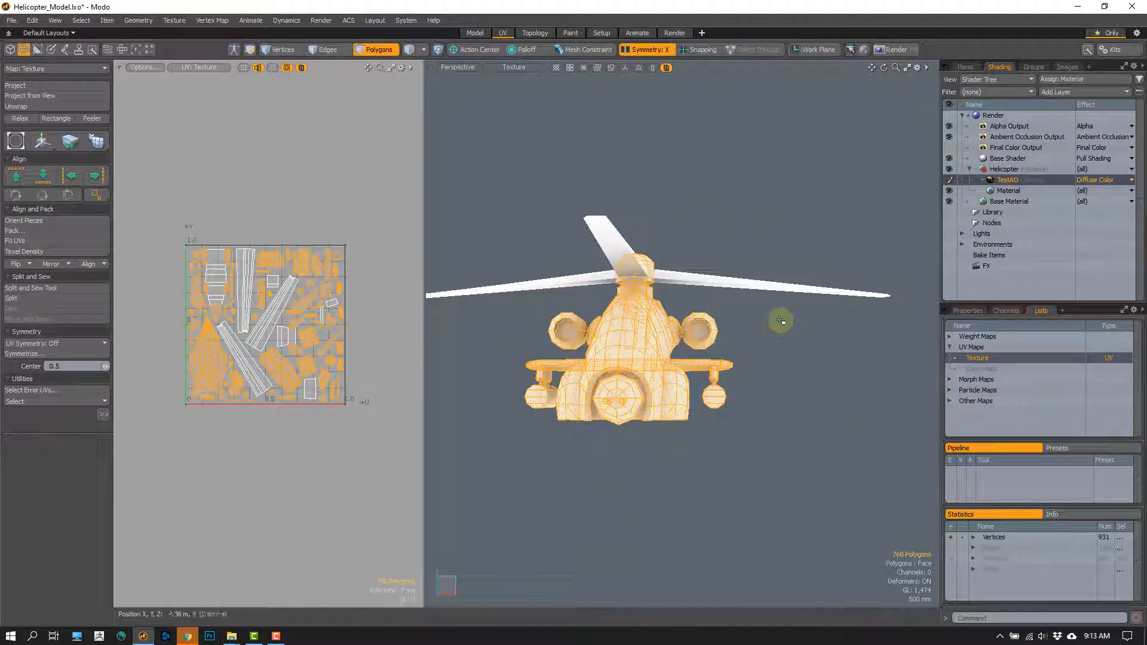
left_click(781, 320)
- Select the engine nacelle and move it away from the fuselage, then deselect it
left_click_drag(526, 374, 607, 361, "alt")
scroll(532, 389, "up", 6)
left_click_drag(528, 395, 618, 313, "alt")
left_click(609, 342)
double_click(535, 332)
scroll(618, 313, "down", 3)
key("w")
left_click_drag(666, 266, 593, 229)
key("space")
left_click(594, 371)
left_click_drag(594, 371, 511, 308, "alt")
scroll(510, 308, "up", 4)
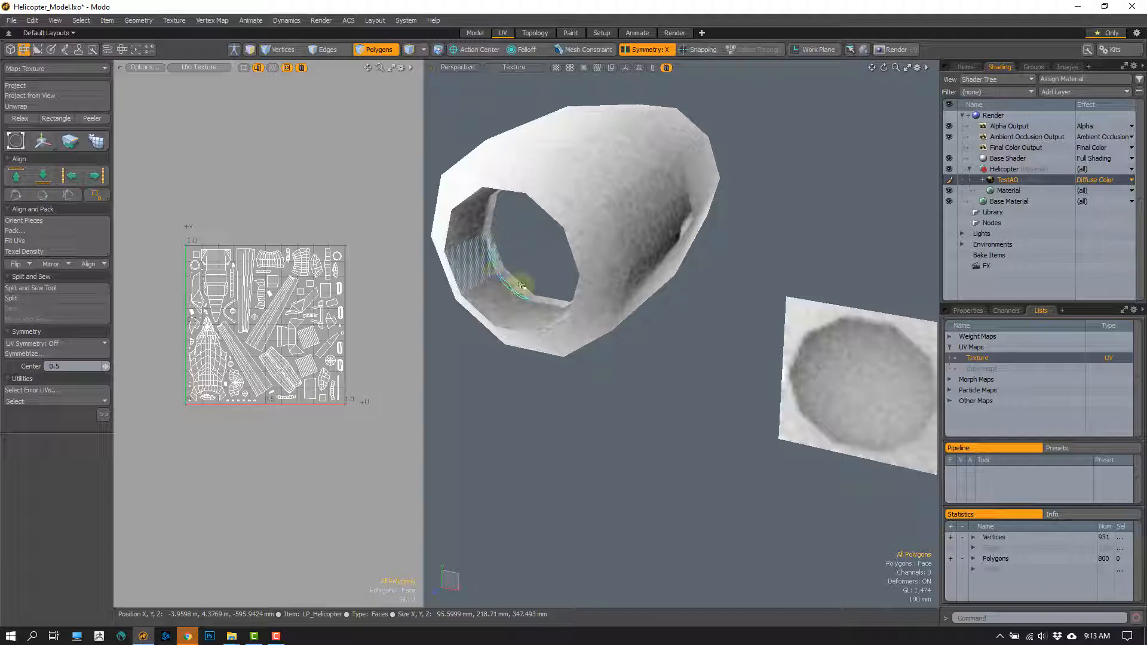
- Examine the shading inside the detached engine nacelle, undo its move and switch to vertex selection
left_click_drag(521, 286, 540, 325, "alt")
double_click(552, 330)
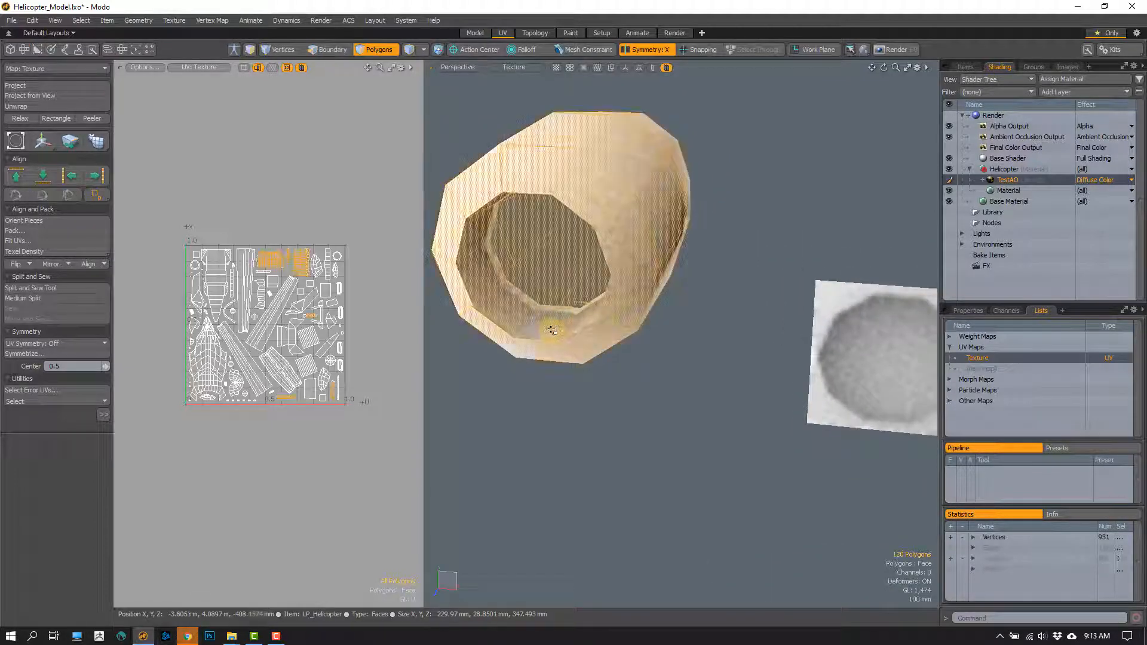
key("ctrl+z")
scroll(579, 350, "down", 6)
key("1")
- Examine the baked shading up close around the base of the rotor mast and the adjoining fuselage
left_click_drag(612, 338, 602, 331, "alt")
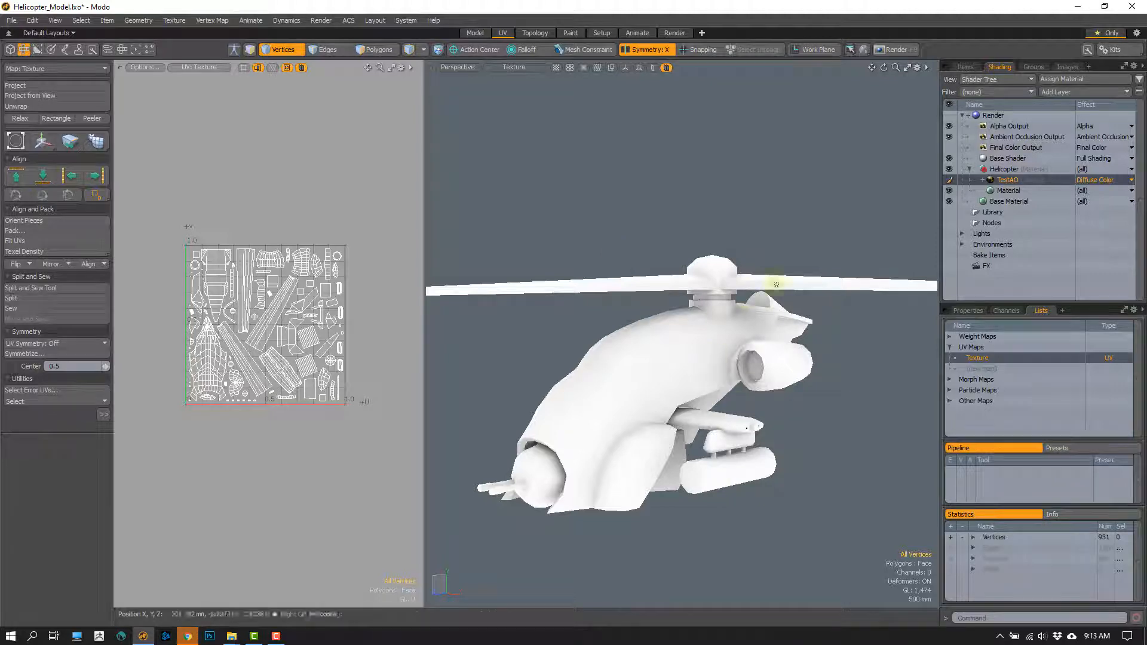
scroll(740, 341, "up", 4)
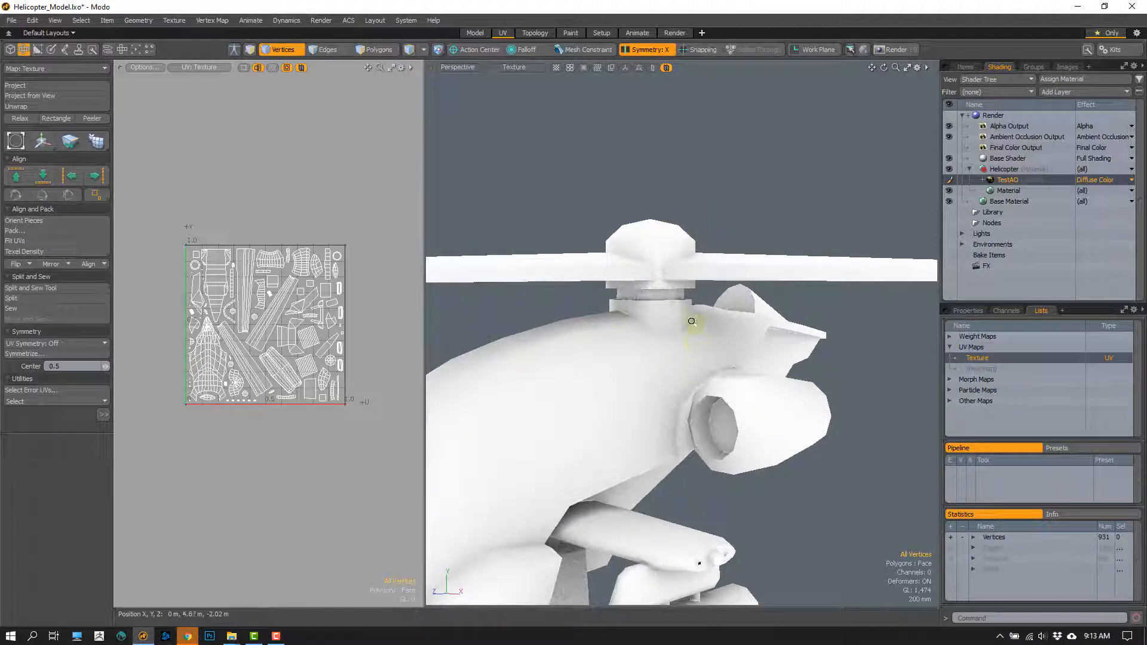
scroll(691, 321, "up", 8)
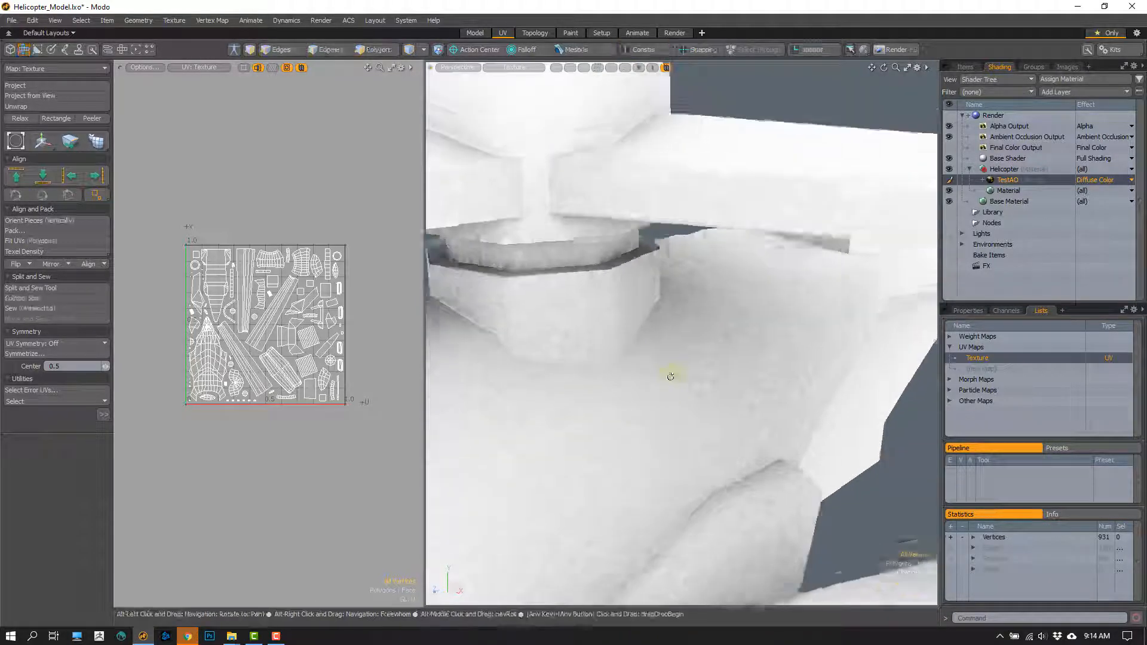
left_click_drag(670, 377, 708, 309, "alt")
scroll(671, 356, "up", 5)
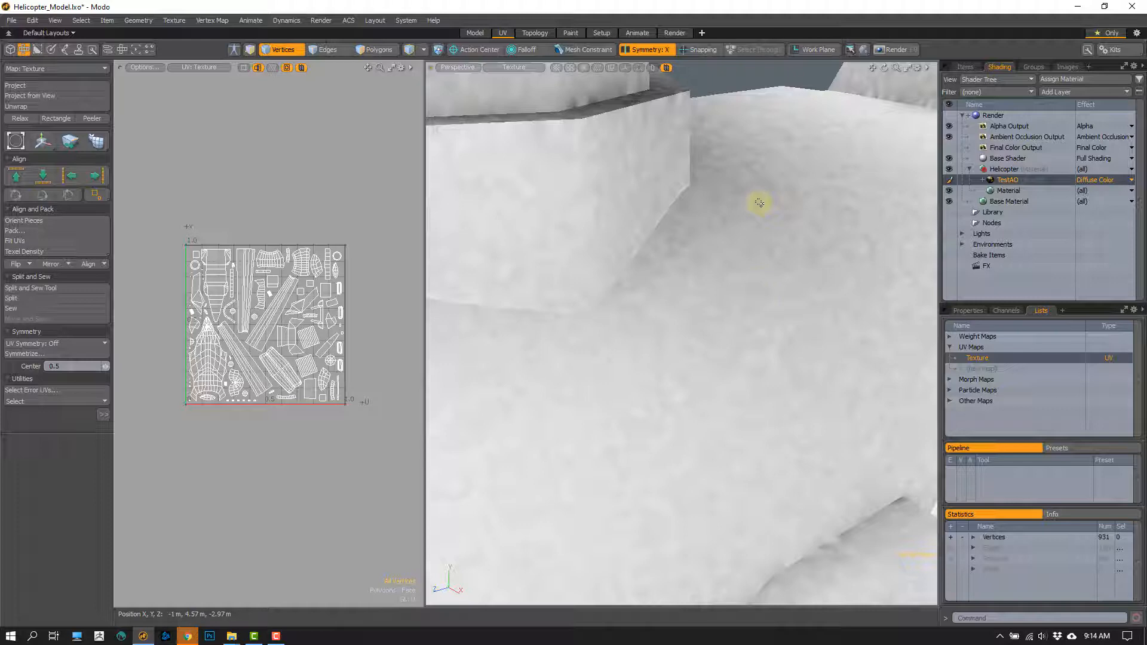
left_click_drag(681, 389, 668, 285, "ctrl+alt")
left_click_drag(577, 244, 642, 340, "alt")
scroll(639, 326, "down", 5)
scroll(658, 339, "up", 3)
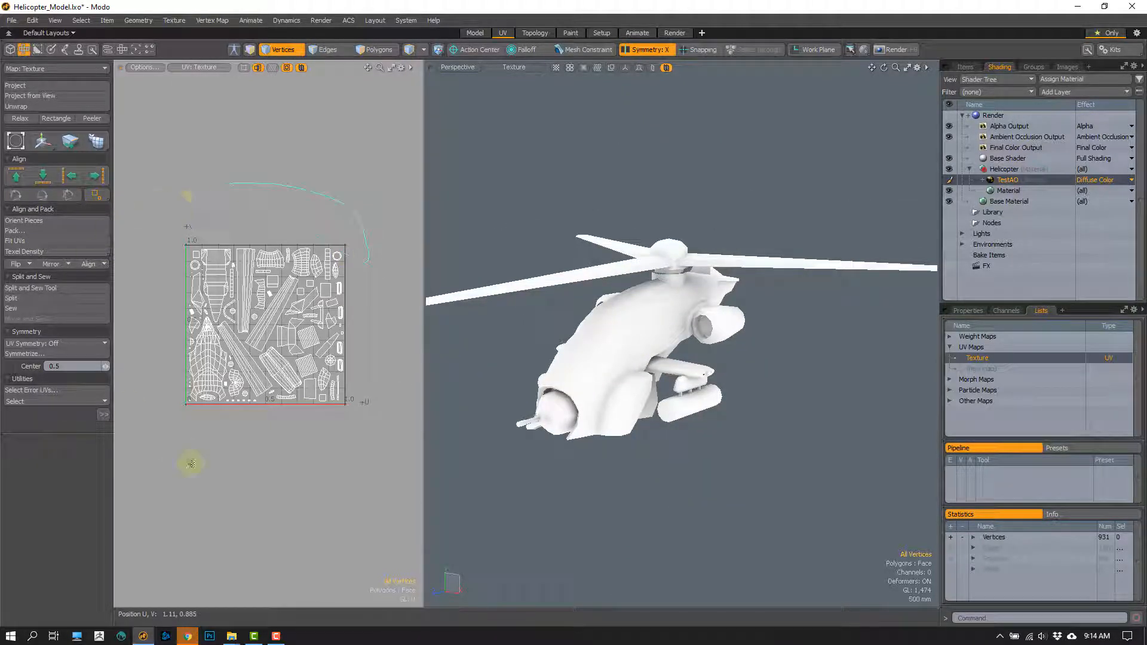
right_click_drag(403, 360, 352, 256)
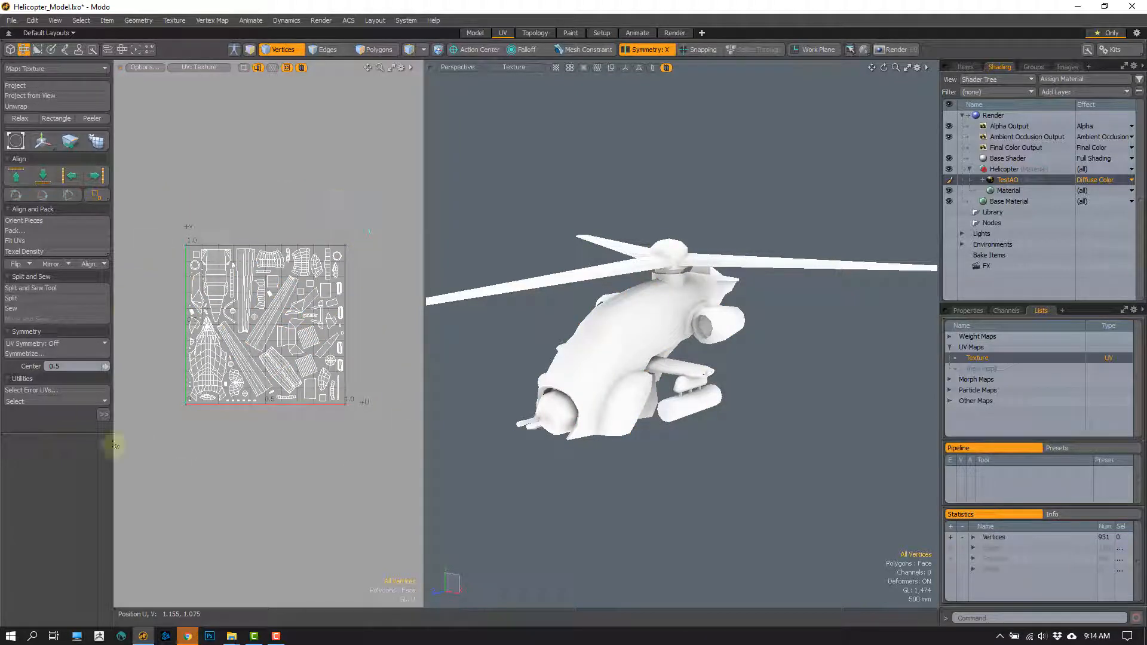
right_click_drag(116, 446, 365, 353)
left_click(362, 332)
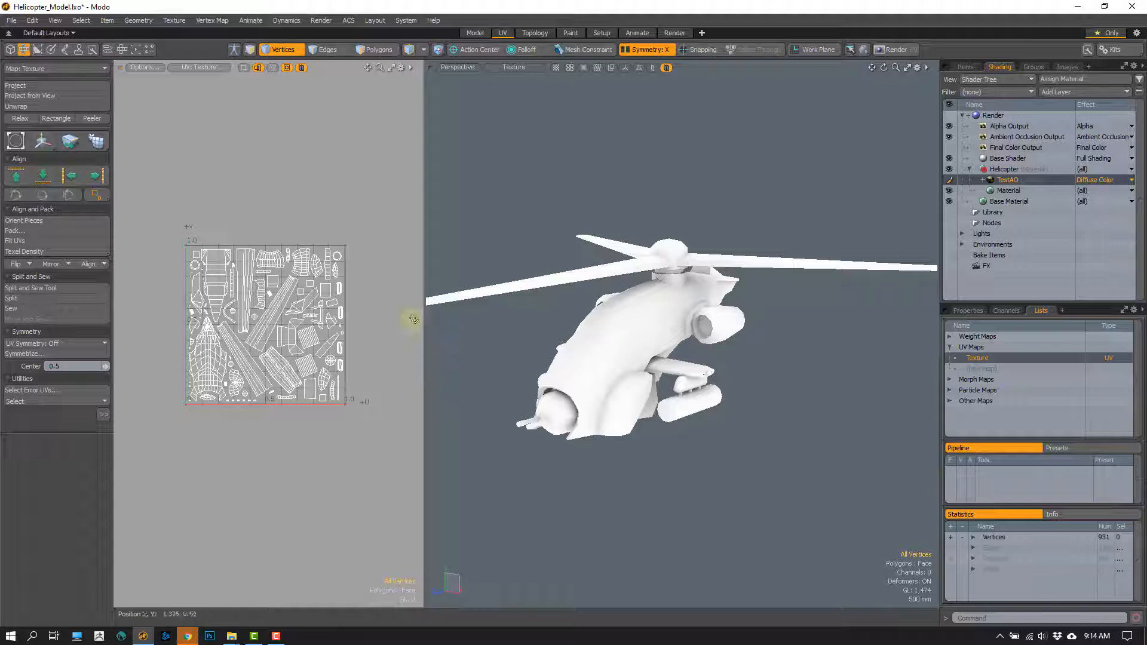
- Display the Render item's properties and inspect its bake width and height settings
left_click(993, 116)
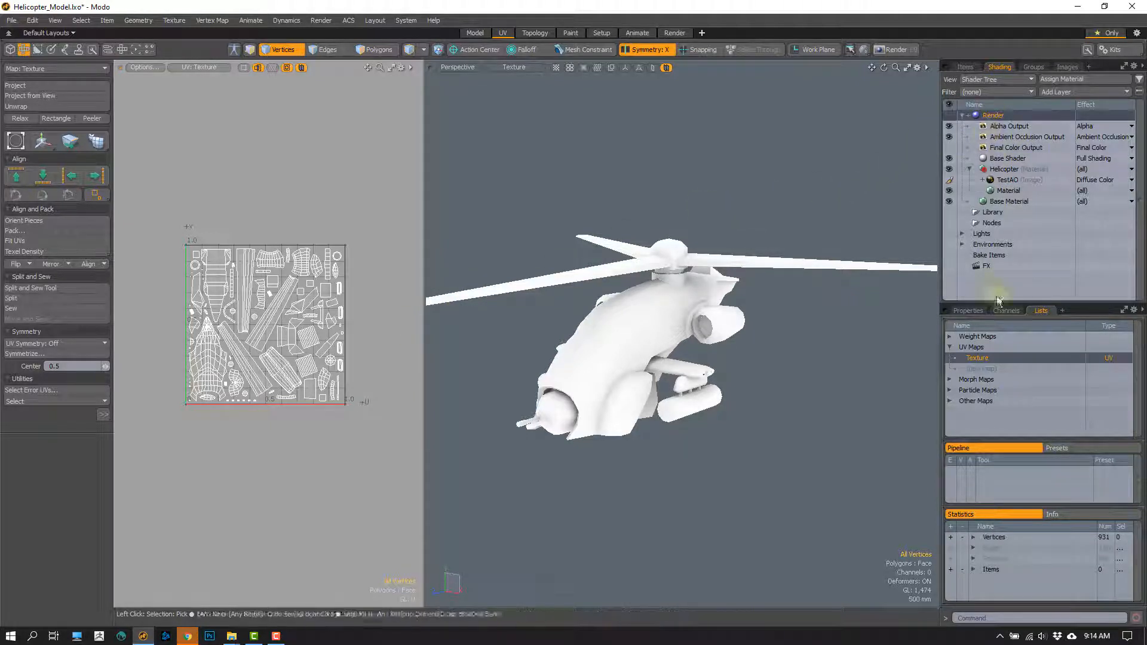
left_click(968, 311)
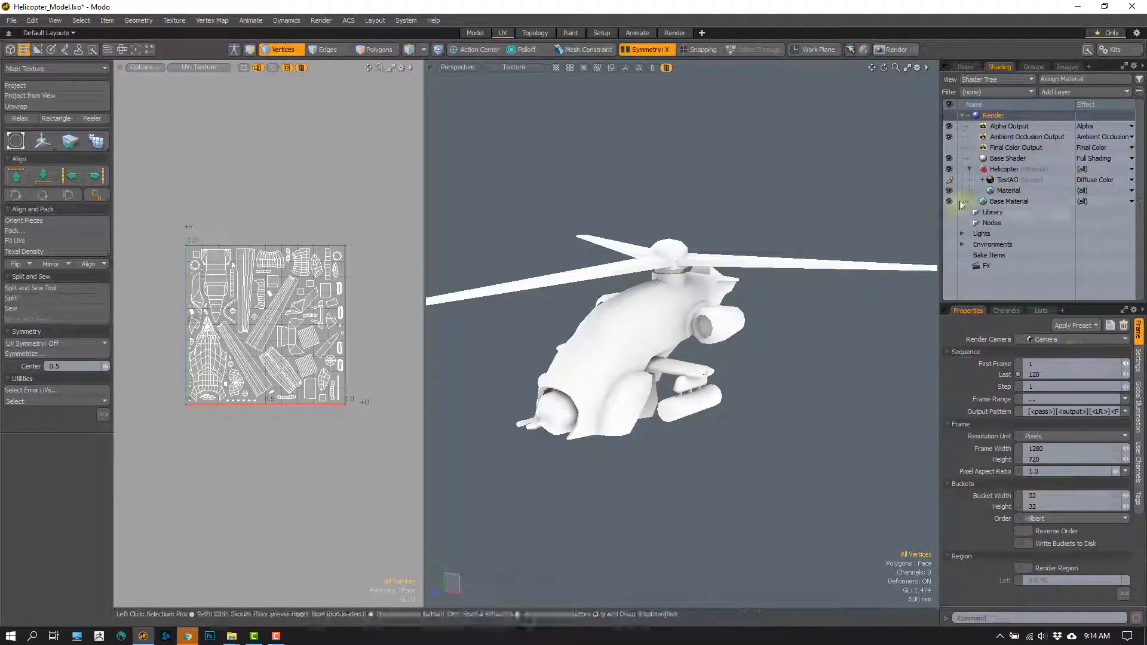
left_click(1121, 594)
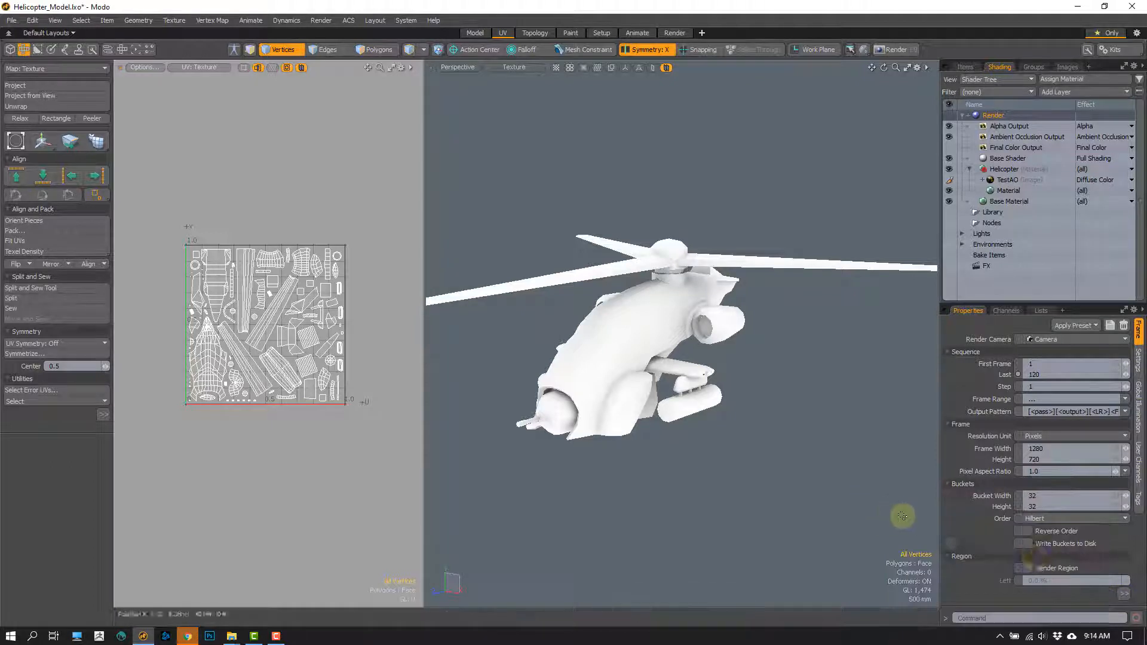
left_click(1123, 594)
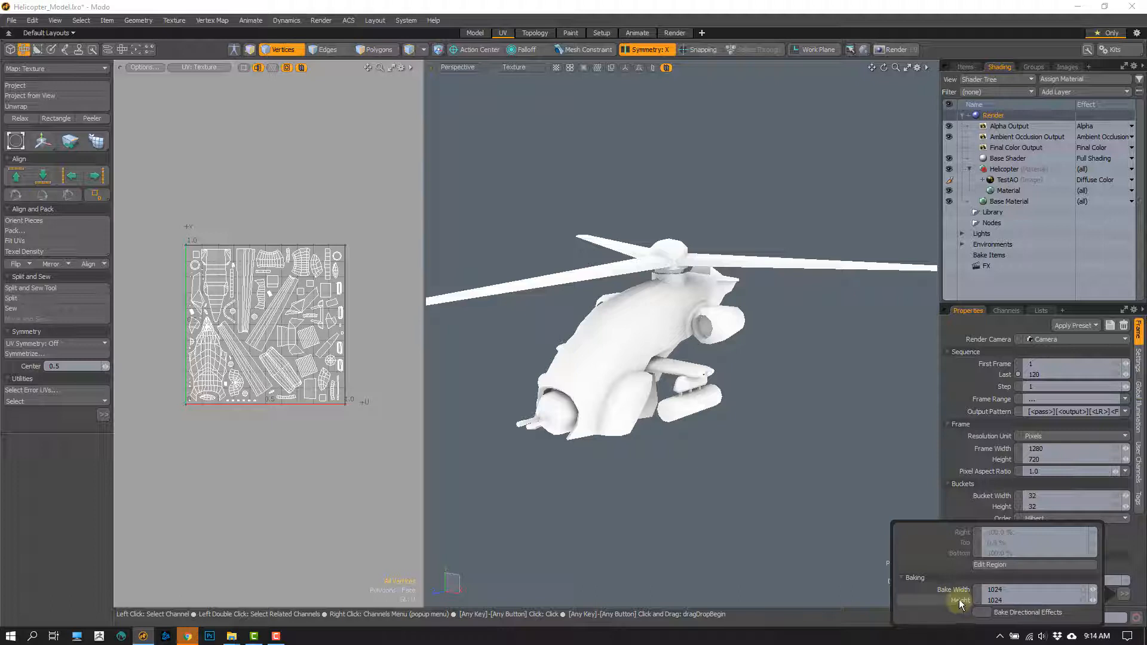
left_click(1004, 590)
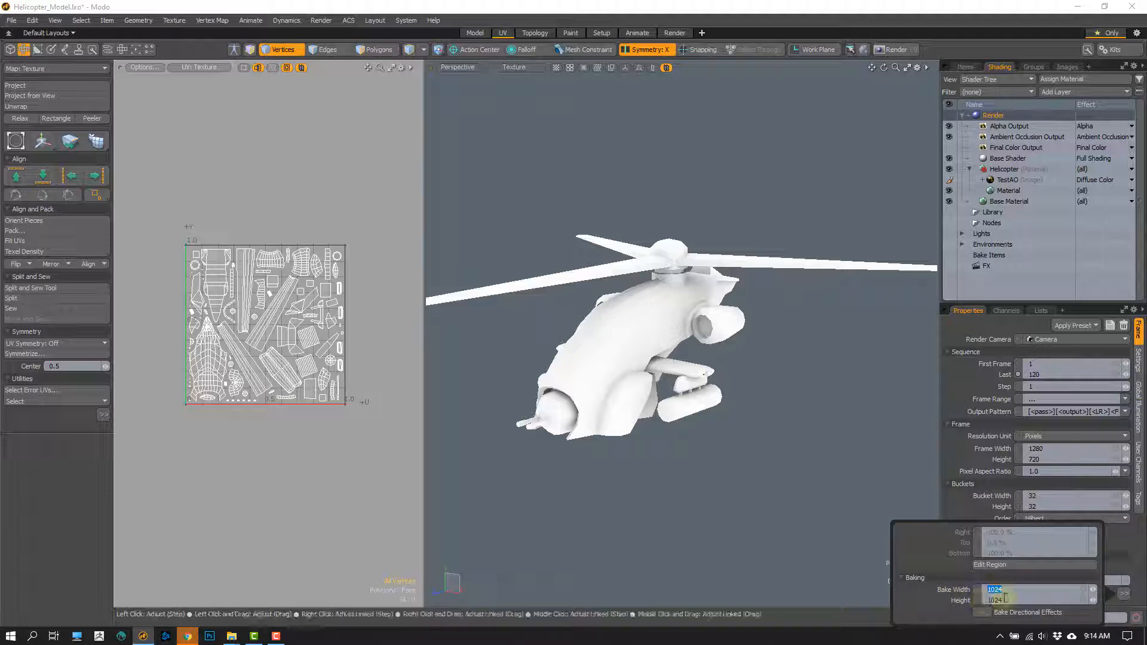
key("Tab")
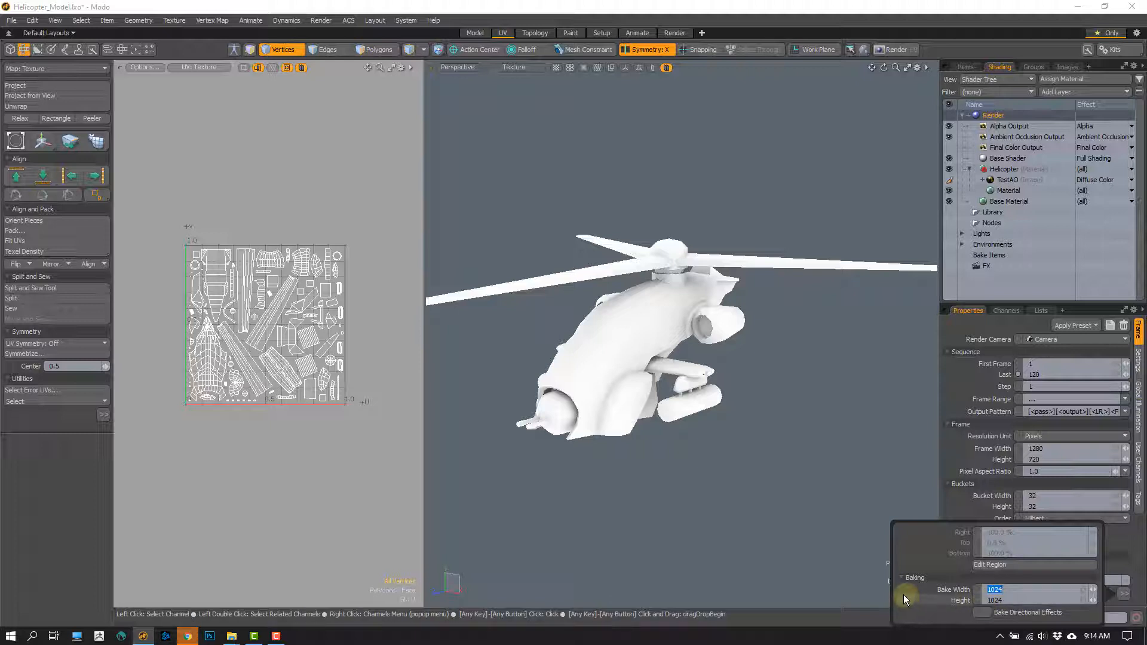
left_click(846, 574)
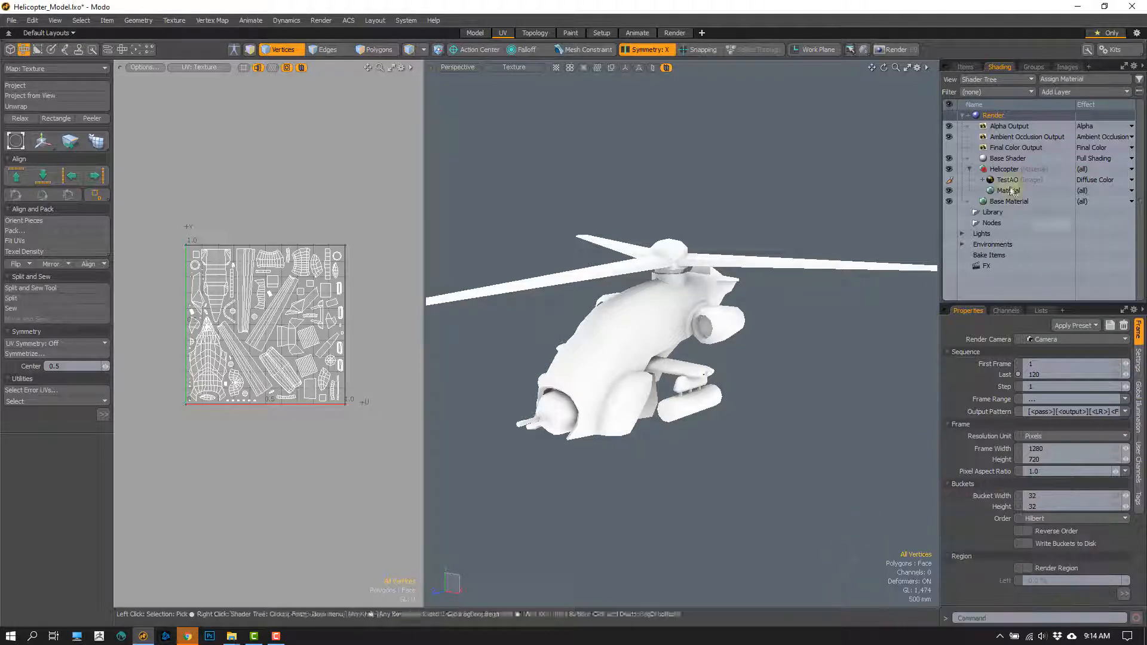
- Recheck the Render item's baking resolution and compare it with the frame width and height settings
left_click(983, 115)
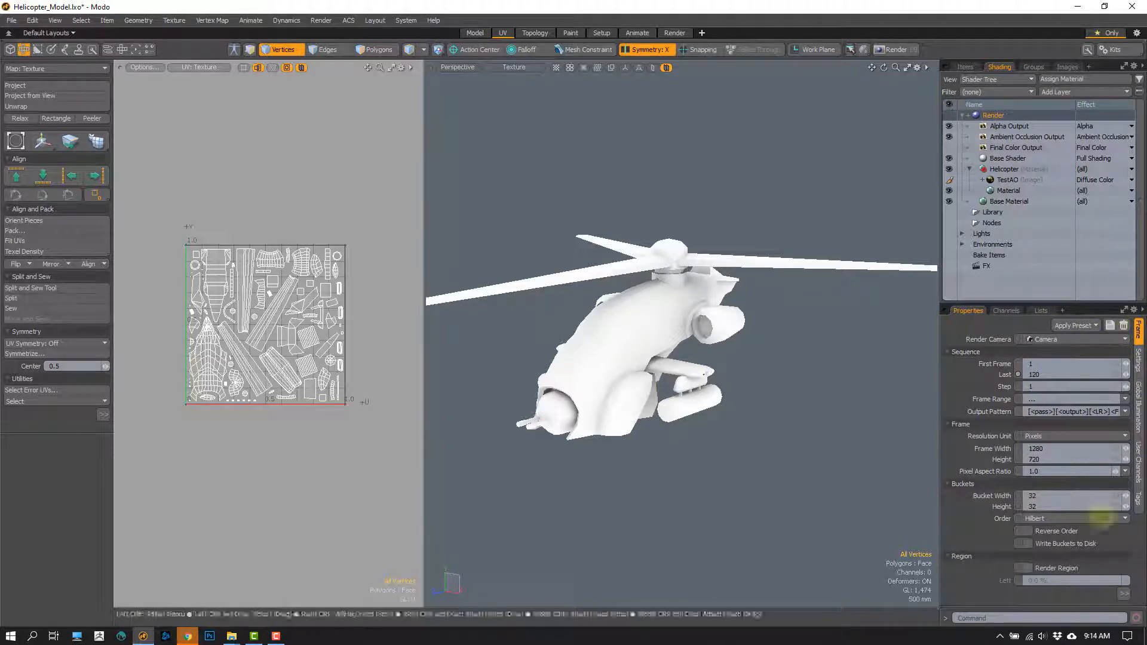
left_click(1124, 594)
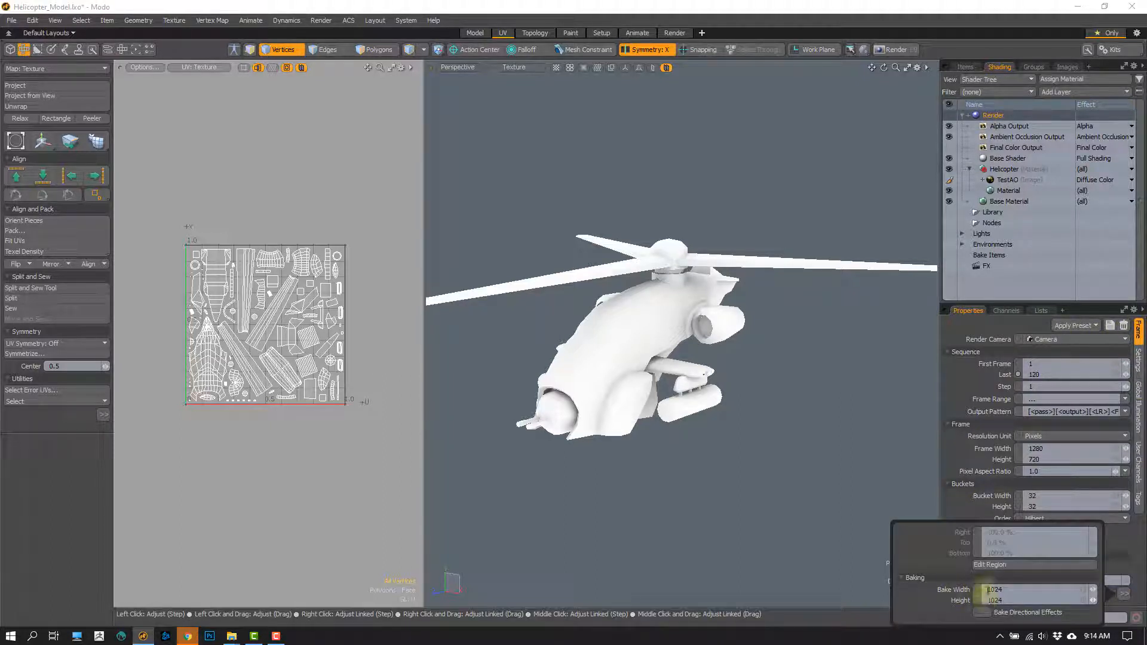
left_click(844, 570)
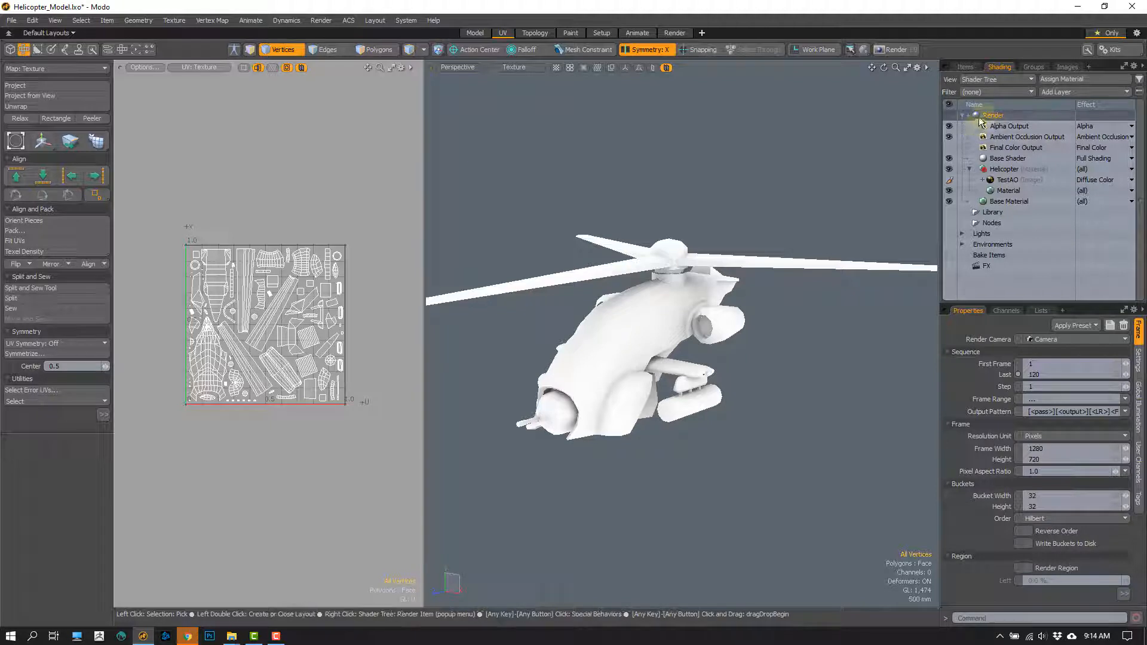
left_click(1029, 458)
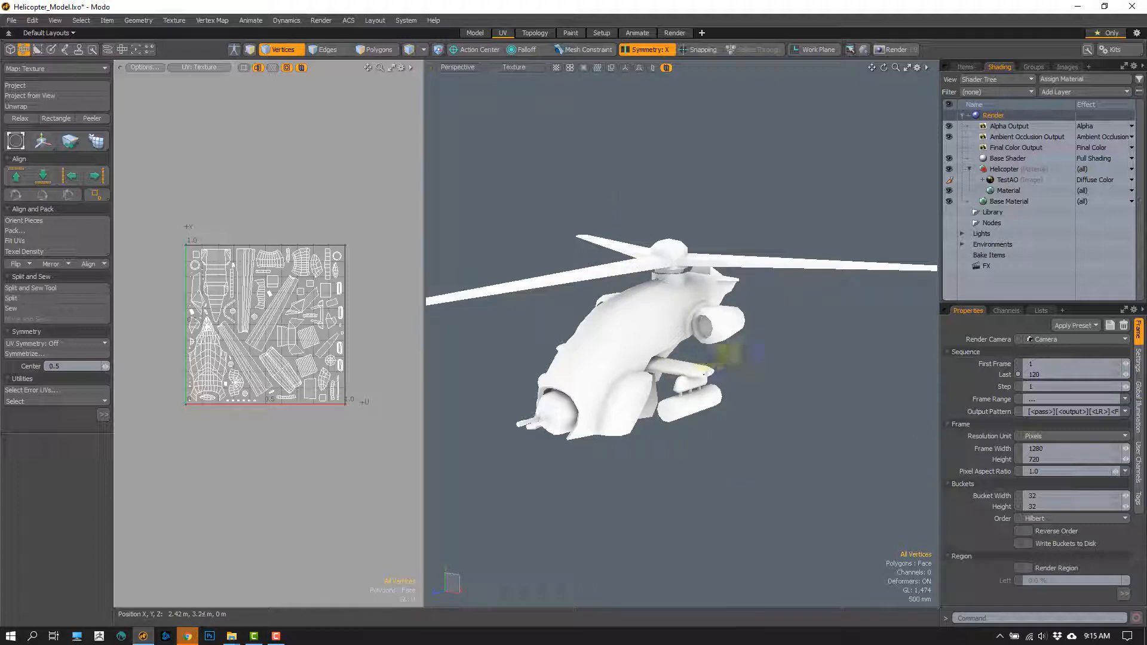
mouse_move(720, 384)
left_mouse_down("alt")
mouse_move(745, 387)
mouse_move(696, 389)
mouse_move(711, 385)
left_mouse_up("alt")
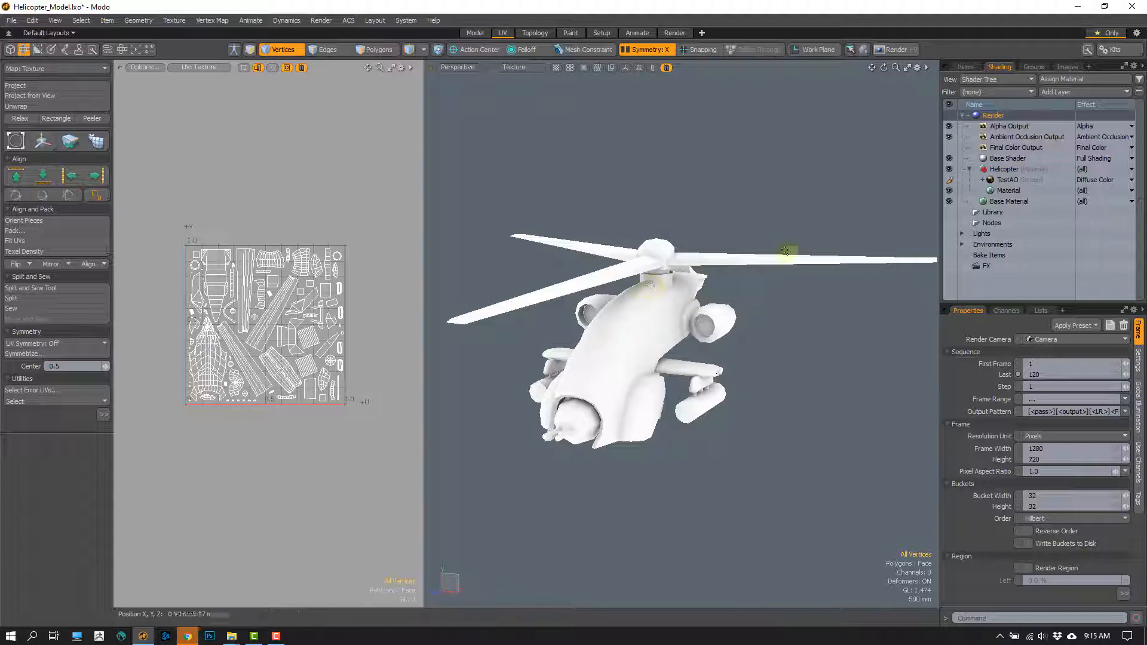
- Display the Ambient Occlusion Output's properties and inspect its Occlusion Rays setting
left_click(1022, 136)
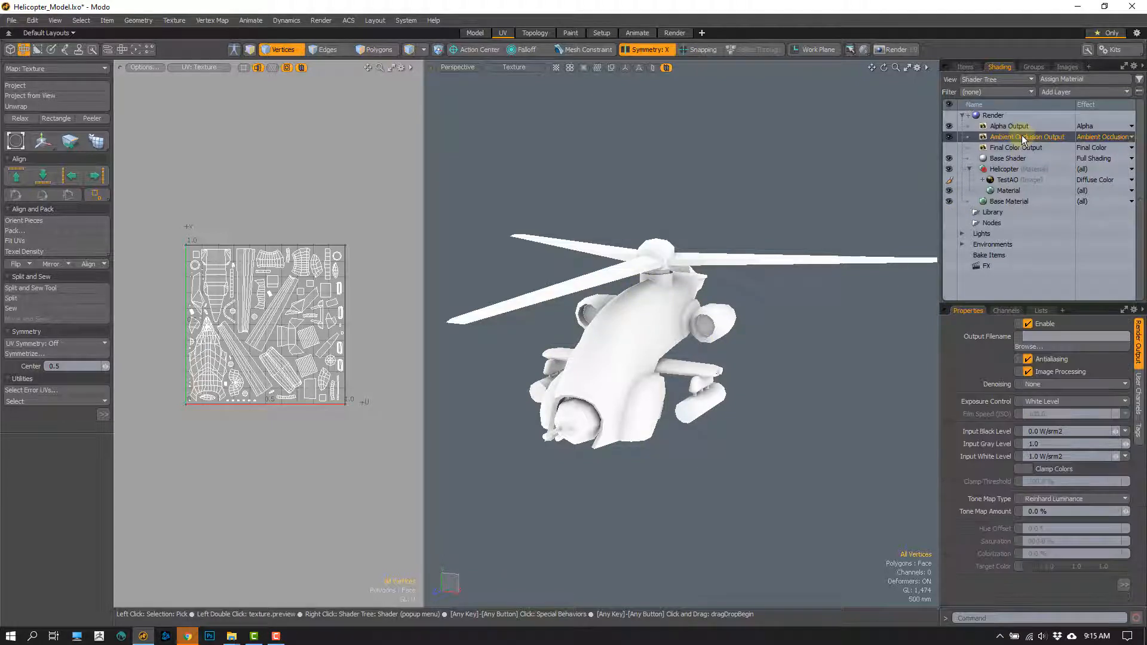
left_click(1124, 589)
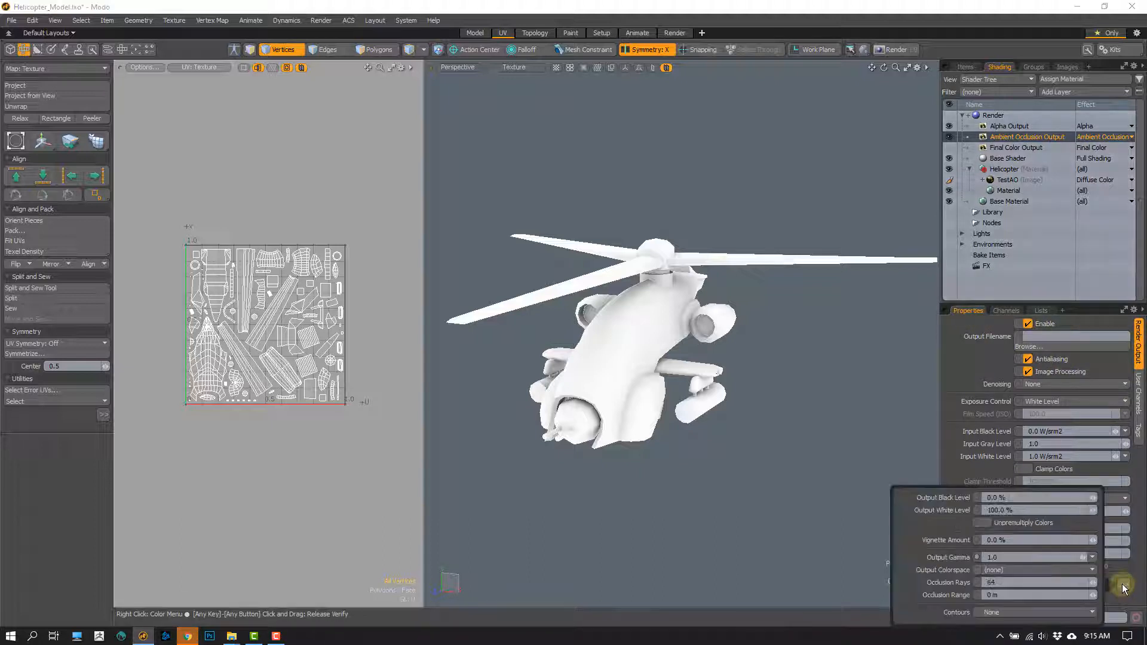
double_click(992, 583)
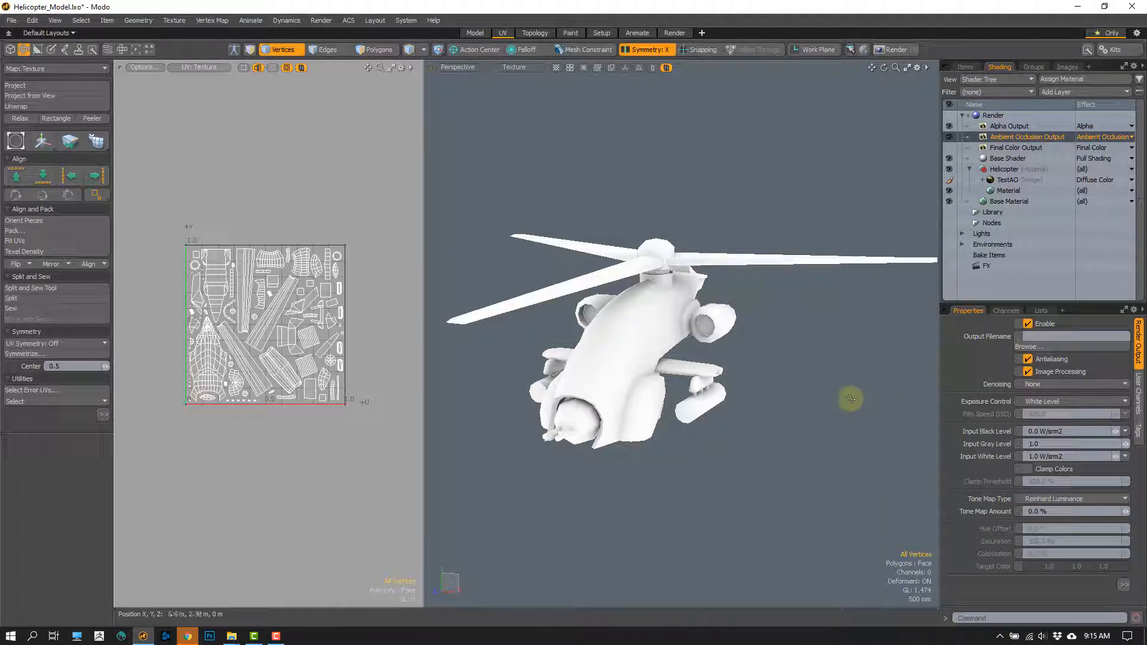
scroll(709, 377, "up", 3)
left_click_drag(709, 378, 669, 380, "alt")
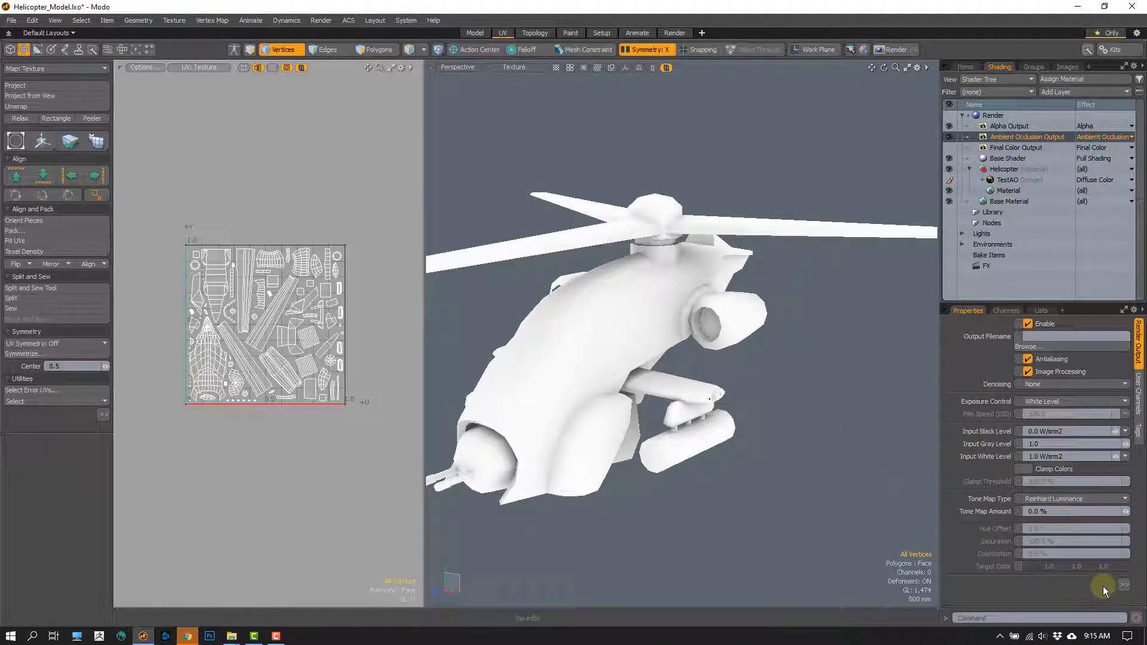
mouse_move(1121, 586)
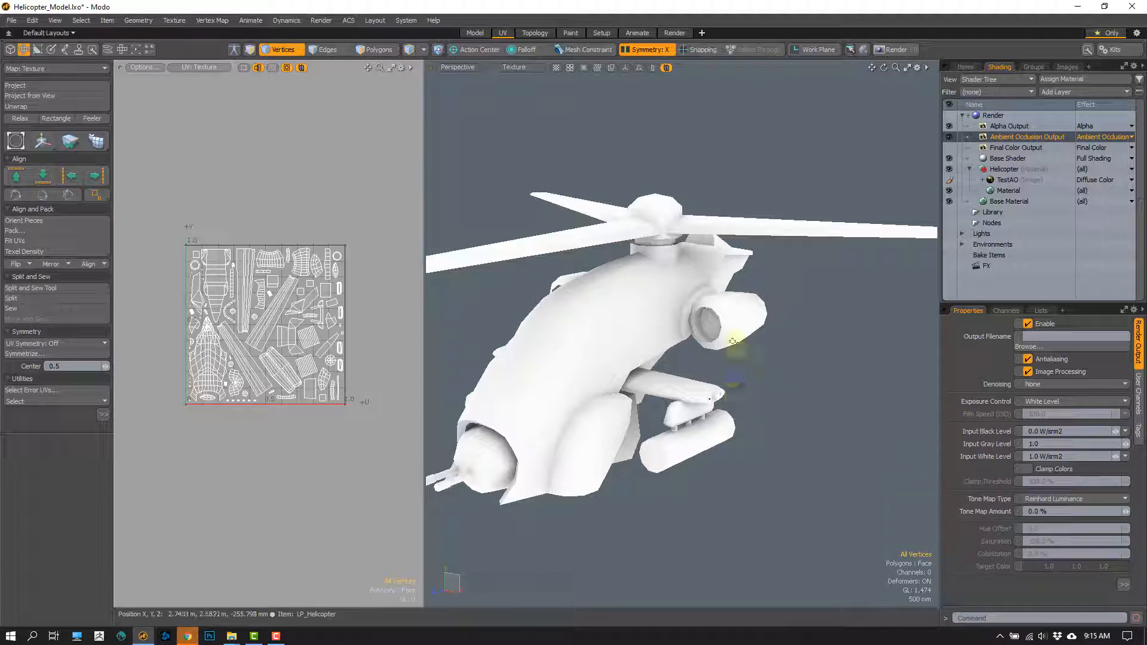
- Examine the baked shading around the wing tip and weapon pylon, and at the rotor mast base
left_click_drag(727, 342, 500, 422, "alt")
left_click_drag(500, 422, 665, 344, "ctrl+alt")
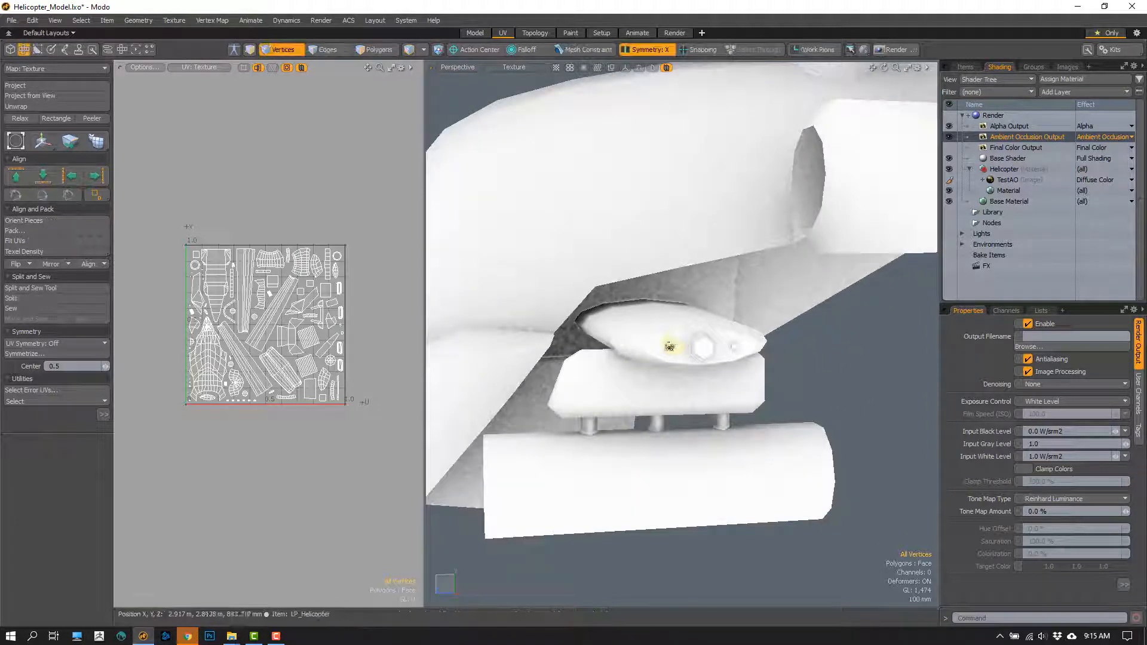
left_click(670, 346)
left_click_drag(649, 401, 660, 277, "ctrl+alt")
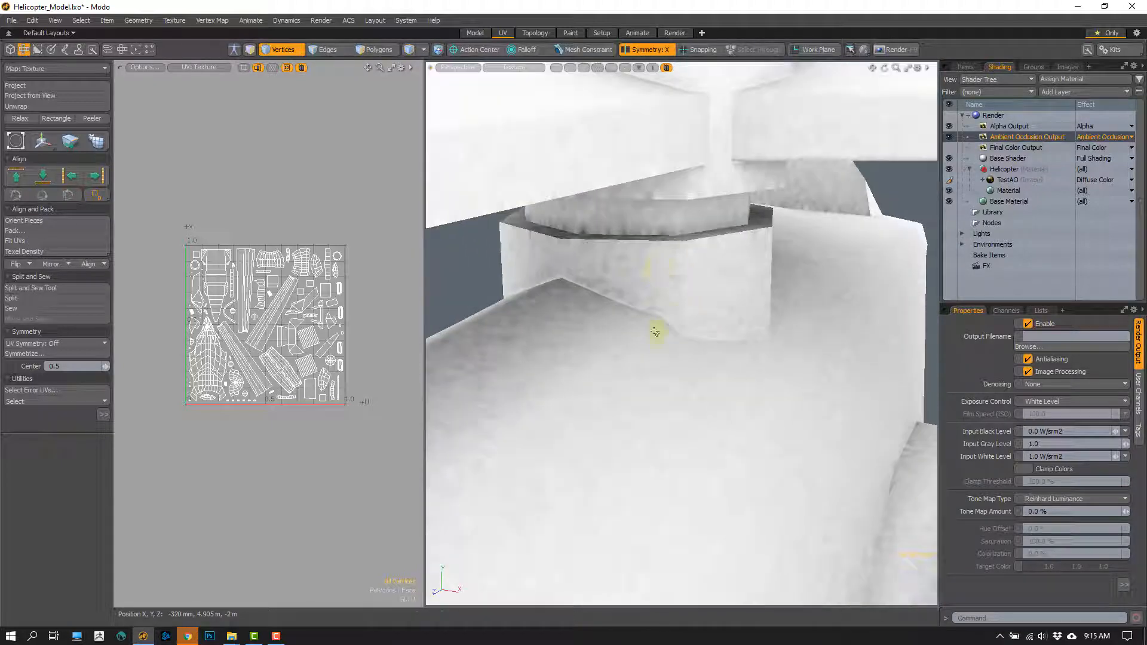
mouse_move(656, 328)
left_mouse_down("alt")
mouse_move(641, 325)
mouse_move(657, 289)
mouse_move(648, 307)
mouse_move(662, 328)
left_mouse_up("alt")
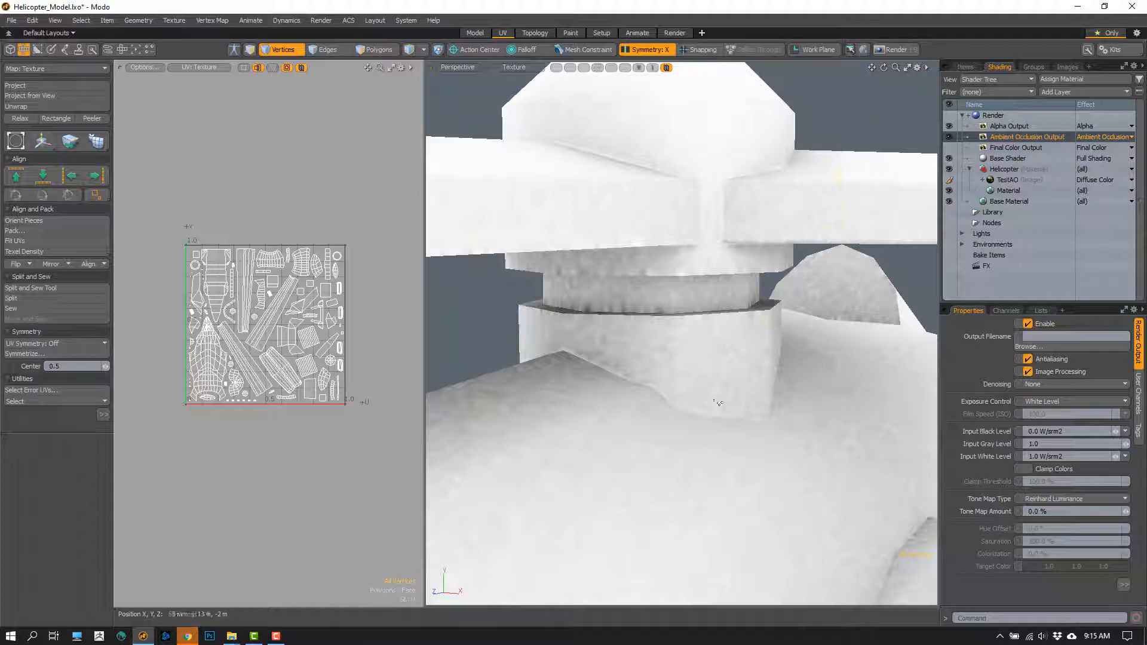
- Select the LP_Helicopter mesh and bake its ambient occlusion to the render outputs
left_click(965, 67)
left_click(1031, 114)
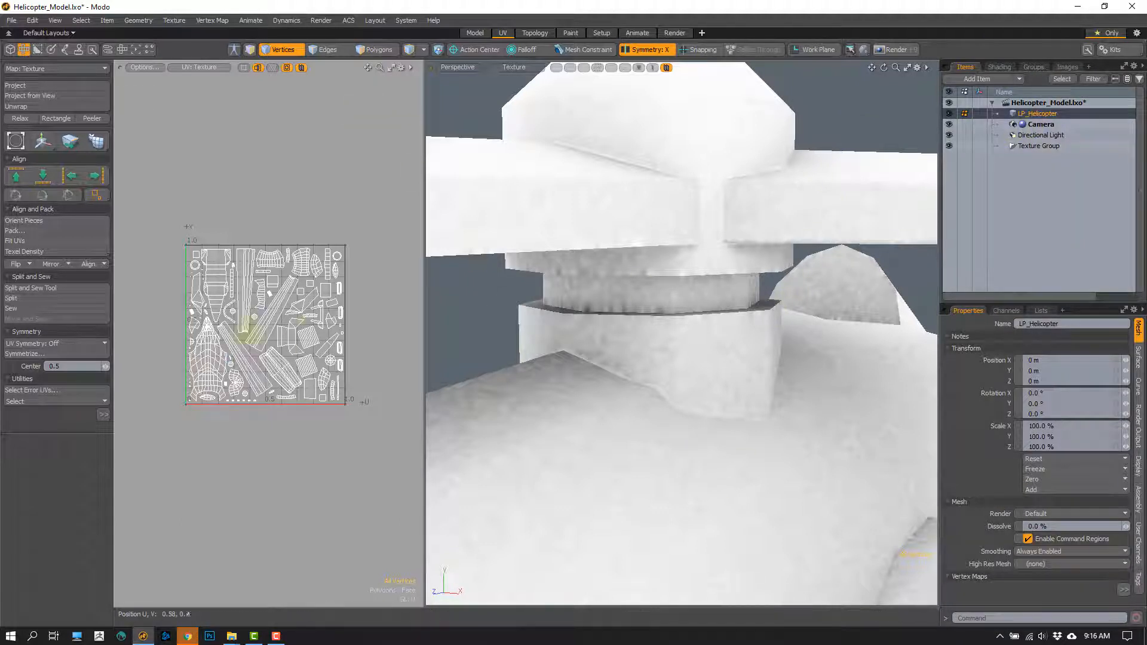
left_click(1001, 67)
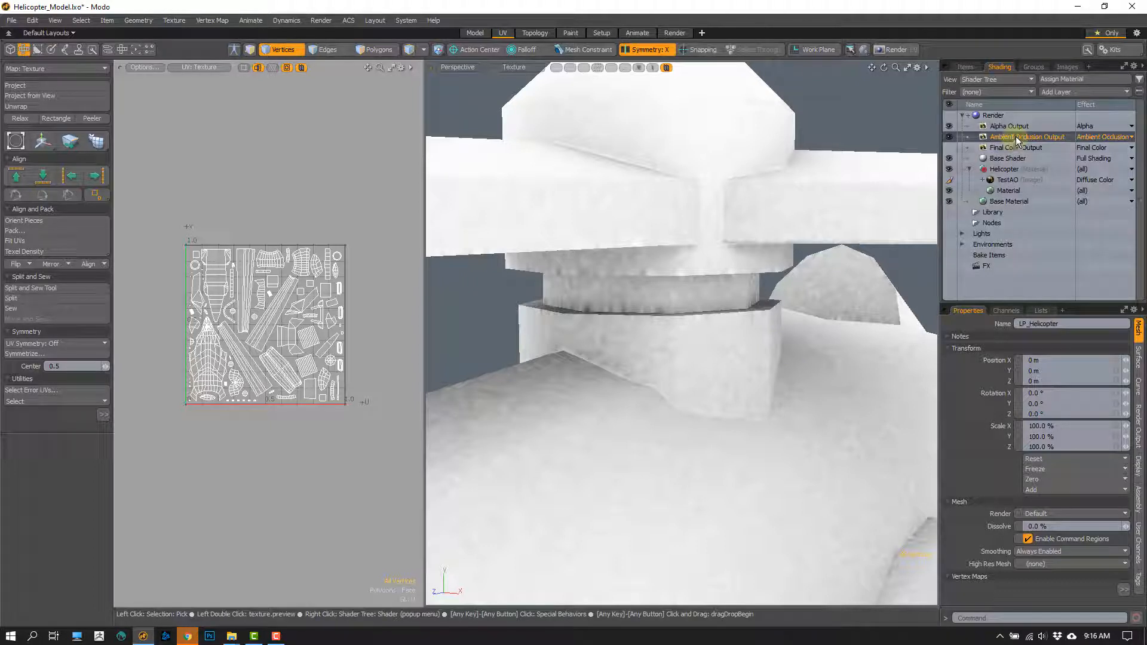
left_click(322, 20)
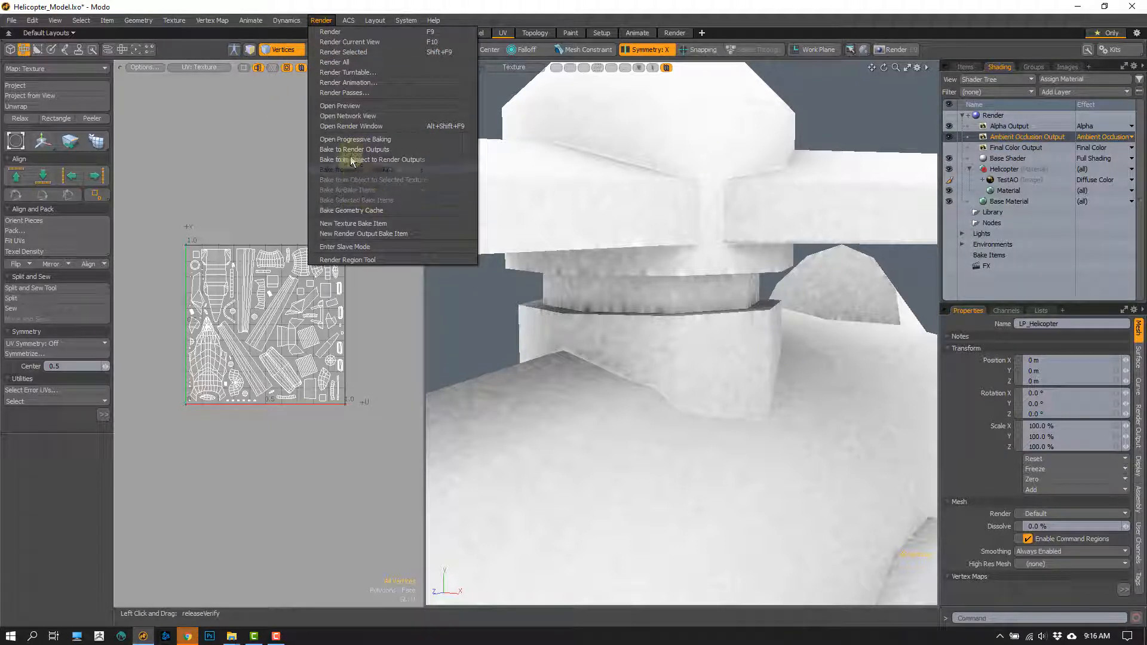
left_click(357, 158)
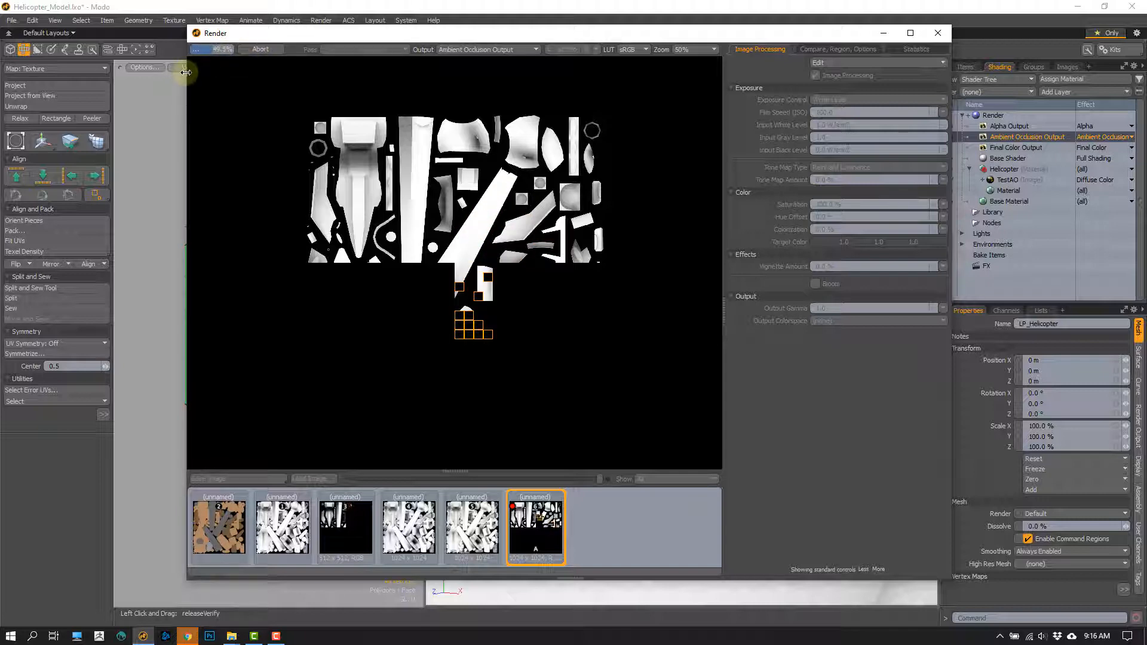
left_click_drag(187, 78, 104, 88)
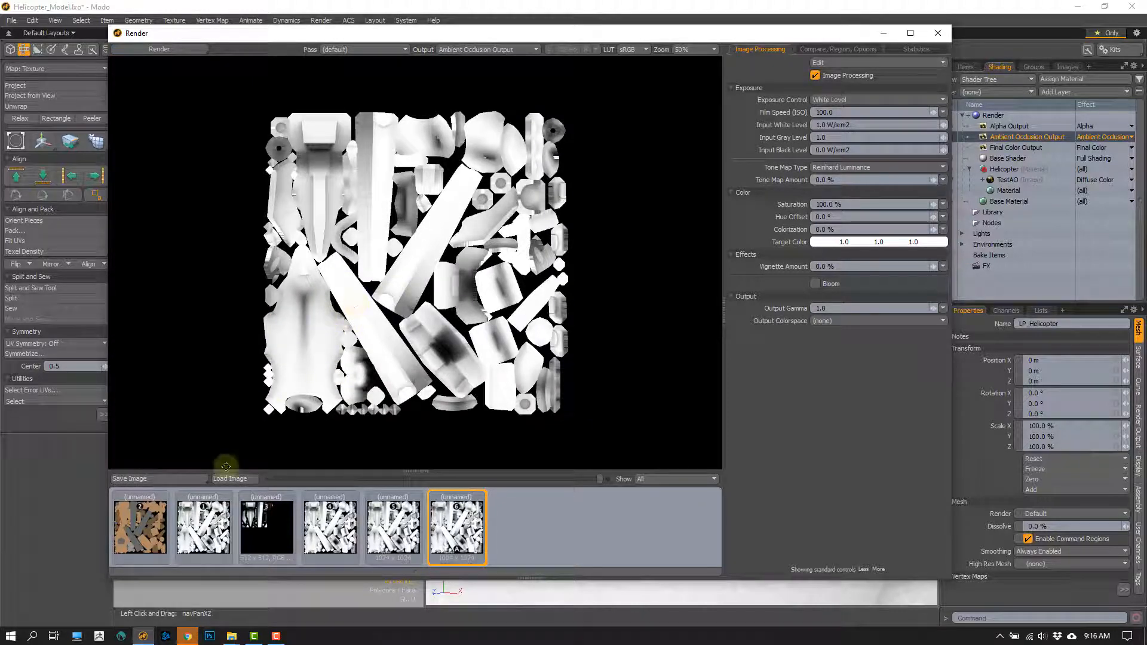
- Save the finished bake as HelicopterAO.png on the Desktop without replacing TestAO.png, and close the render window
left_click(156, 479)
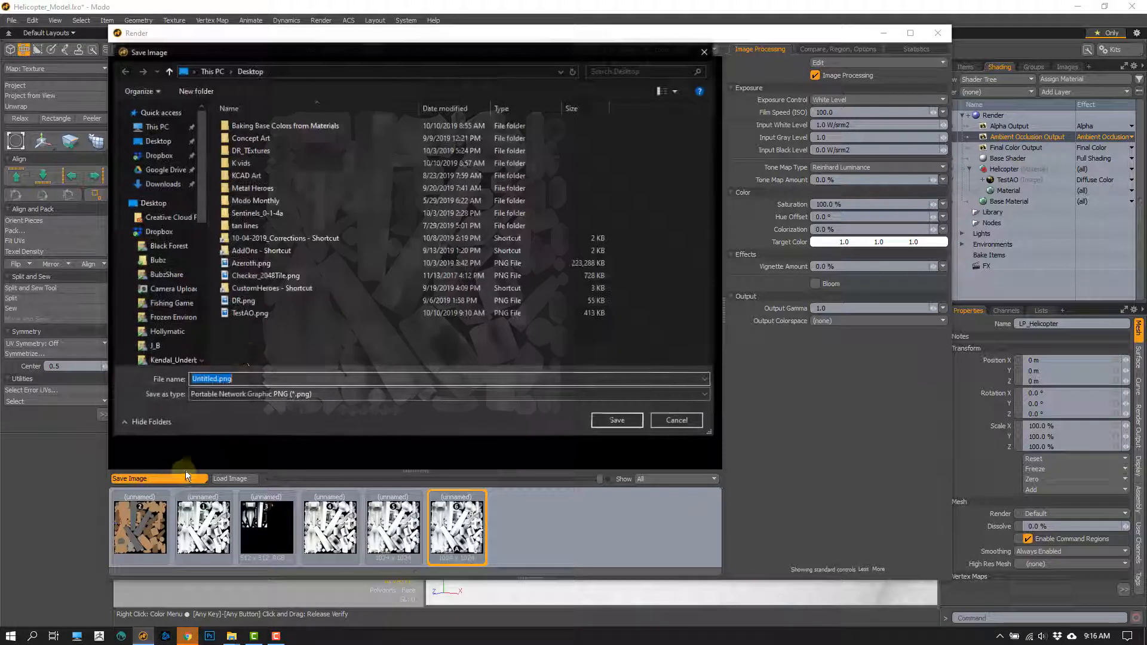
left_click(227, 314)
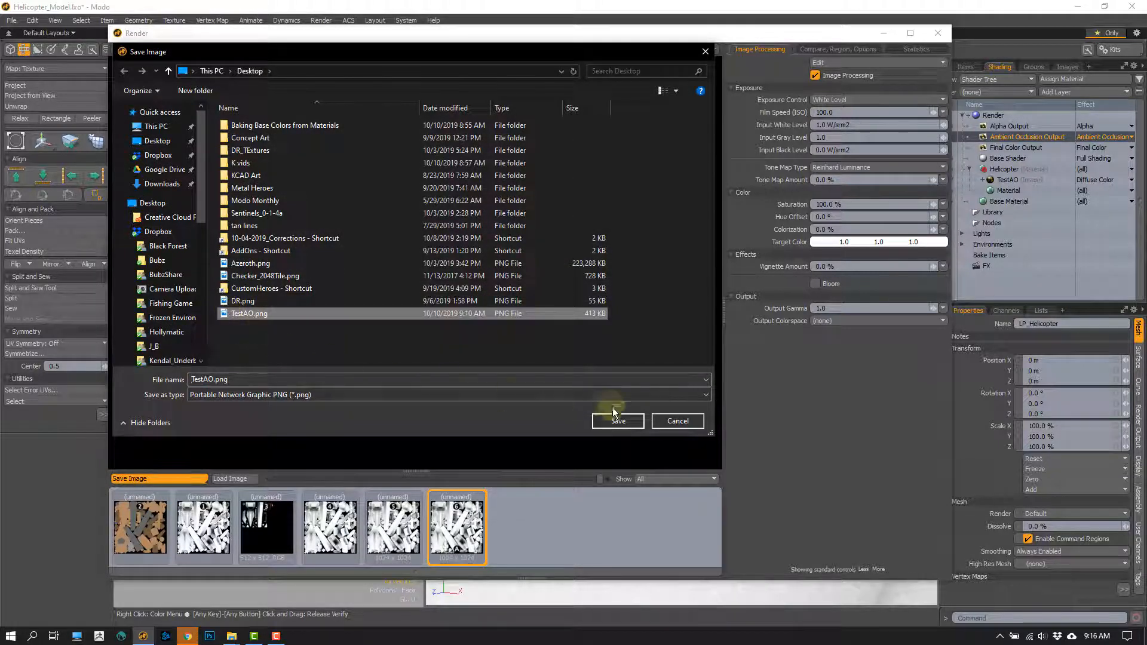
left_click(619, 421)
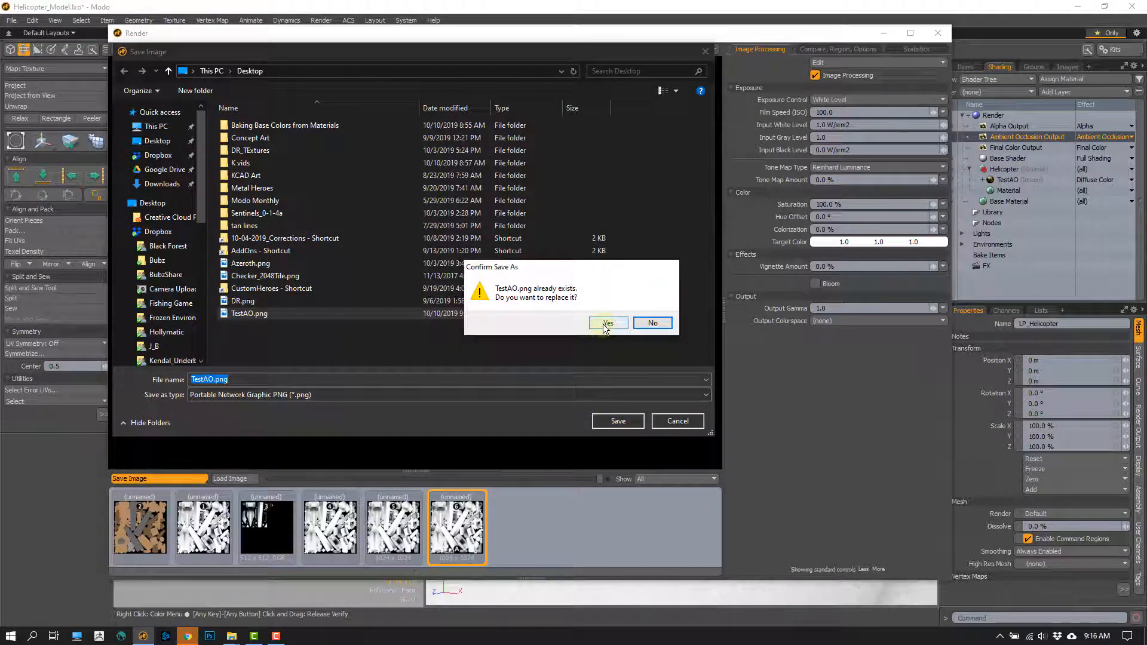
left_click(651, 323)
left_click(214, 380)
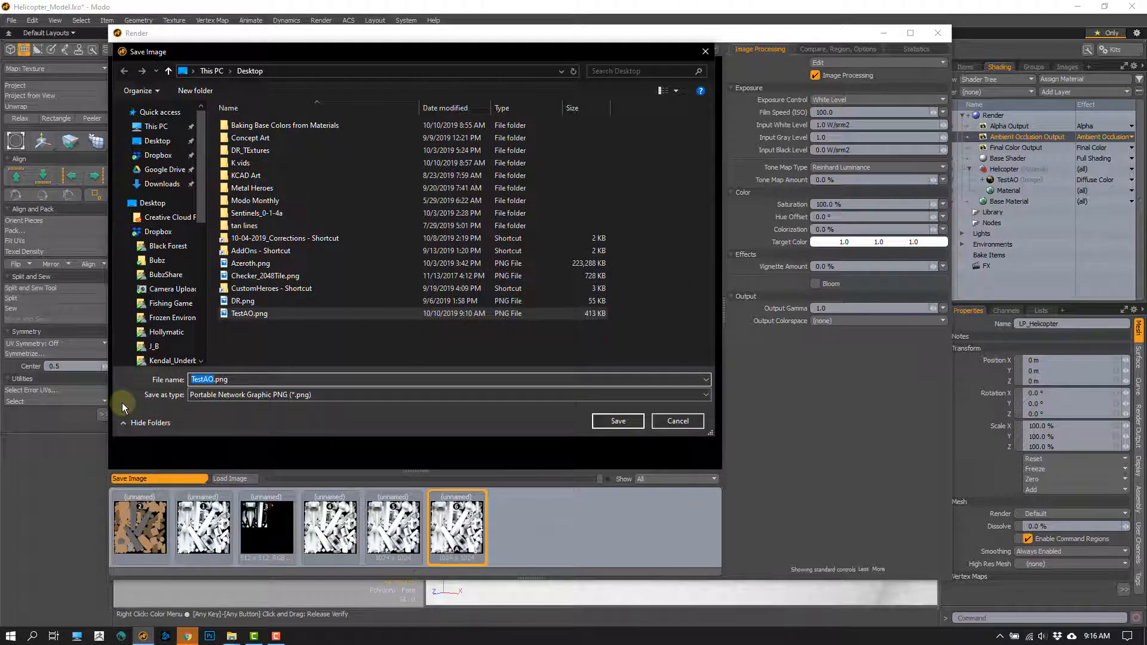
type("Heli")
type("copterAO")
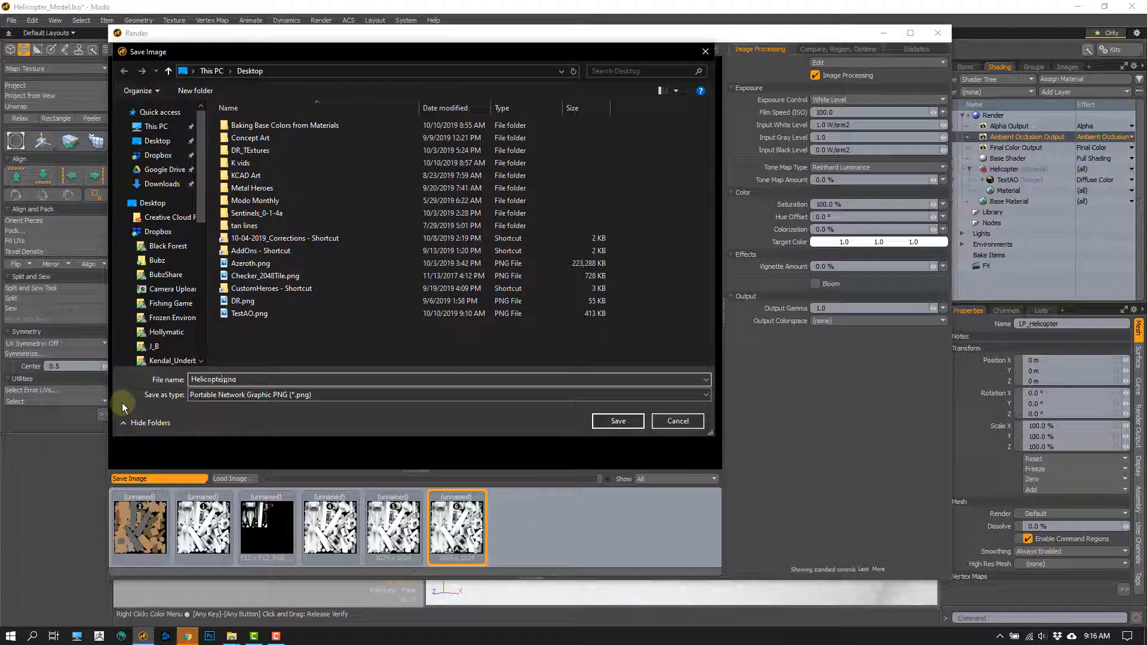
left_click(617, 420)
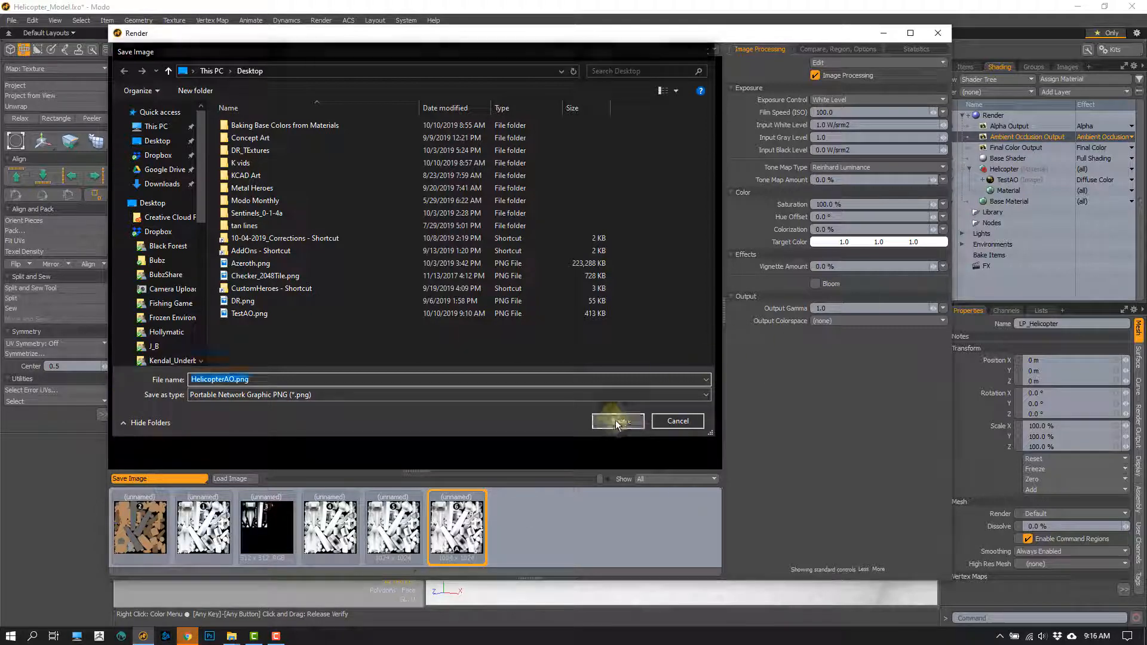
left_click(937, 33)
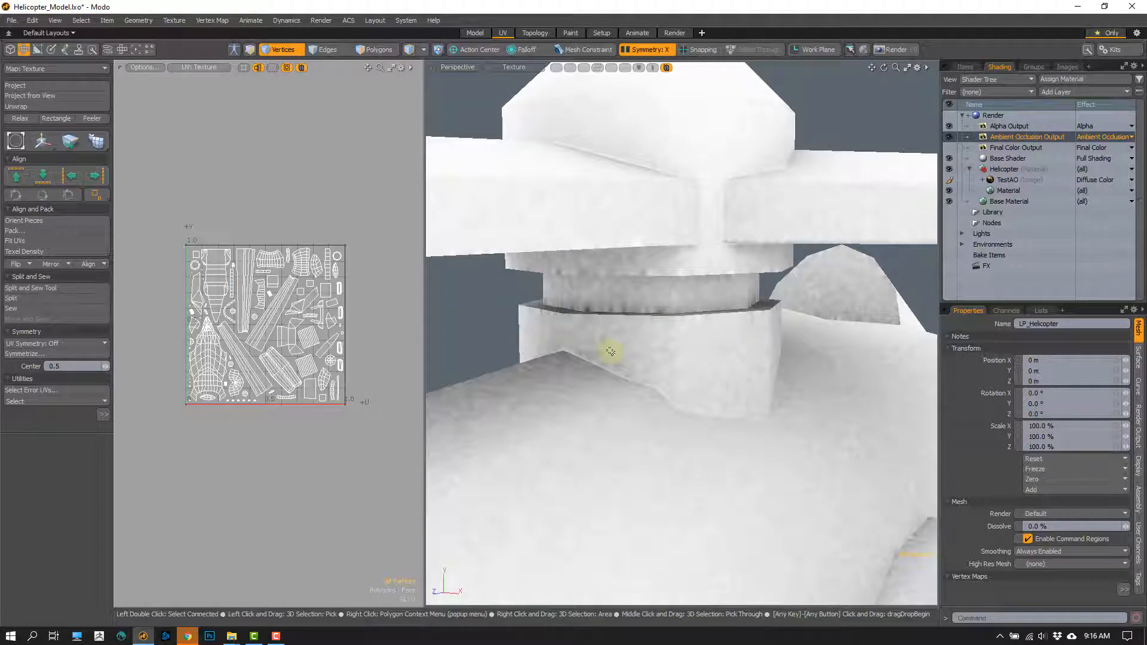
- Add the HelicopterAO image from the file browser to the Helicopter material group, above the TestAO layer
left_click(232, 636)
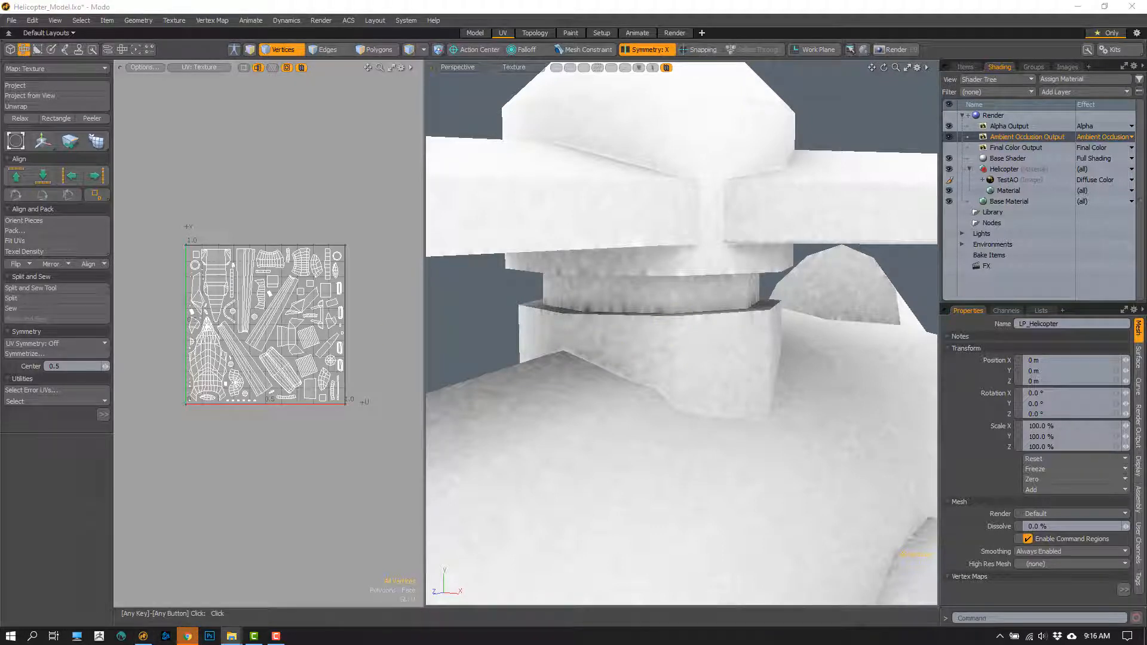
left_click(1006, 160)
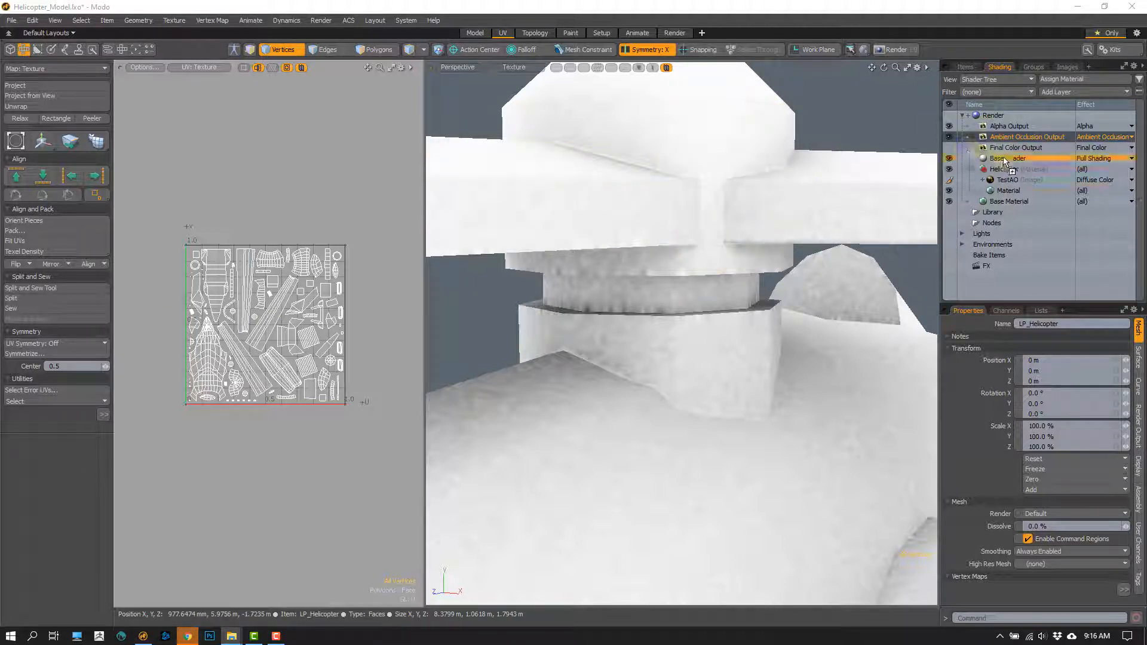
left_click_drag(1005, 164, 1022, 176)
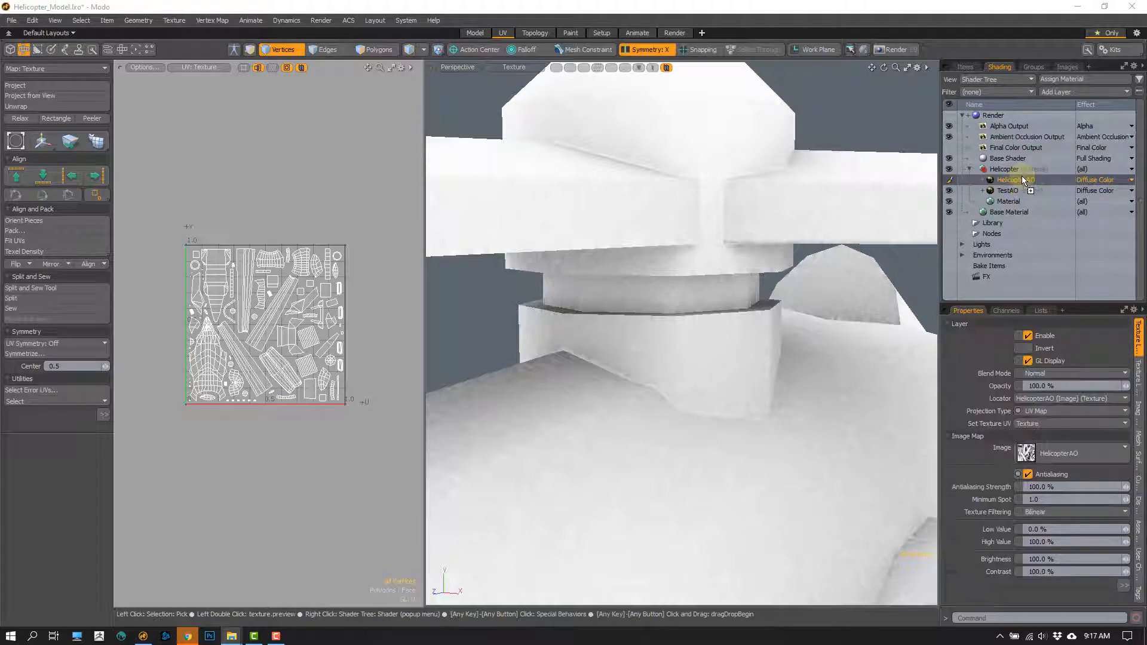
- Compare the HelicopterAO layer with TestAO by toggling its visibility, and examine the baked shading around the helicopter
left_click(950, 180)
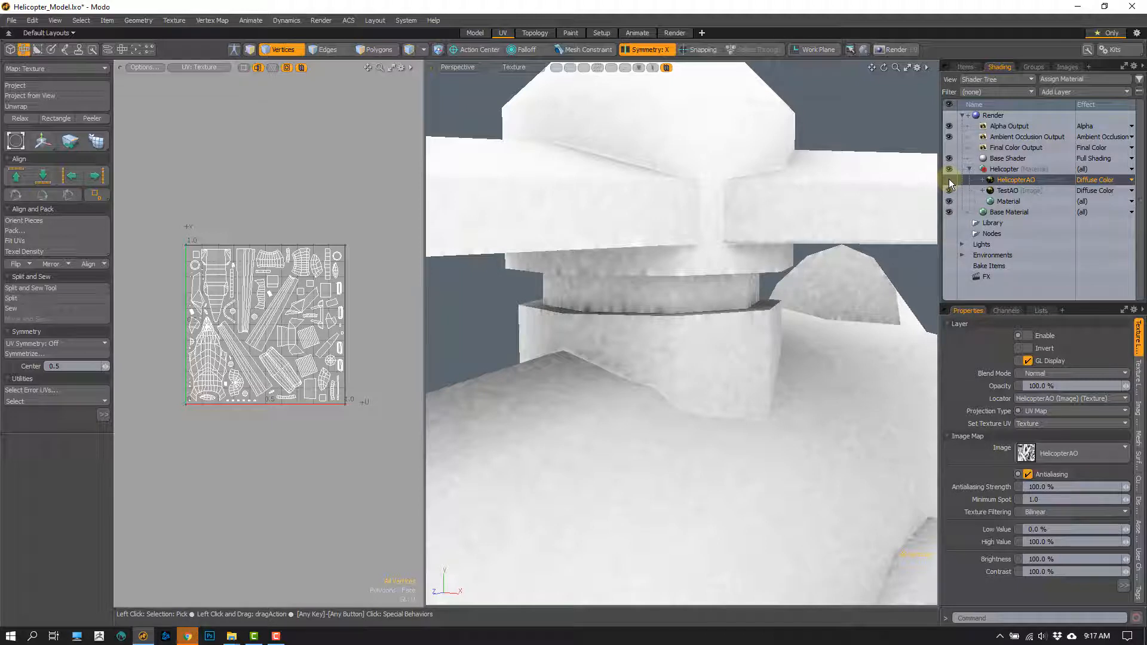
left_click(950, 180)
scroll(649, 358, "down", 8)
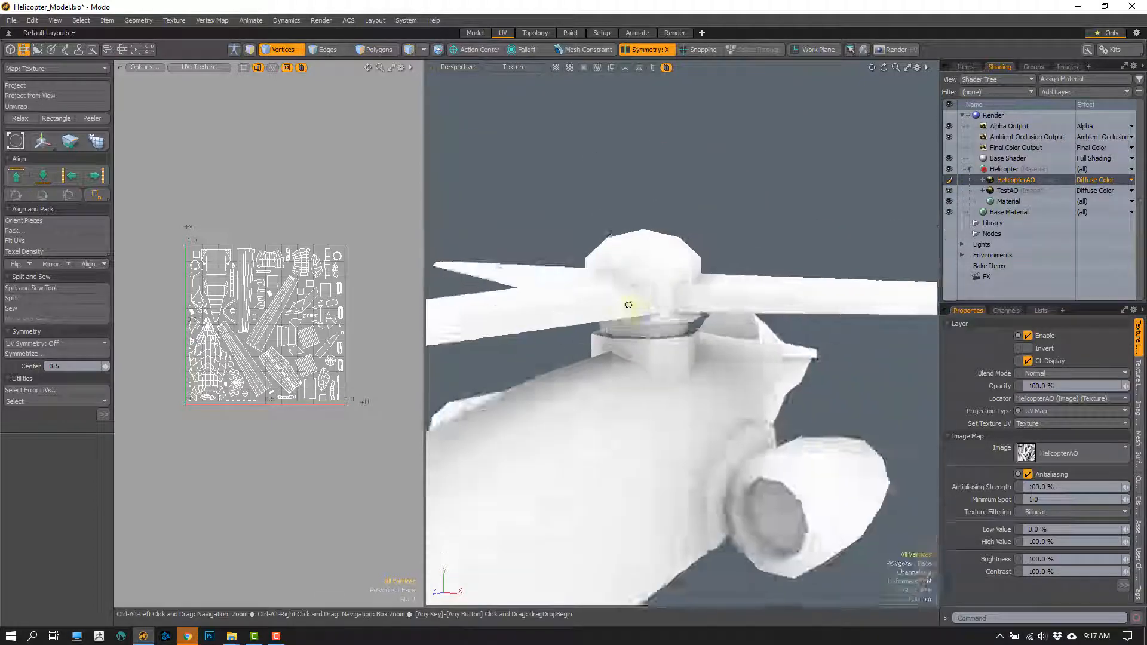
left_click_drag(648, 254, 712, 290, "alt")
scroll(712, 291, "up", 3)
left_click(827, 279)
left_click_drag(828, 279, 472, 359, "alt")
scroll(514, 383, "up", 2)
key("3")
left_click(550, 392)
left_click_drag(550, 392, 626, 378, "alt")
left_click(535, 303)
scroll(711, 373, "down", 2)
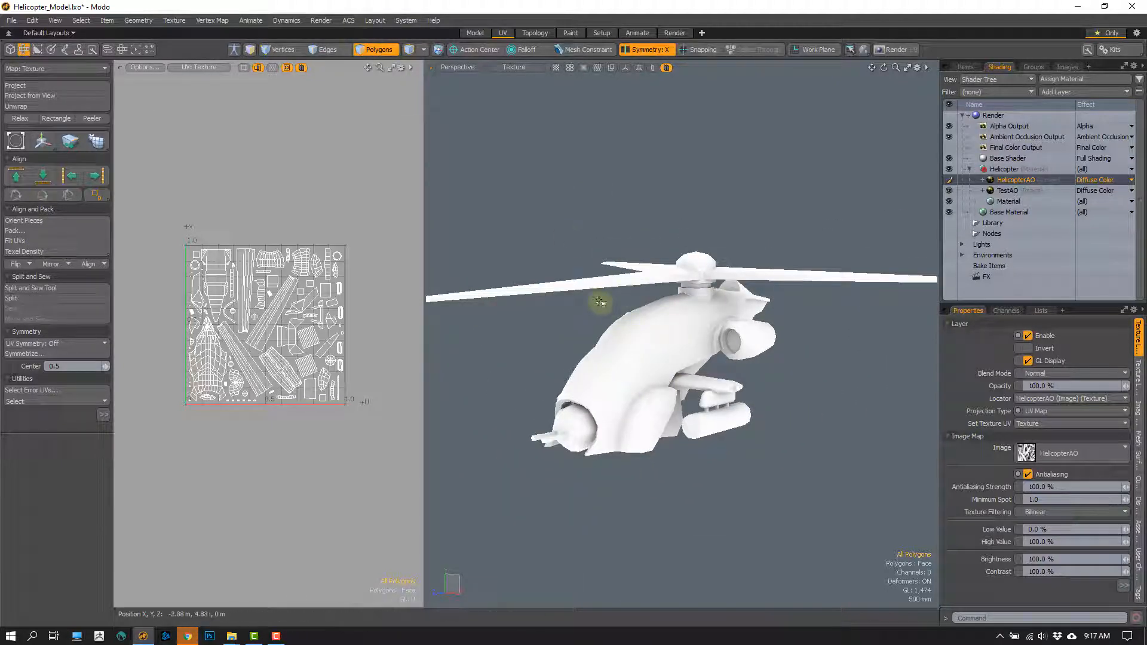
- Reopen the render window to review the baked ambient occlusion map, and close it
left_click(320, 20)
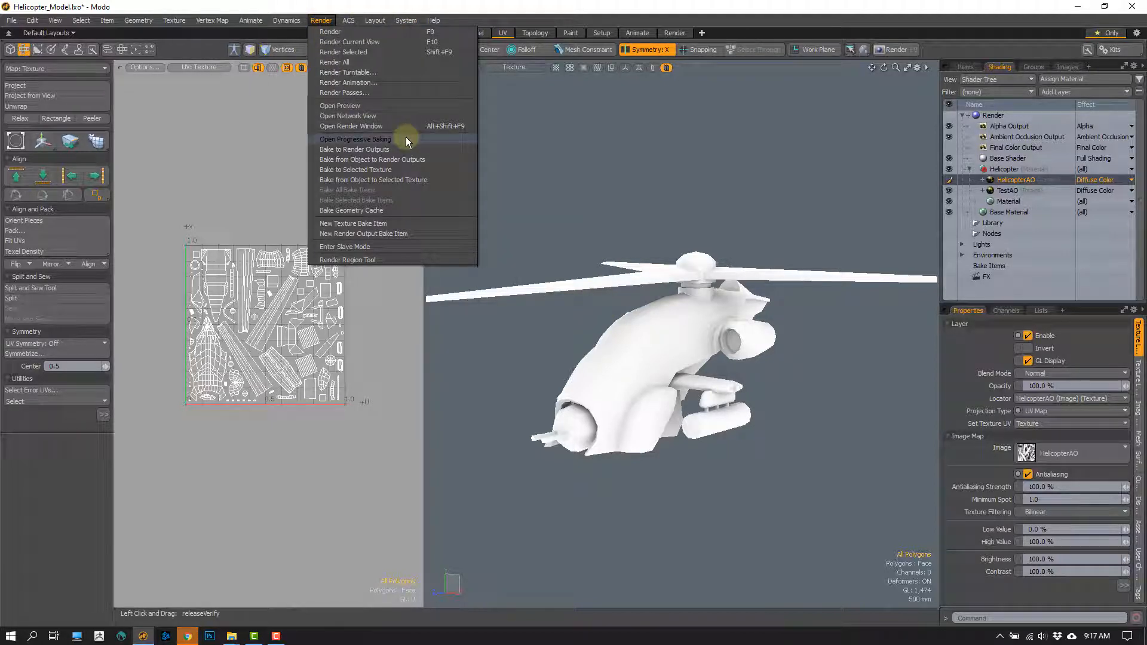
left_click(391, 125)
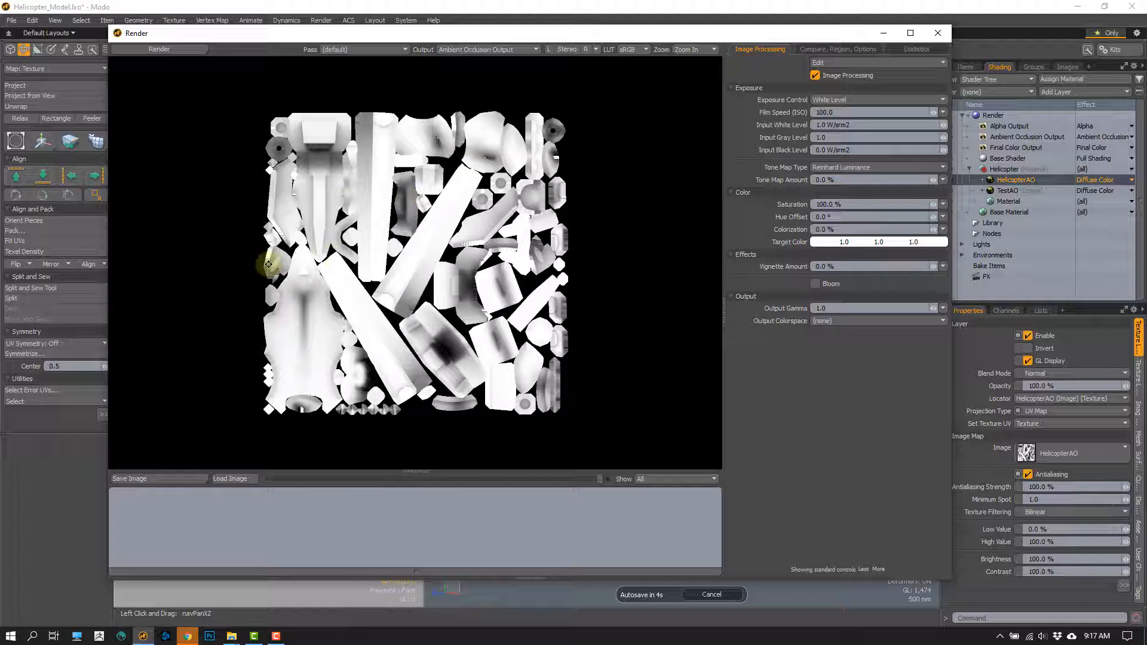
left_click(938, 33)
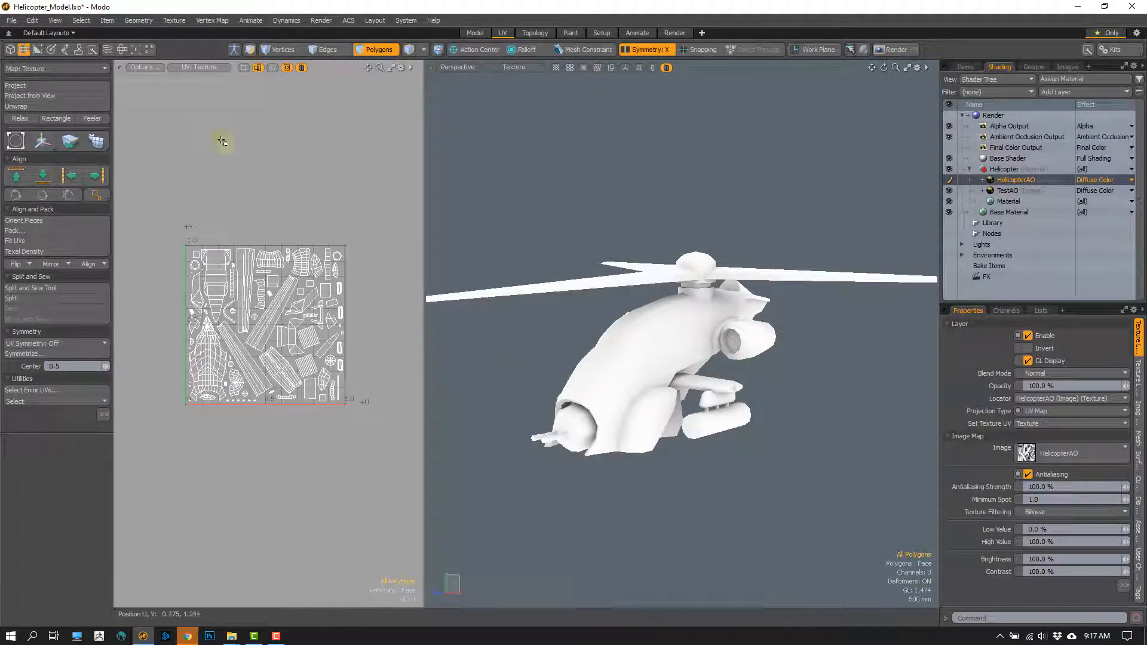
- Inspect the Bake UV Border Size setting in the Final Rendering preferences
left_click(406, 20)
mouse_move(433, 62)
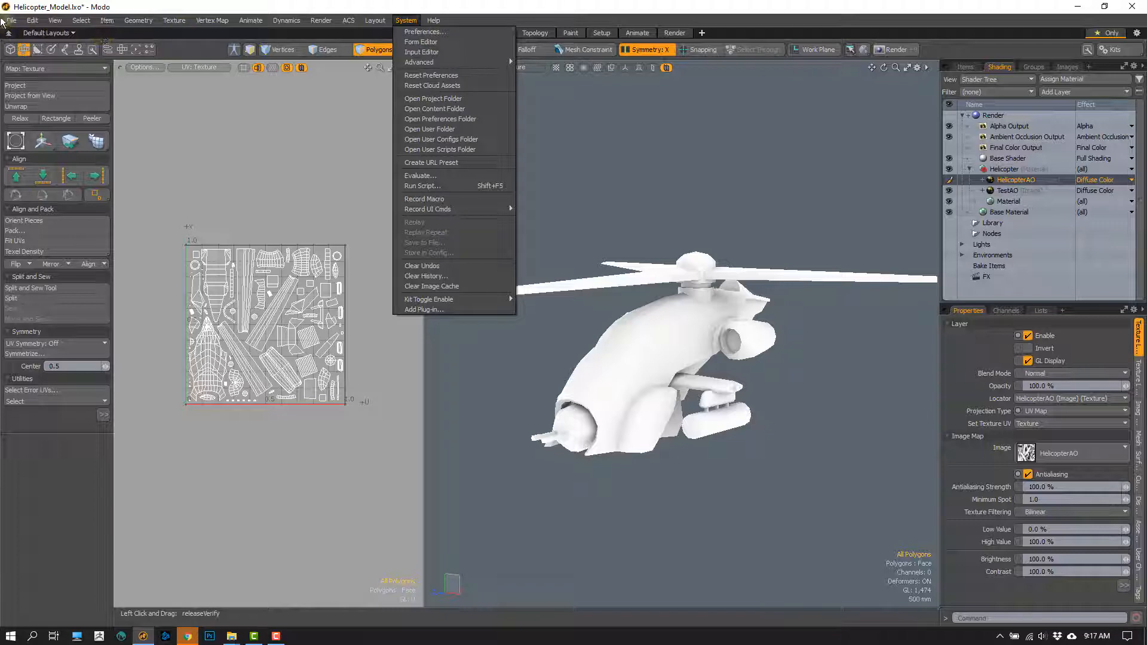
left_click(424, 31)
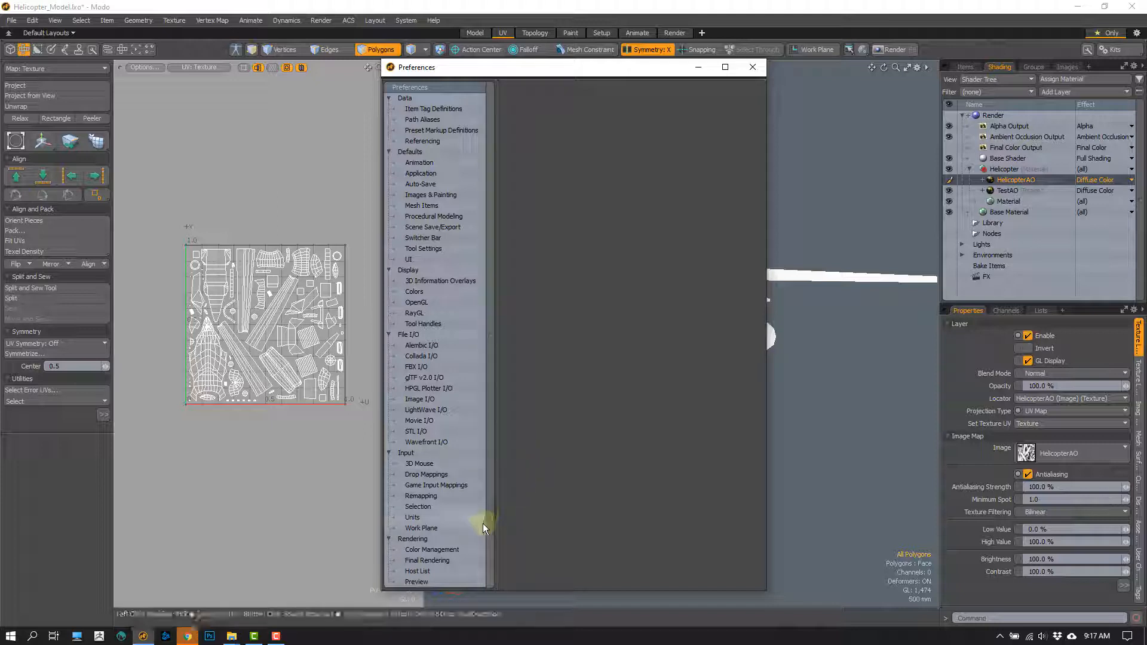
left_click(450, 560)
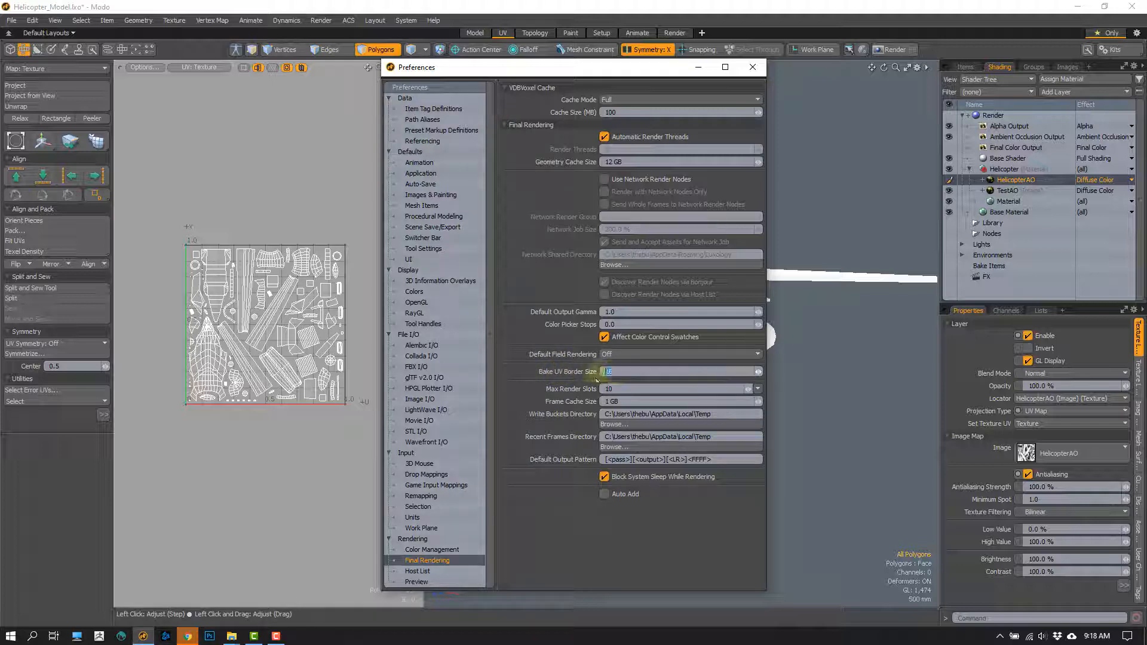
left_click(616, 372)
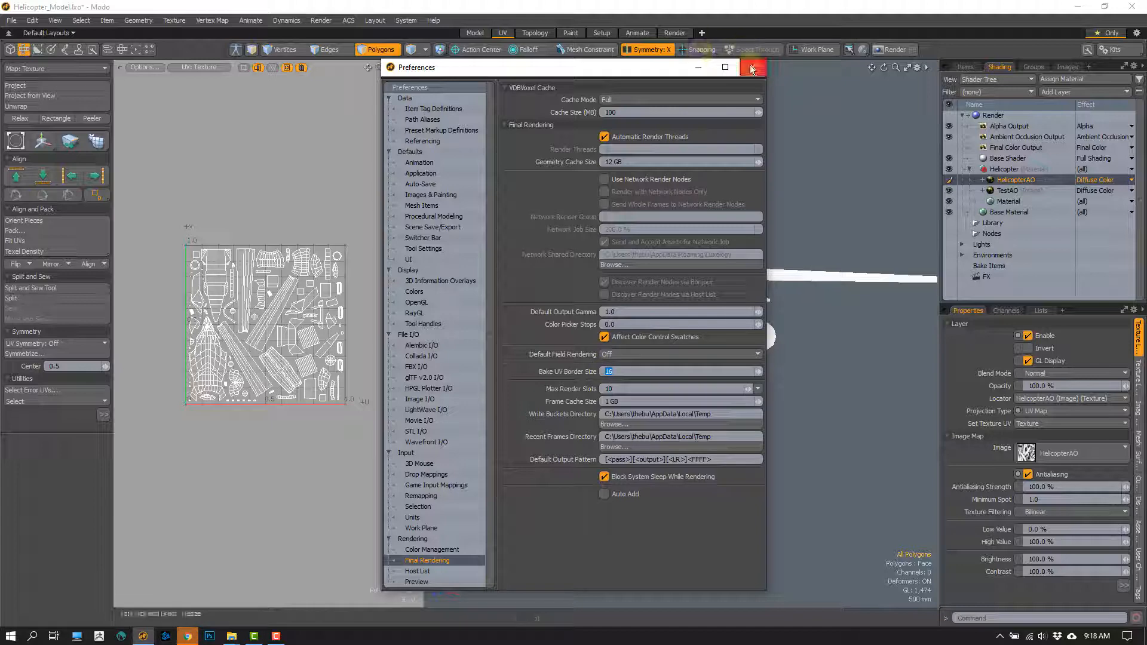
left_click(753, 67)
- View the baked map at 400% zoom and examine the pixel padding around the UV island edges
left_click(321, 20)
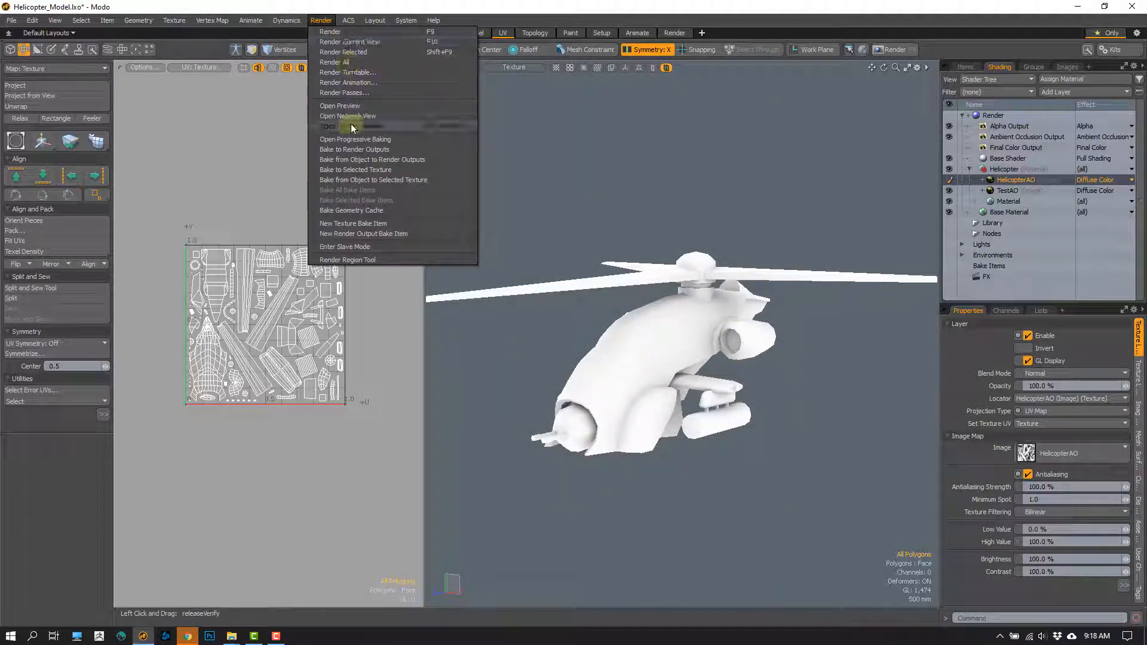
left_click(351, 127)
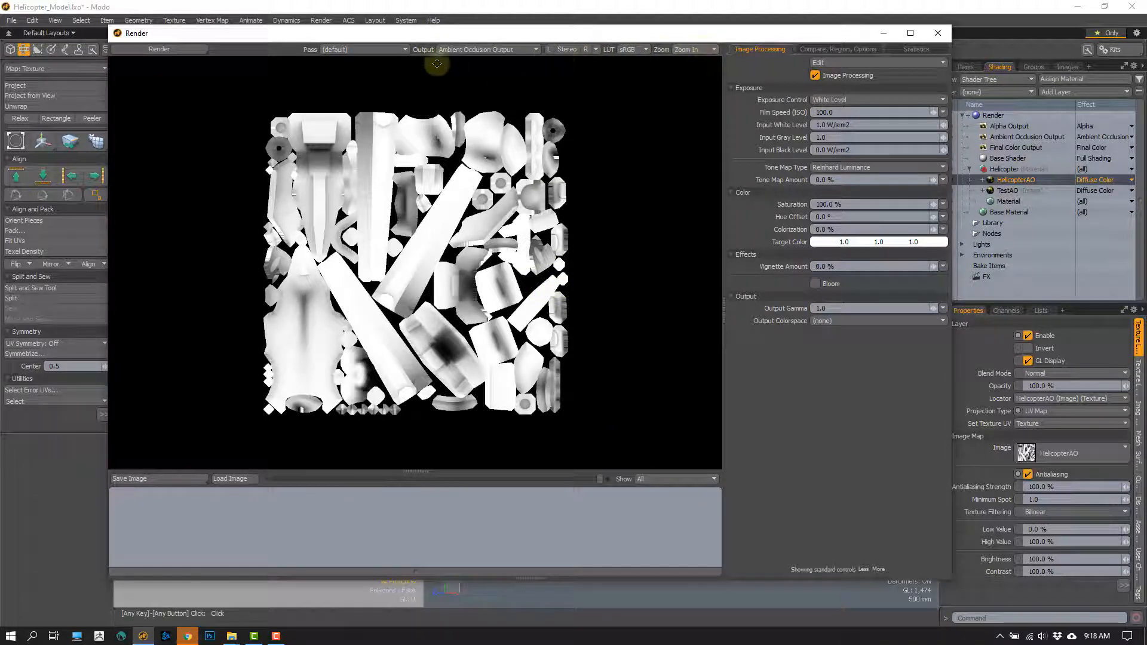
left_click(694, 49)
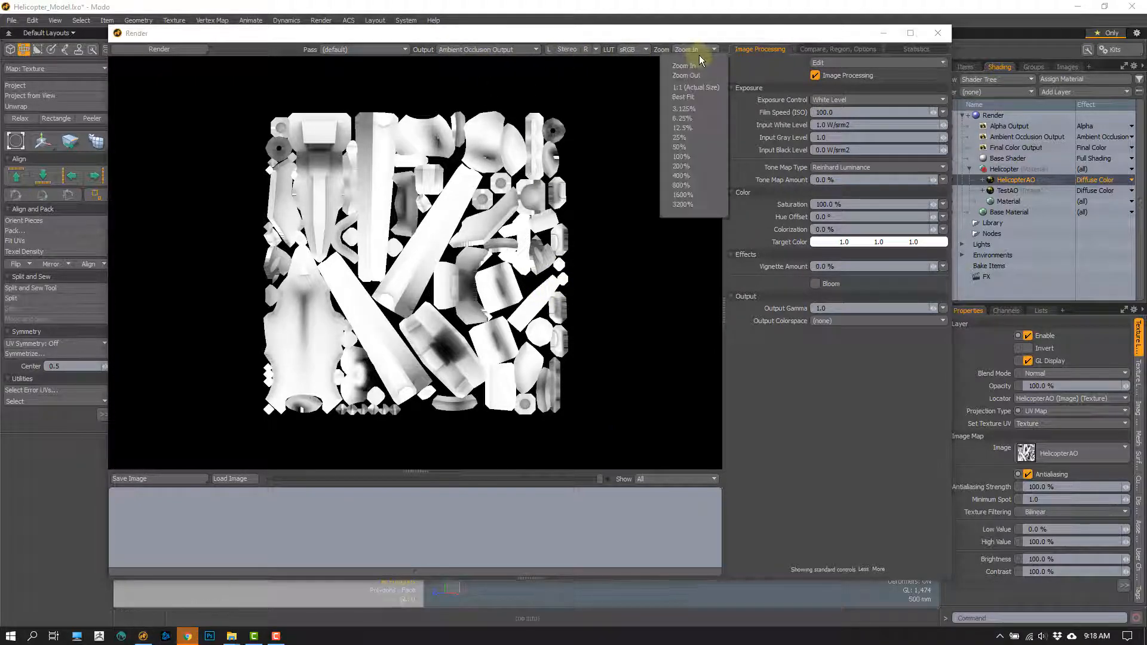
left_click(692, 179)
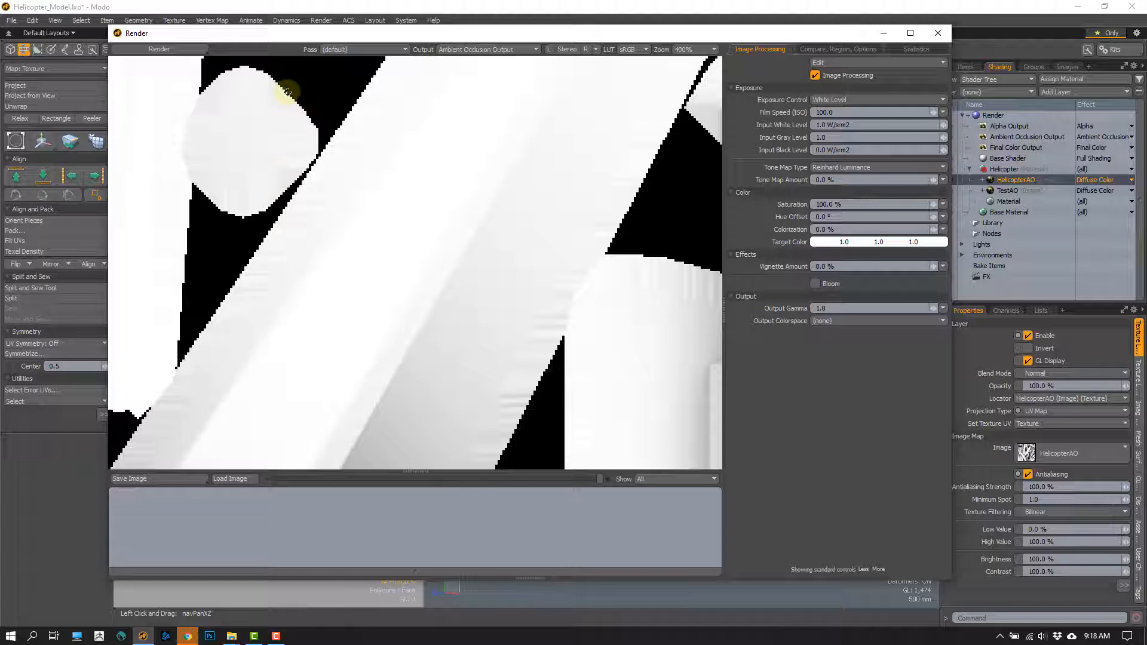
left_click_drag(288, 92, 295, 80)
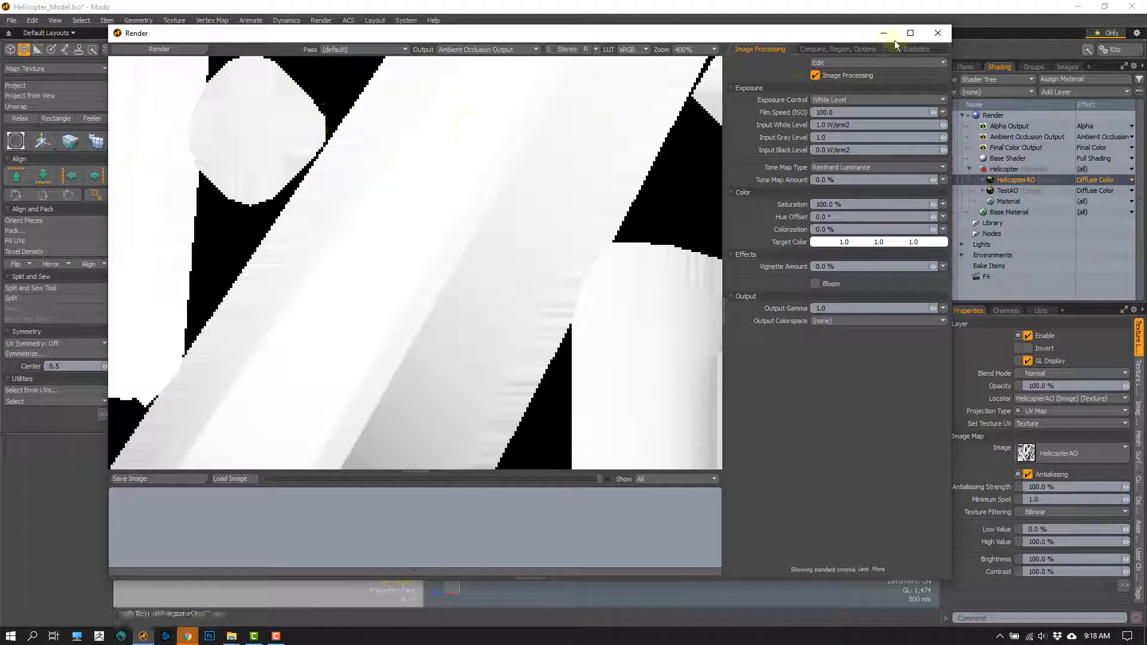
left_click(938, 33)
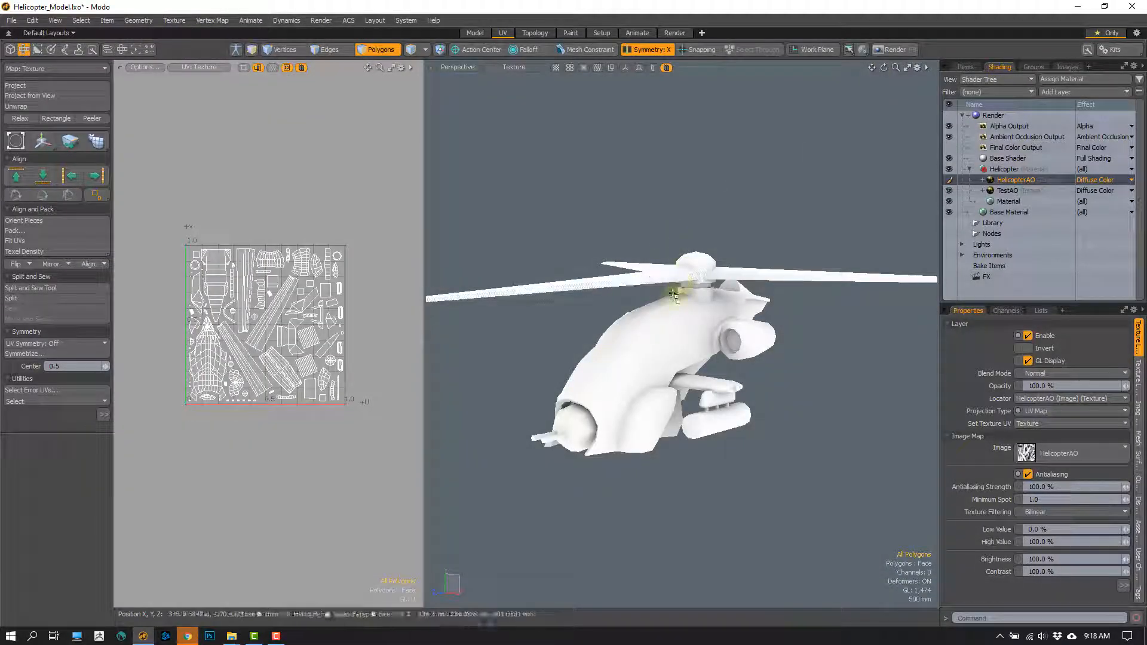
- Isolate the connected rotor hub polygons by hiding everything else, clear the selection and fit the hub in view
left_click_drag(694, 325, 586, 359, "alt")
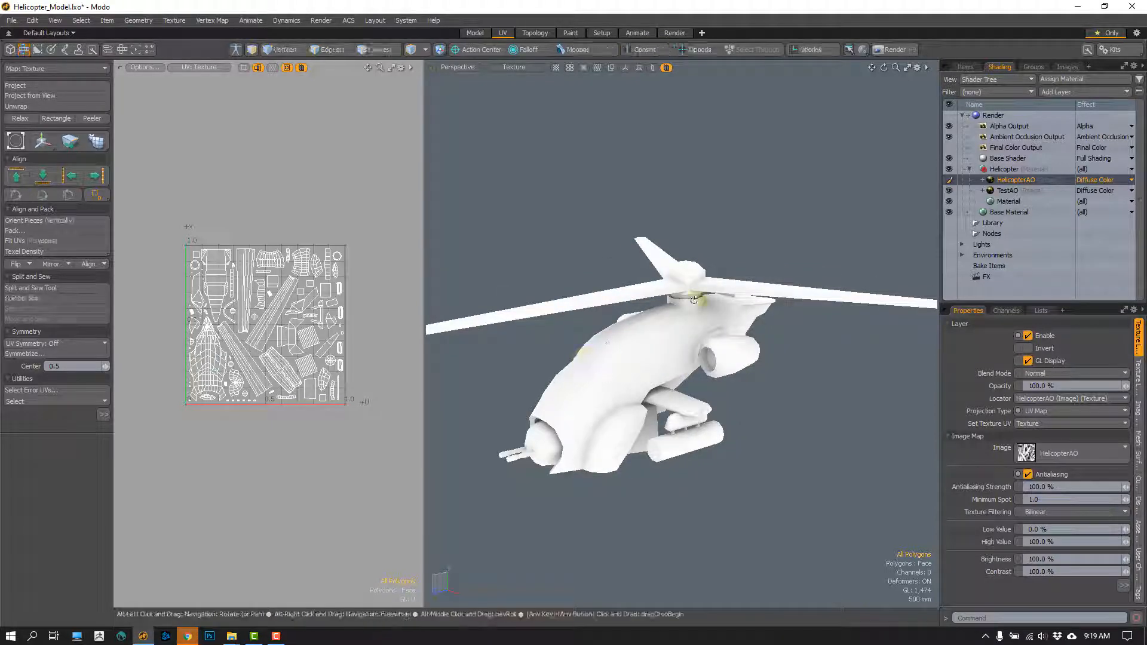
left_click_drag(691, 295, 733, 301, "alt")
scroll(709, 342, "up", 4)
left_click_drag(709, 343, 681, 336, "alt")
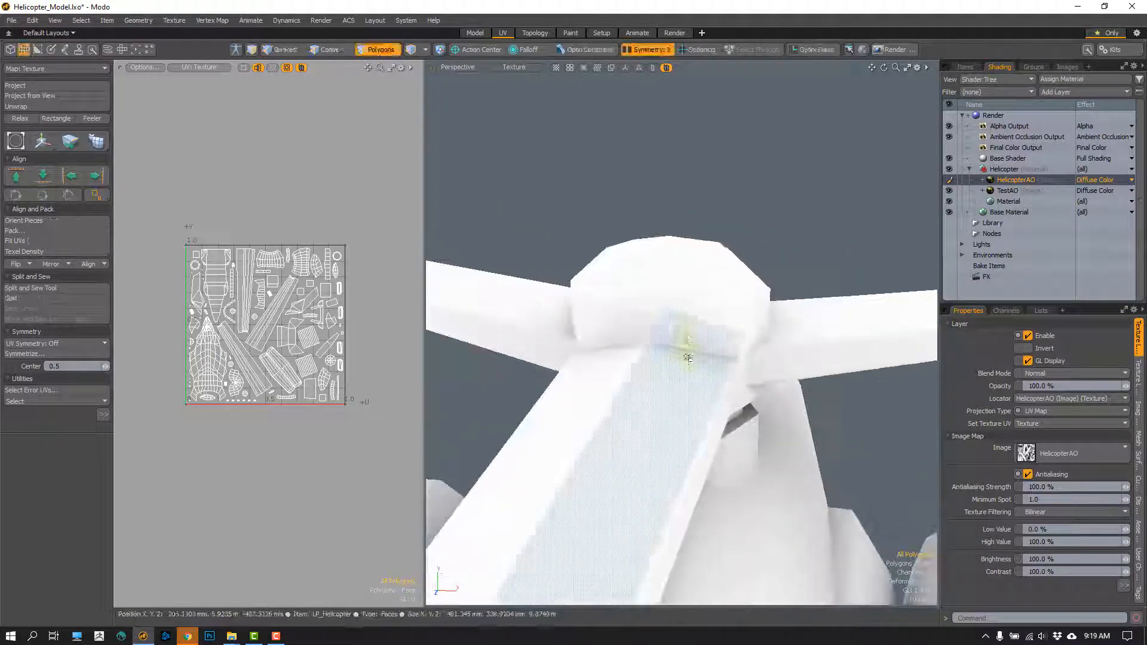
double_click(693, 323)
key("shift+h")
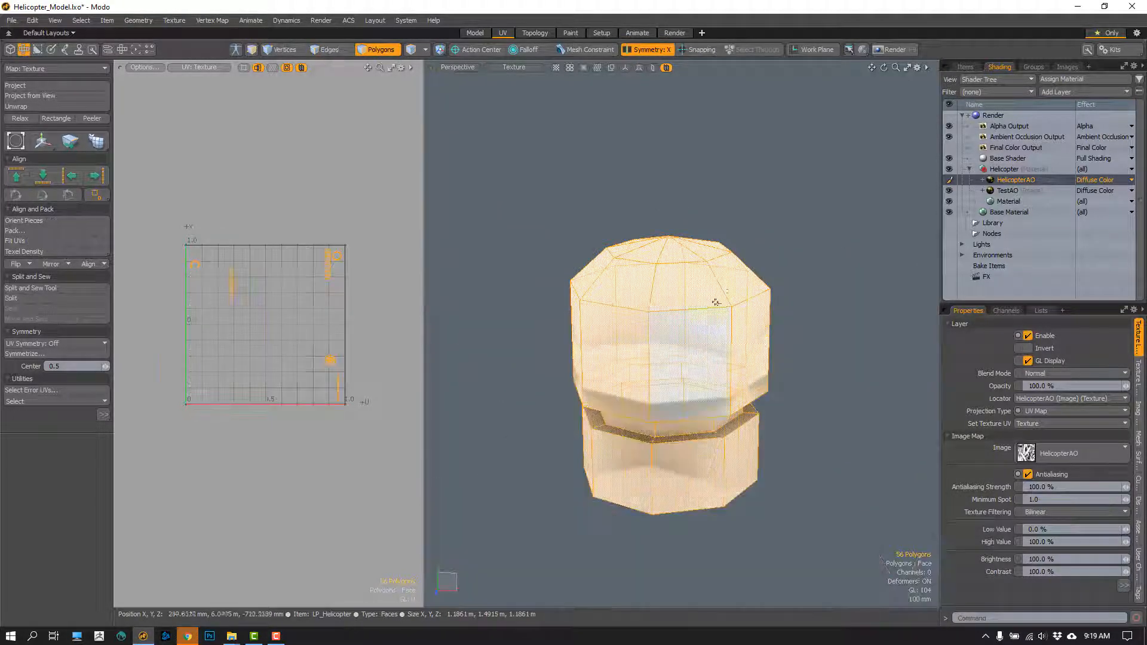
left_click(770, 211)
key("a")
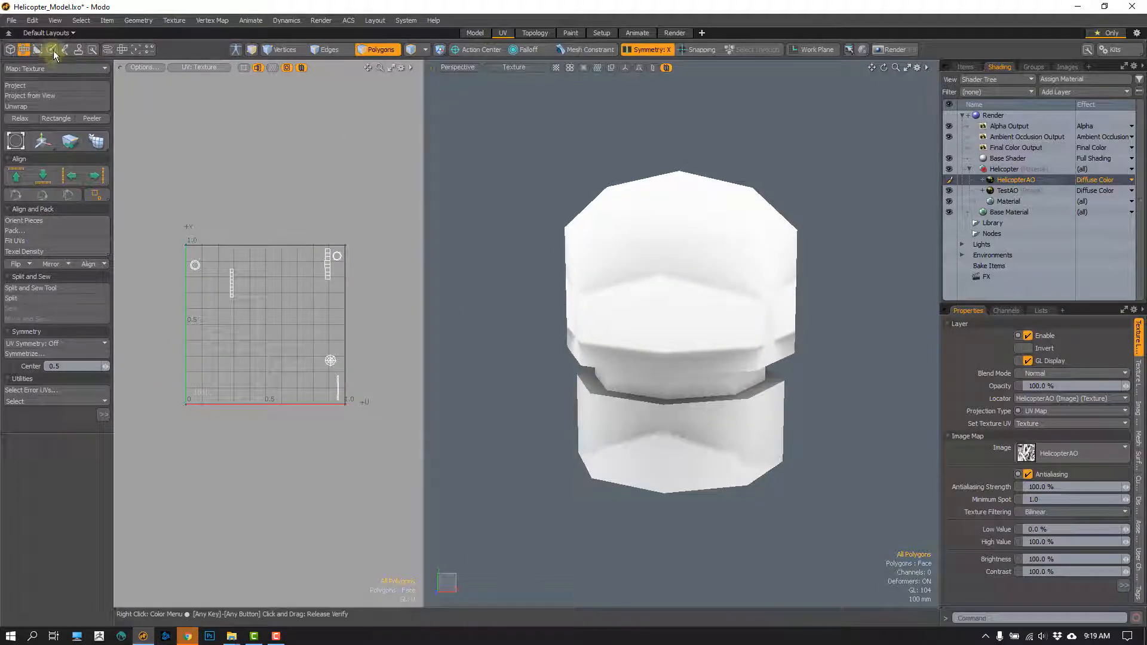
- Activate the Paintbrush on the HelicopterAO texture, enlarge the brush and sample a light grey (0.97) from the rotor hub as foreground color
left_click(51, 49)
left_click(31, 83)
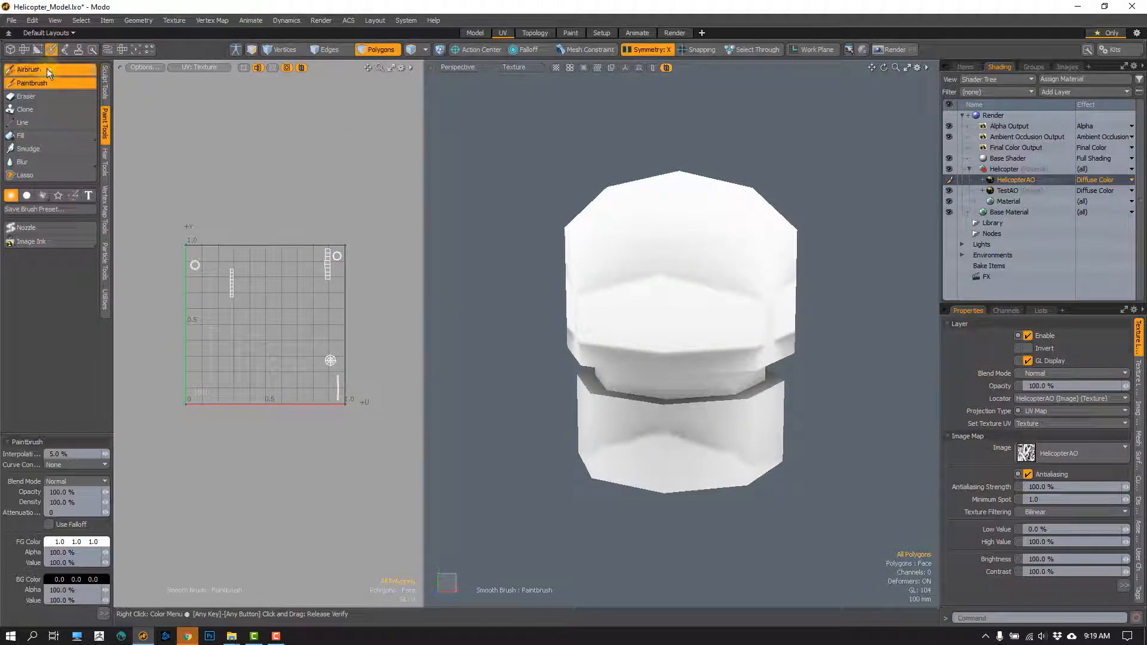
scroll(661, 297, "up", 1)
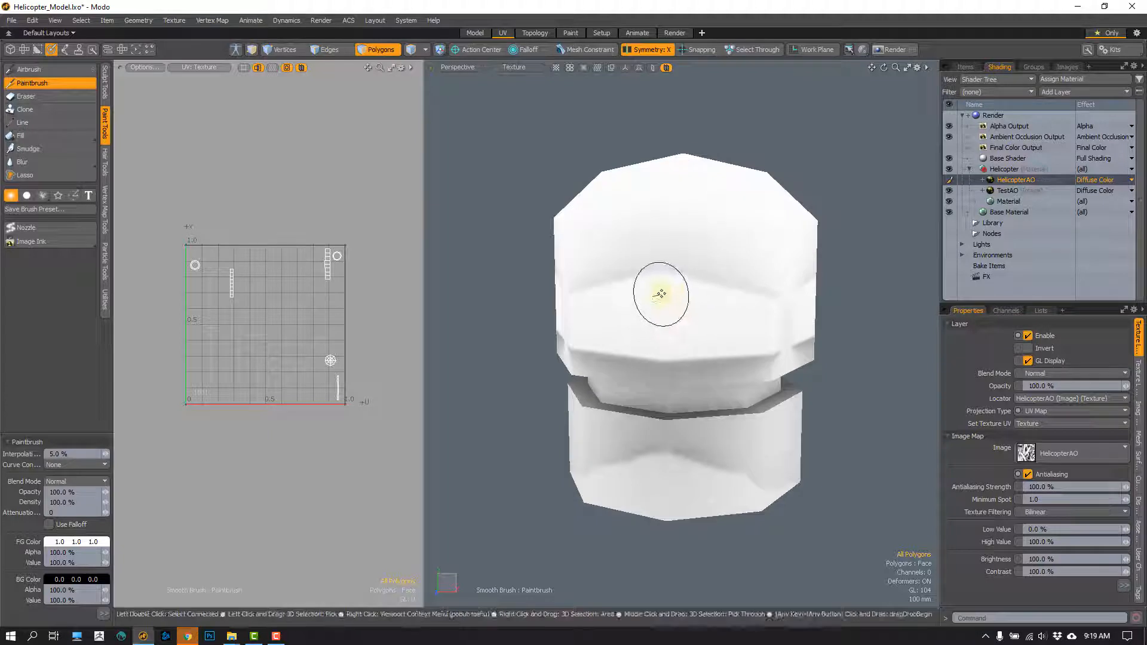
right_click_drag(660, 294, 671, 300)
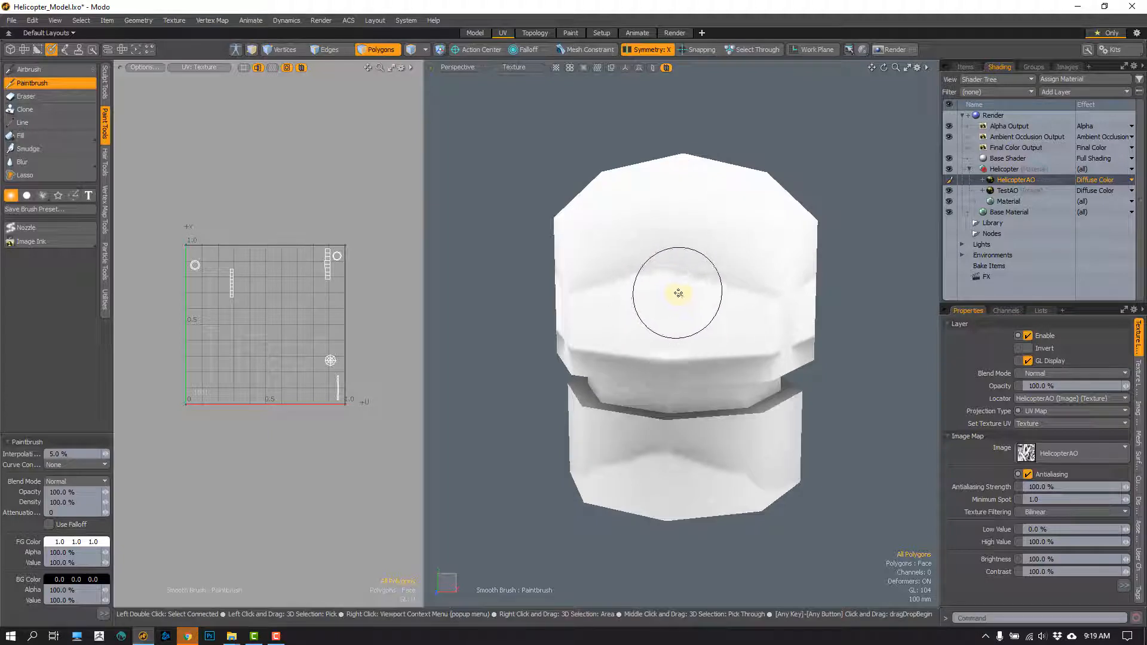
right_click(683, 257, "ctrl")
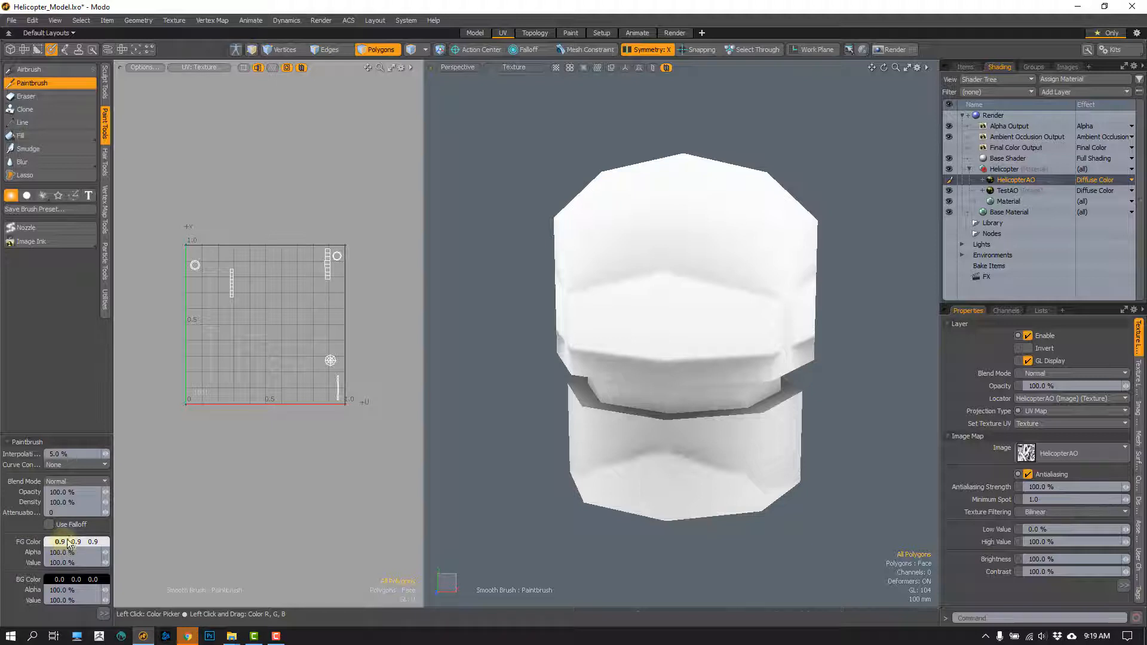
right_click(674, 313, "ctrl")
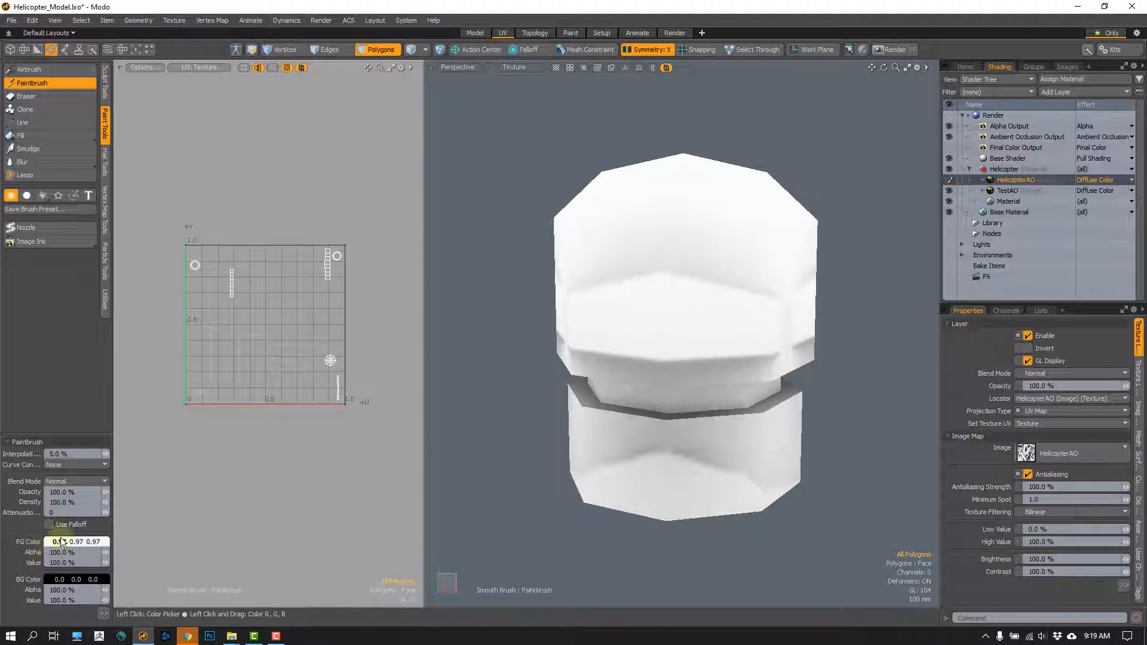
right_click(662, 399, "ctrl")
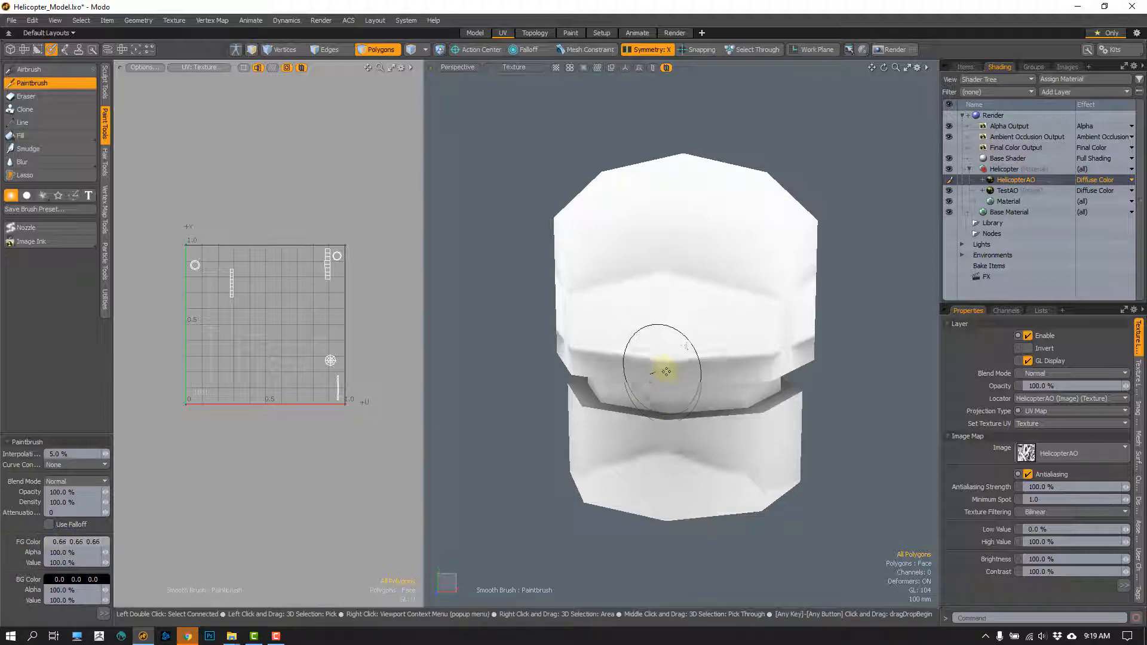
right_click(662, 295, "ctrl")
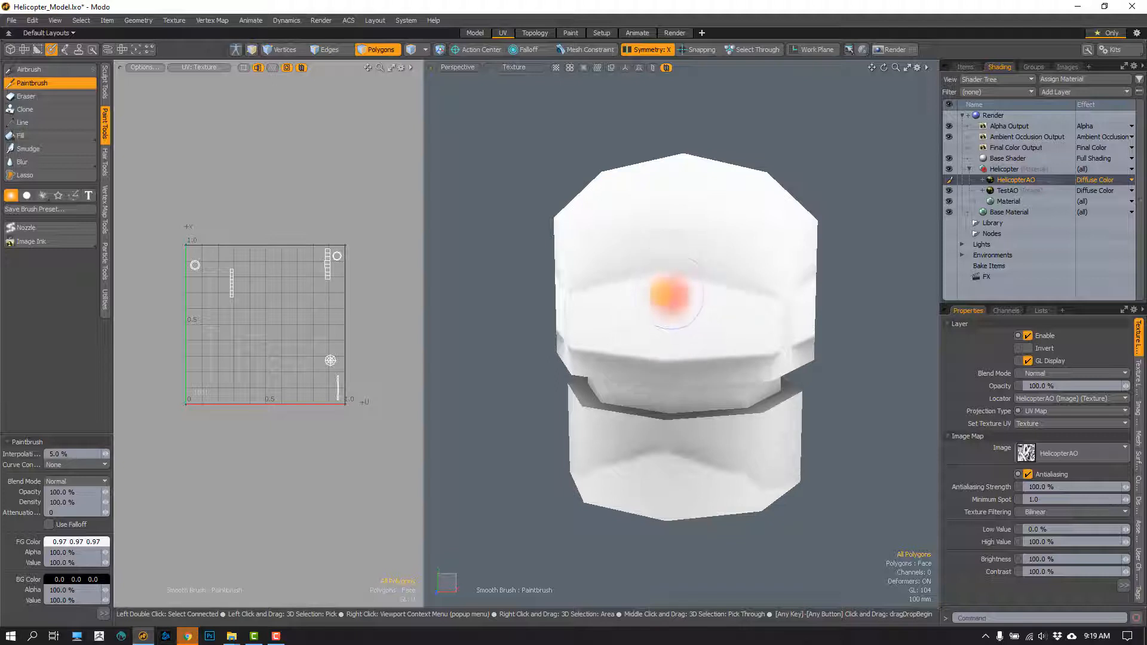
- Paint over the shading seams around the rotor hub with the 0.97 grey at 50% opacity
left_click_drag(626, 299, 636, 276)
left_click_drag(693, 306, 617, 356)
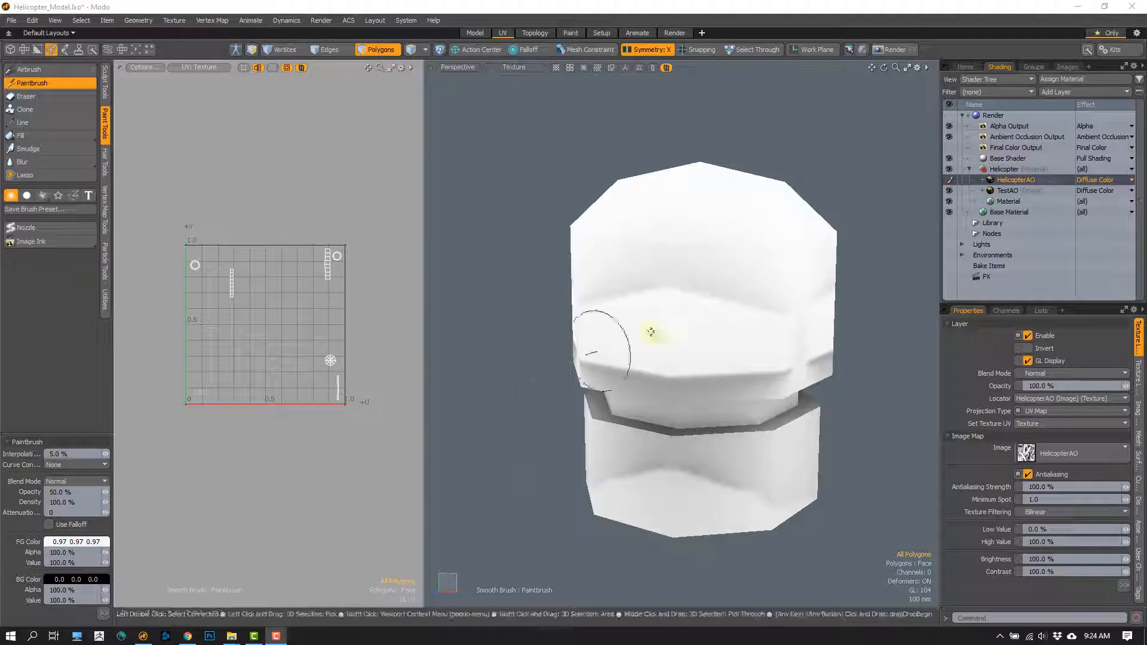
mouse_move(658, 333)
left_mouse_down("alt")
mouse_move(711, 327)
mouse_move(661, 369)
mouse_move(625, 351)
mouse_move(656, 335)
mouse_move(663, 347)
mouse_move(725, 341)
left_mouse_up("alt")
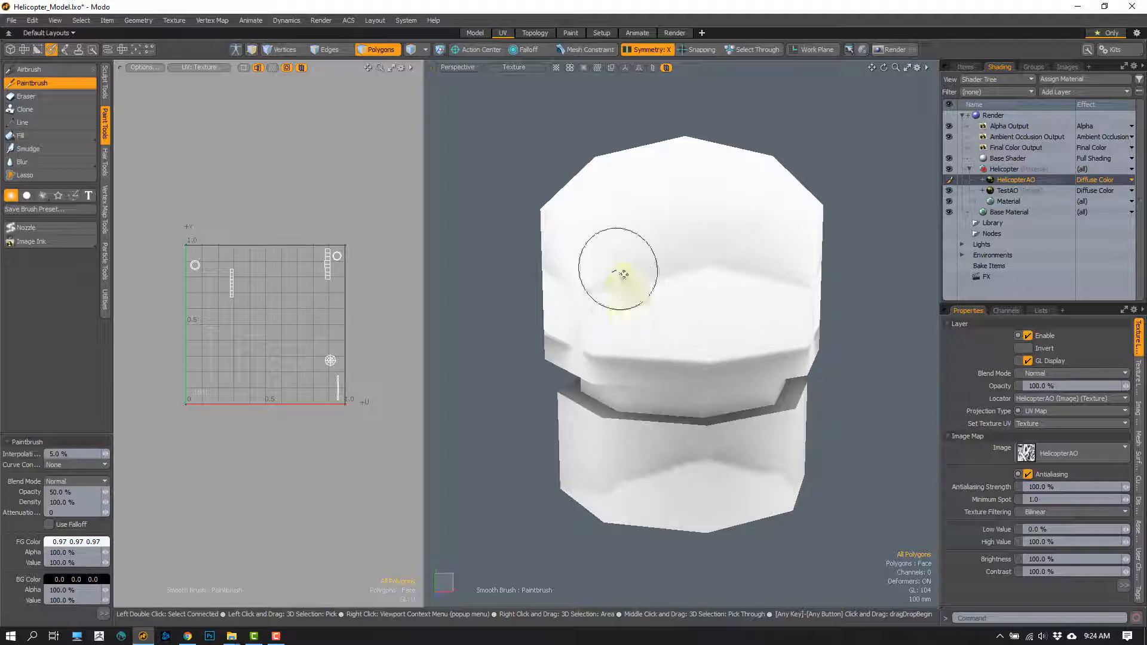
left_click_drag(597, 291, 669, 276)
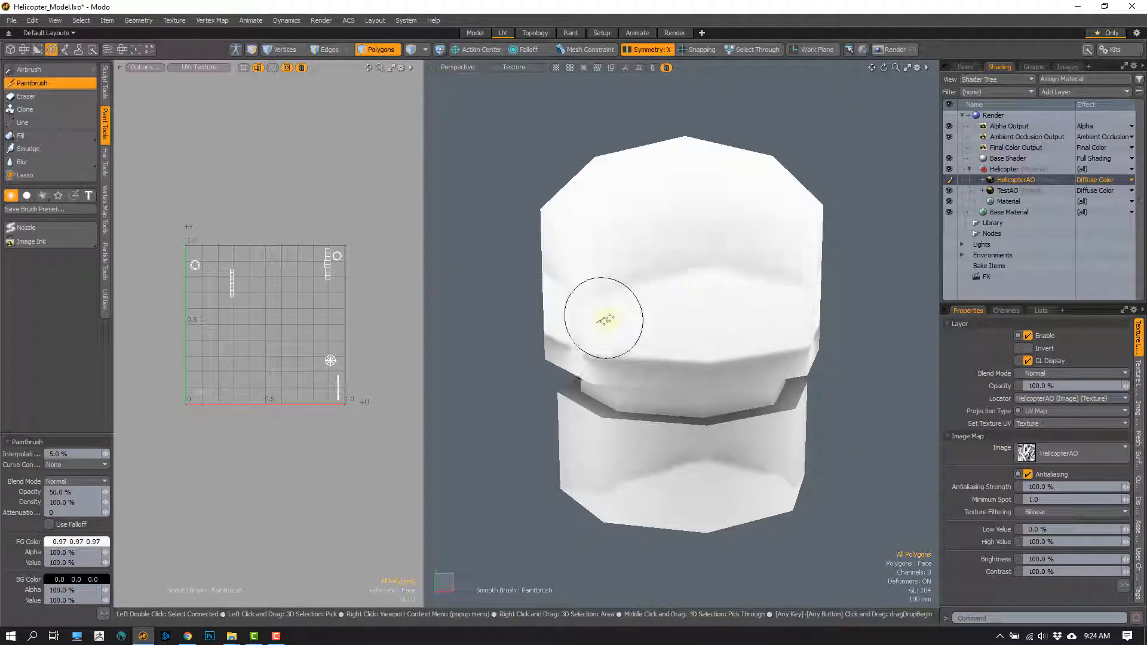
- Smudge the shading transitions on the rotor hub's faces with the Smudge tool
left_click(28, 148)
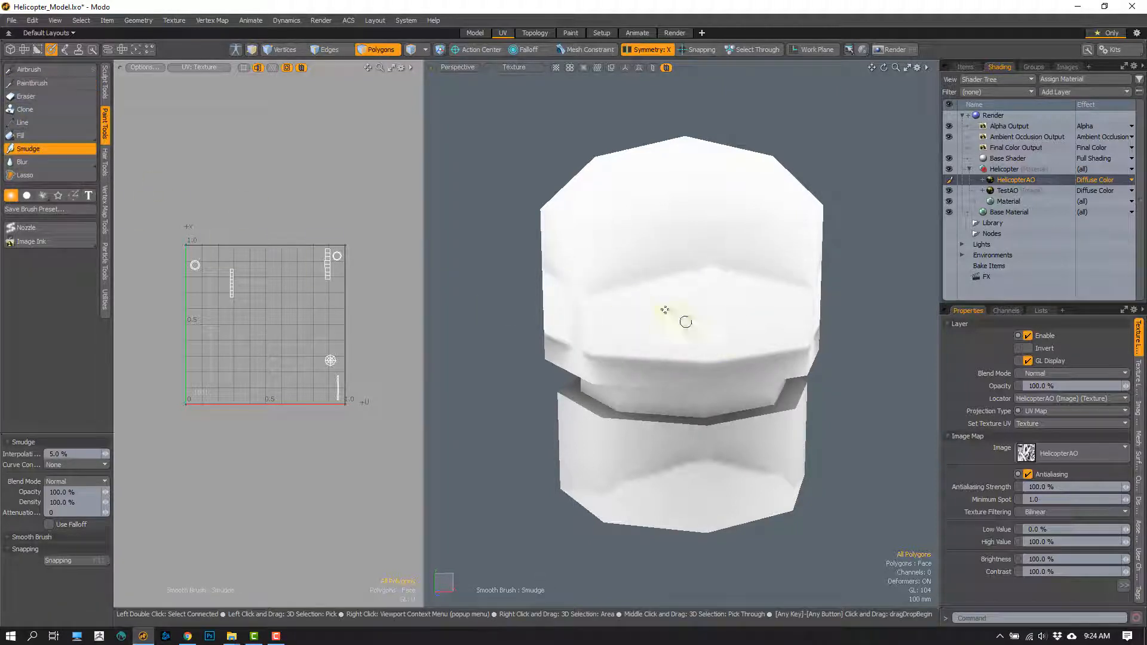
mouse_move(655, 272)
left_mouse_down()
mouse_move(697, 274)
mouse_move(723, 254)
mouse_move(623, 291)
left_mouse_up()
mouse_move(702, 331)
left_mouse_down("alt")
mouse_move(617, 348)
mouse_move(592, 335)
mouse_move(630, 335)
mouse_move(604, 371)
mouse_move(564, 377)
mouse_move(676, 350)
mouse_move(702, 368)
mouse_move(703, 313)
left_mouse_up("alt")
- Unhide the rest of the helicopter, drop the Smudge tool and review the retouched shading around the rotor hub
scroll(617, 348, "down", 3)
key("u")
scroll(604, 371, "down", 5)
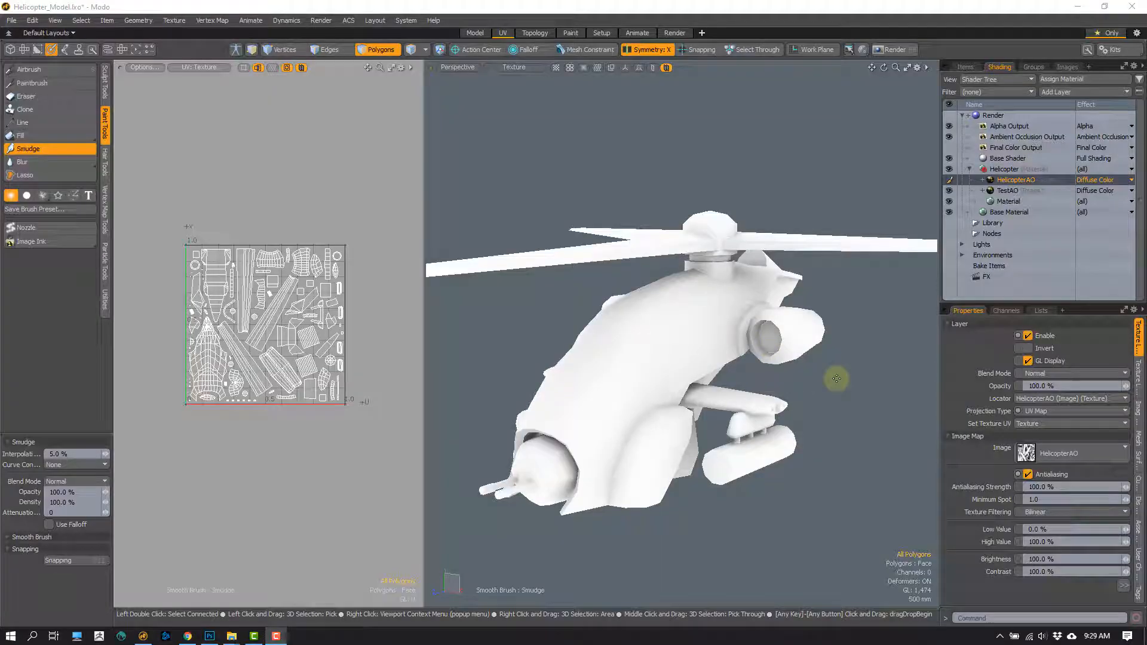
key("space")
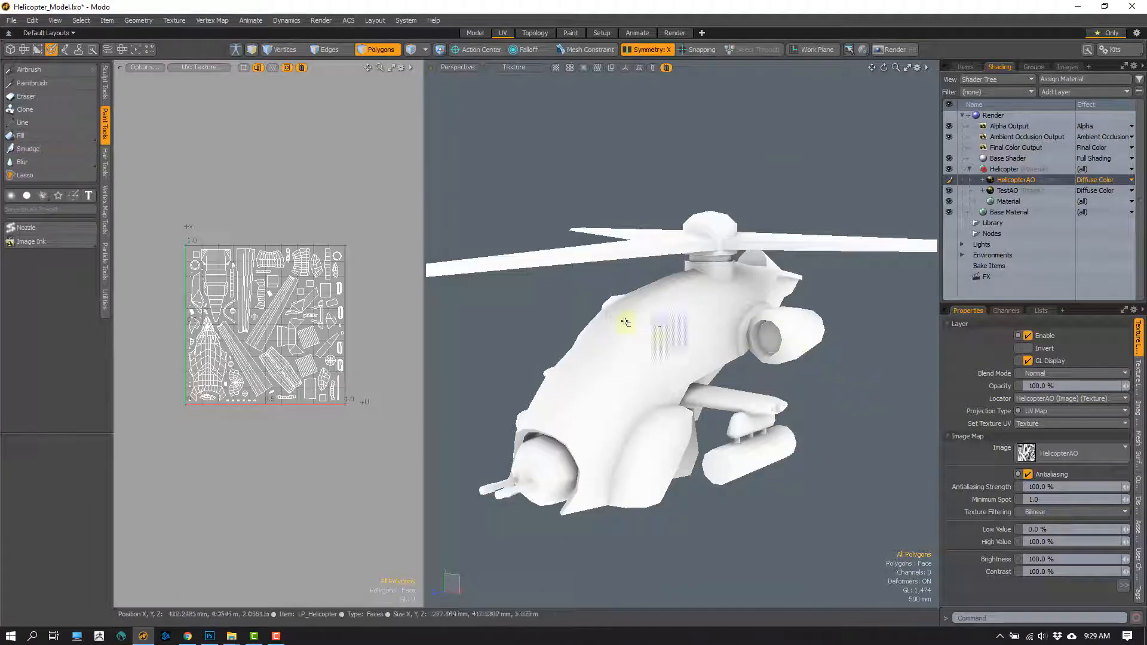
scroll(656, 420, "down", 3)
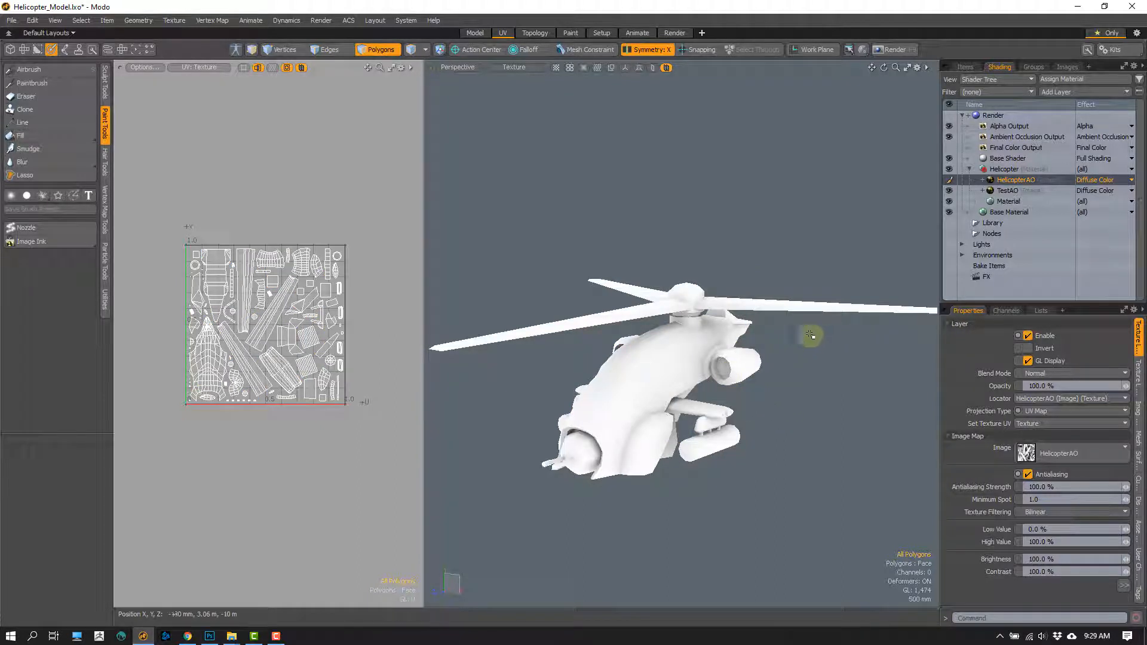
left_click_drag(744, 372, 717, 203, "alt")
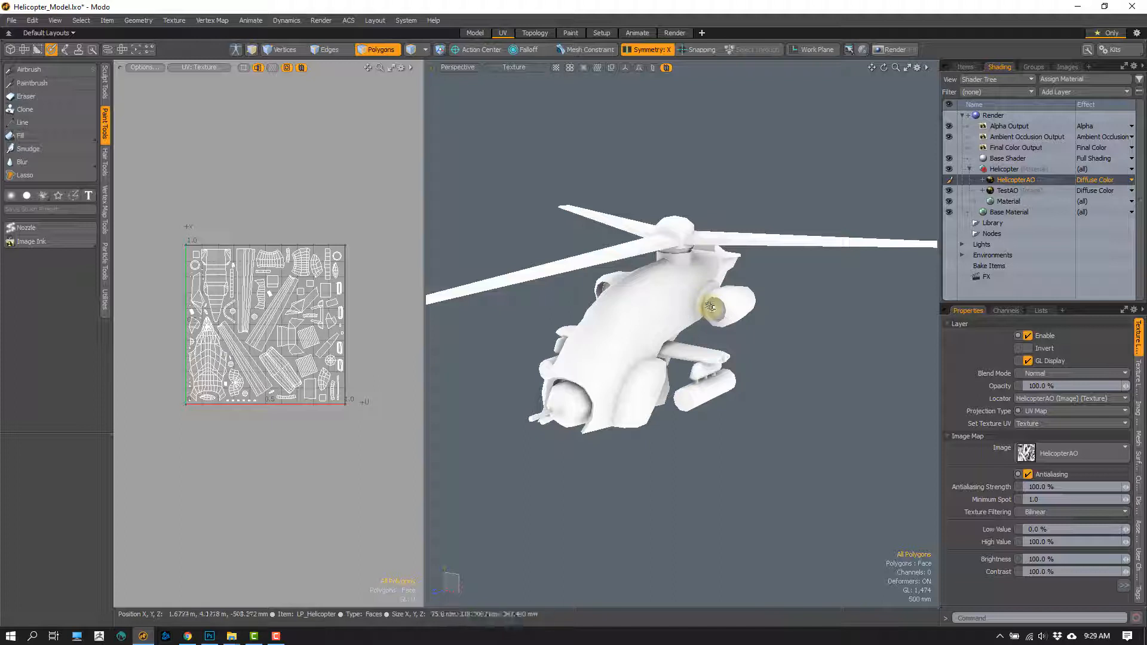
left_click_drag(673, 259, 700, 262, "ctrl+alt")
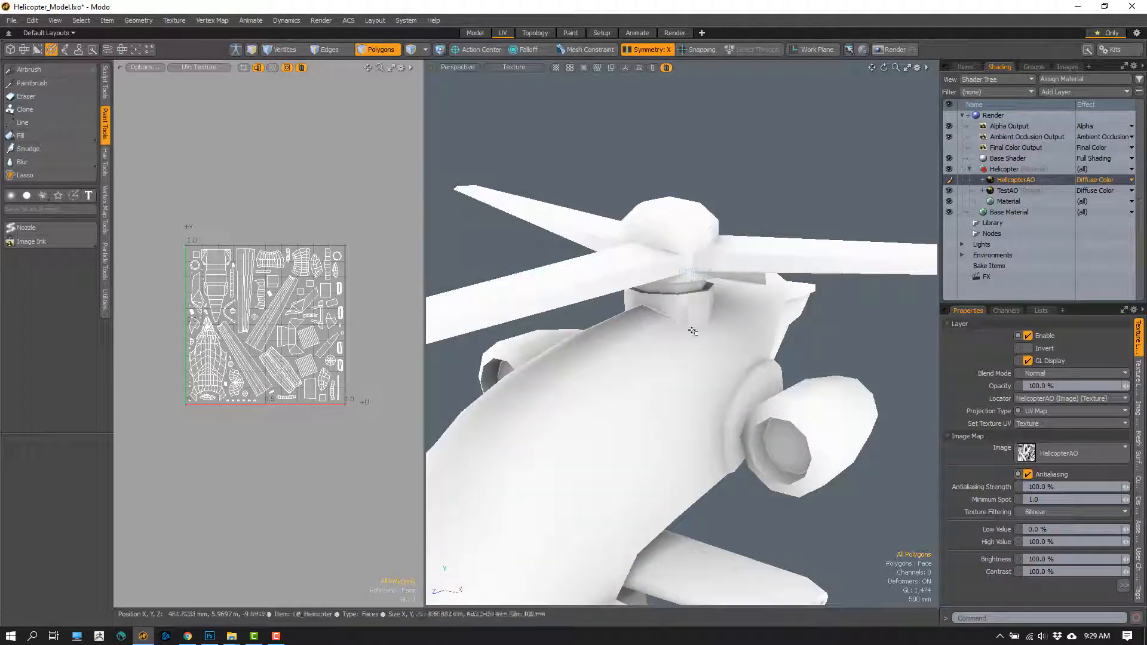
left_click_drag(688, 353, 654, 359, "ctrl+alt")
- Save the edited HelicopterAO image clip to its existing file
left_click(1067, 67)
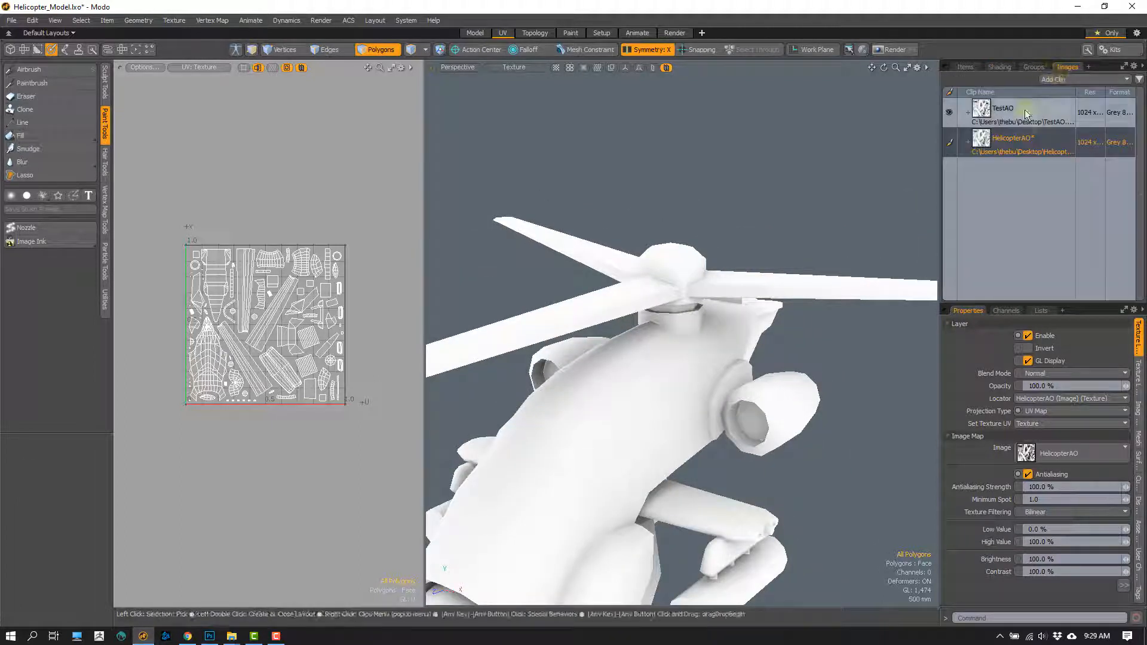
left_click(1037, 152)
right_click(1038, 140)
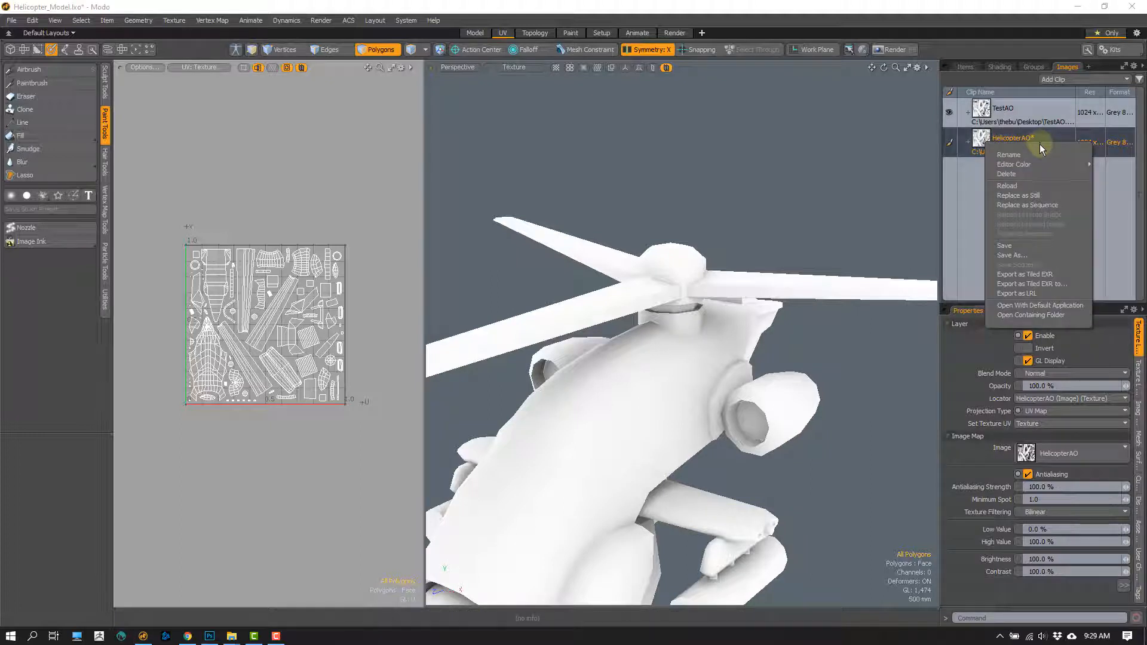
left_click(1002, 246)
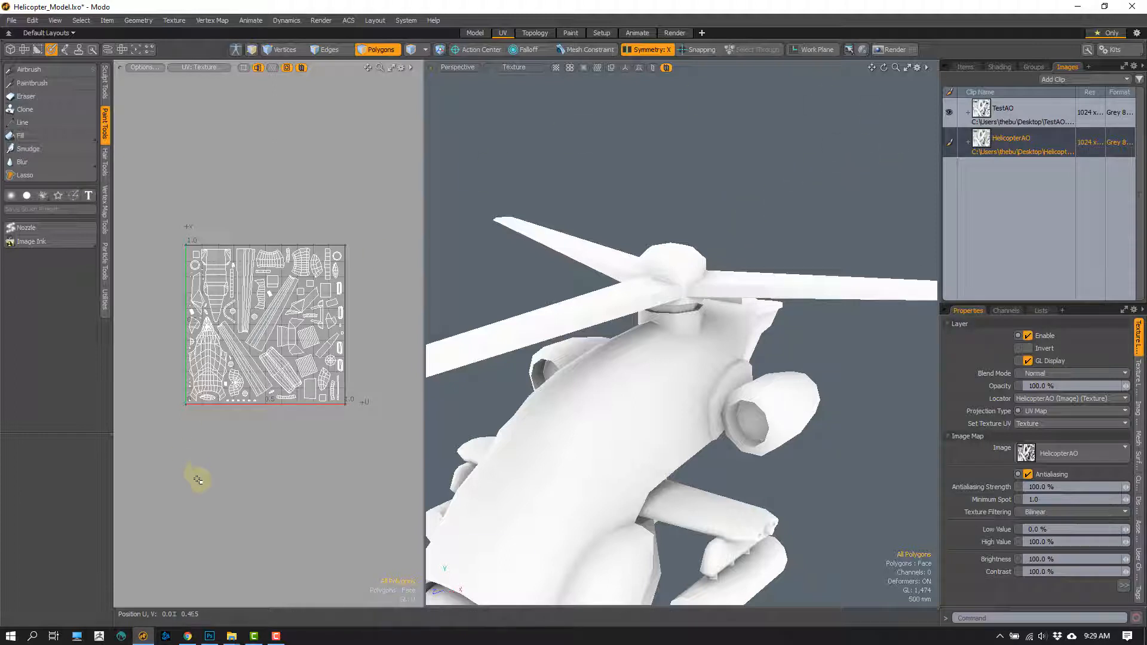
- Switch to Photoshop and open HelicopterAO.png and Helicopter_BaseColor.png as separate documents
left_click(209, 635)
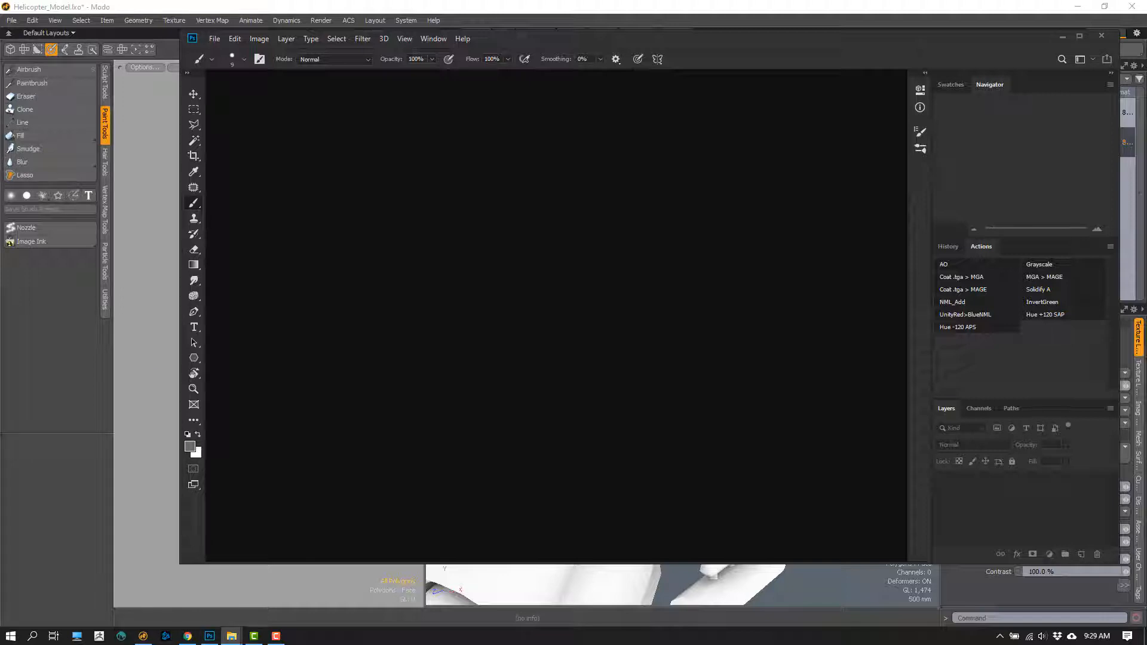
left_click_drag(65, 399, 451, 286)
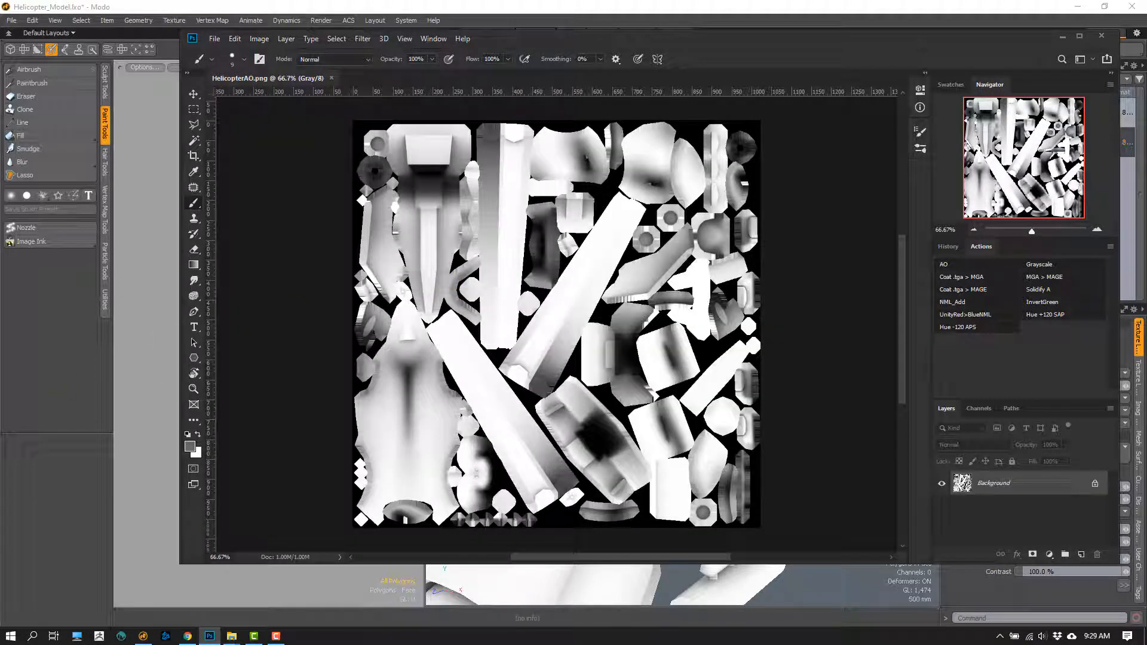
scroll(555, 310, "down", 2)
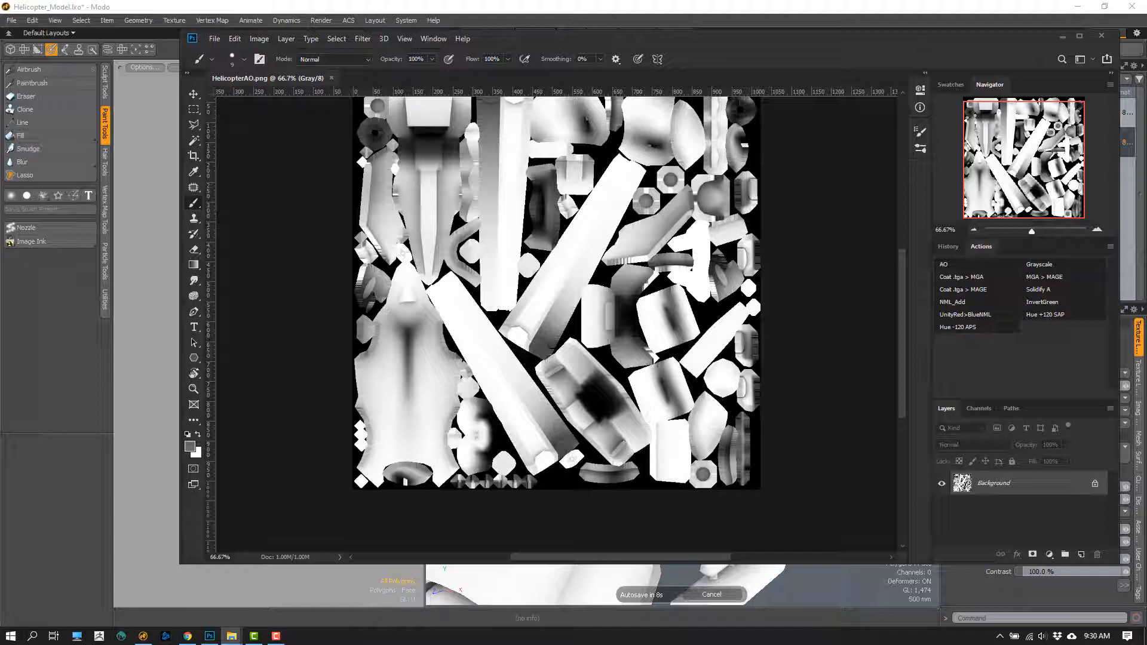
left_click_drag(420, 3, 432, 80)
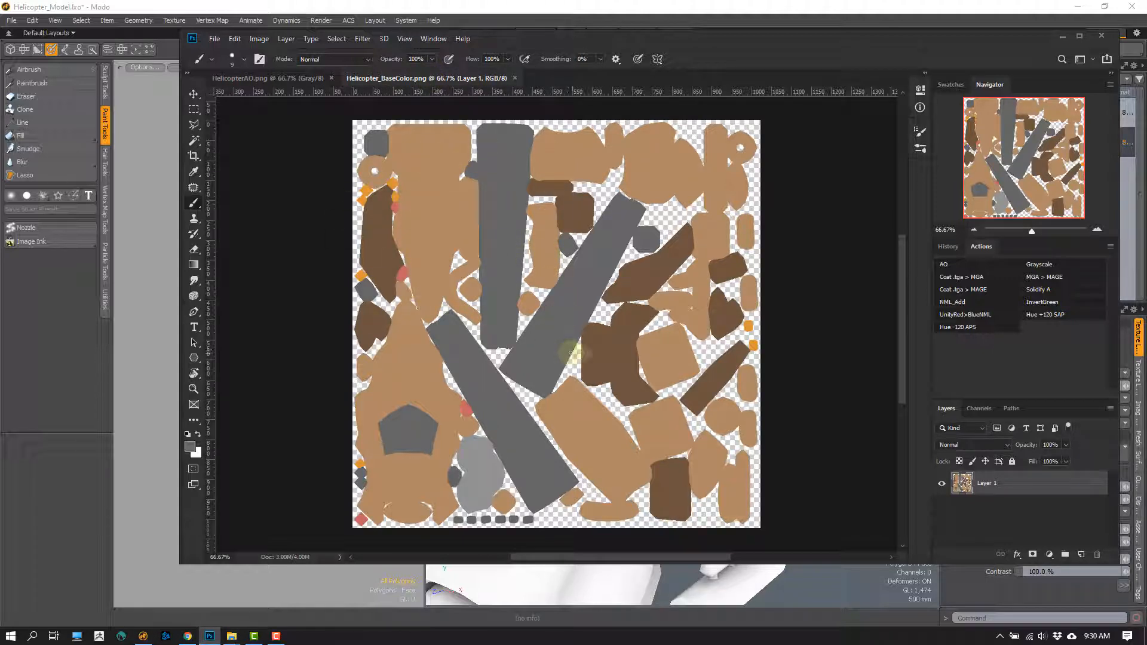
- Copy the ambient occlusion image from HelicopterAO.png into Helicopter_BaseColor.png as an aligned layer above the base color
left_click(296, 78)
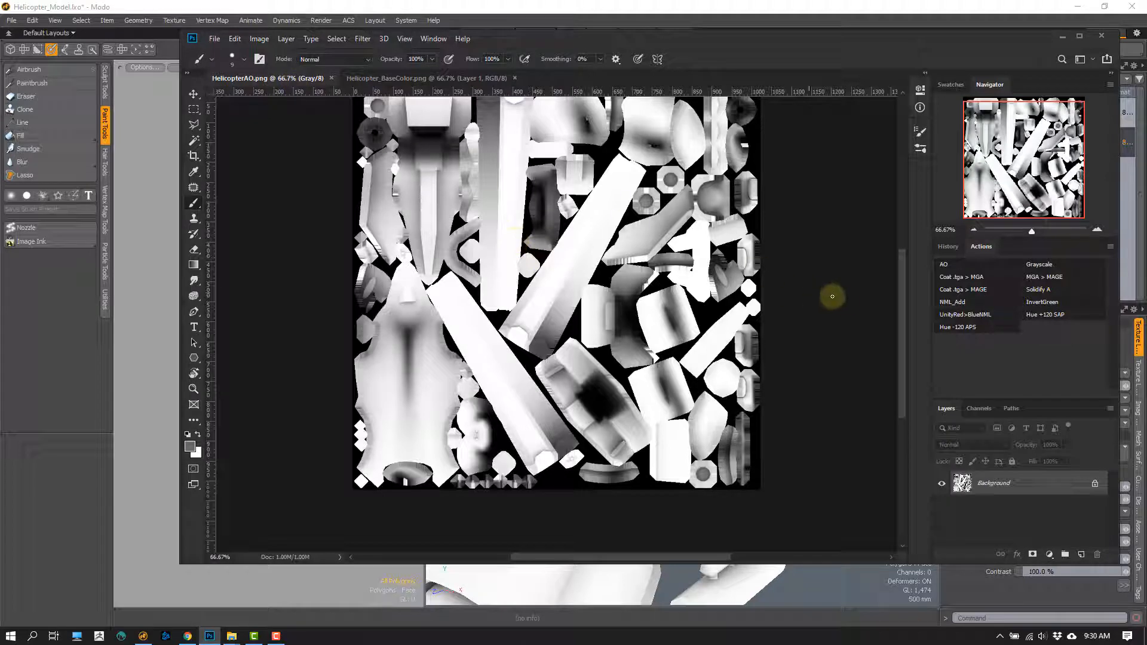
left_click_drag(902, 286, 901, 264)
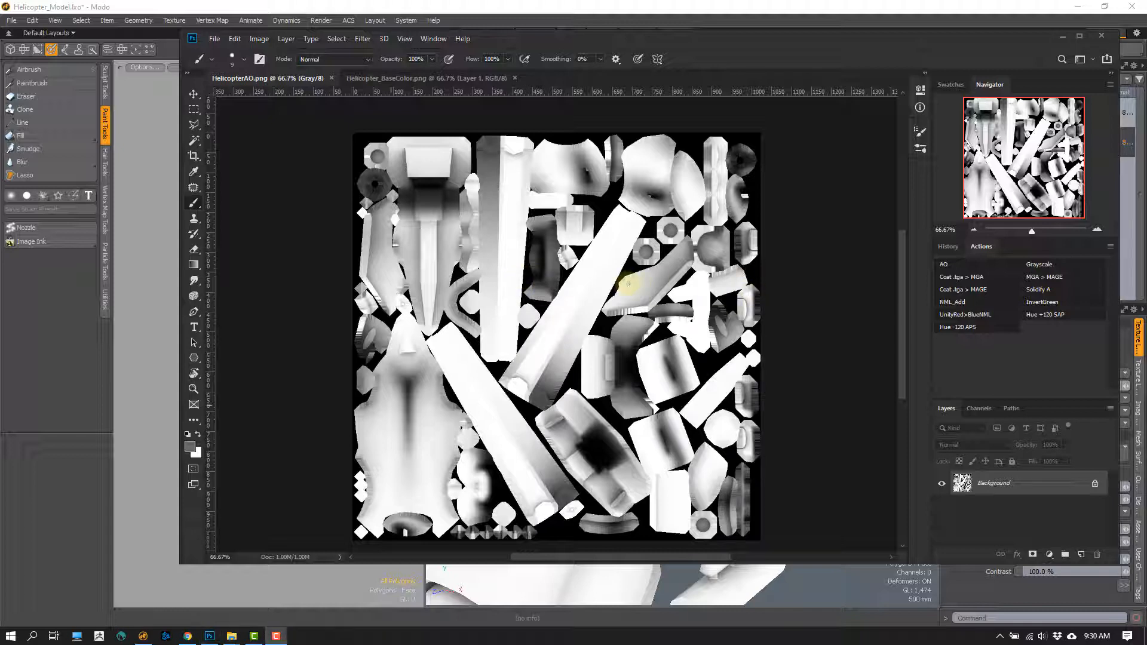
key("v")
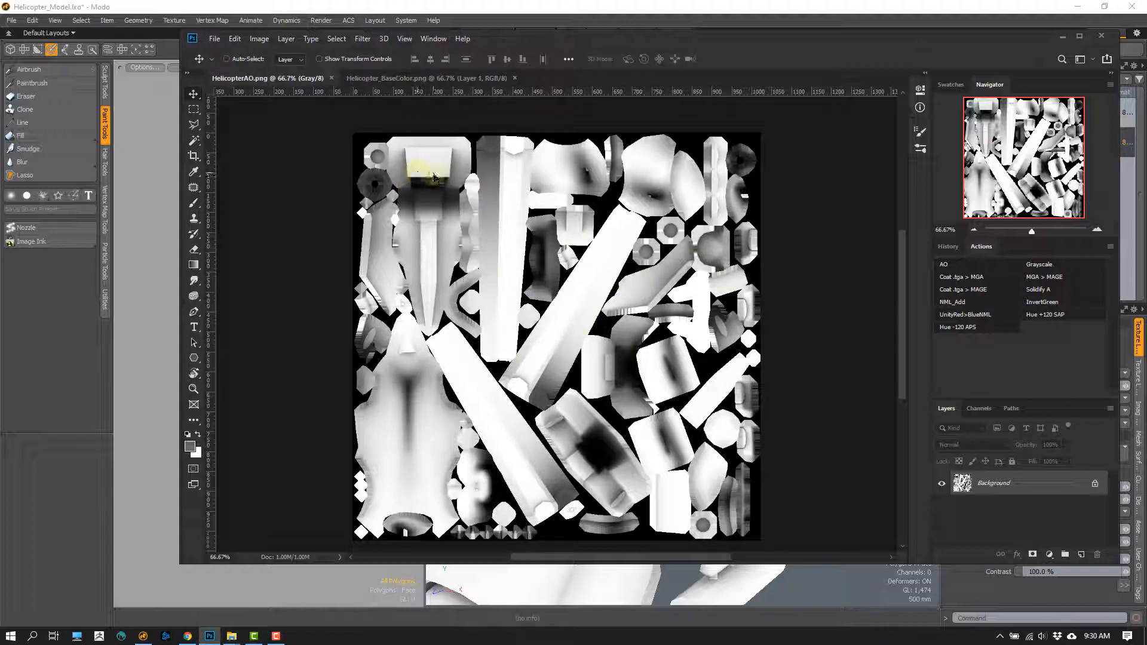
left_click_drag(435, 176, 601, 294)
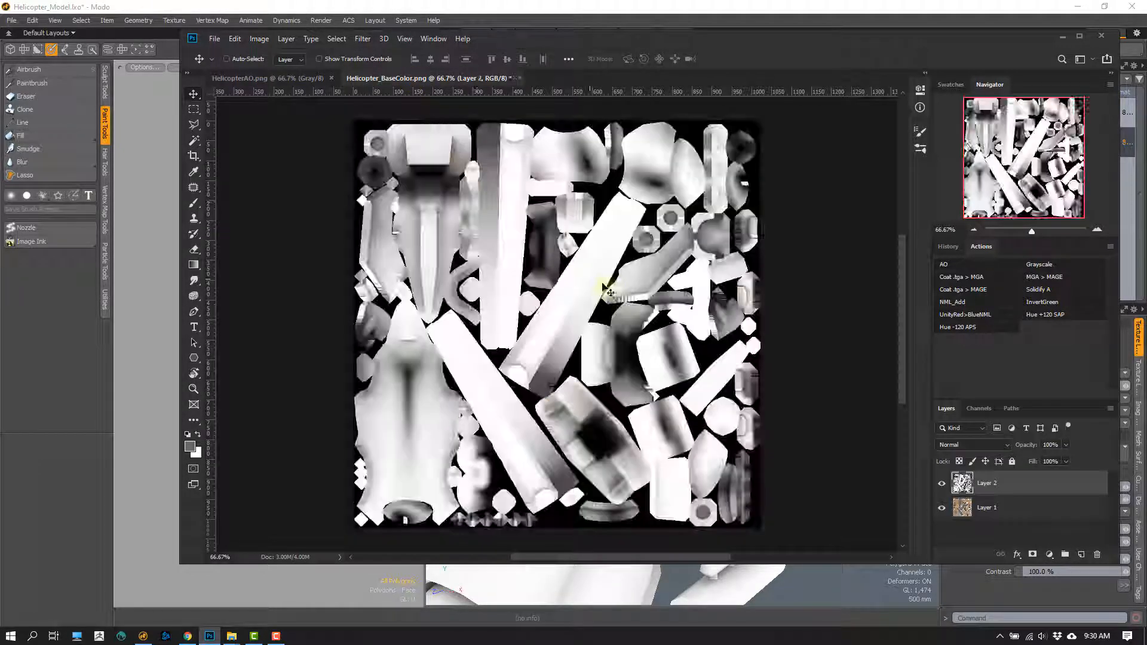
- Rename the lower layer to Base Color and the ambient occlusion layer to AO
left_click(942, 483)
left_click(942, 483)
left_click(970, 513)
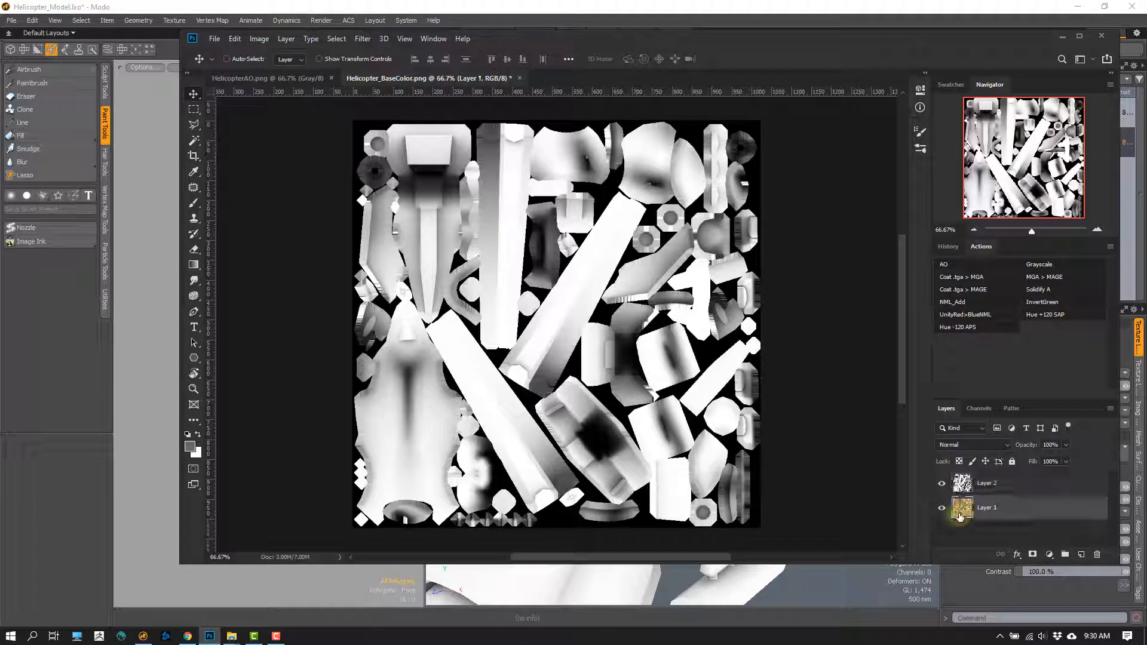
double_click(984, 508)
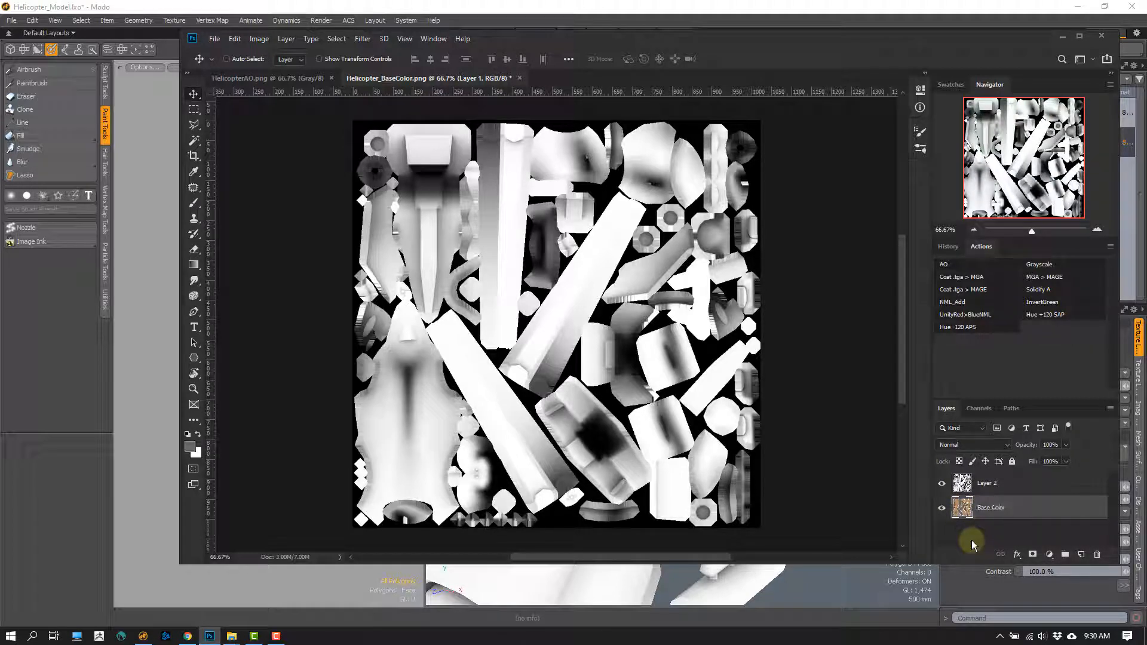
double_click(986, 484)
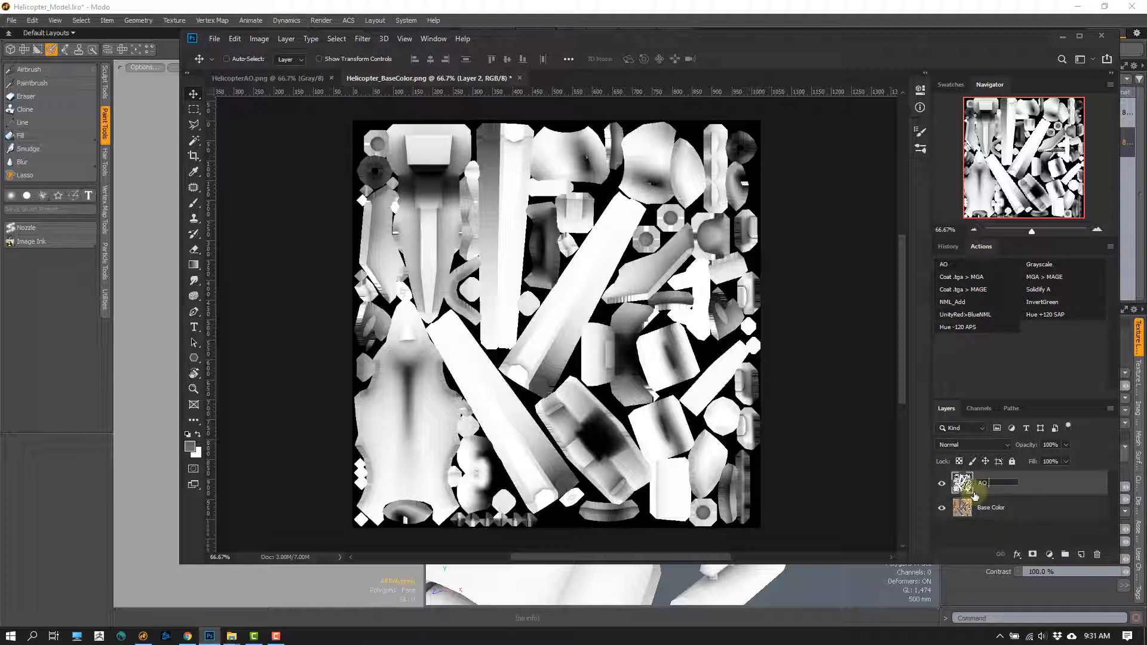
key("Return")
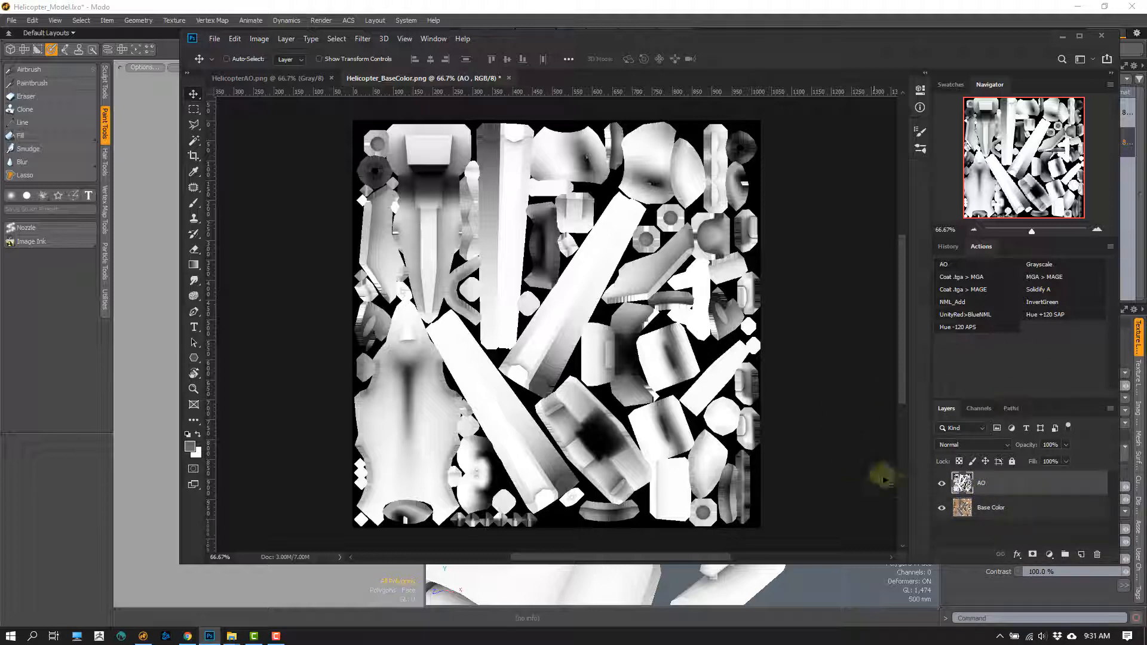
- Try the Multiply blend mode on the AO layer and set it back to Normal
left_click(983, 448)
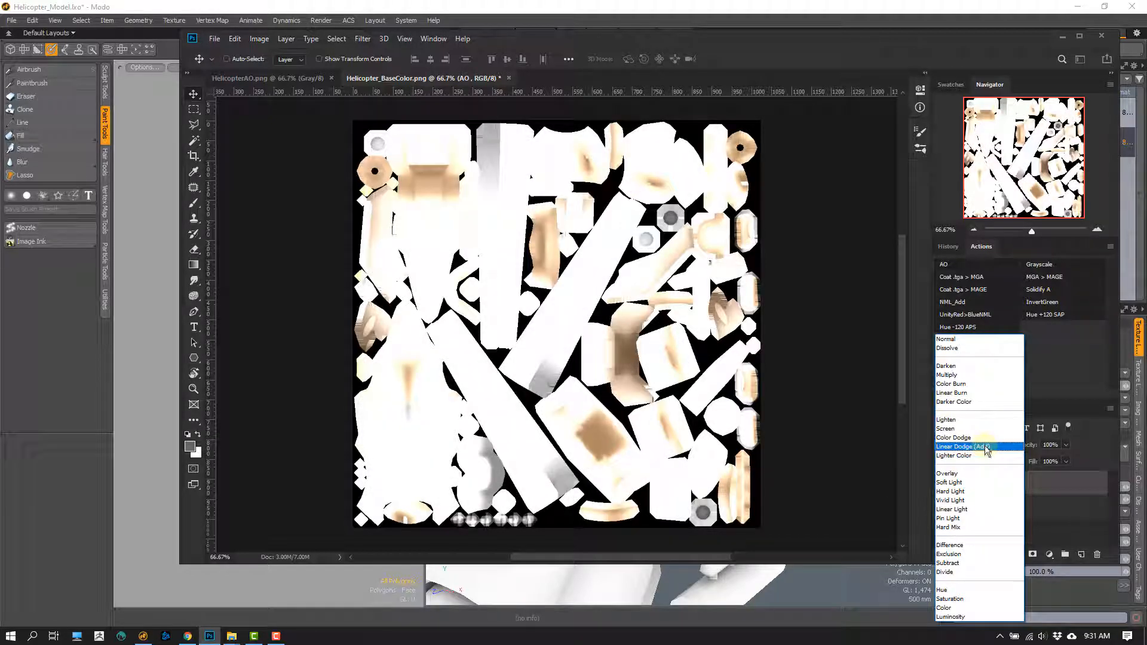
left_click(964, 375)
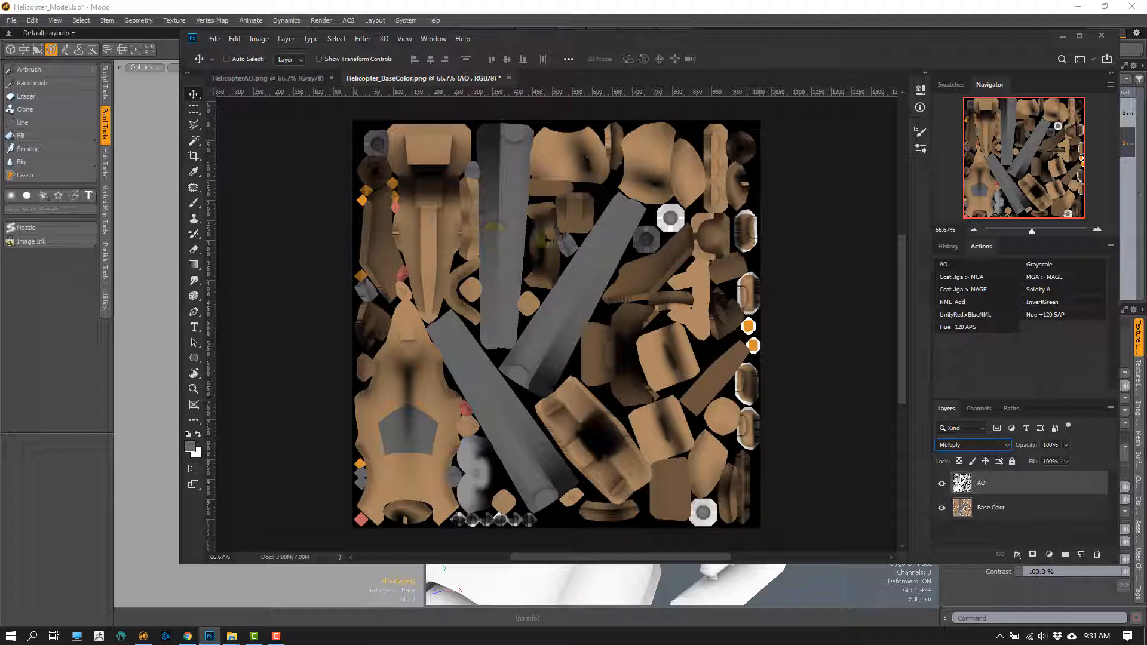
left_click(980, 445)
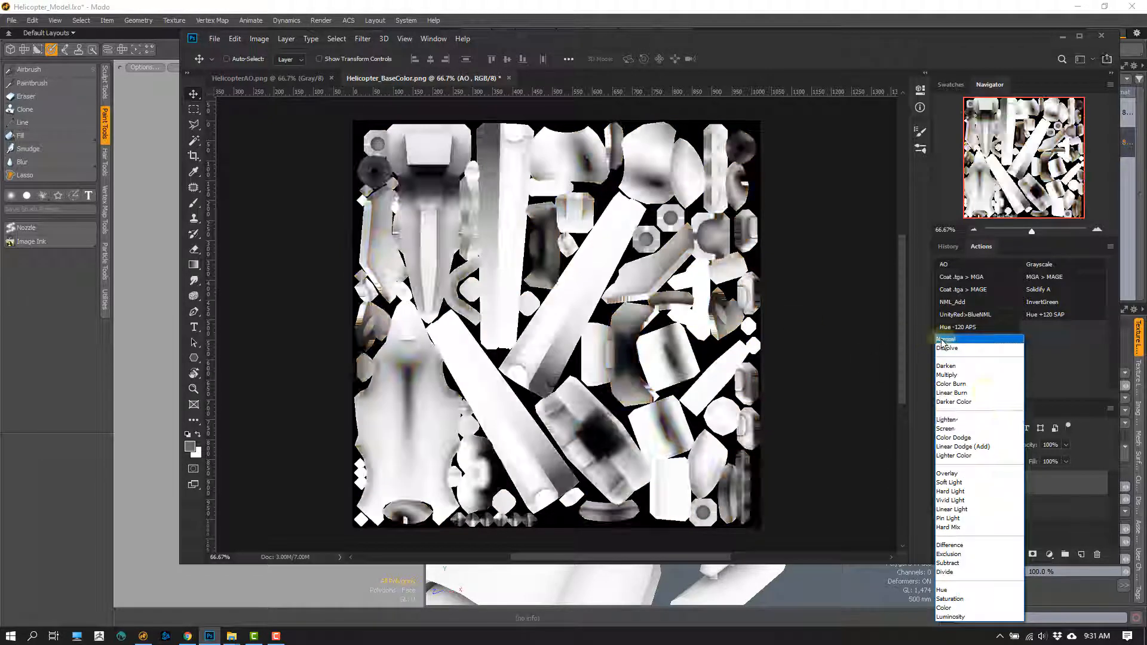
left_click(959, 338)
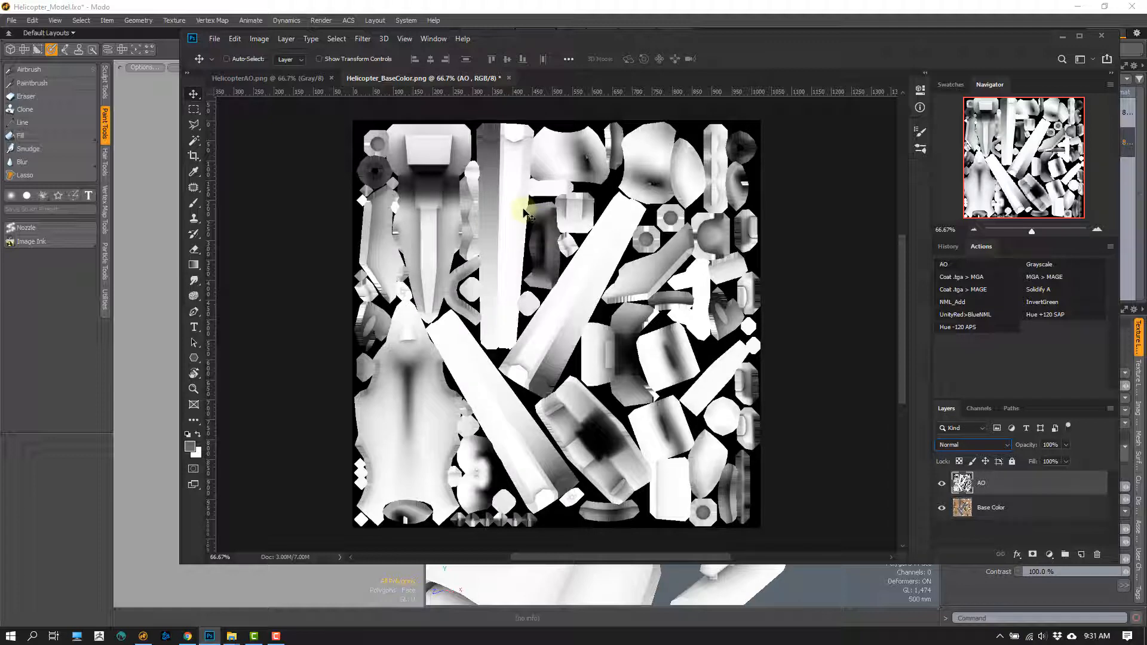
- Try the Darken blend mode on the AO layer and set the layer to Multiply
left_click(1002, 446)
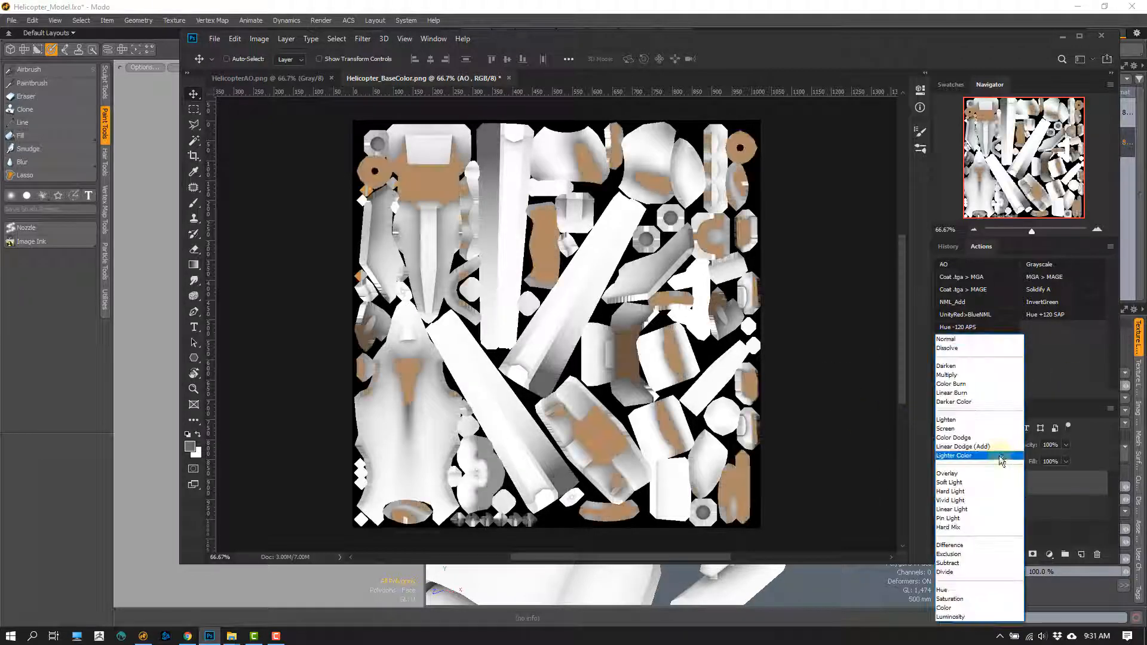
left_click(963, 366)
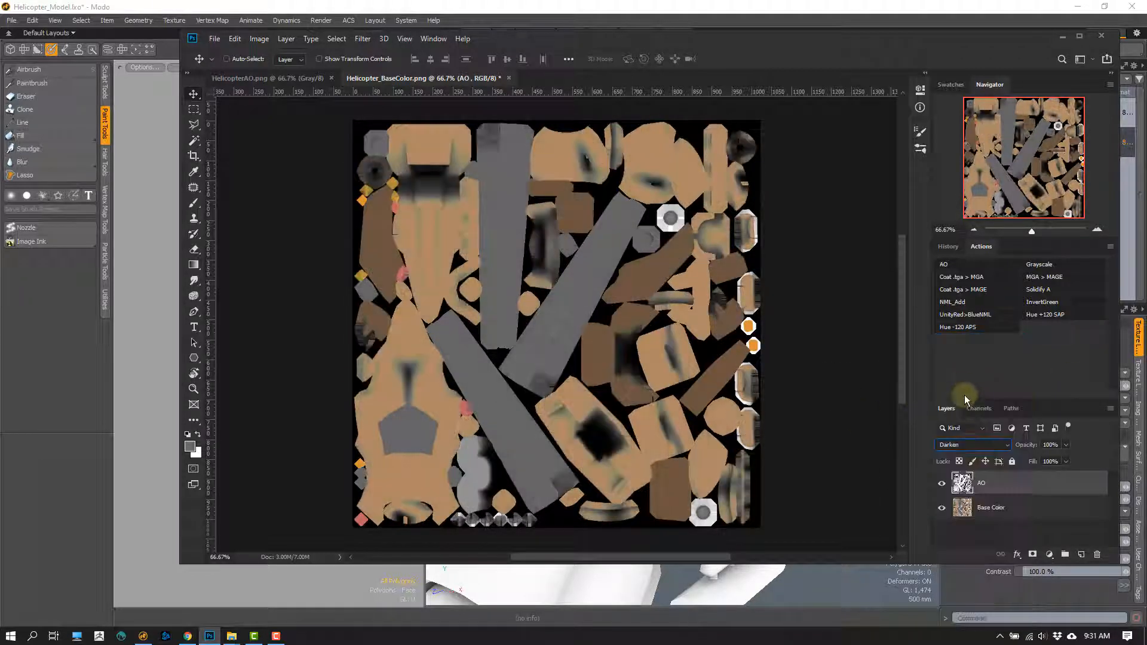
left_click(975, 446)
left_click(953, 375)
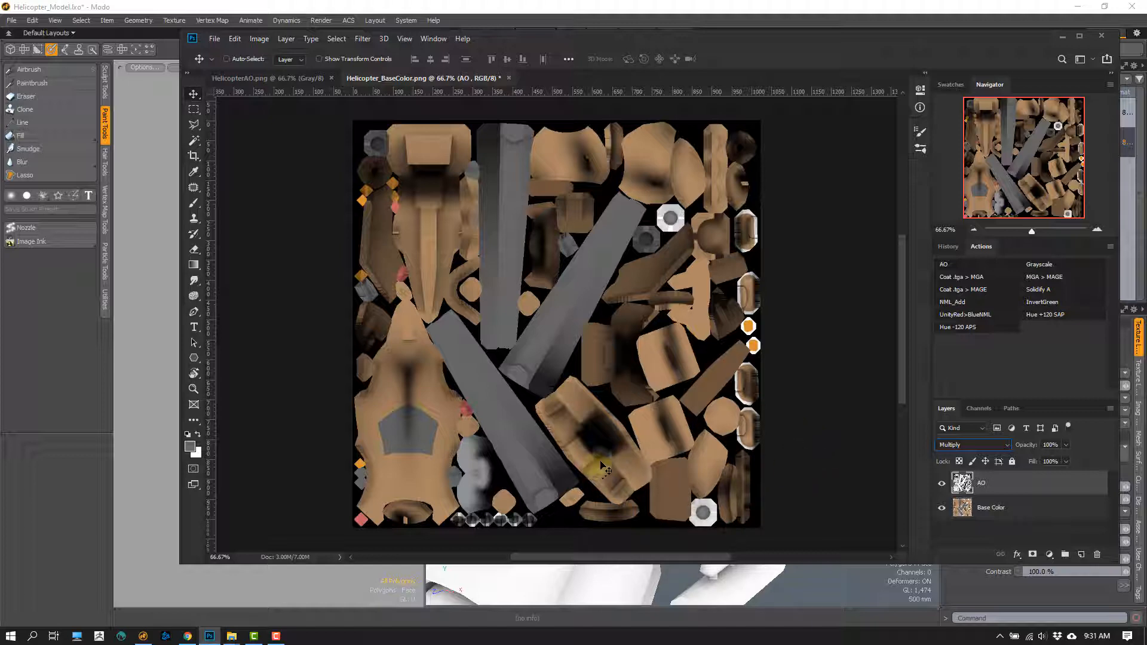
left_click_drag(405, 380, 425, 397, "ctrl")
left_click_drag(425, 397, 456, 364)
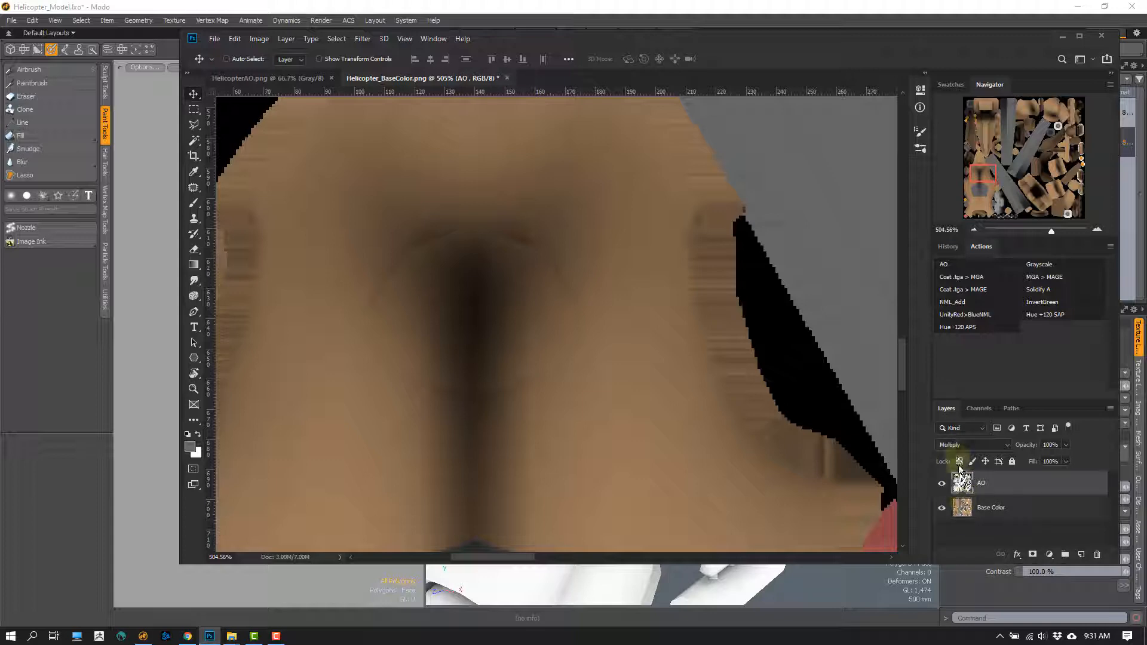
- Save a PNG copy of the combined texture to the Desktop as Helicopter_Multiply.png
key("ctrl+shift+s")
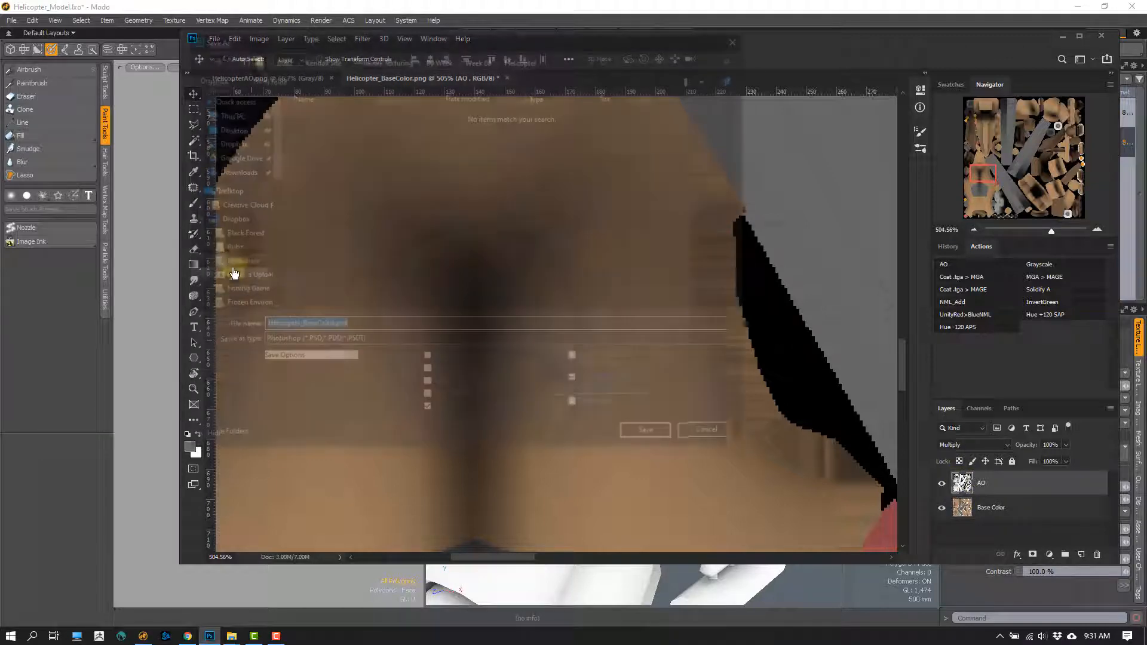
left_click(305, 345)
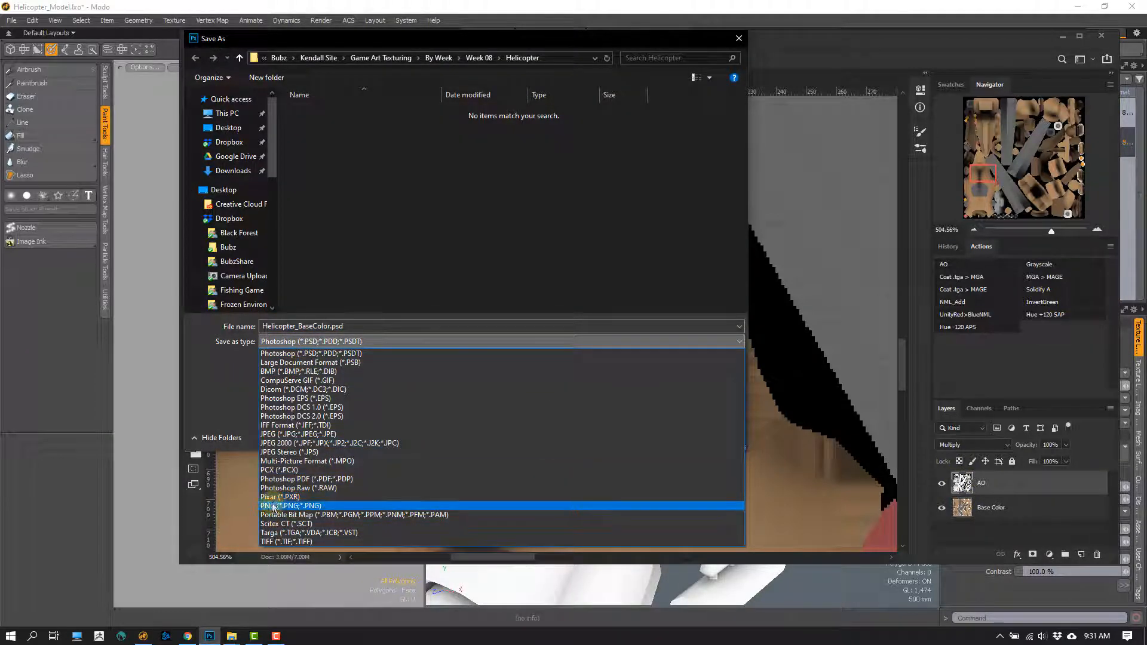
left_click(277, 508)
left_click(314, 327)
left_click(306, 327)
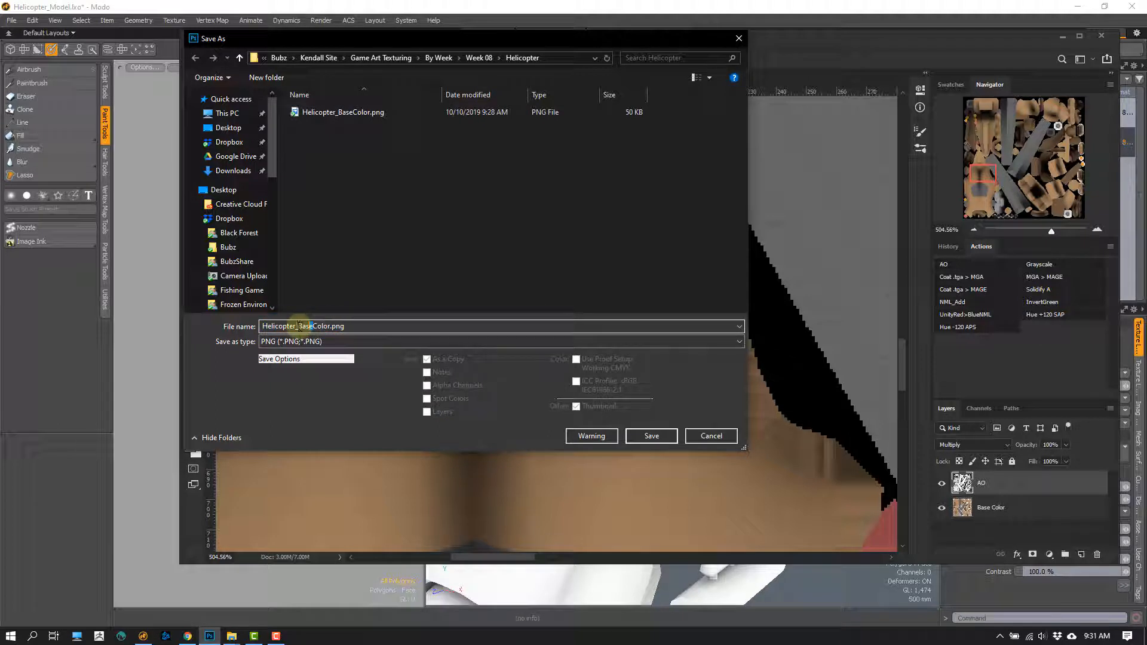
left_click_drag(299, 326, 330, 326)
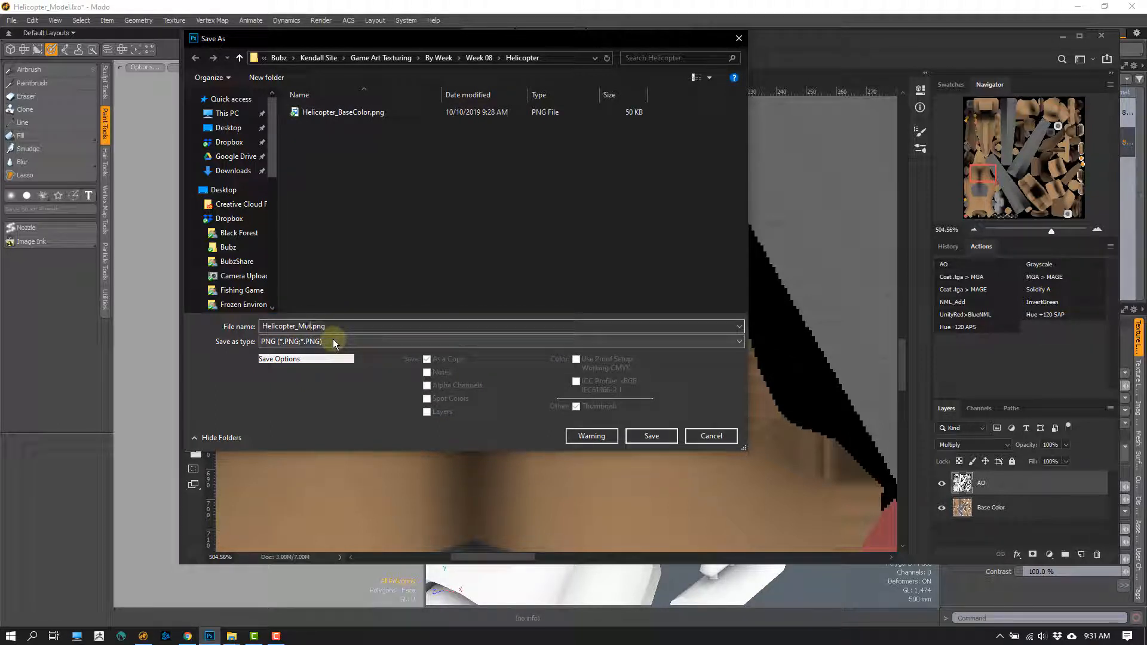
type("Multiply")
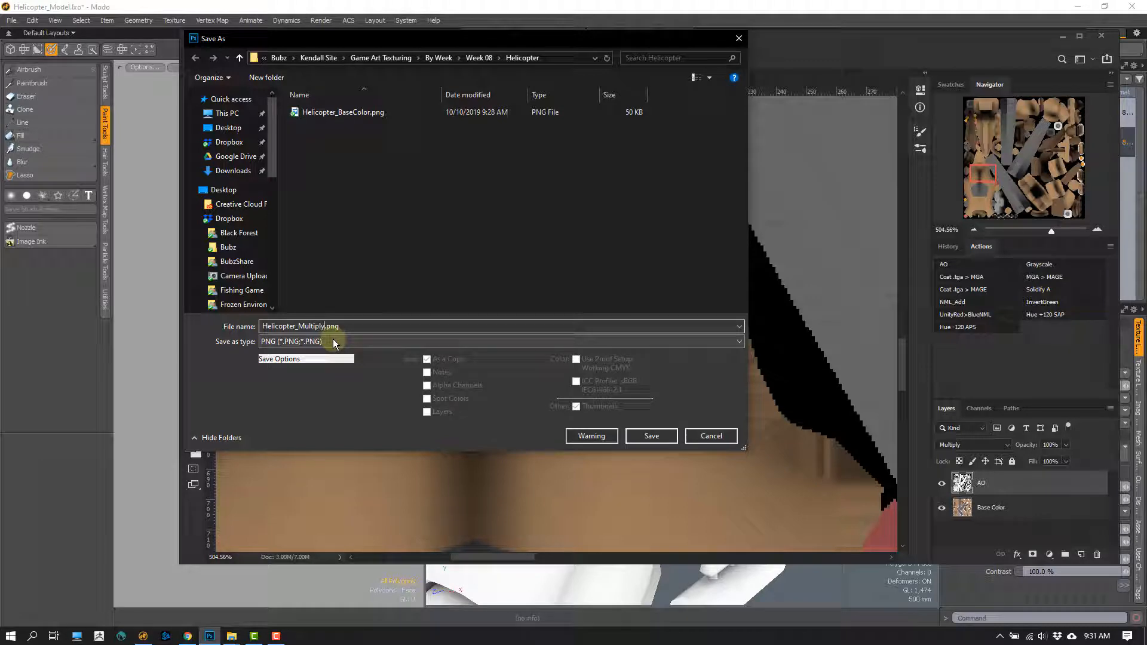
left_click(224, 129)
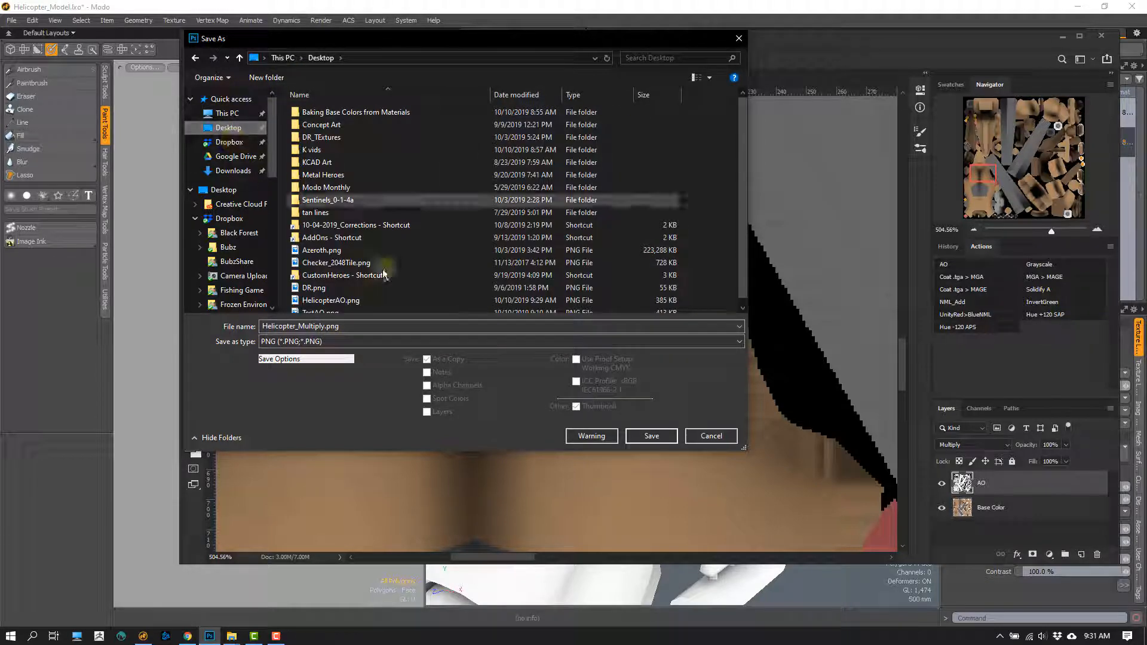
left_click(646, 436)
left_click(637, 213)
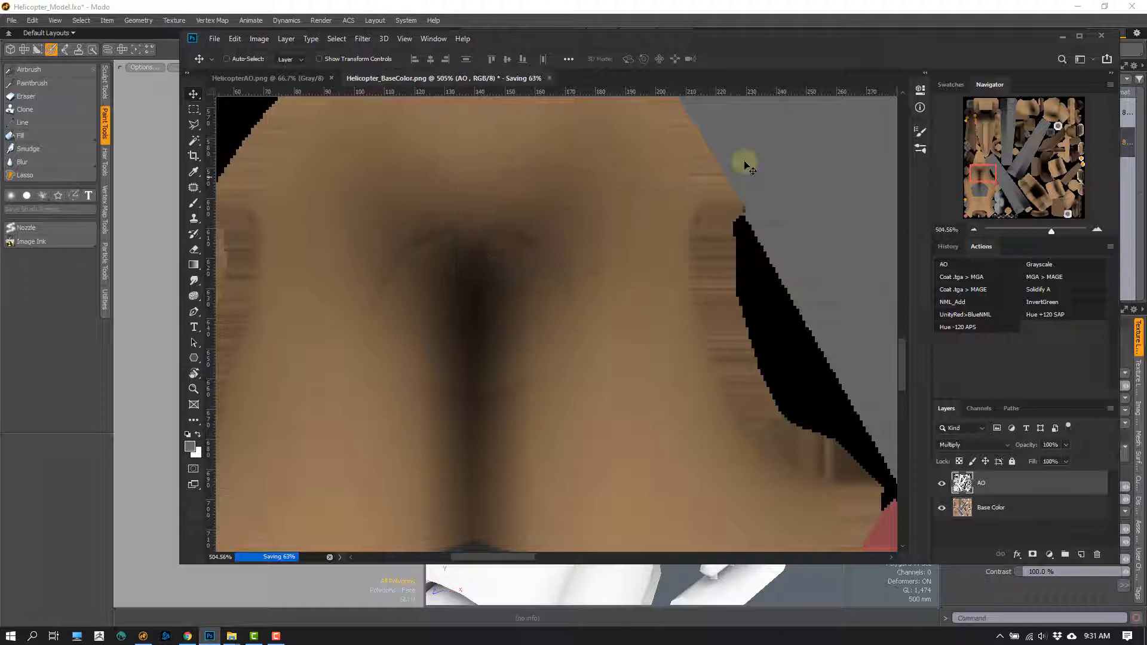
- Switch to Modo and add Helicopter_Multiply.png from the Desktop to the Helicopter material group above HelicopterAO in the Shader Tree
left_click(1062, 36)
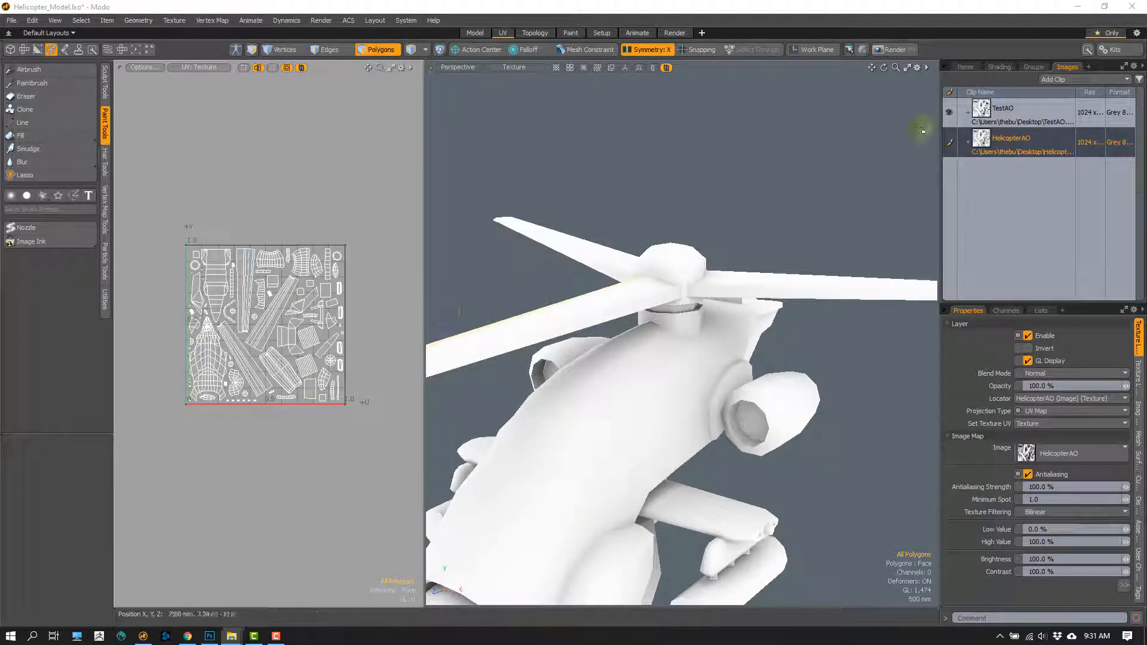
left_click(998, 66)
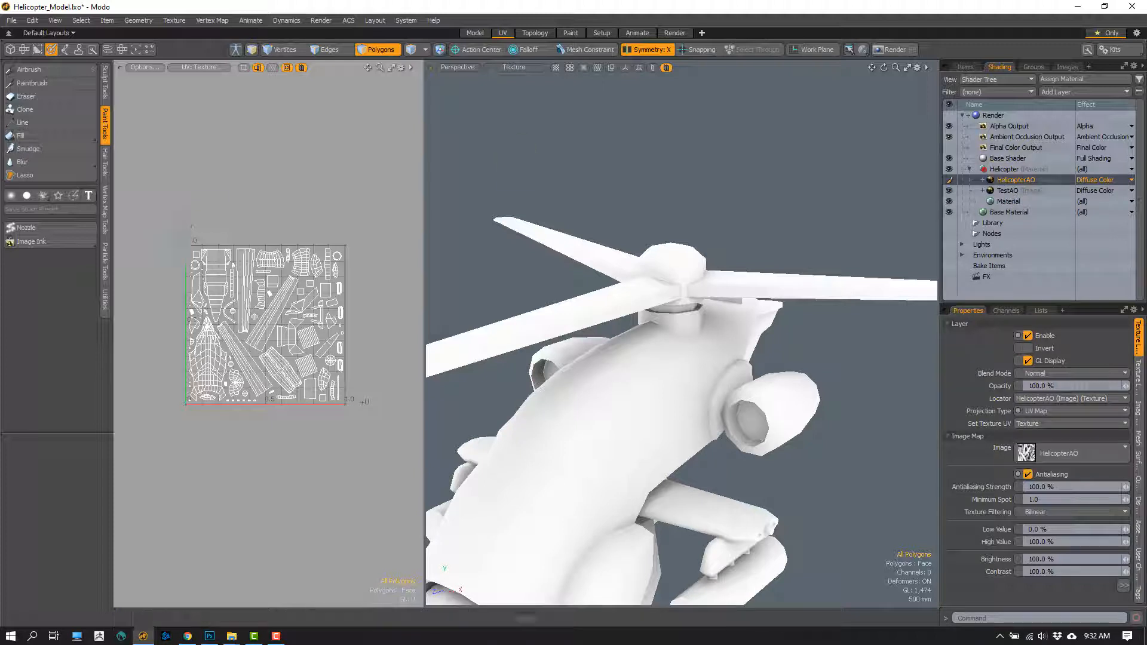
key("alt+Tab")
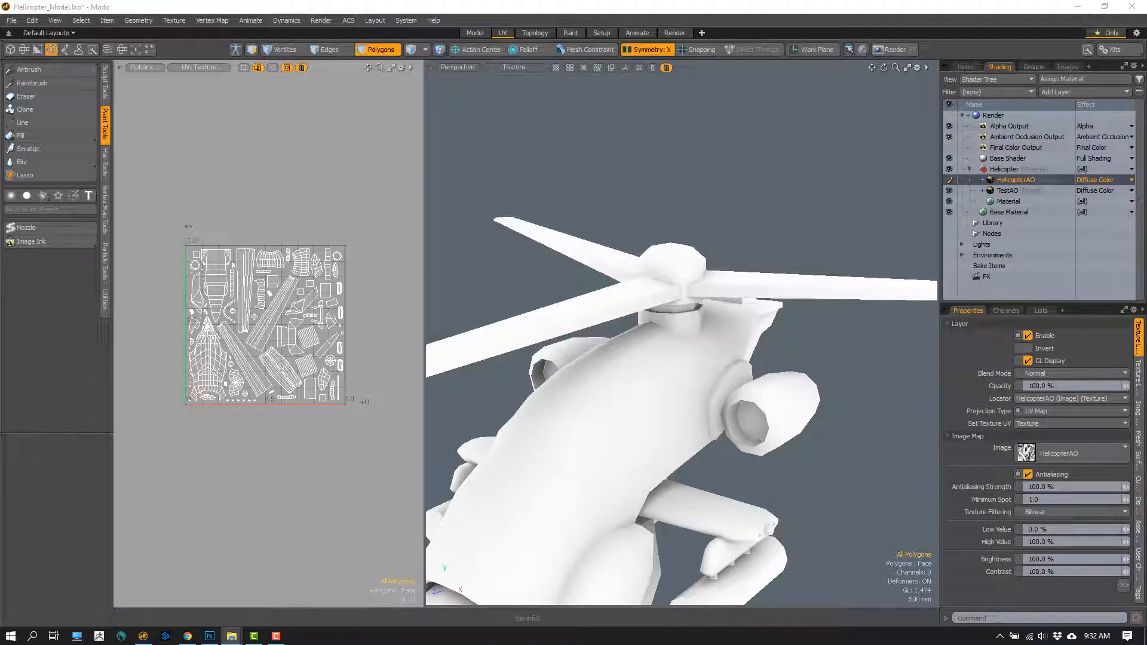
left_click_drag(0, 323, 1010, 179)
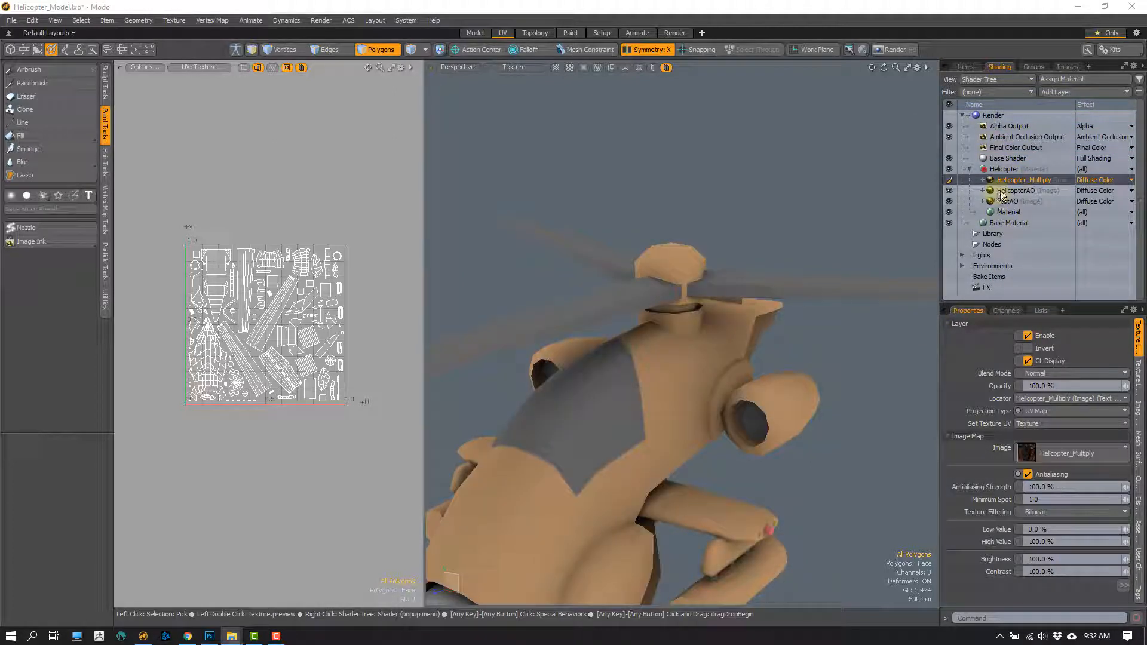
- Hide the HelicopterAO and TestAO image layers in the Shader Tree and select the Helicopter_Multiply layer
left_click(1008, 200)
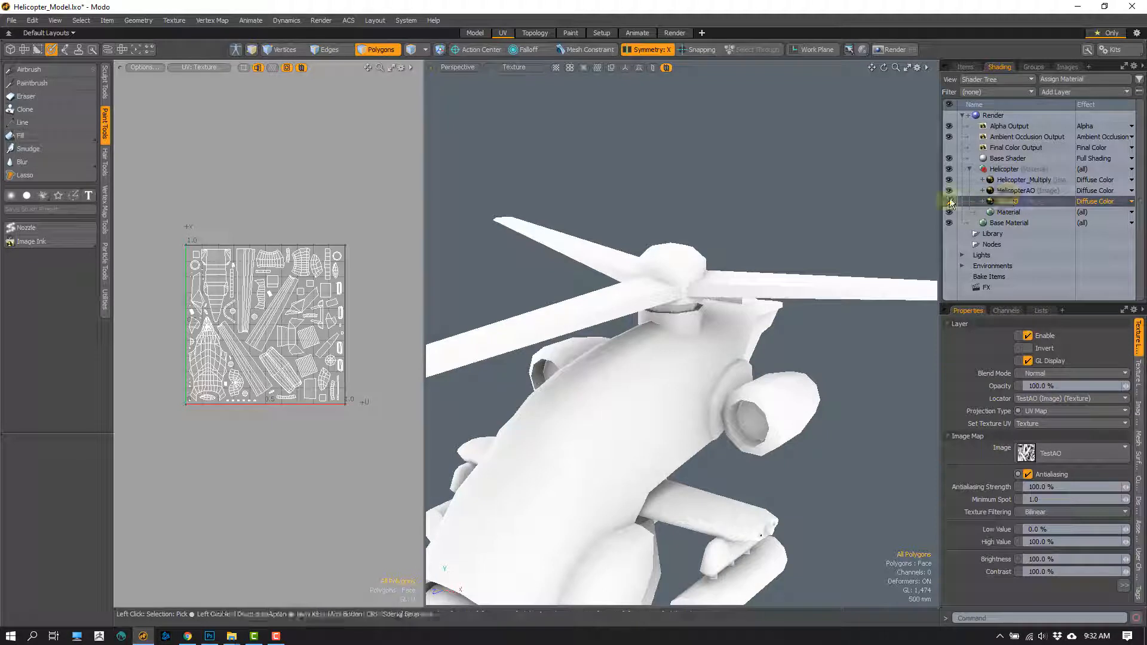
left_click(949, 201)
left_click(1012, 179)
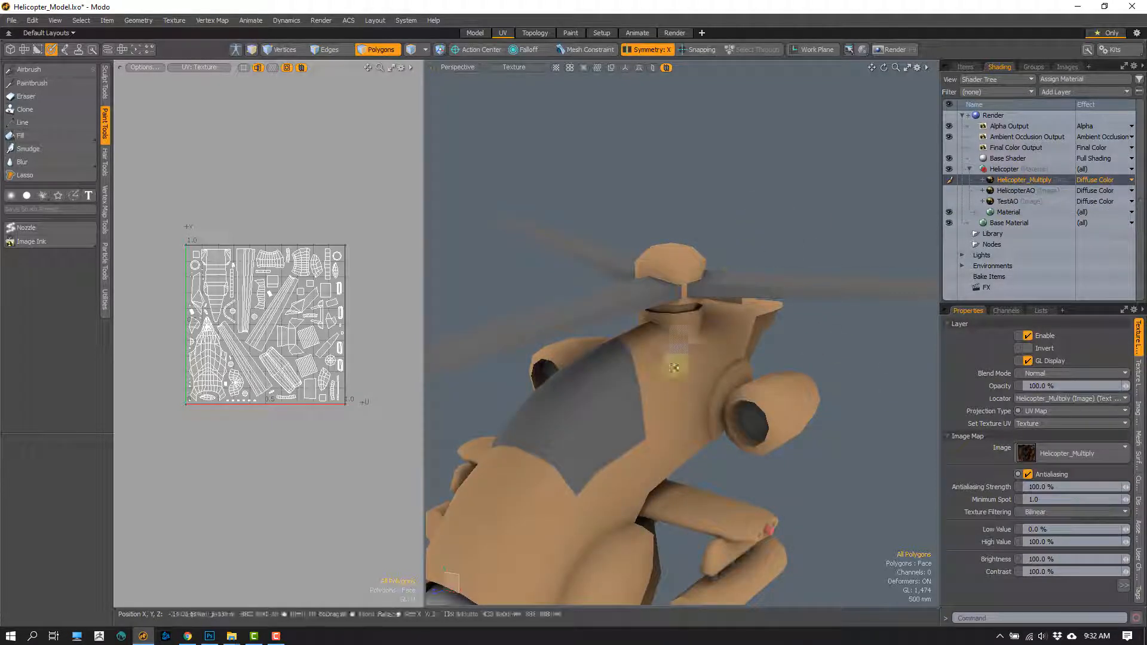
- Show the HelicopterAO layer and toggle Helicopter_Multiply off and on to compare the two textures on the model
left_click_drag(676, 418, 608, 399, "alt")
left_click(949, 180)
left_click(950, 191)
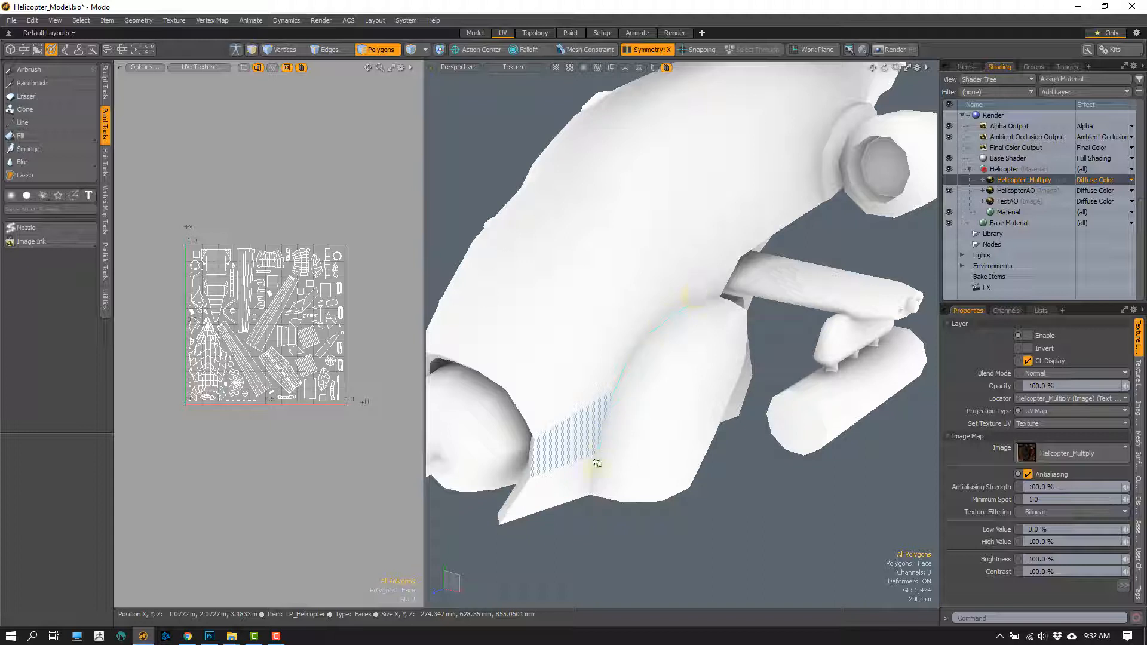
left_click(950, 180)
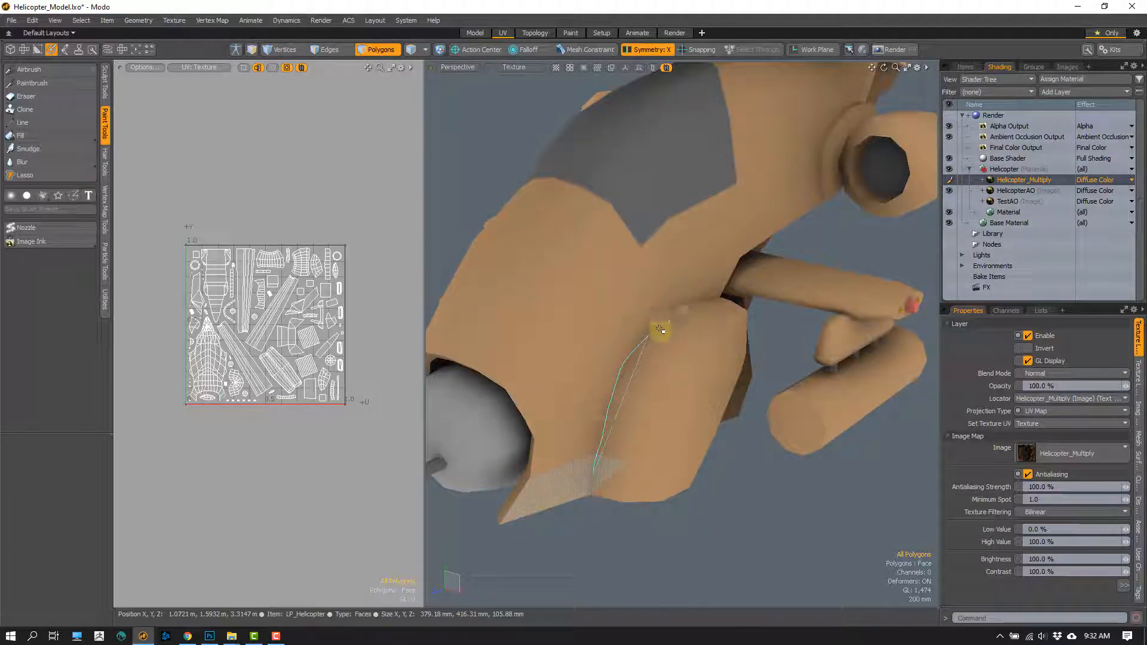
- Examine the multiplied shading on the helicopter's body, wings and engines from several angles
left_click_drag(587, 561, 621, 383, "alt")
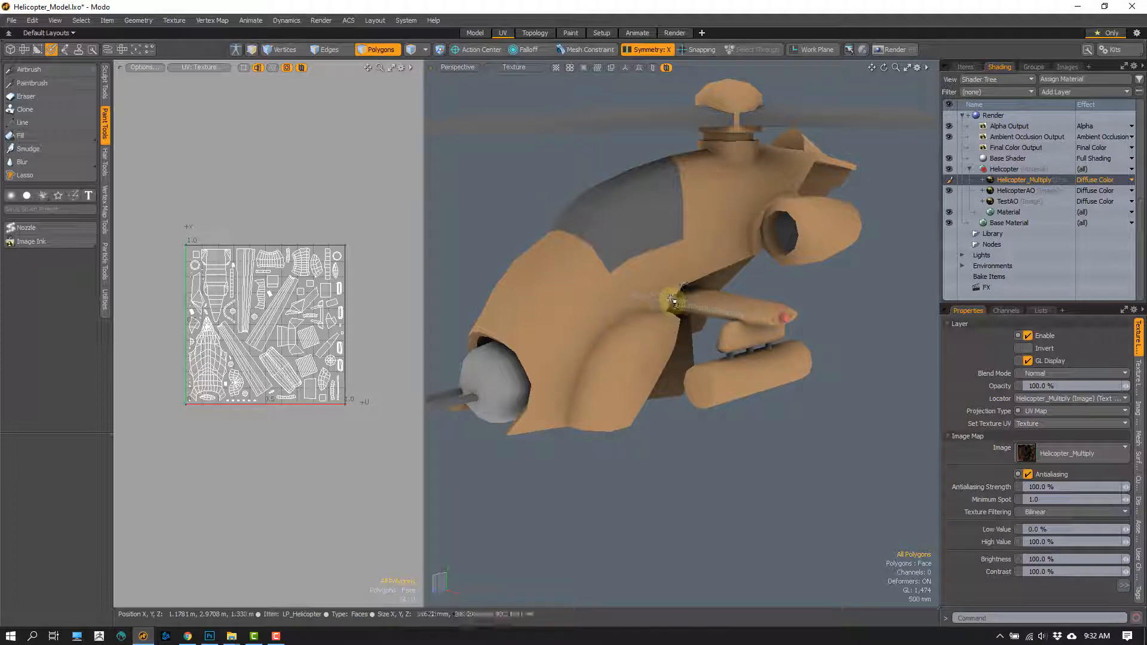
left_click_drag(657, 281, 722, 377, "alt")
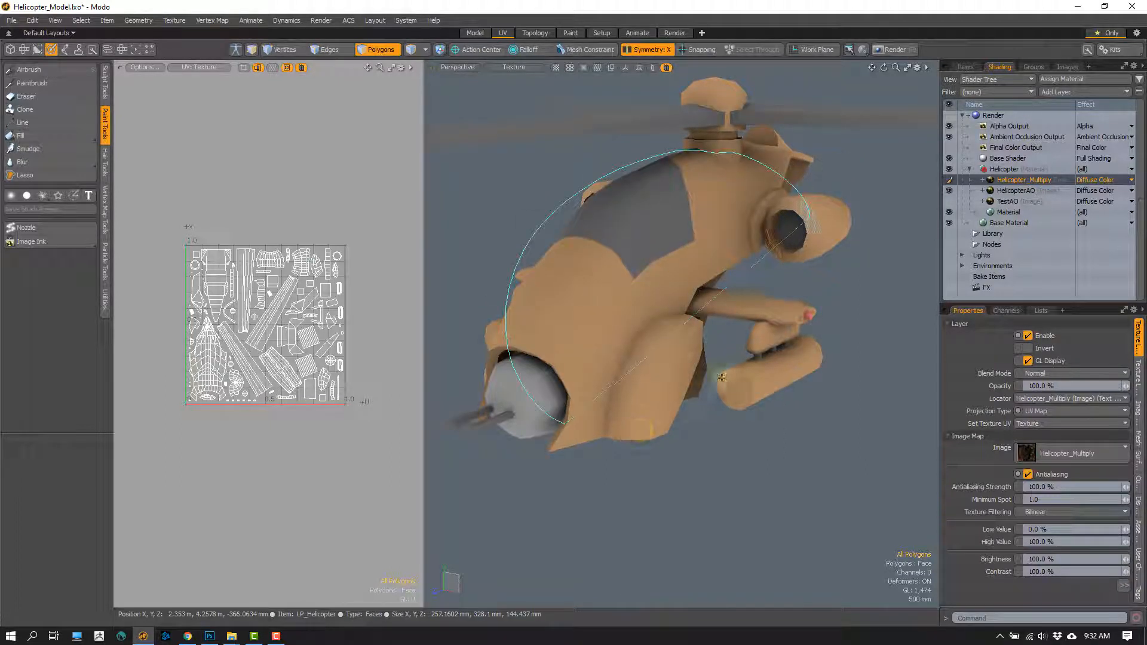
right_click_drag(722, 377, 645, 429)
left_click(662, 486)
left_click_drag(639, 382, 676, 400, "alt")
left_click_drag(679, 359, 690, 364, "alt")
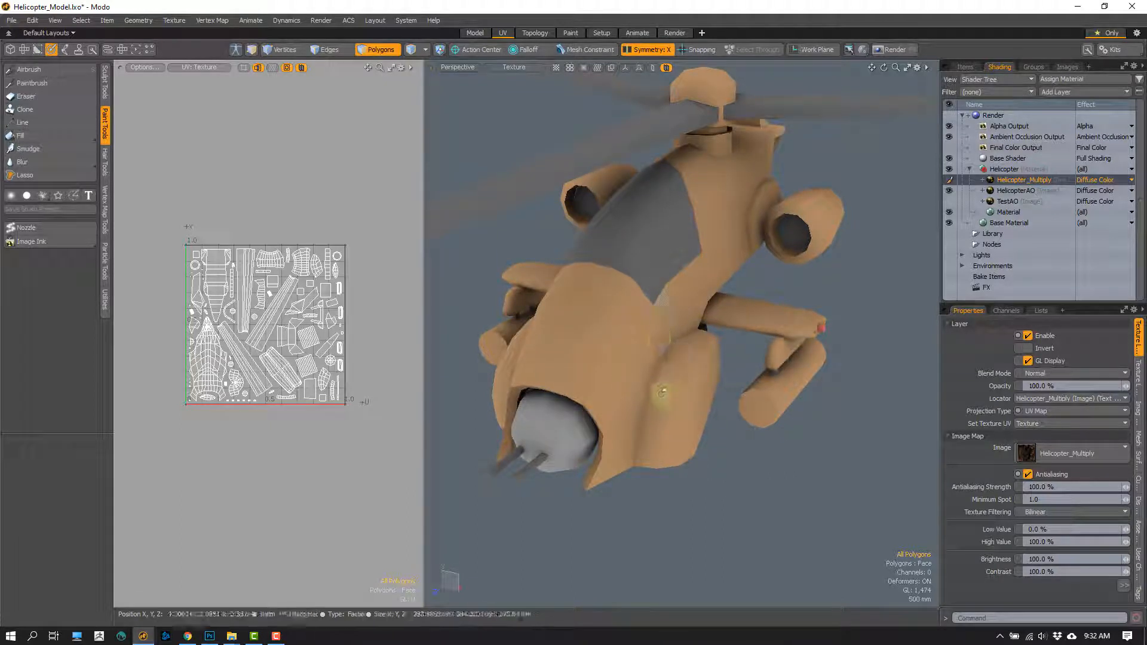
left_click_drag(662, 391, 671, 404, "alt")
- Switch to Photoshop and toggle the AO layer's visibility repeatedly to compare the texture with and without ambient occlusion
left_click(210, 636)
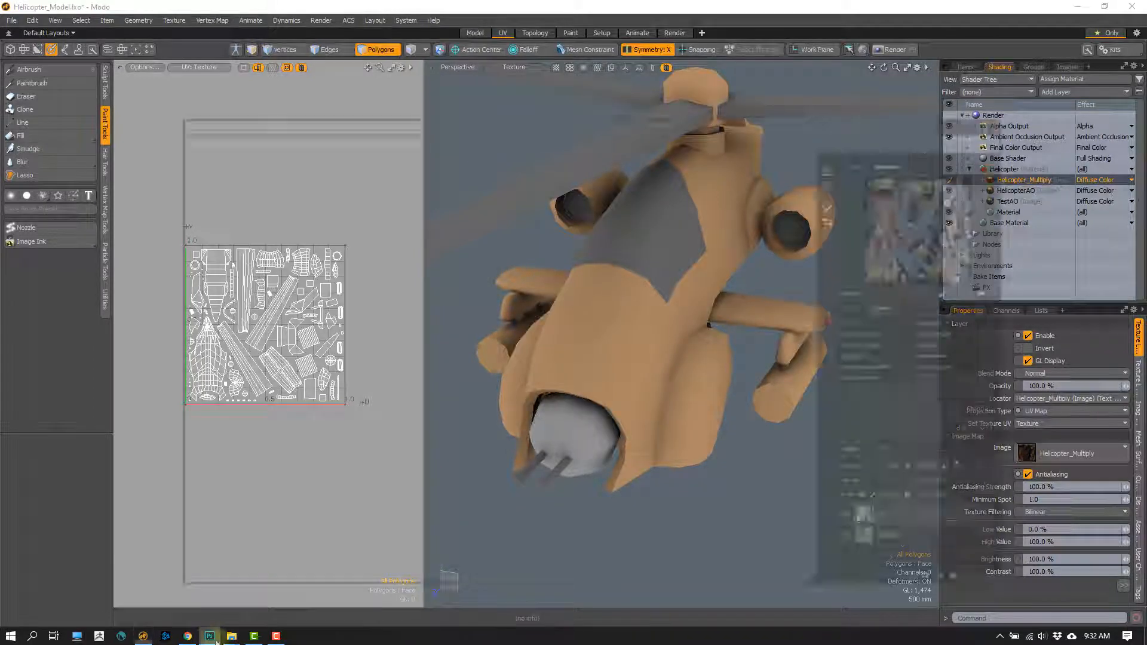
scroll(540, 399, "down", 10, "alt")
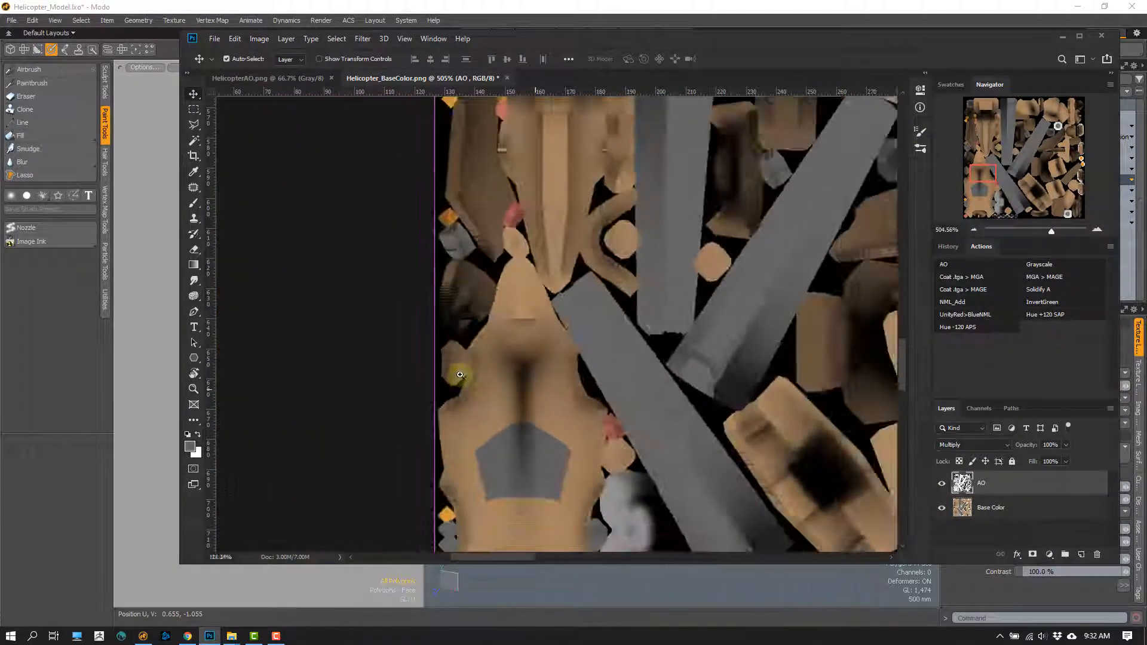
left_click(942, 485)
left_click(942, 489)
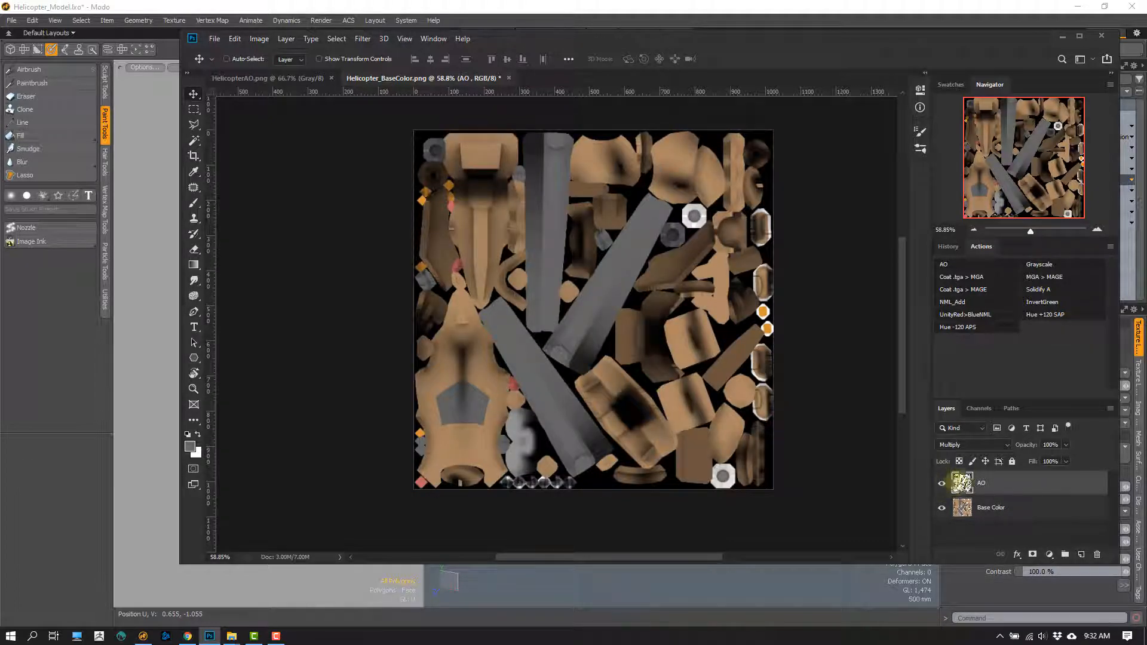
left_click(941, 484)
left_click(942, 485)
left_click(942, 485)
left_click(942, 485)
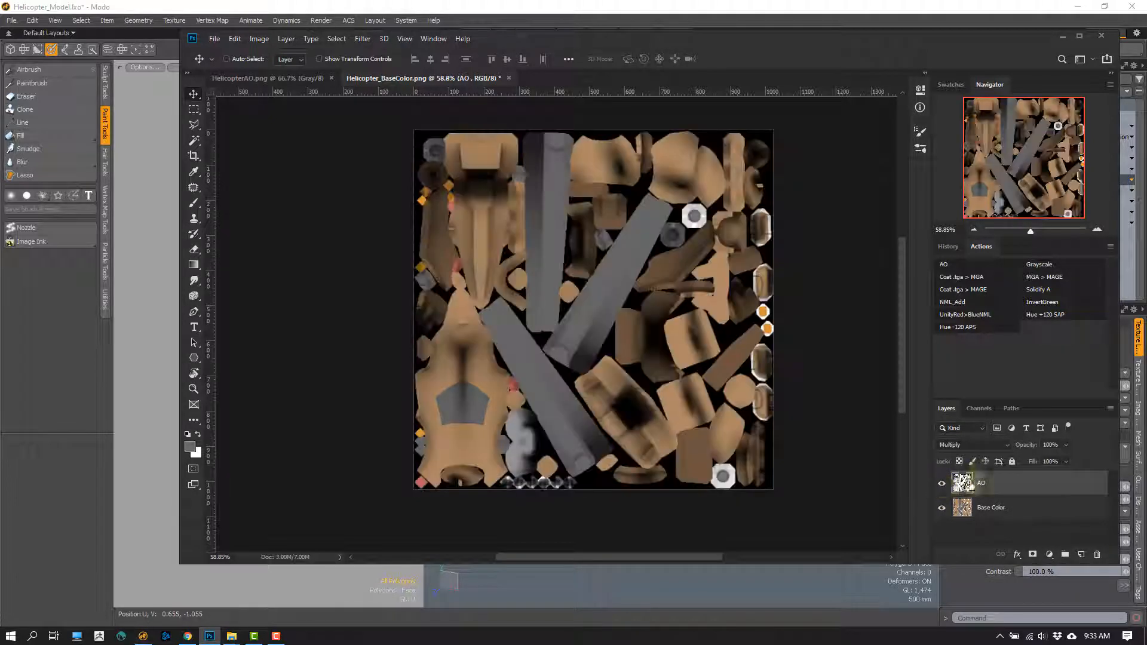
- Try lowering the AO layer's opacity to 24% and restore it to 100%
left_click(1064, 446)
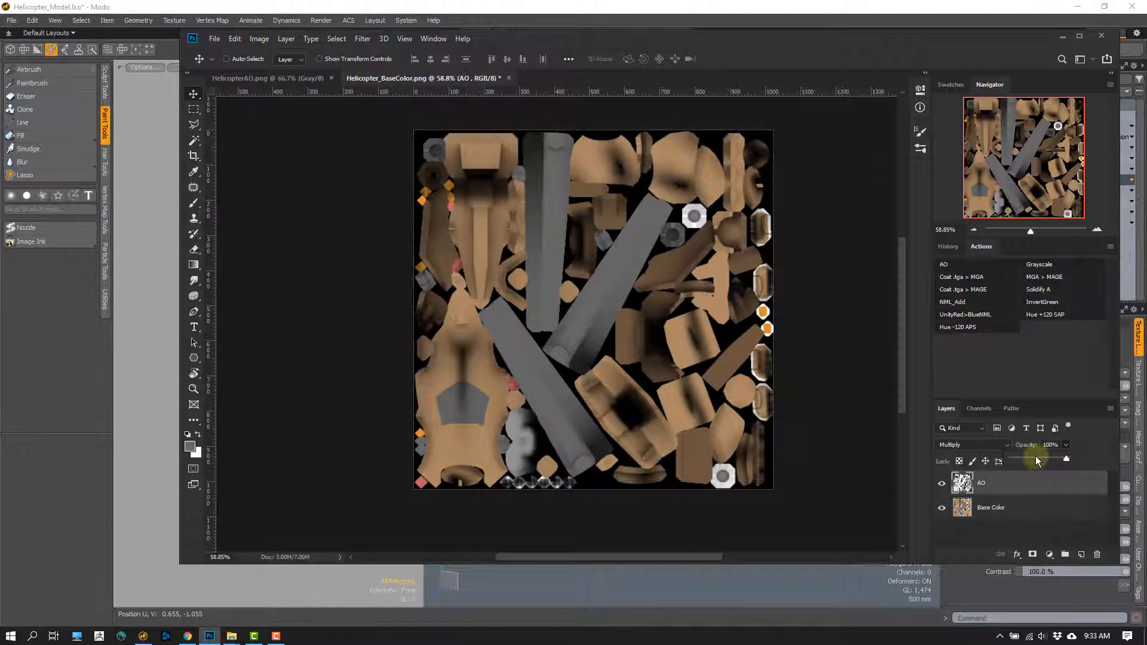
left_click(1037, 460)
left_click_drag(1027, 460, 1025, 459)
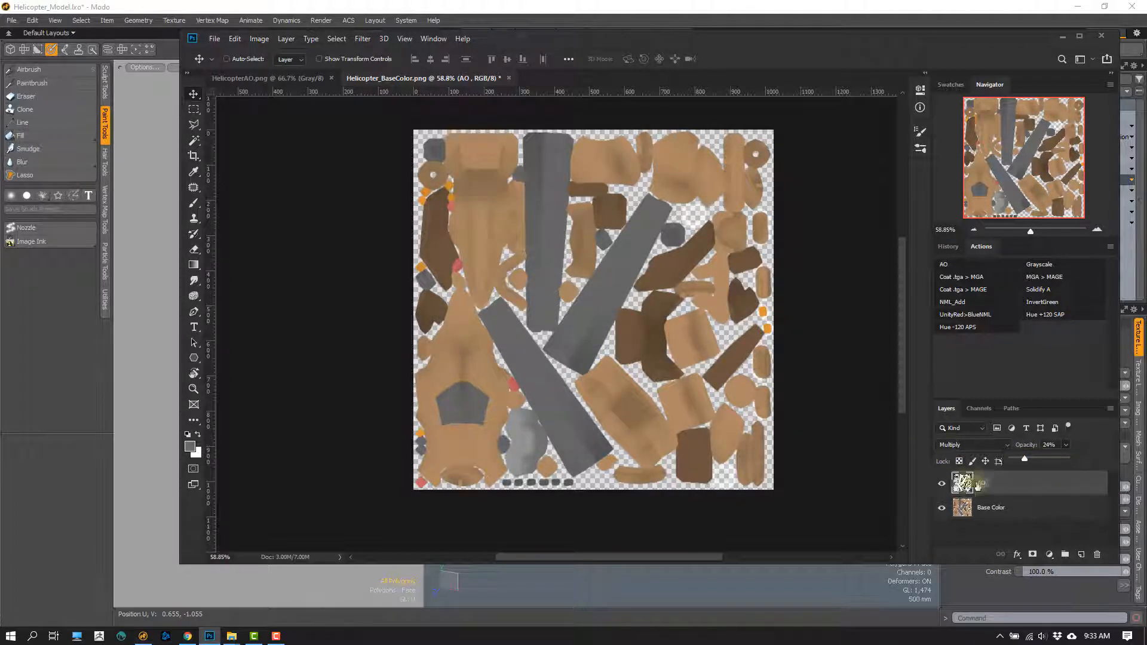
left_click_drag(1029, 466, 1071, 460)
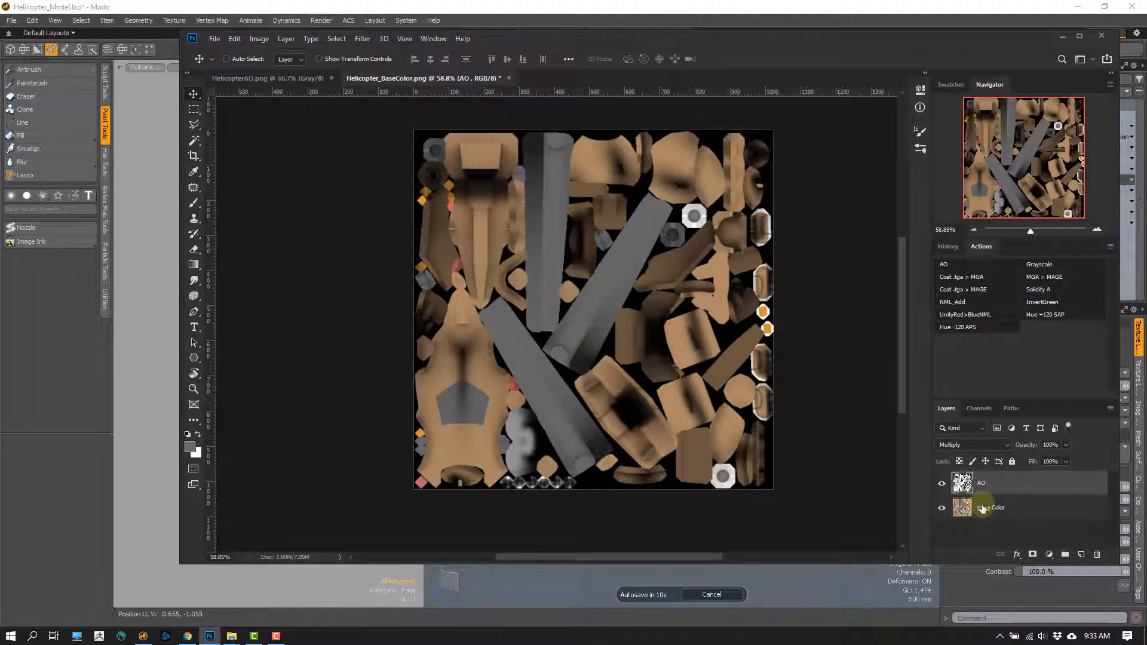
- Convert the locked Background of HelicopterAO.png into an editable layer with the default settings
left_click(971, 514)
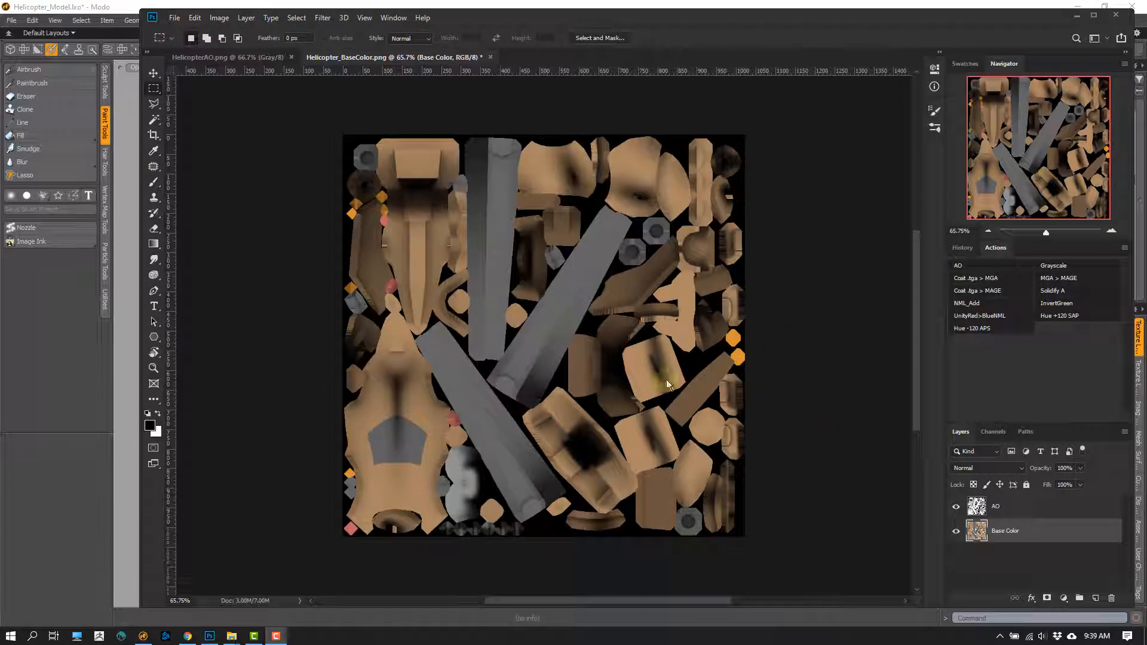
left_click(977, 507)
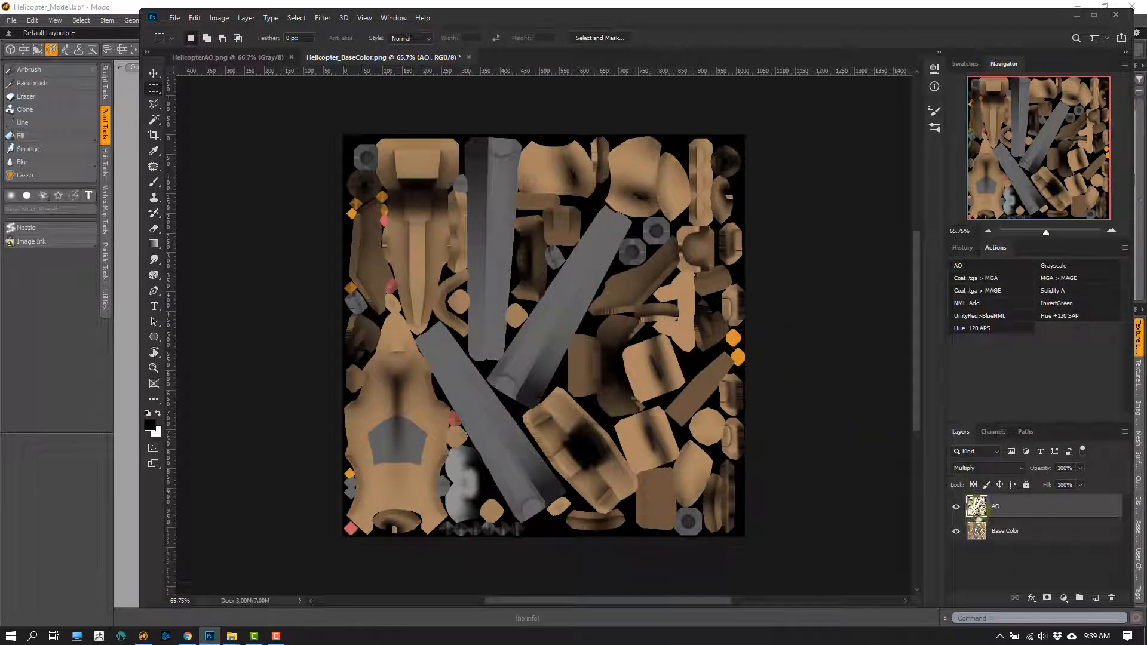
left_click(250, 58)
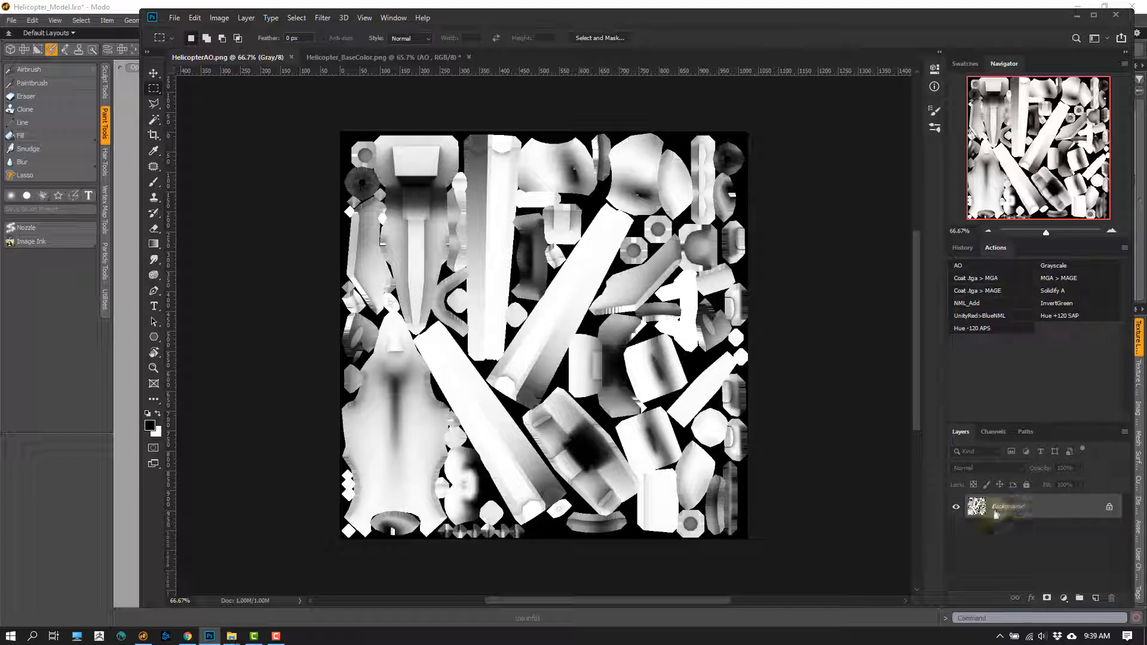
double_click(976, 511)
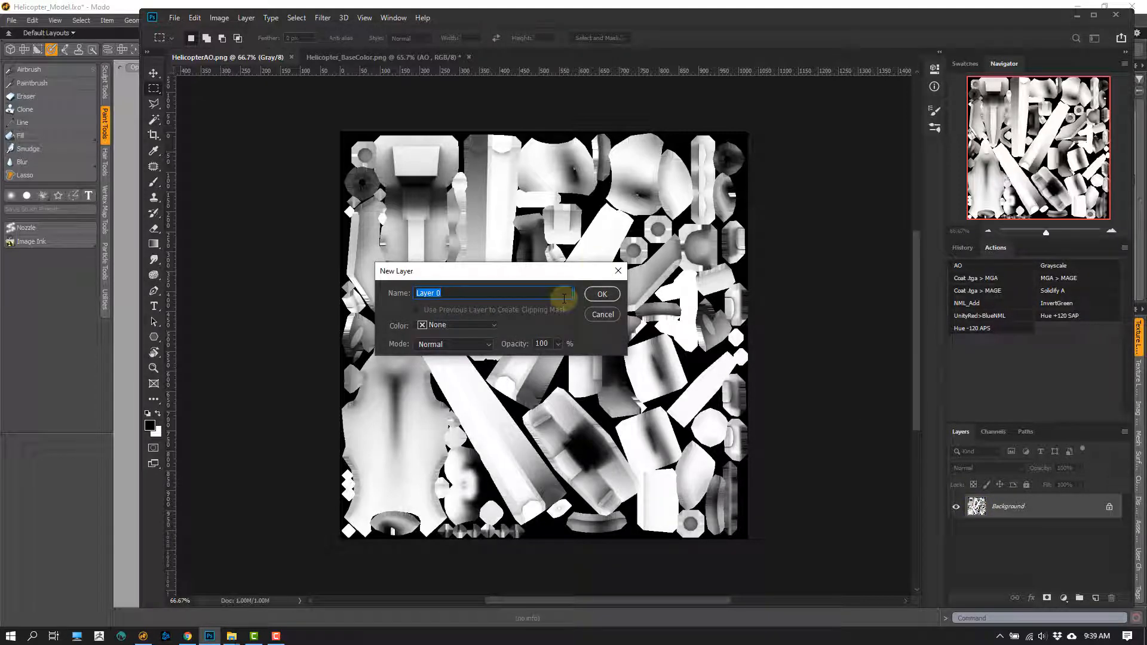
left_click(608, 298)
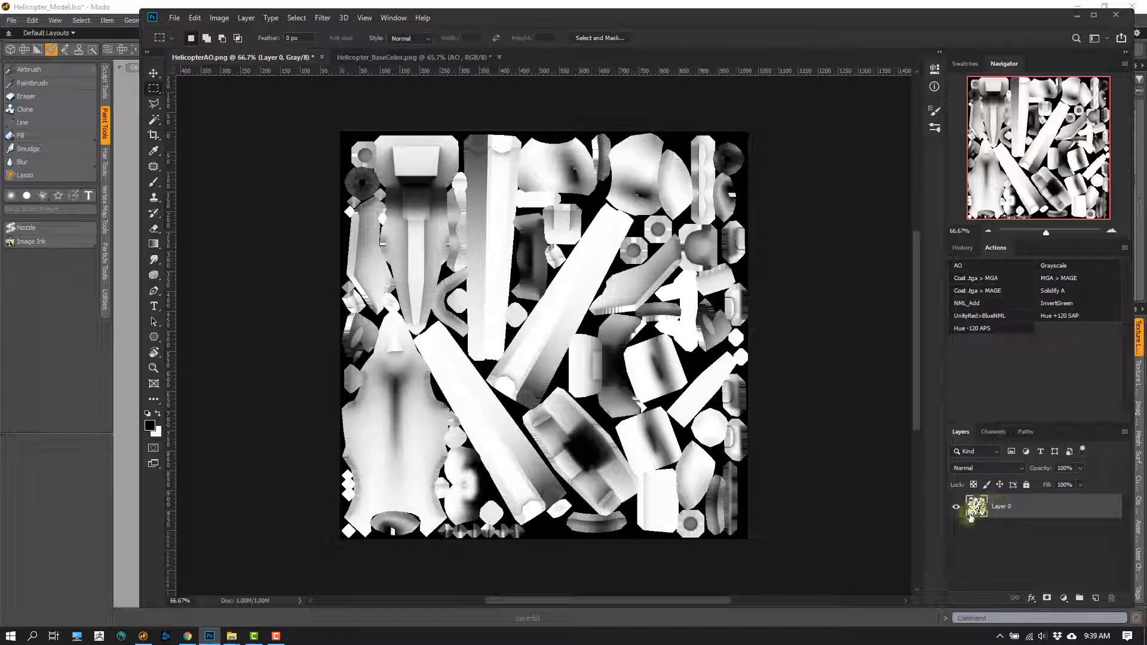
- Convert the HelicopterAO.png image from grayscale to RGB Color mode
left_click(219, 18)
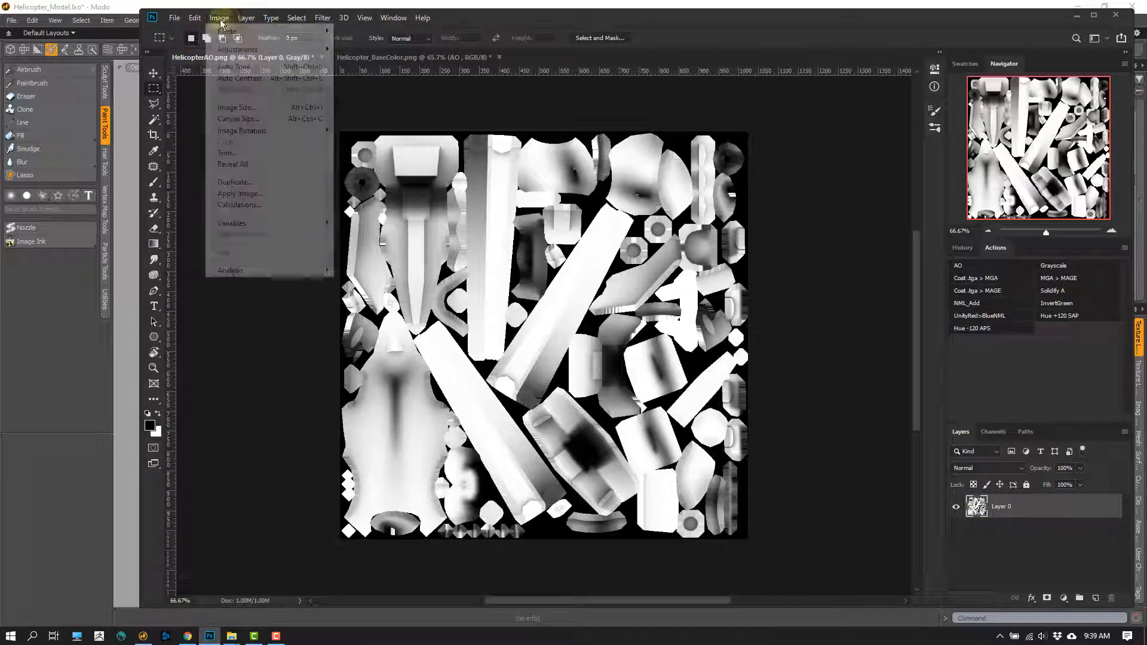
mouse_move(293, 31)
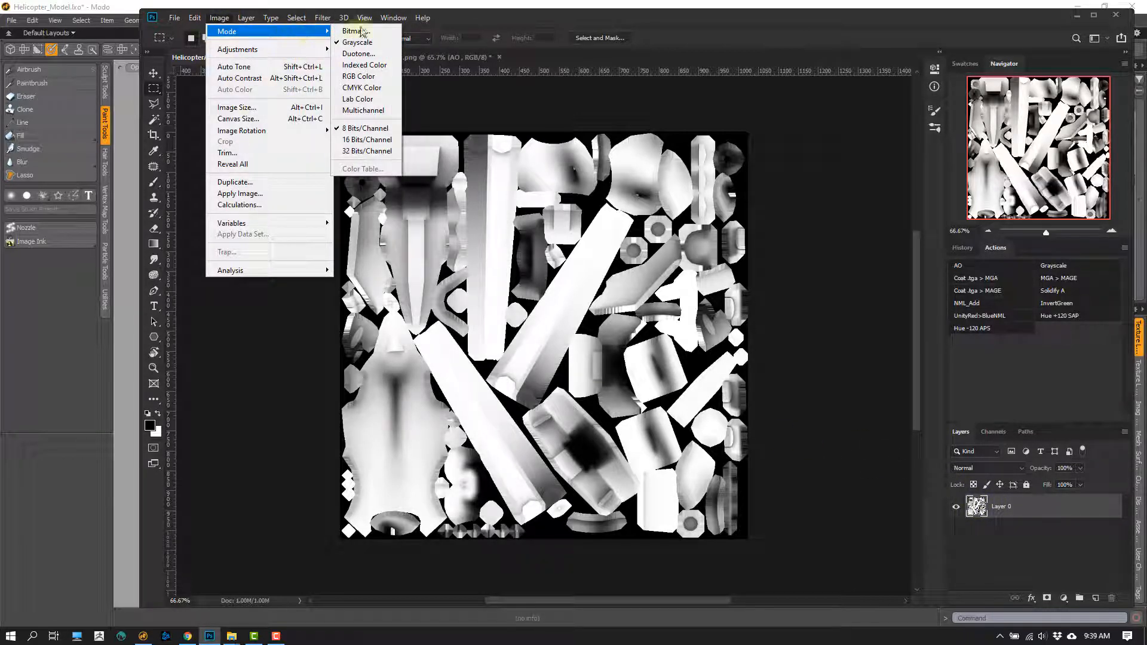
left_click(358, 77)
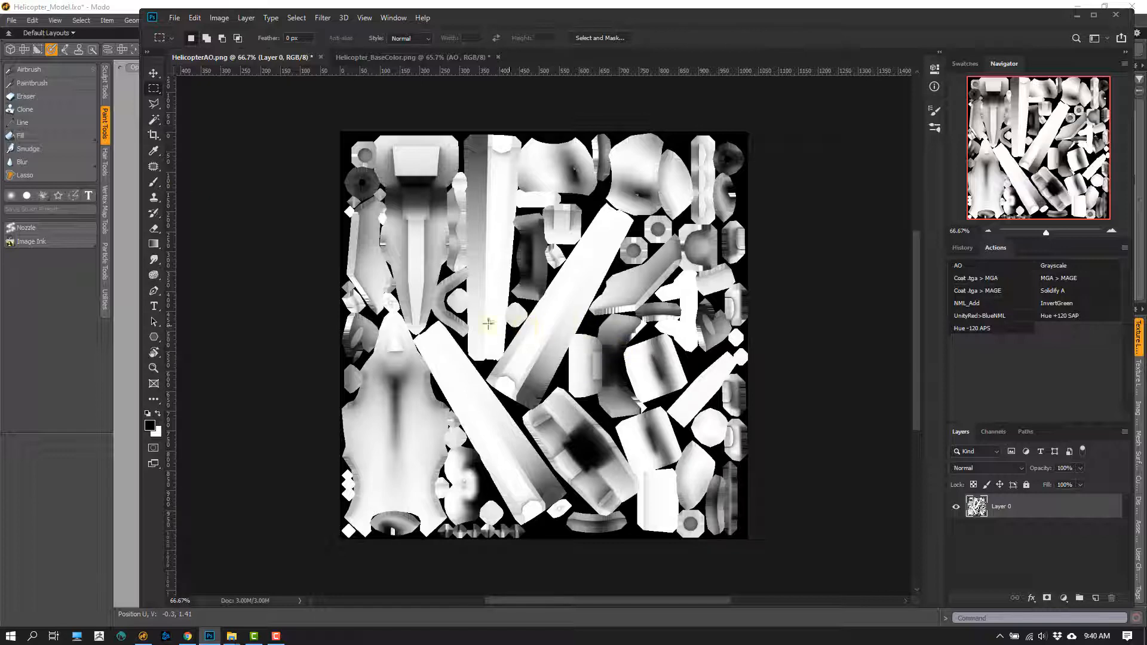
- Select the entire ambient occlusion image and copy it to the clipboard
left_click_drag(428, 246, 535, 239, "ctrl")
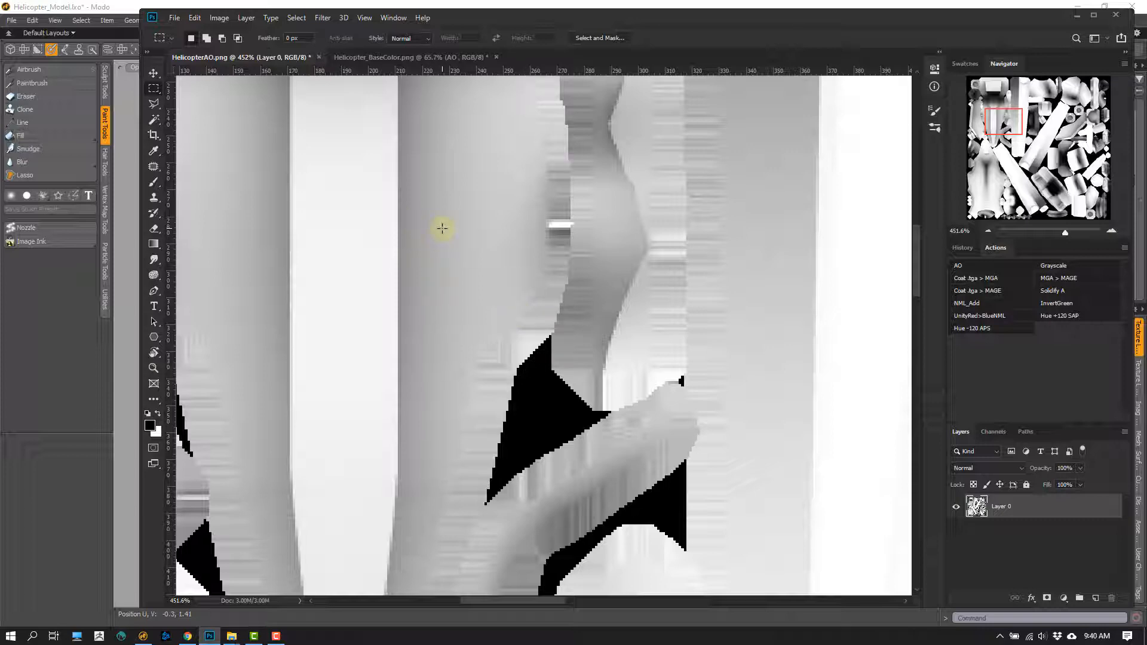
left_click_drag(497, 351, 430, 333, "ctrl")
left_click_drag(532, 364, 451, 296)
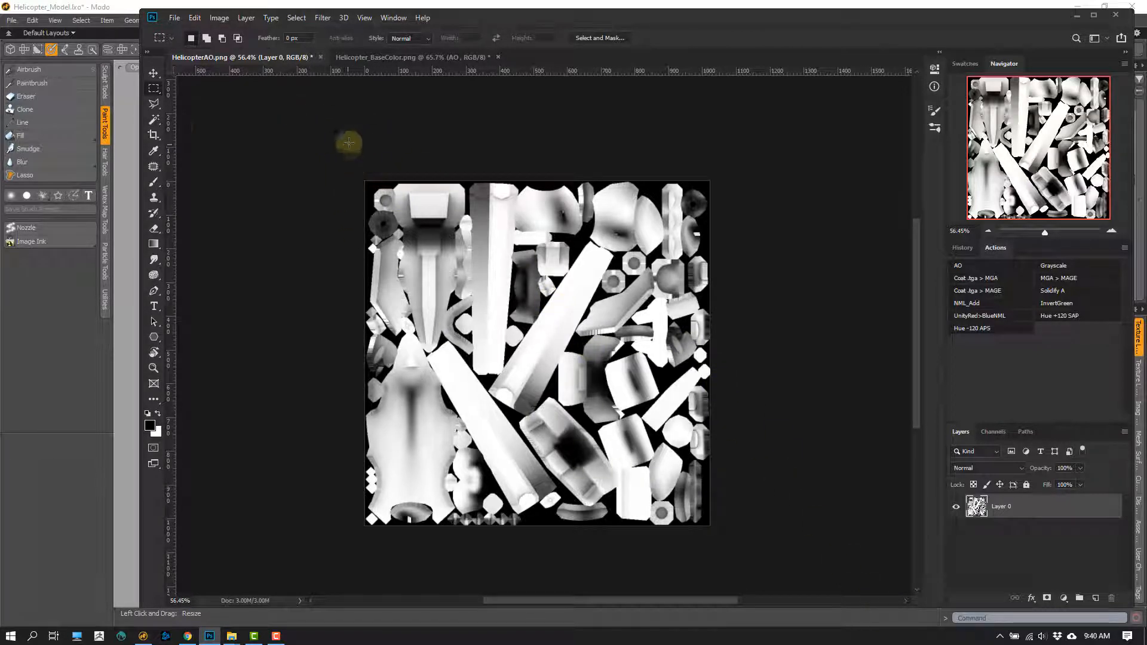
left_click_drag(361, 180, 727, 542)
left_click(751, 519)
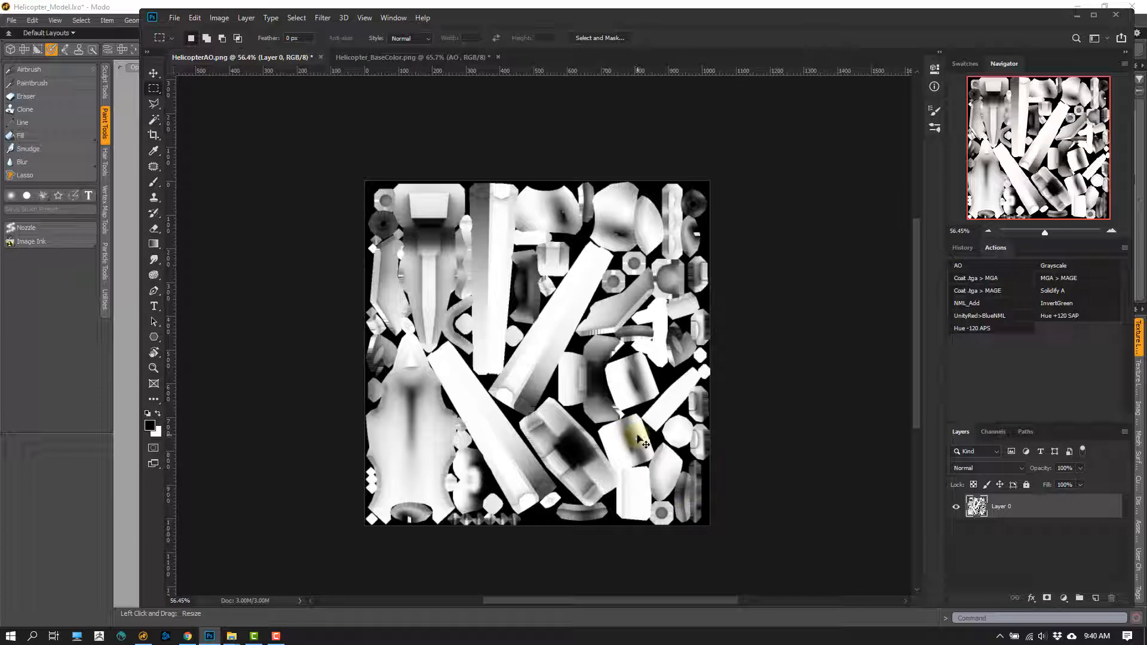
key("ctrl+a")
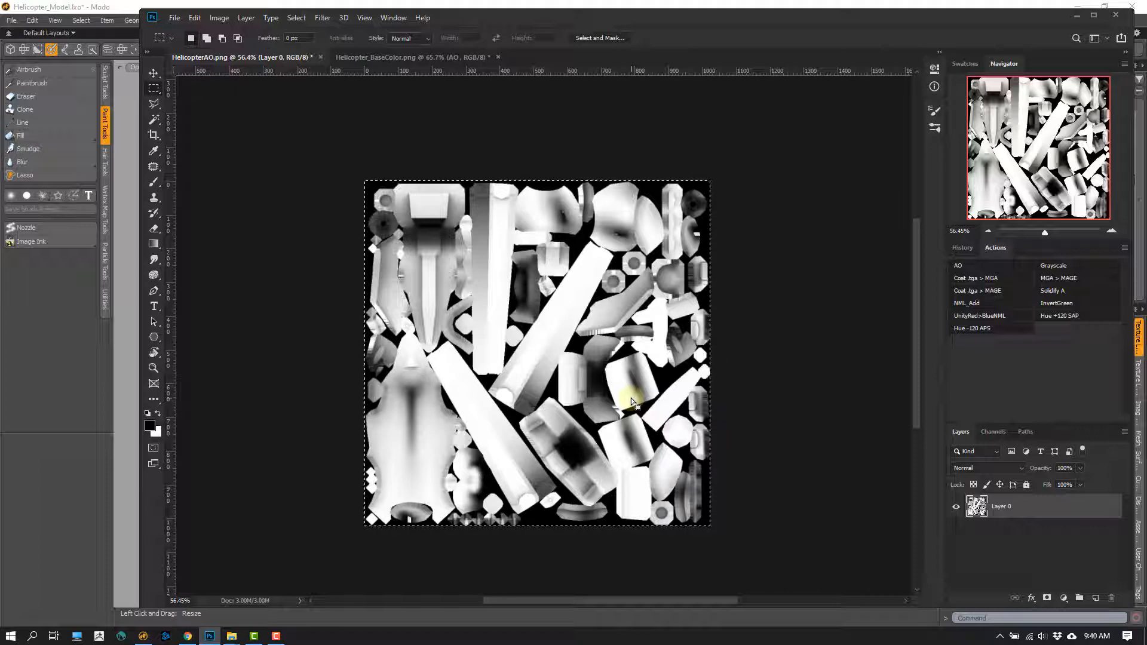
left_click(195, 17)
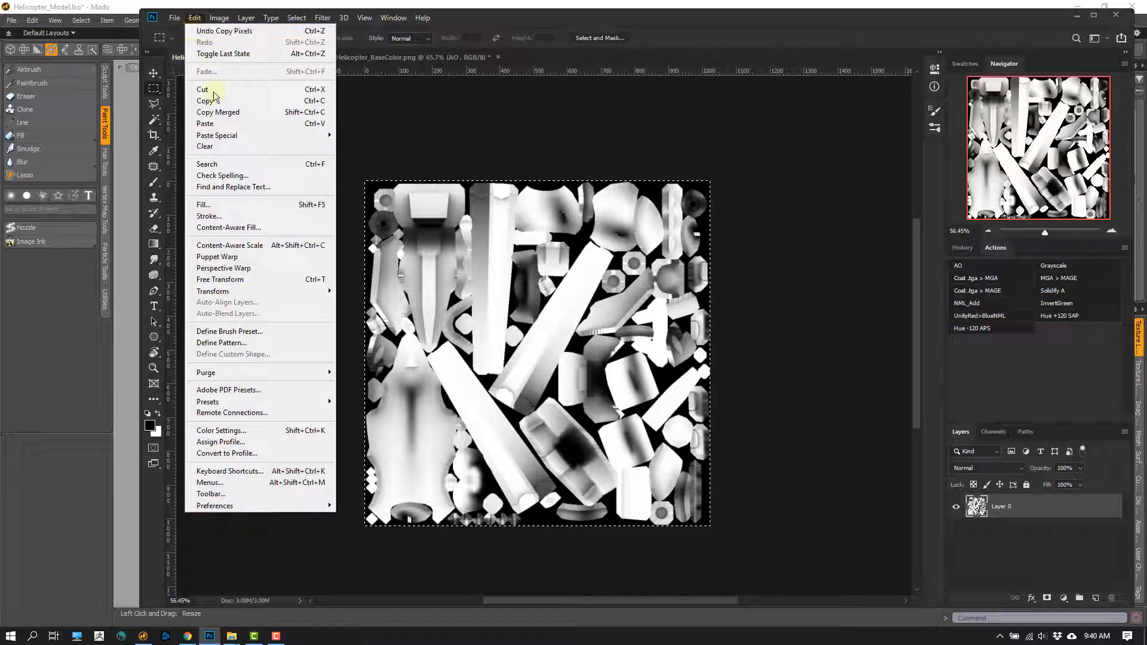
left_click(206, 106)
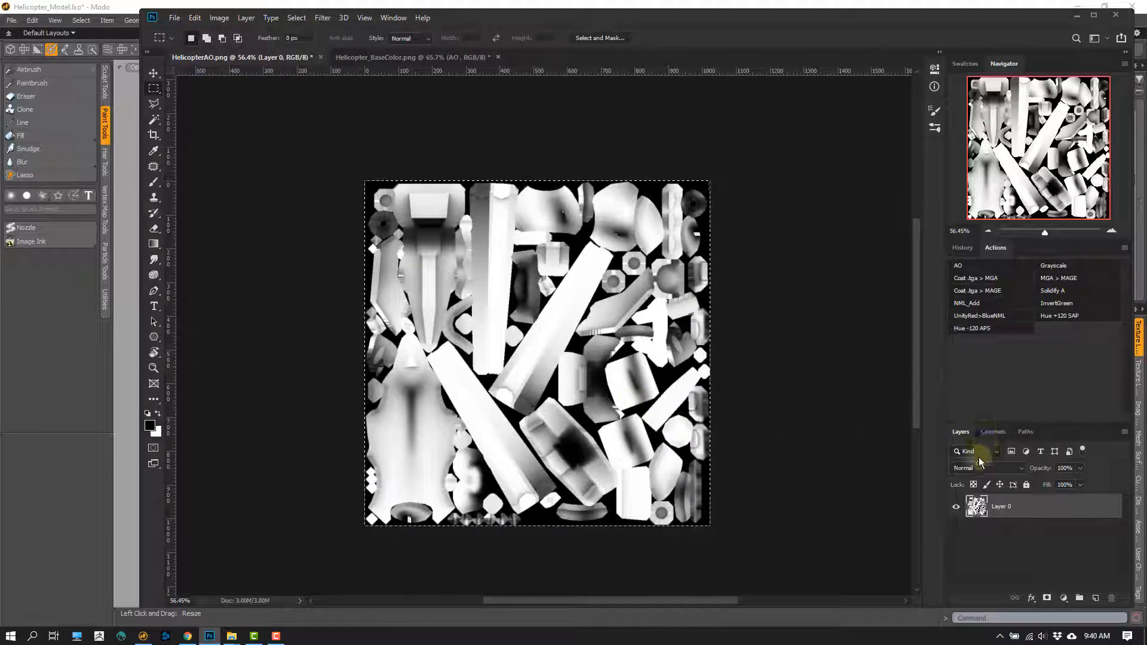
- Create a new alpha channel in HelicopterAO.png, paste the copied AO image into it and clear the selection
left_click(990, 432)
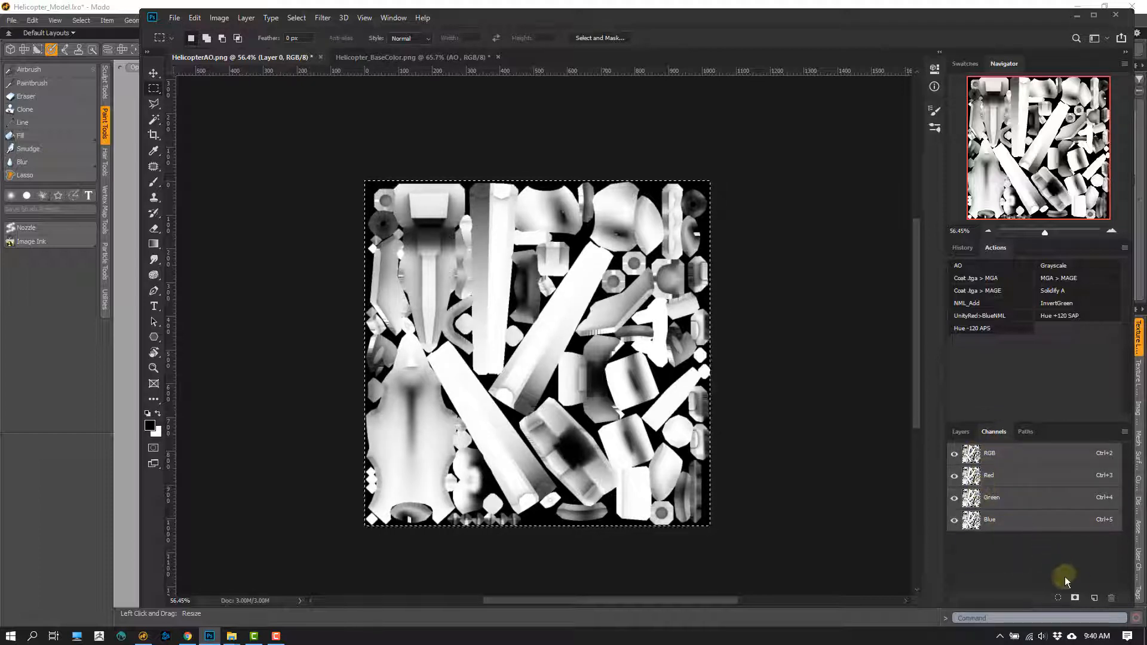
left_click(1094, 599)
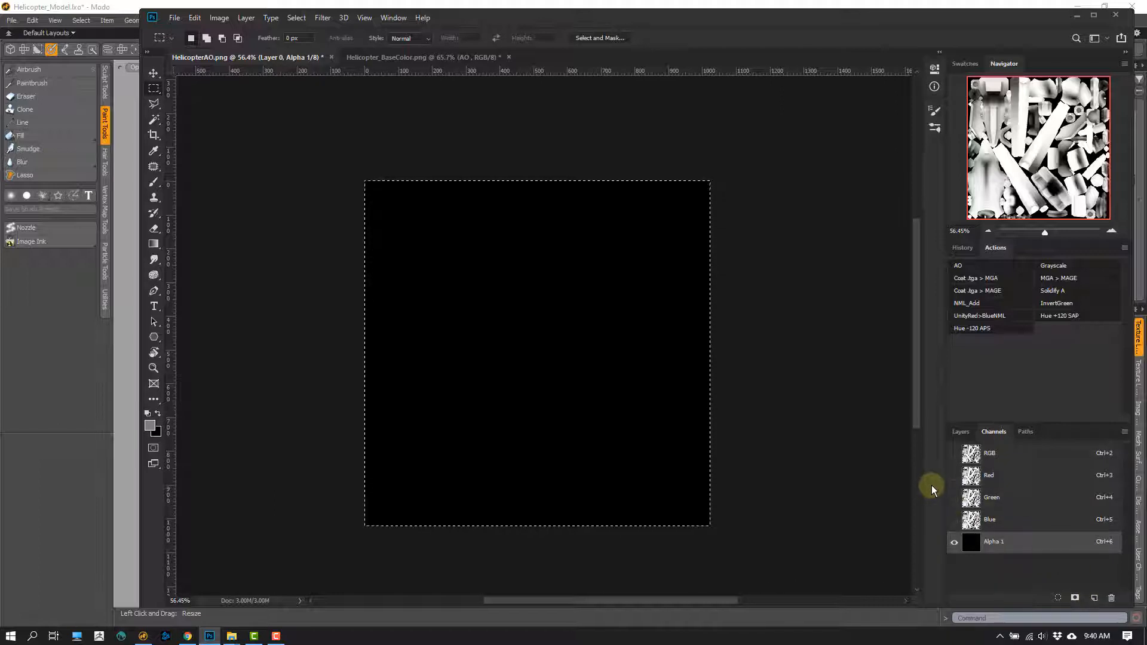
key("ctrl+v")
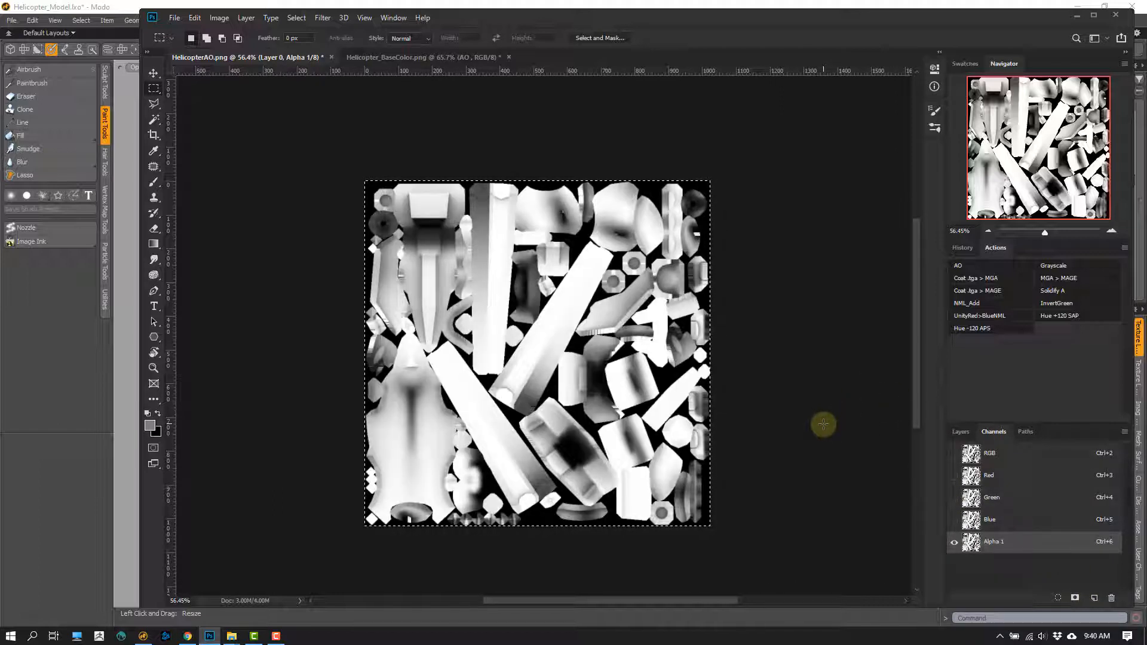
key("ctrl+d")
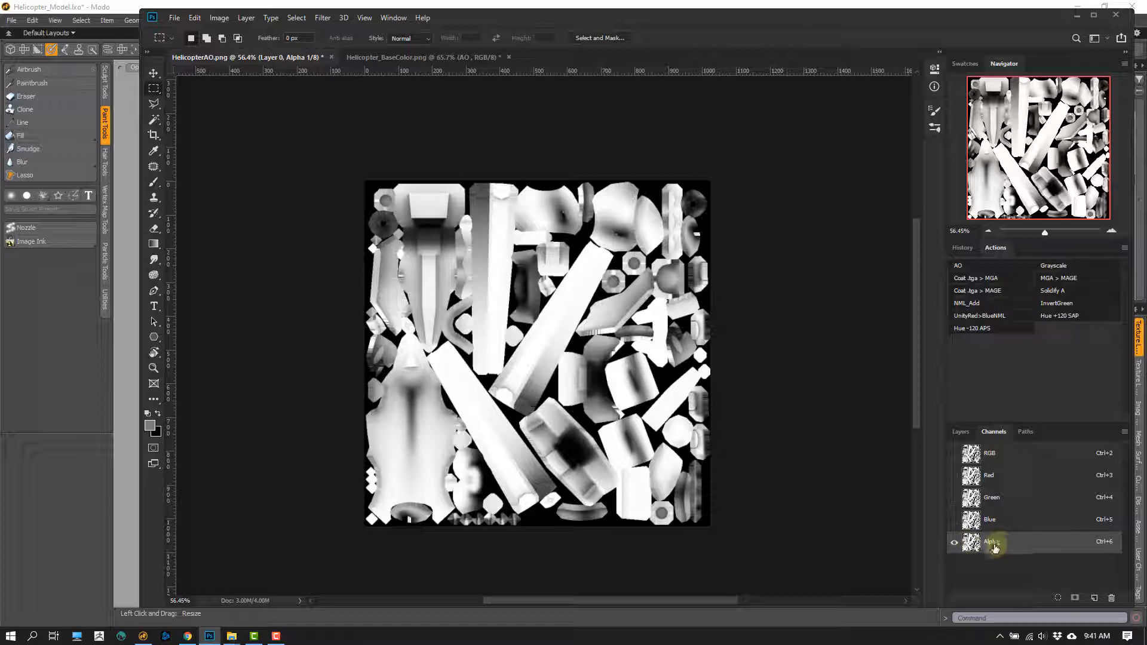
- Invert the alpha channel's tones and load the inverted channel as a selection
left_click(972, 542, "ctrl")
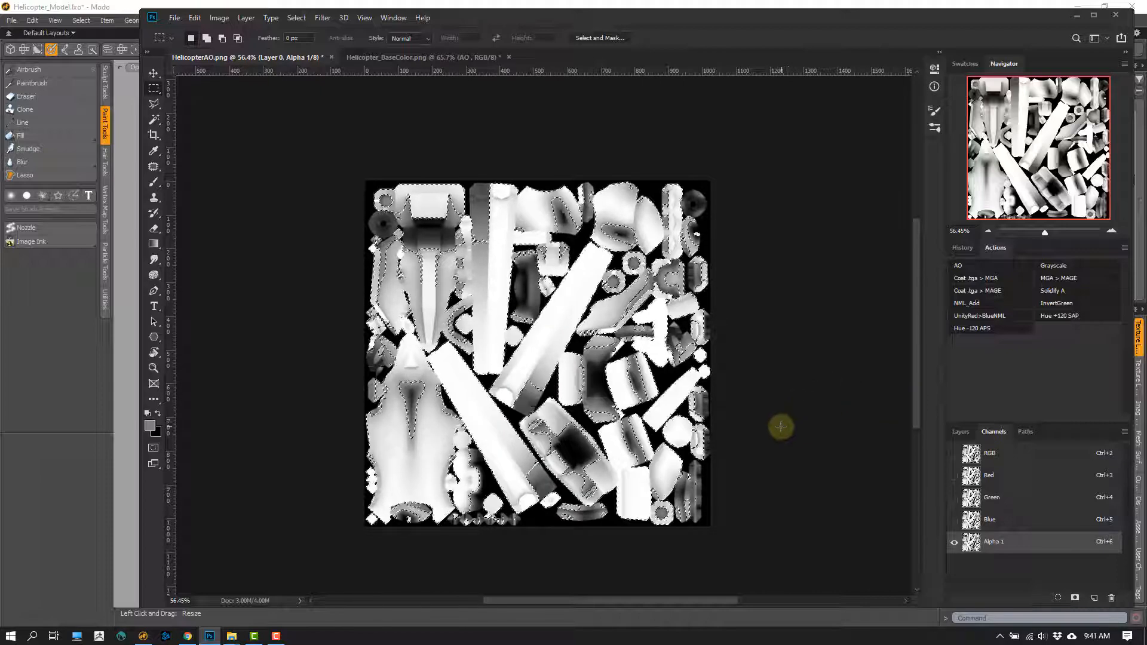
left_click(699, 404)
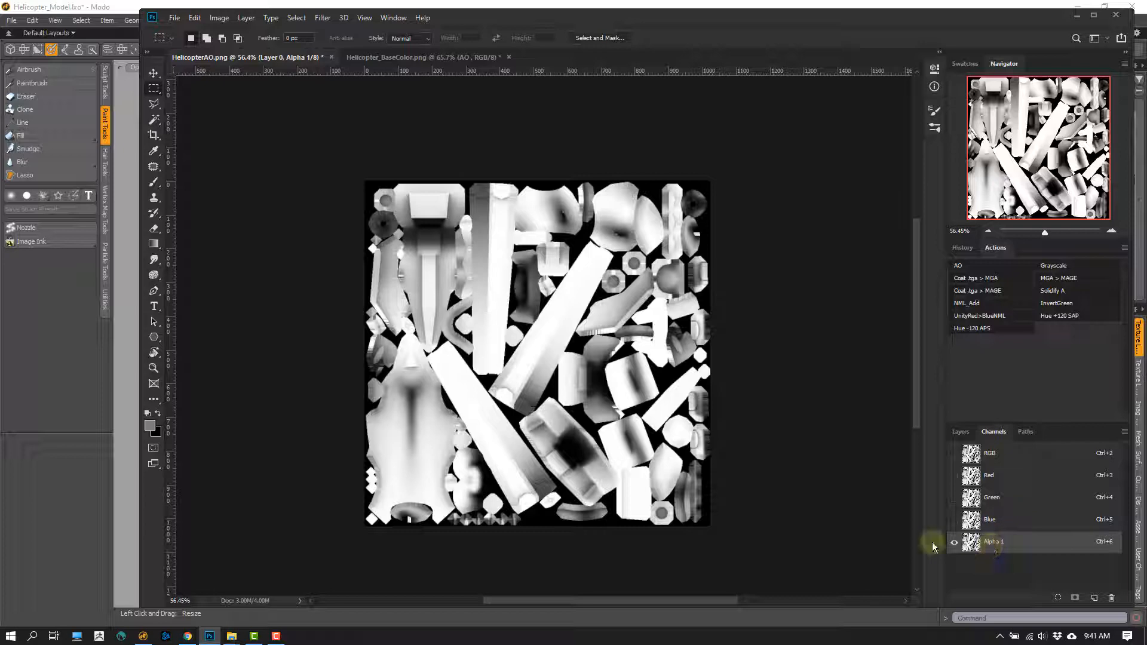
key("ctrl+i")
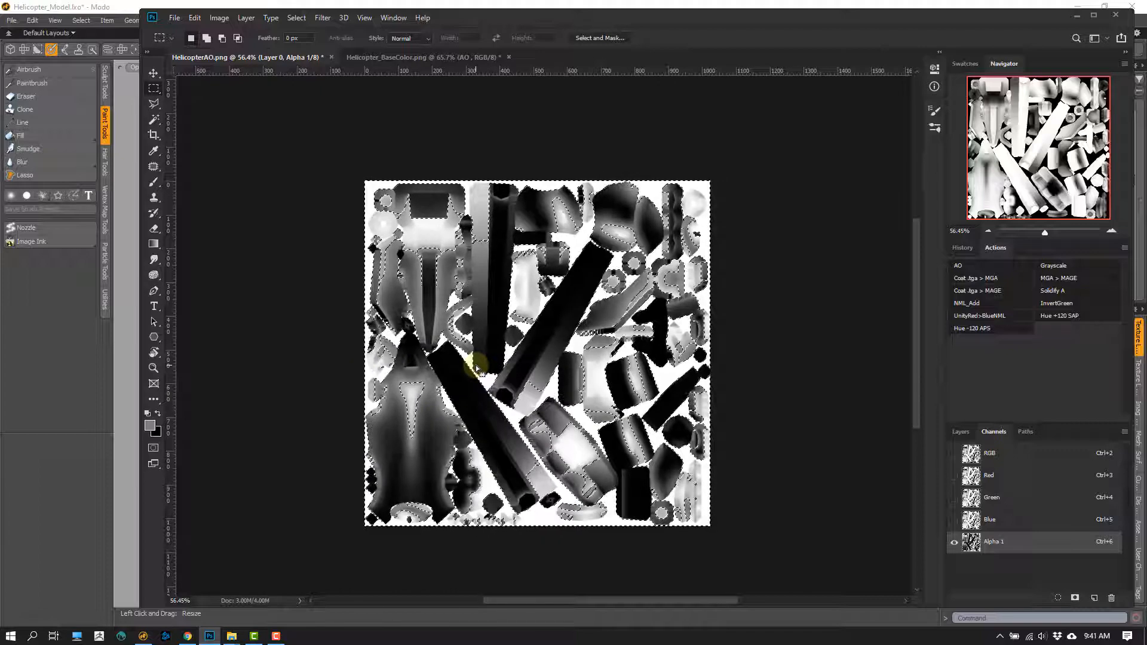
- Add a new layer above Layer 0 and fill the loaded selection with the default black foreground color
left_click(960, 432)
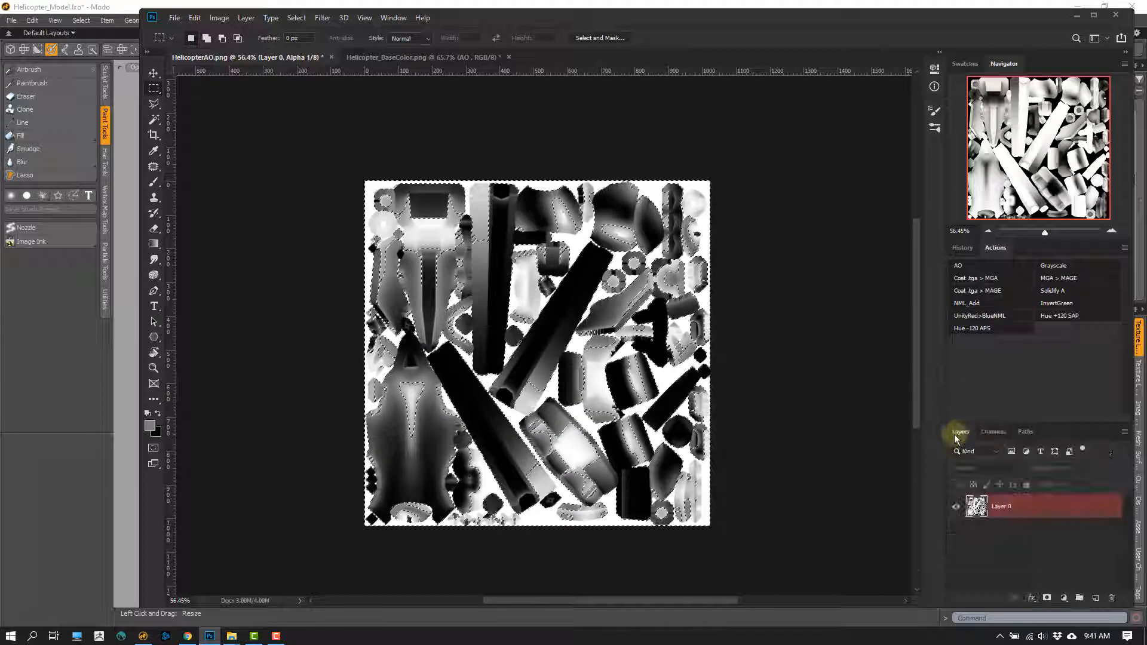
left_click(1096, 598)
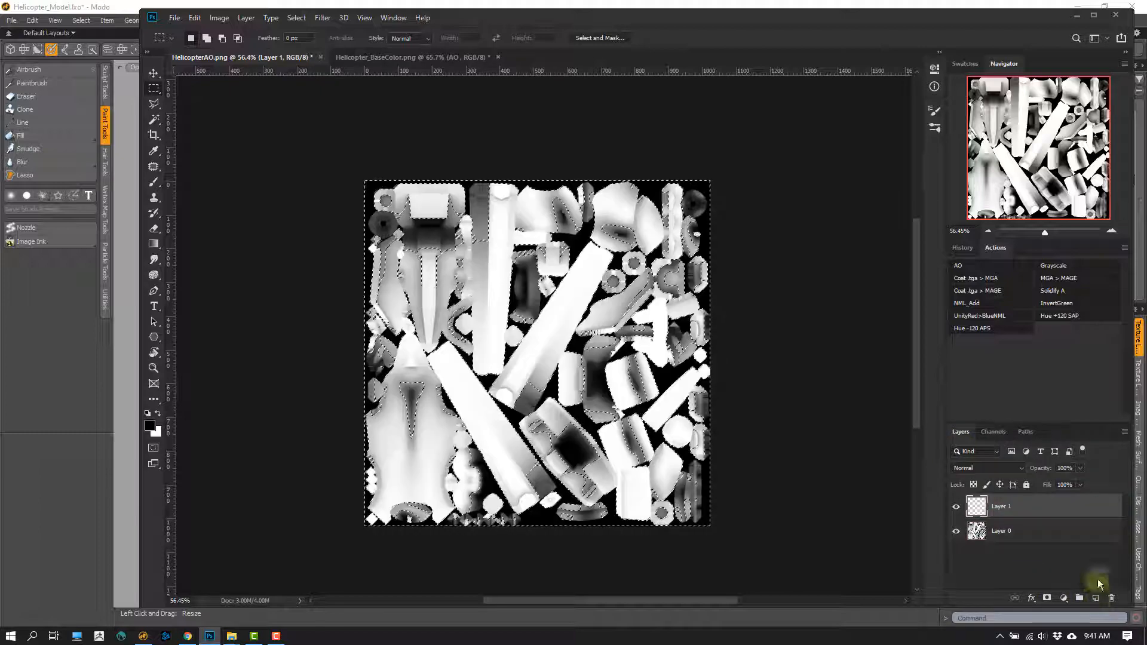
left_click(147, 413)
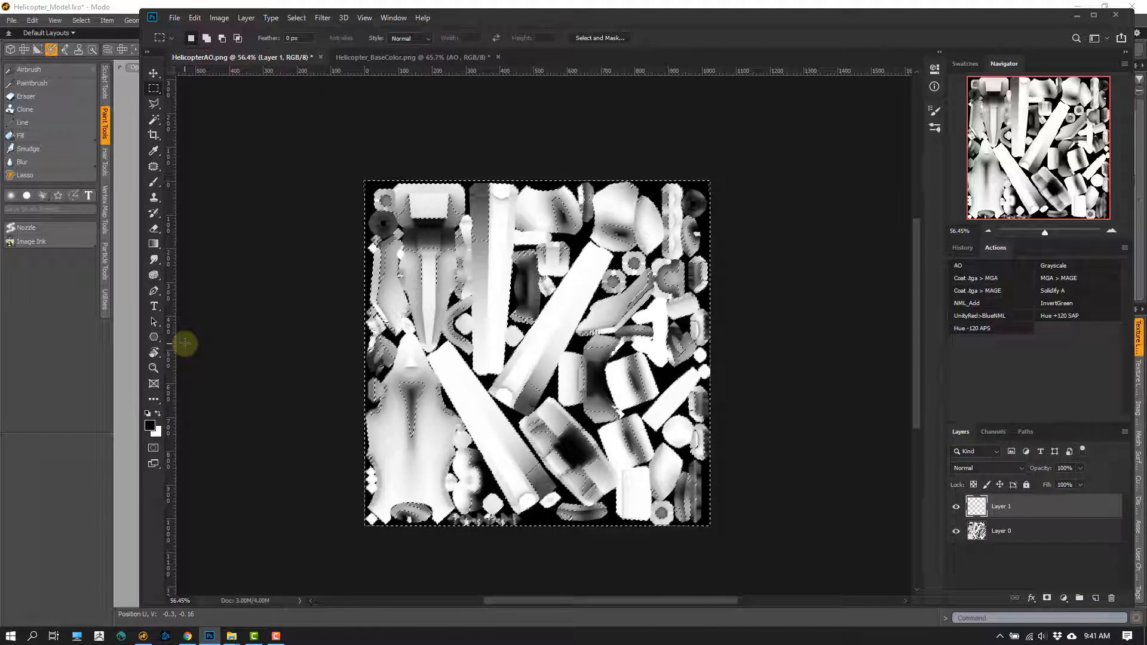
key("alt+BackSpace")
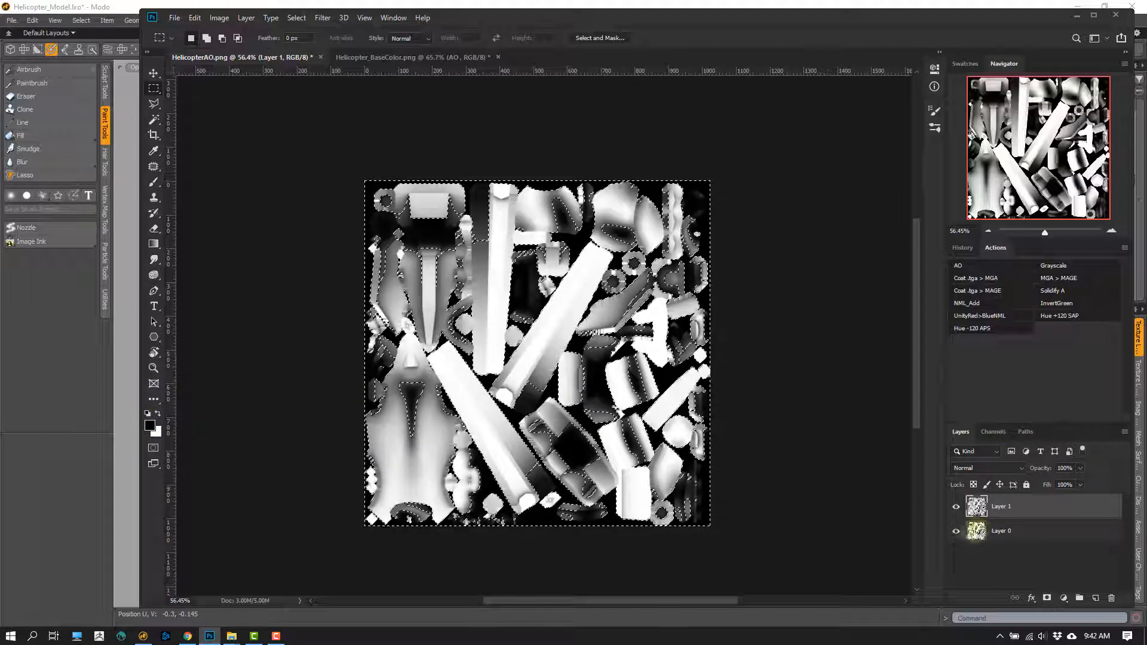
- Hide Layer 0, clear the selection and inspect the black shading against transparency up close
left_click(956, 532)
key("ctrl+d")
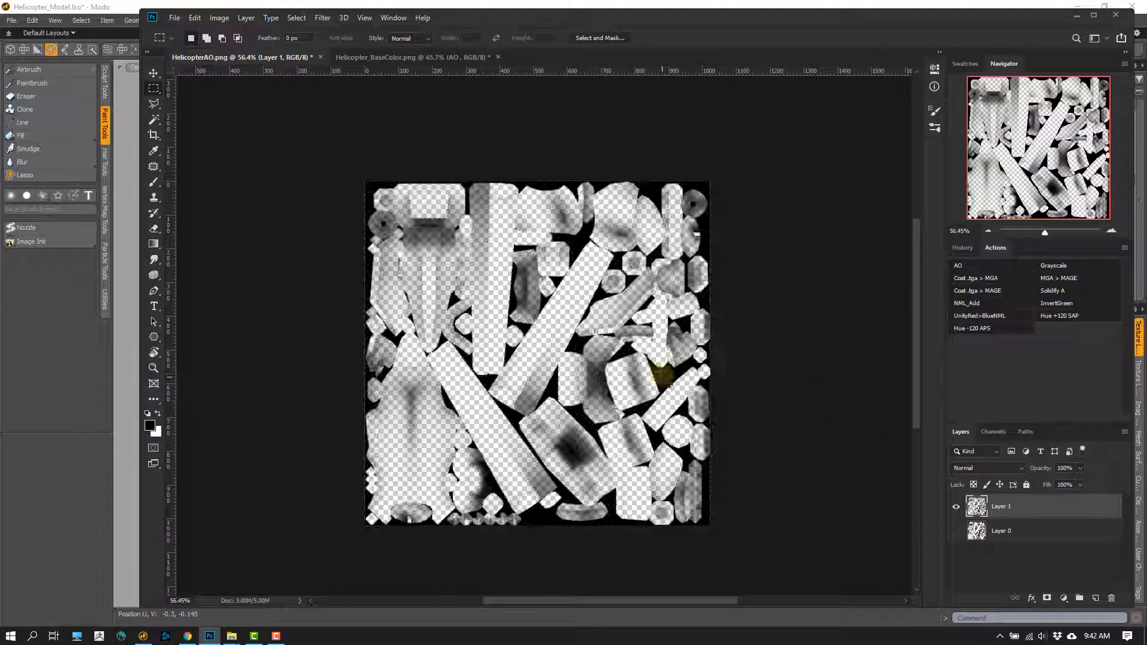
left_click_drag(513, 337, 608, 321, "ctrl")
left_click_drag(591, 366, 508, 342, "ctrl")
left_click_drag(603, 424, 563, 372)
- Delete the black-filled layer, show Layer 0 again and delete the Alpha 1 channel
left_click_drag(974, 507, 1112, 597)
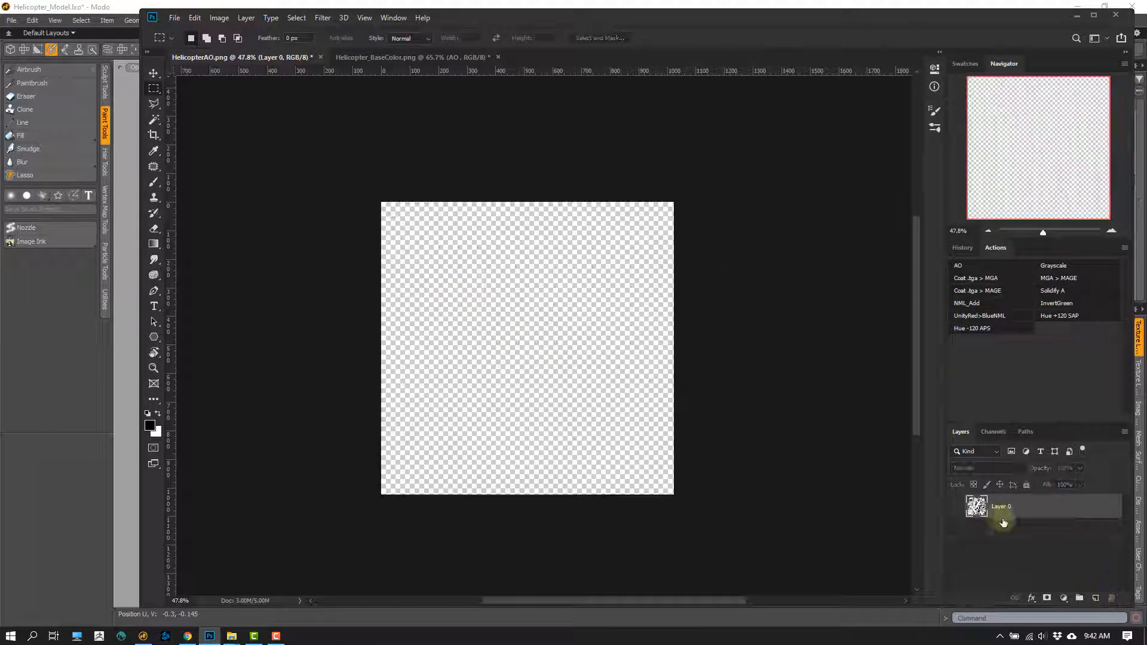
left_click(955, 507)
left_click(993, 432)
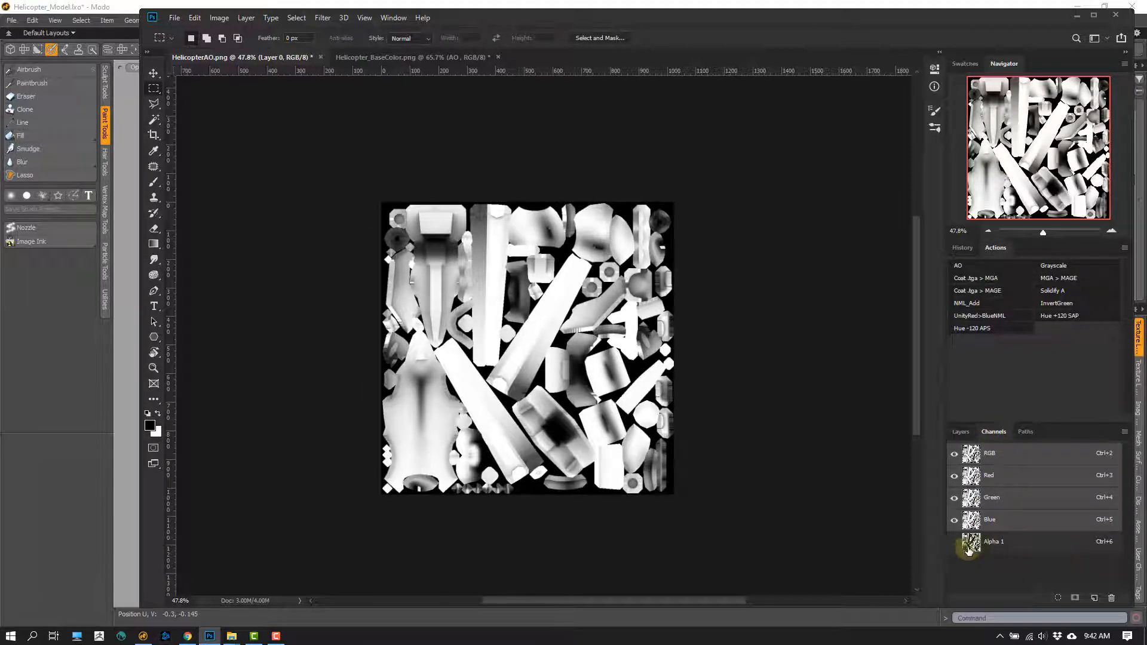
left_click_drag(969, 540, 1111, 598)
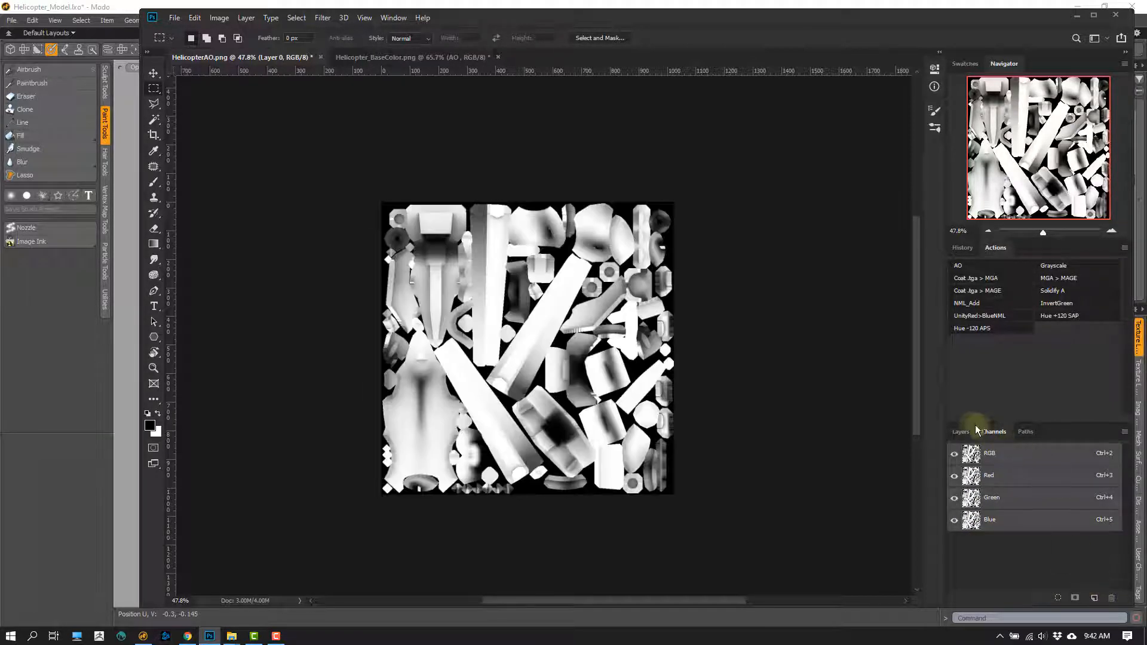
left_click(961, 431)
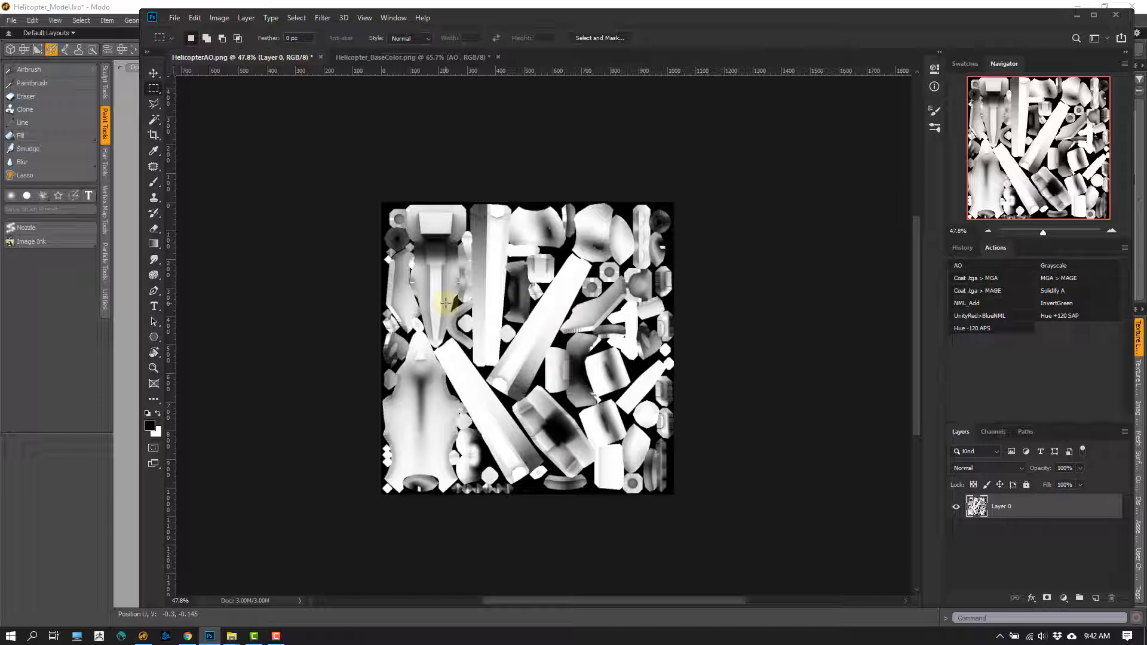
- Select the whole image, paste the copied AO into a new alpha channel, invert it and clear the selection
left_click_drag(346, 179, 700, 542)
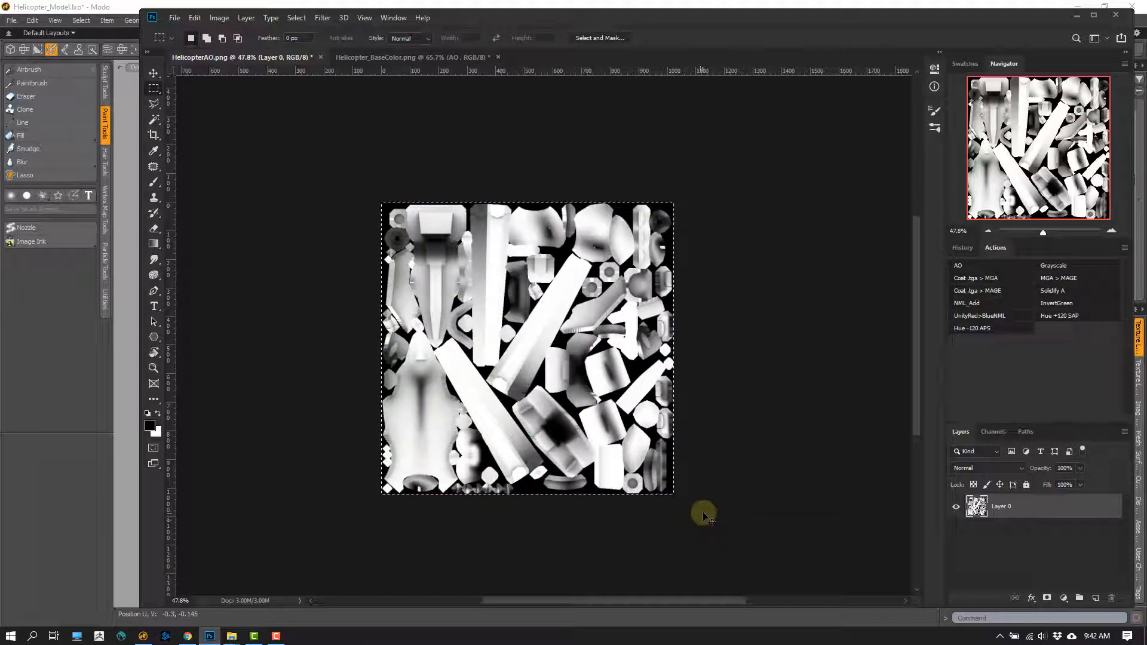
left_click(995, 432)
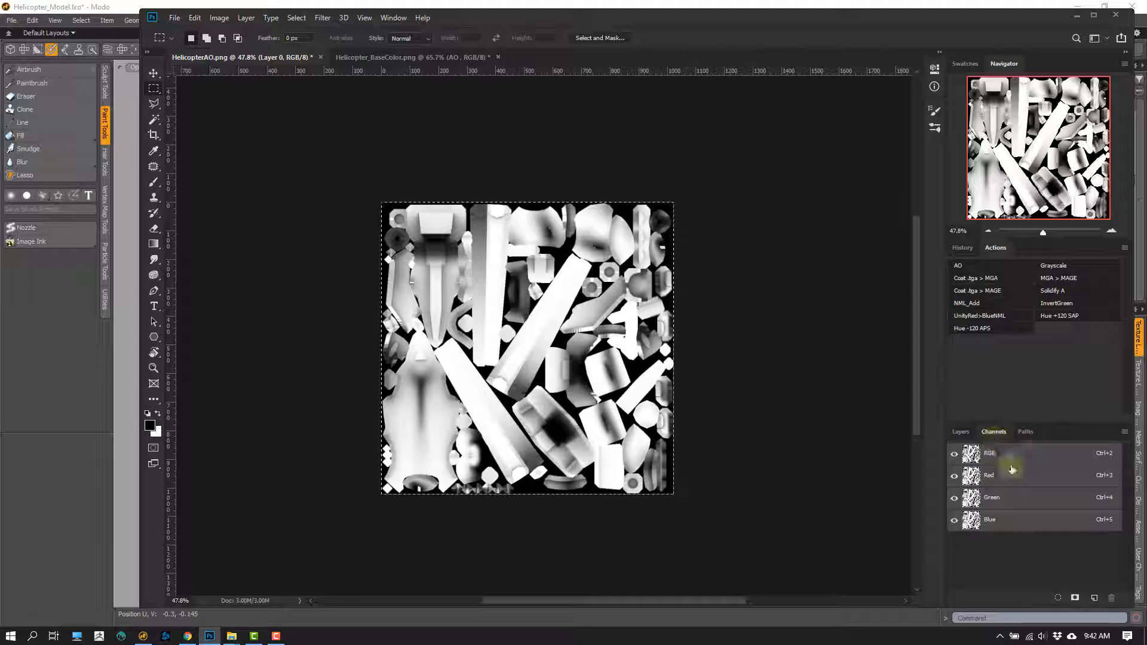
left_click(1093, 598)
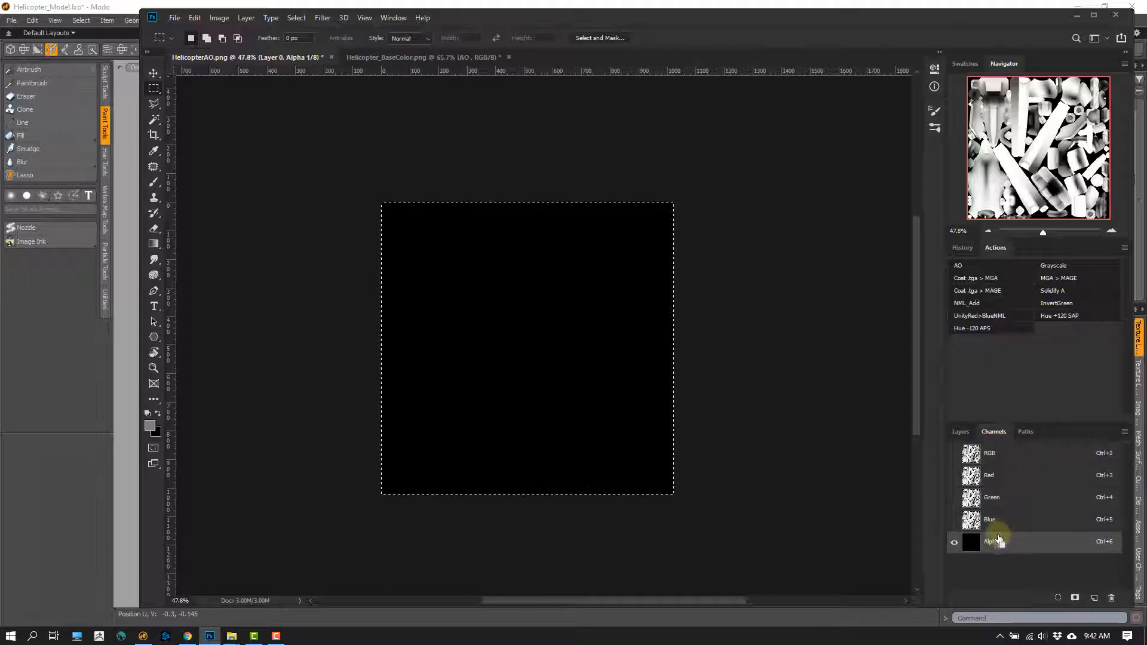
key("ctrl+v")
key("ctrl+i")
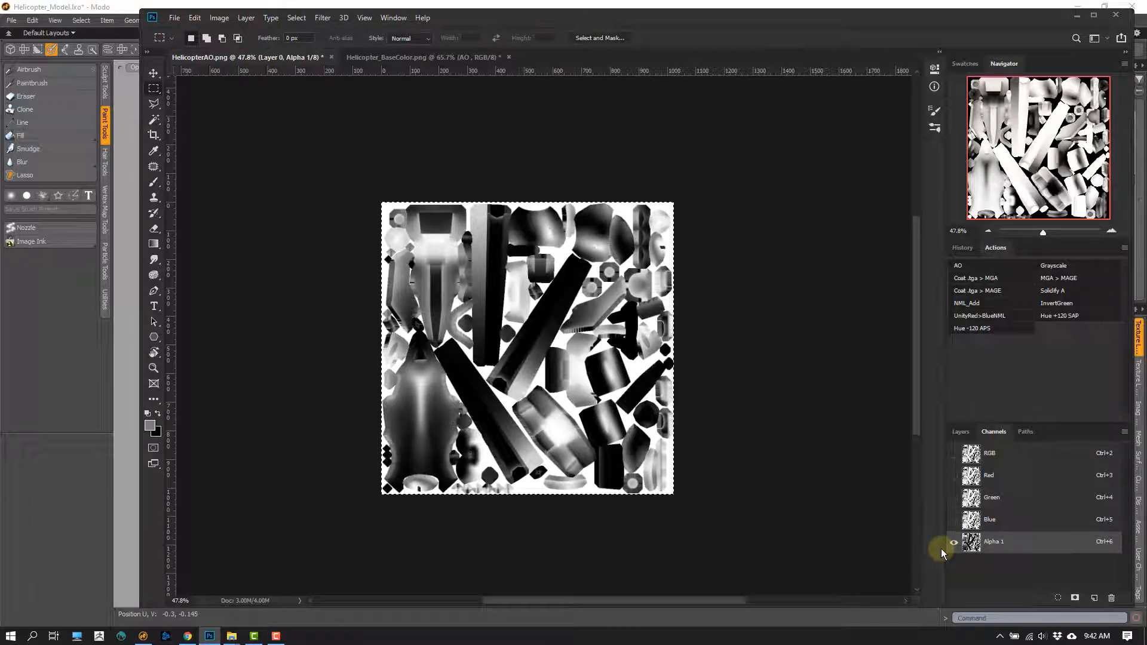
key("ctrl+d")
- Load the inverted alpha channel as a selection and fill it with black on a new ungrouped layer above Layer 0
left_click(972, 544, "ctrl")
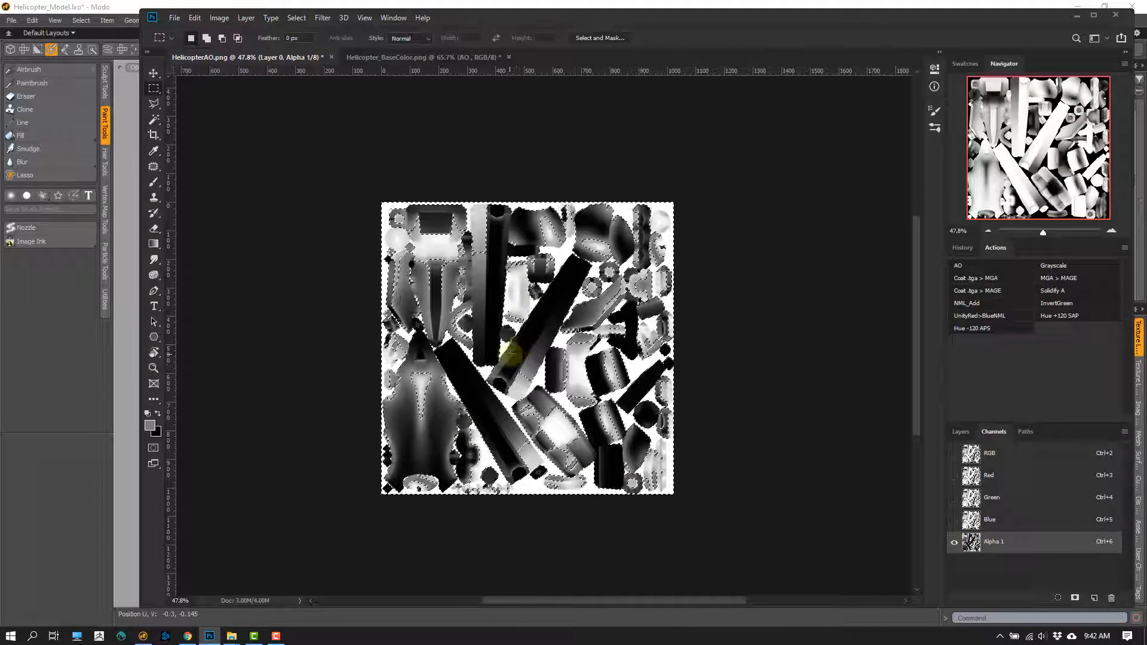
left_click(960, 431)
left_click(1079, 597)
left_click(1095, 597)
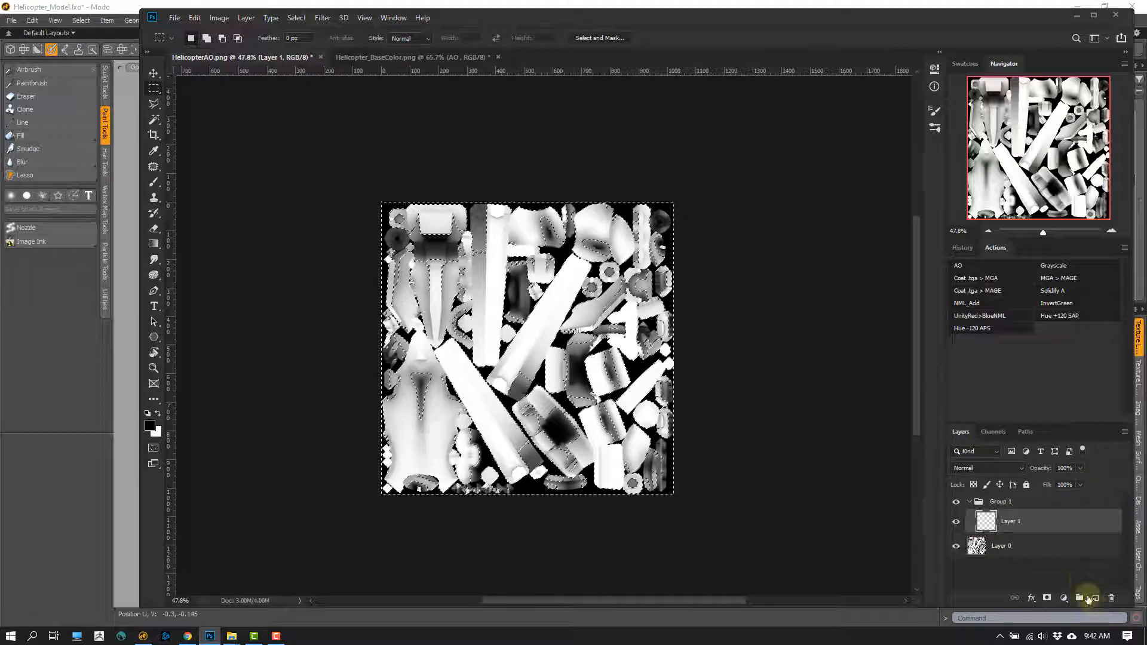
key("ctrl+shift+g")
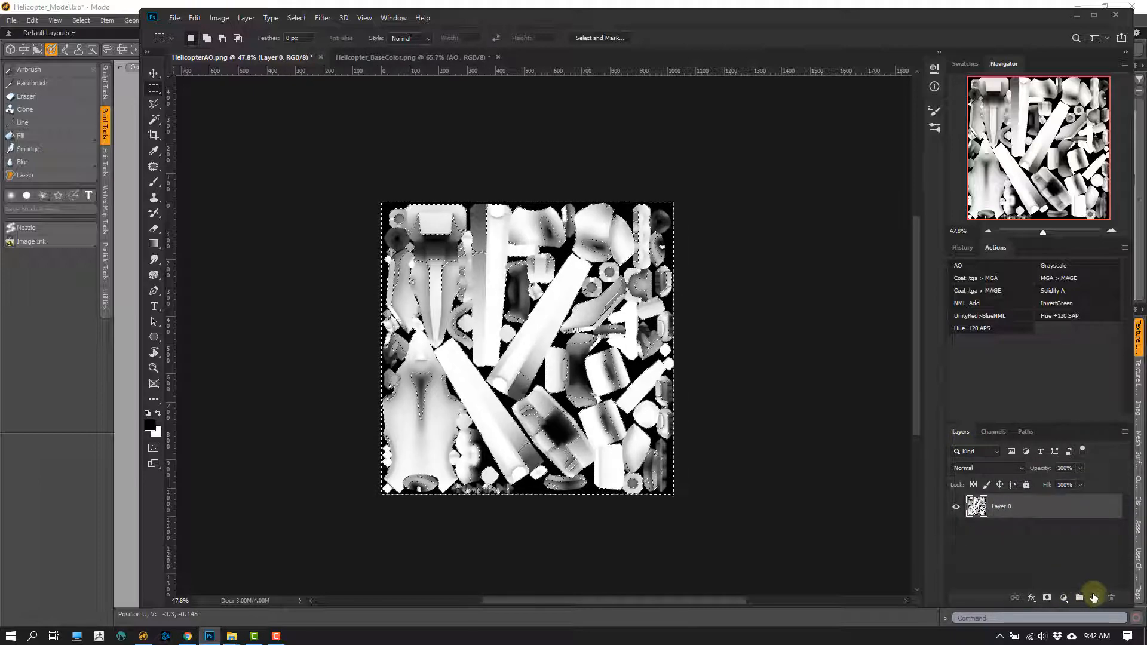
key("alt+BackSpace")
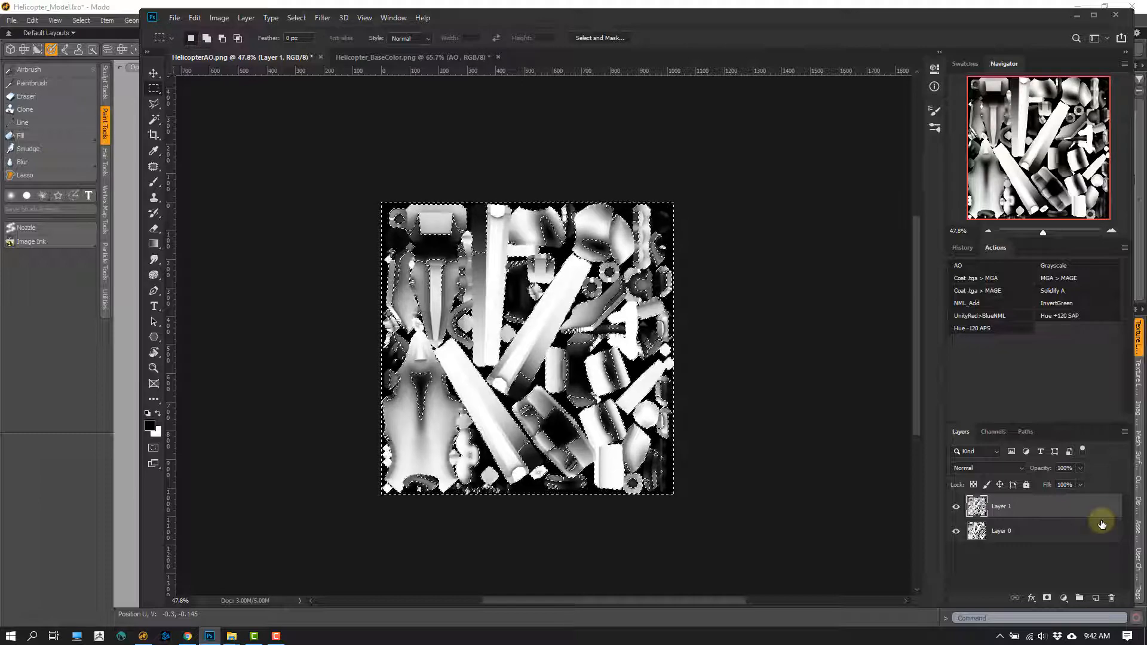
- Delete Layer 0, clear the selection and inspect the remaining transparent AO layer up close
left_click_drag(976, 530, 1111, 599)
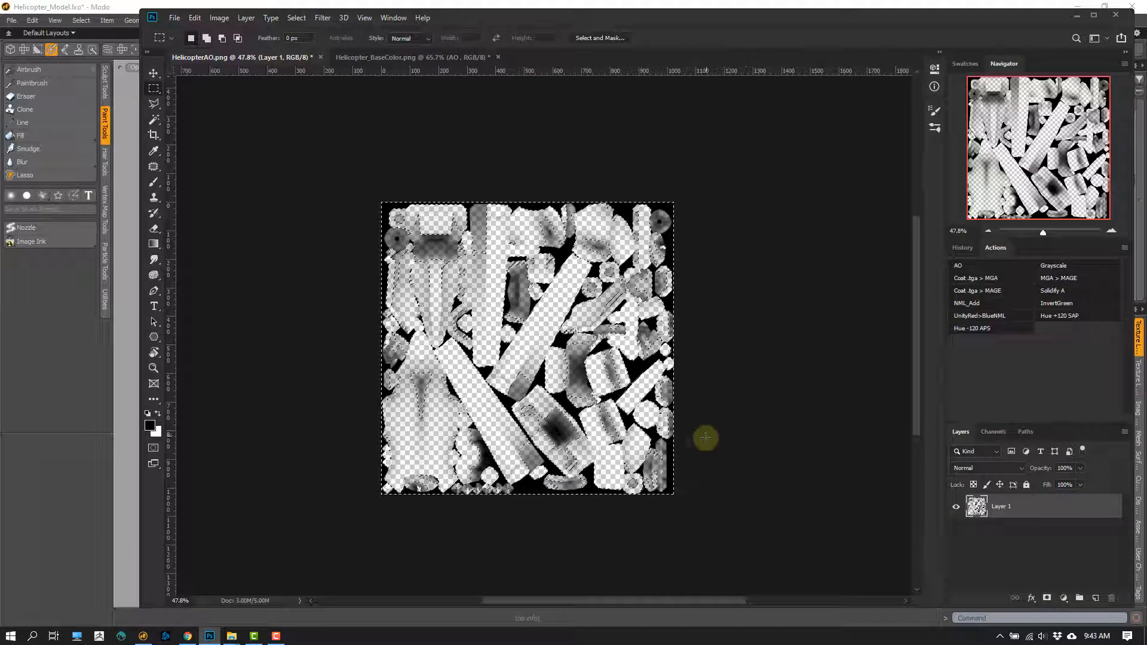
key("ctrl+d")
left_click_drag(485, 330, 545, 320, "ctrl")
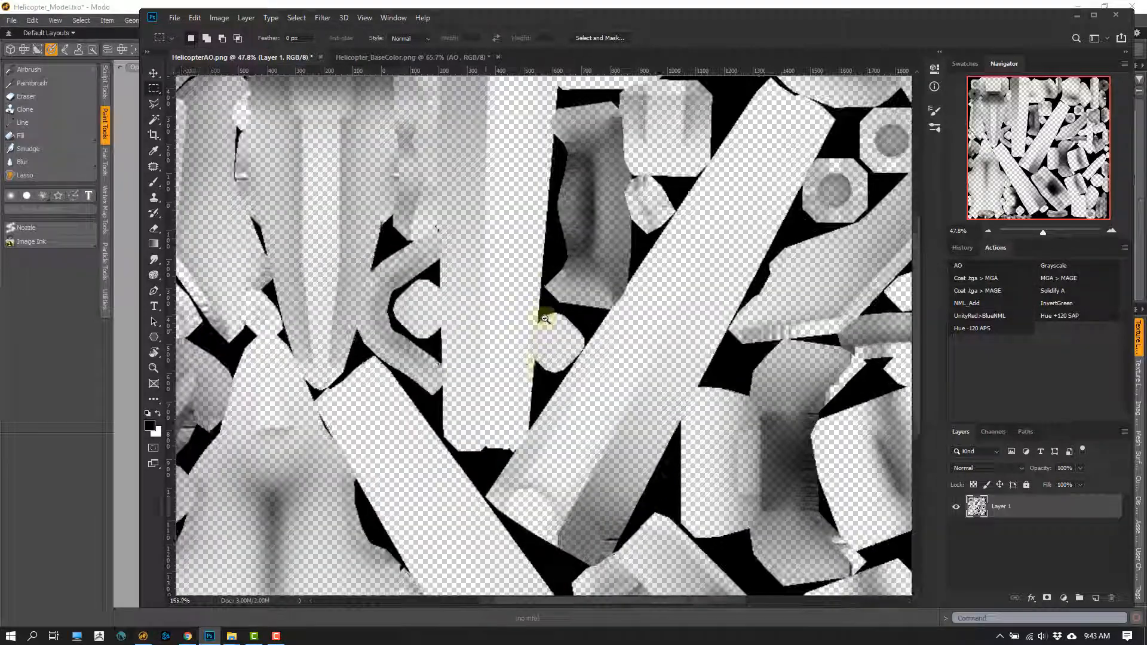
- Try to copy the transparent AO layer into Helicopter_BaseColor.png and undo the placement
left_click_drag(425, 355, 378, 328, "ctrl")
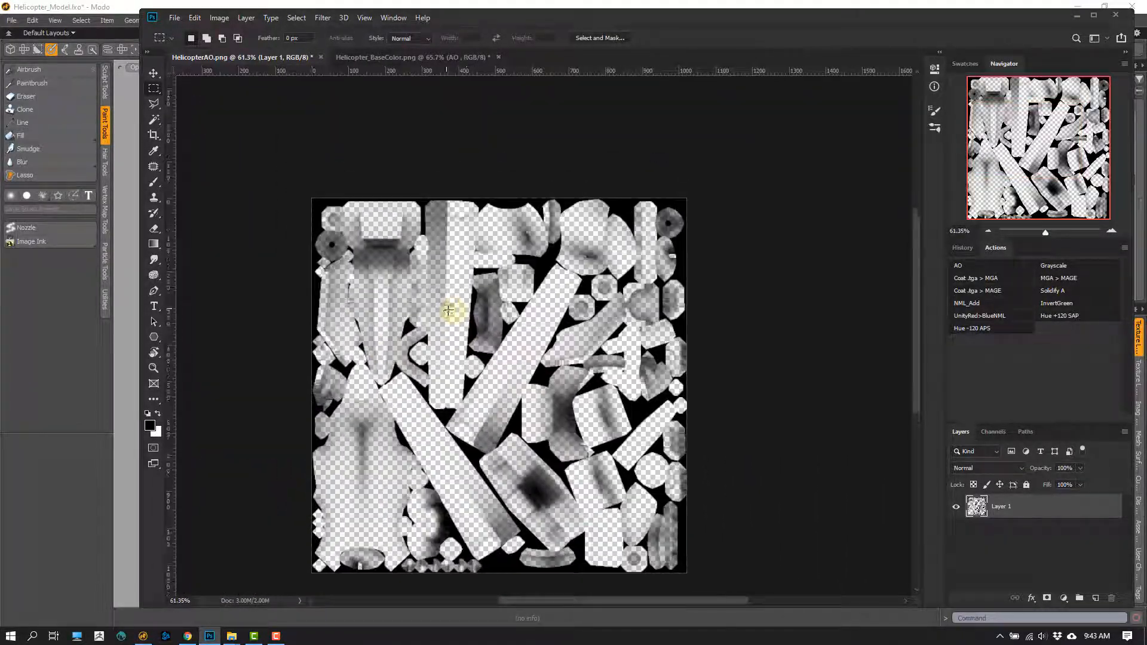
key("v")
left_click_drag(414, 245, 514, 316)
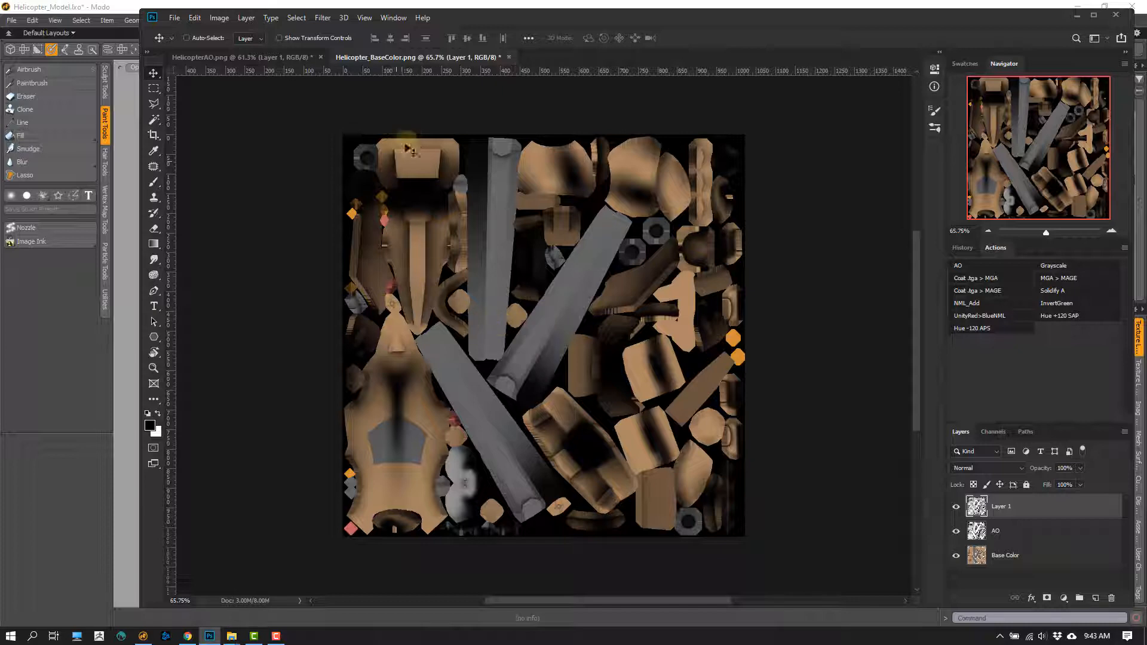
key("ctrl+z")
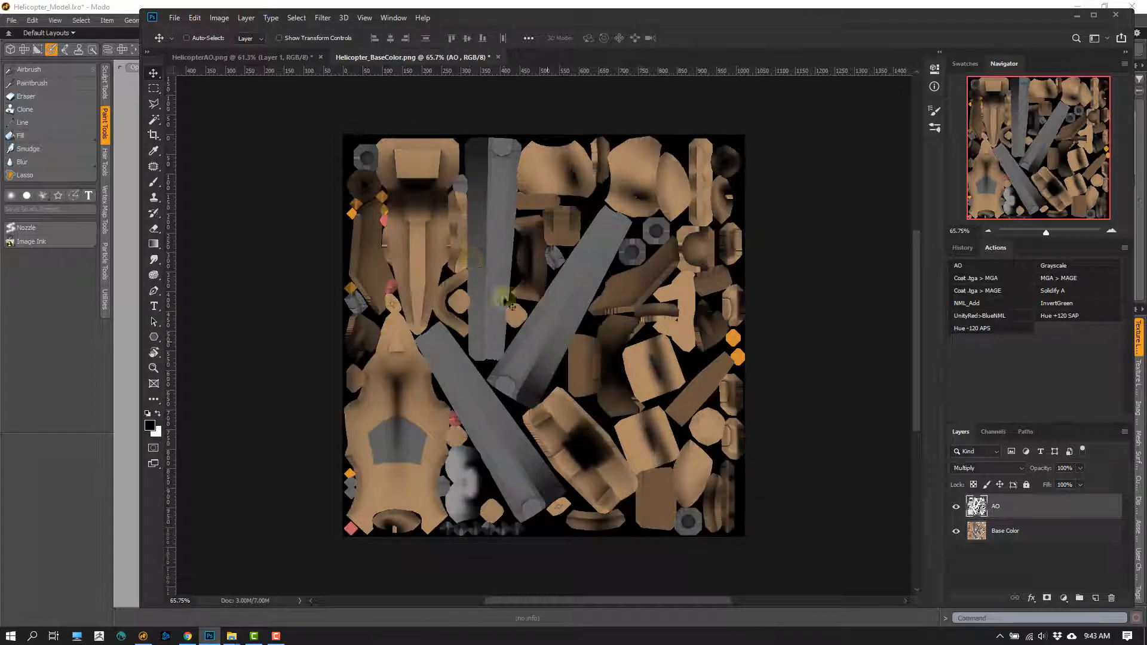
- Copy Layer 1 from HelicopterAO.png into Helicopter_BaseColor.png above the AO layer and rename it AO_Alt
left_click(279, 58)
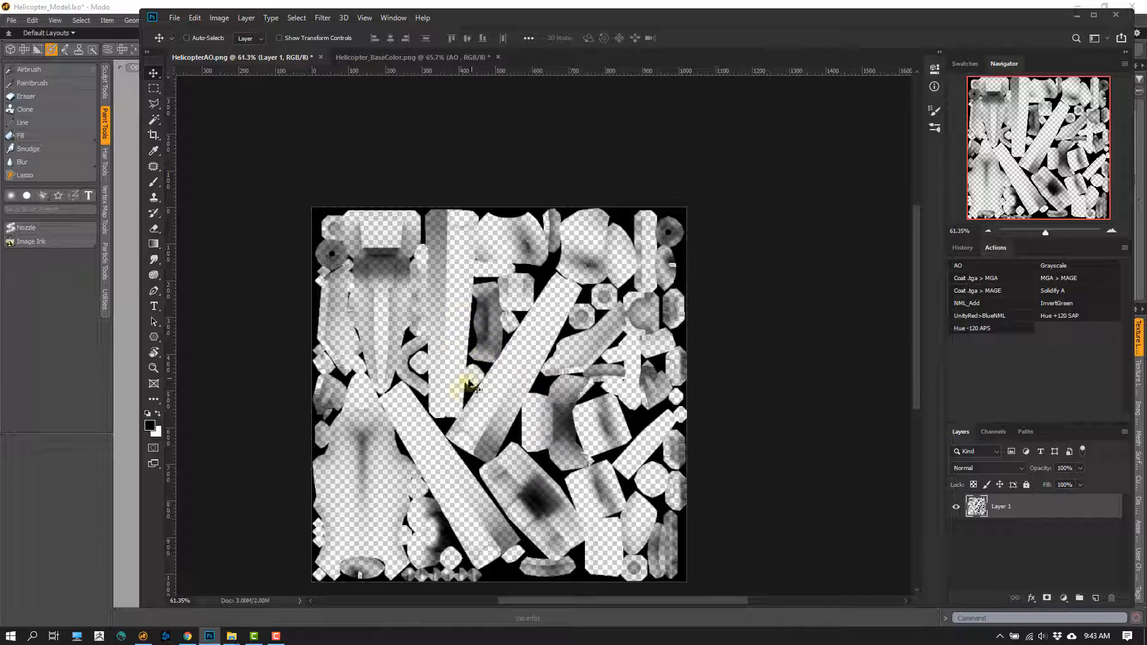
left_click_drag(470, 385, 525, 324)
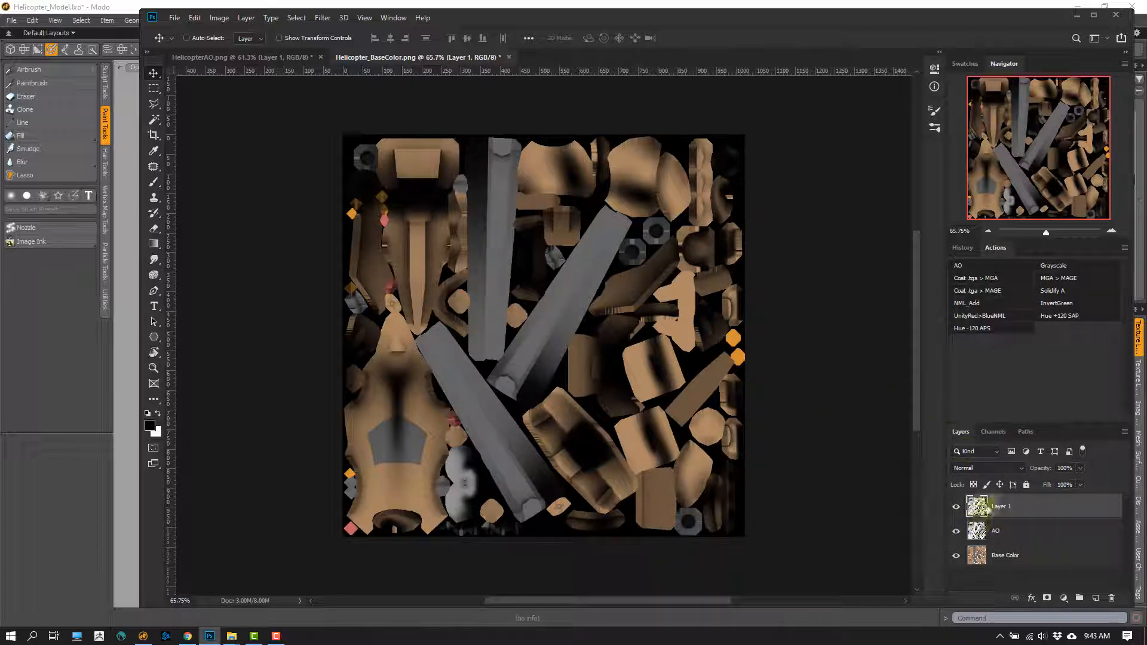
double_click(1000, 507)
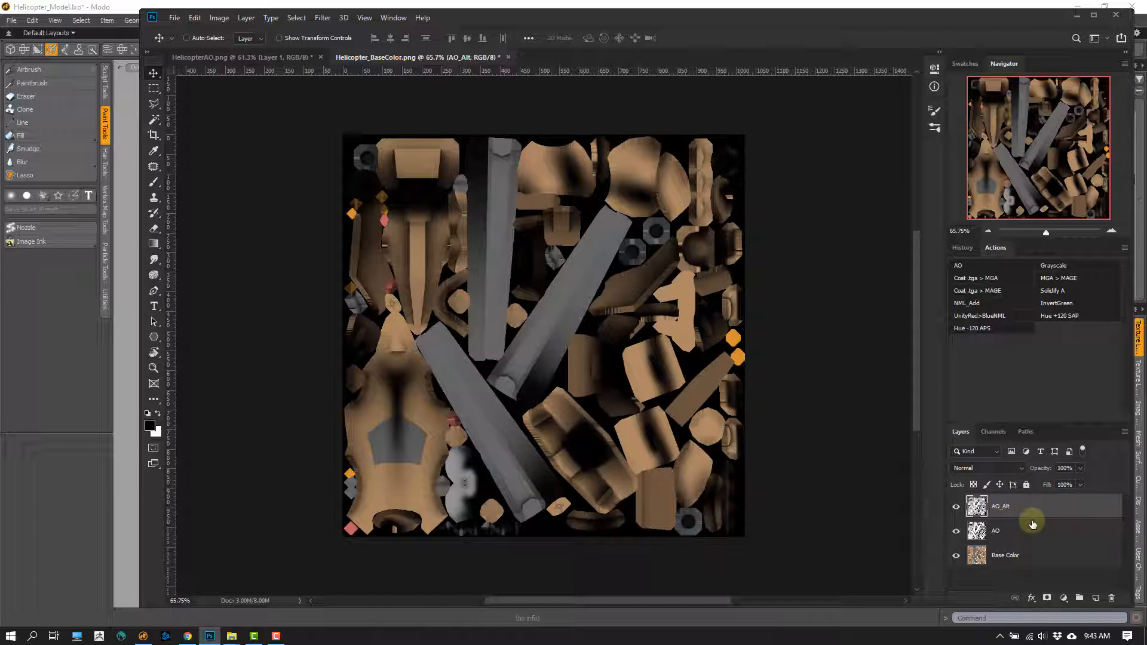
- Hide AO_Alt and examine the original AO layer and its blend mode, first alone and with Base Color shown again
left_click(956, 507)
left_click(956, 531)
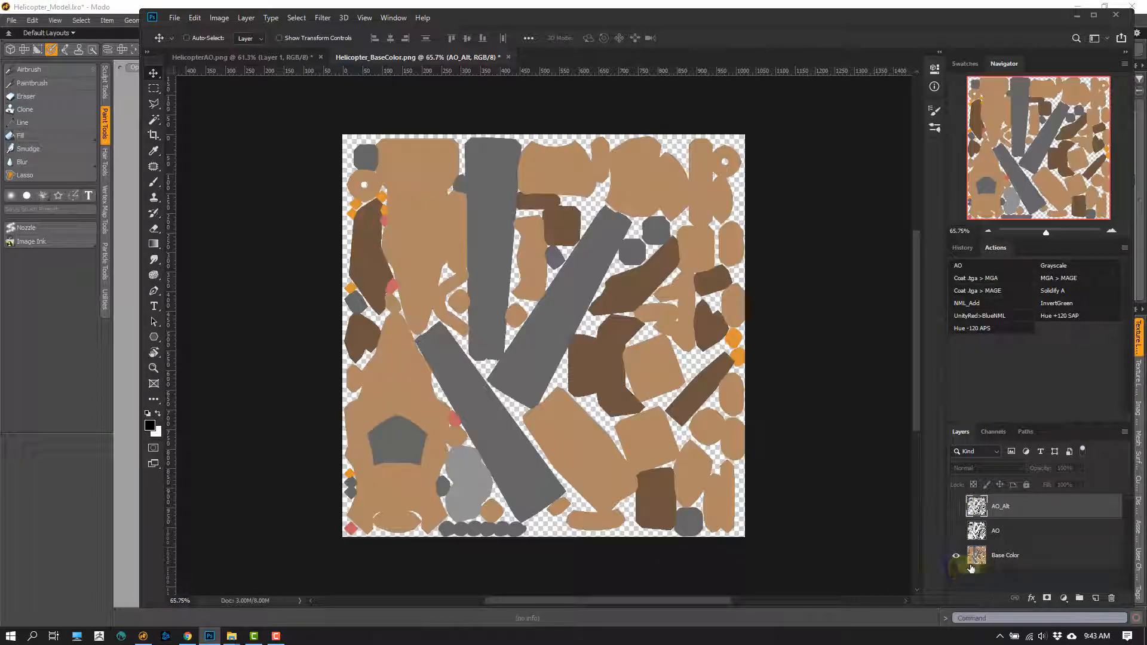
left_click(980, 532)
left_click(957, 555)
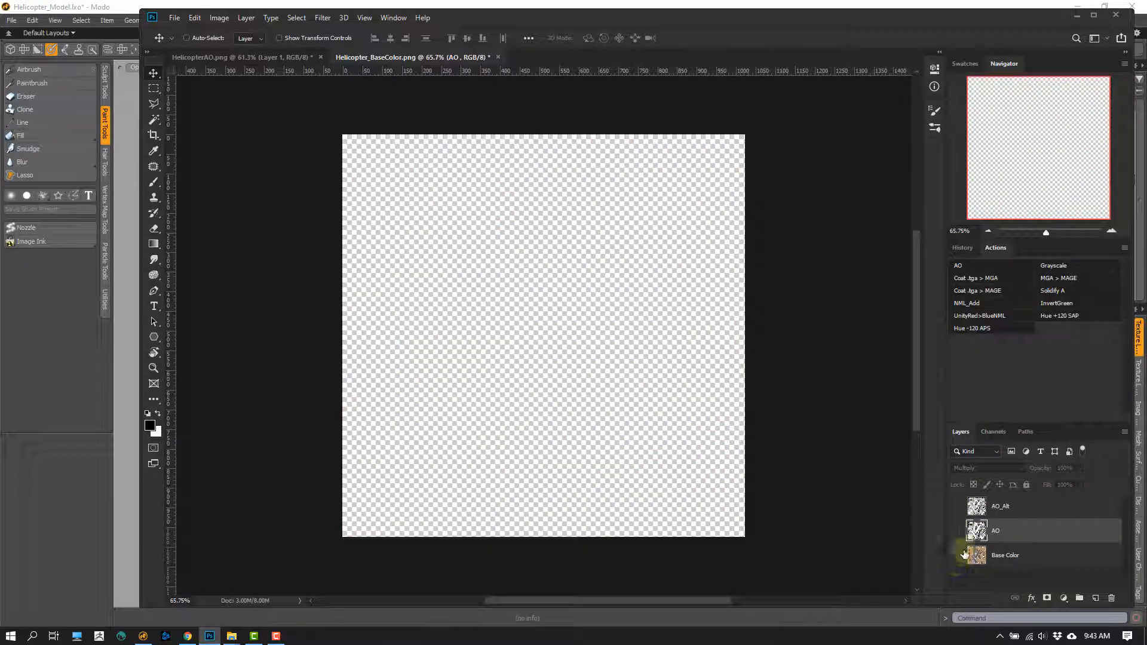
left_click(956, 531)
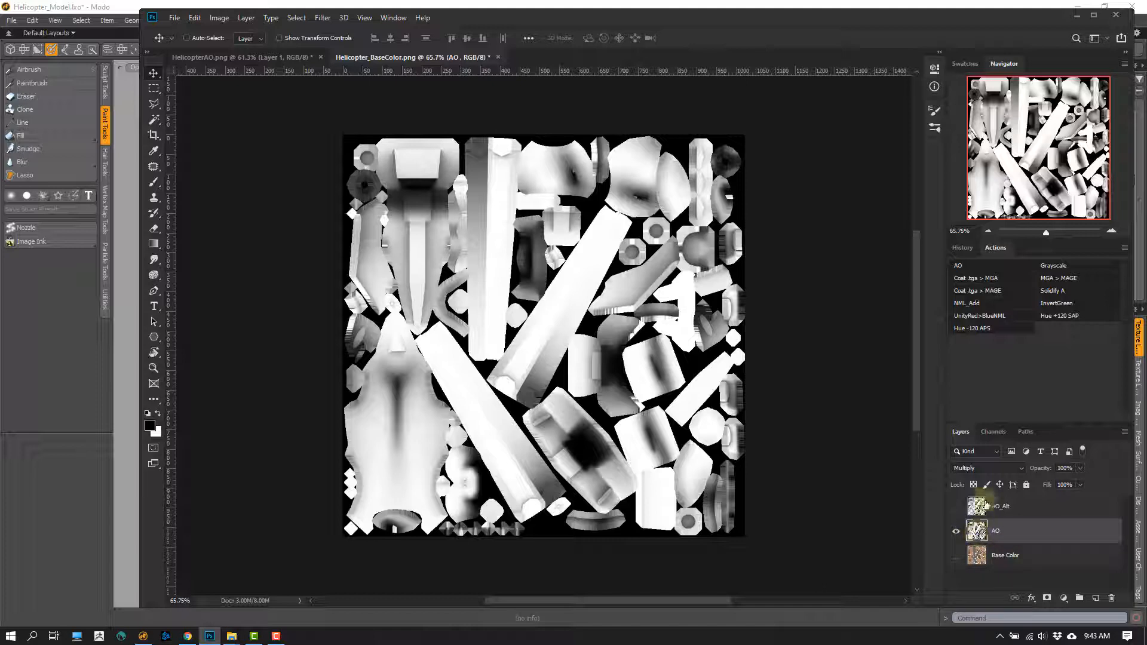
left_click(990, 467)
left_click(879, 521)
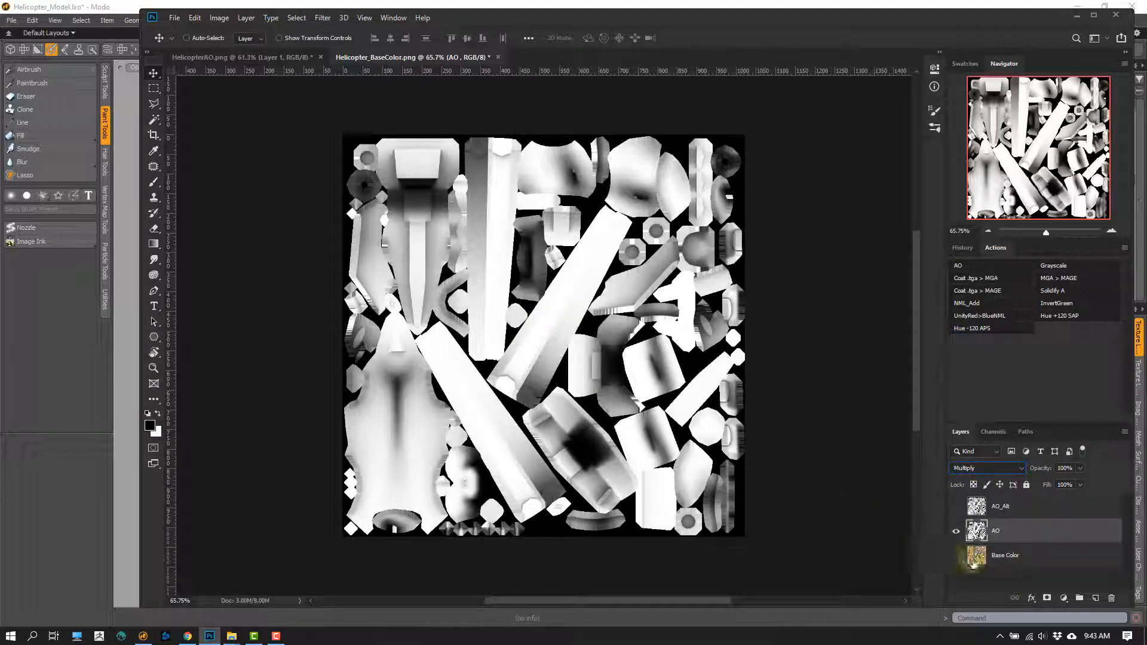
left_click(959, 556)
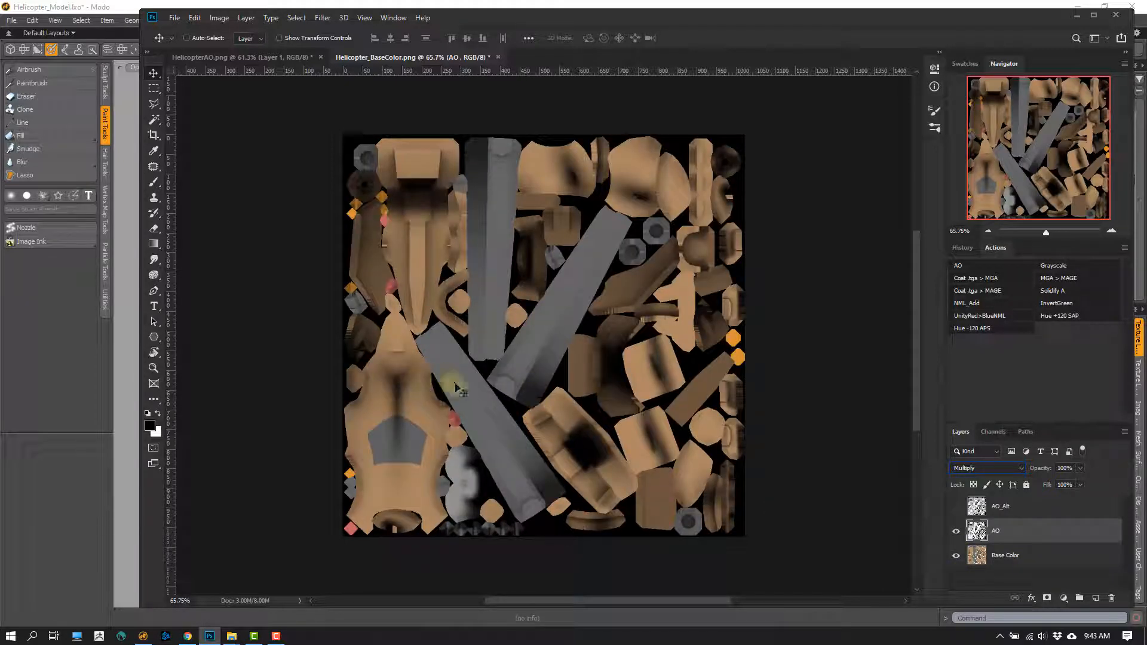
- Compare the AO and AO_Alt shading up close on the helicopter body by alternating their visibility, leaving only AO_Alt shown over Base Color
key("v")
left_click_drag(408, 415, 437, 308, "ctrl")
key("alt+shift+m")
left_click_drag(437, 308, 442, 276, "ctrl")
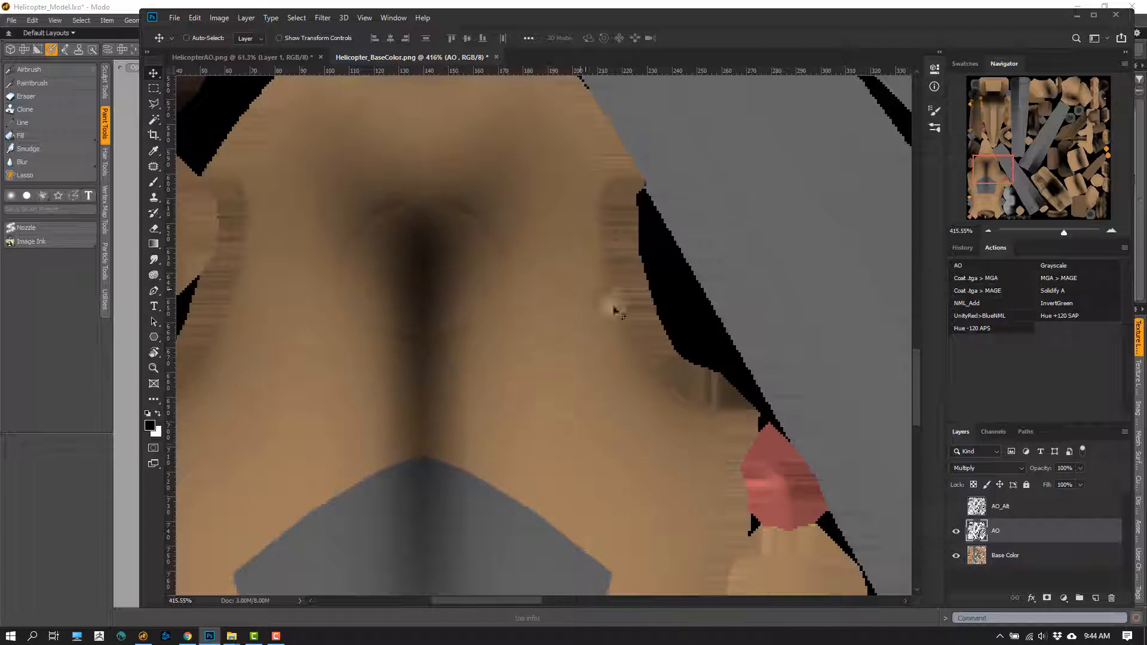
left_click(956, 531)
left_click(955, 508)
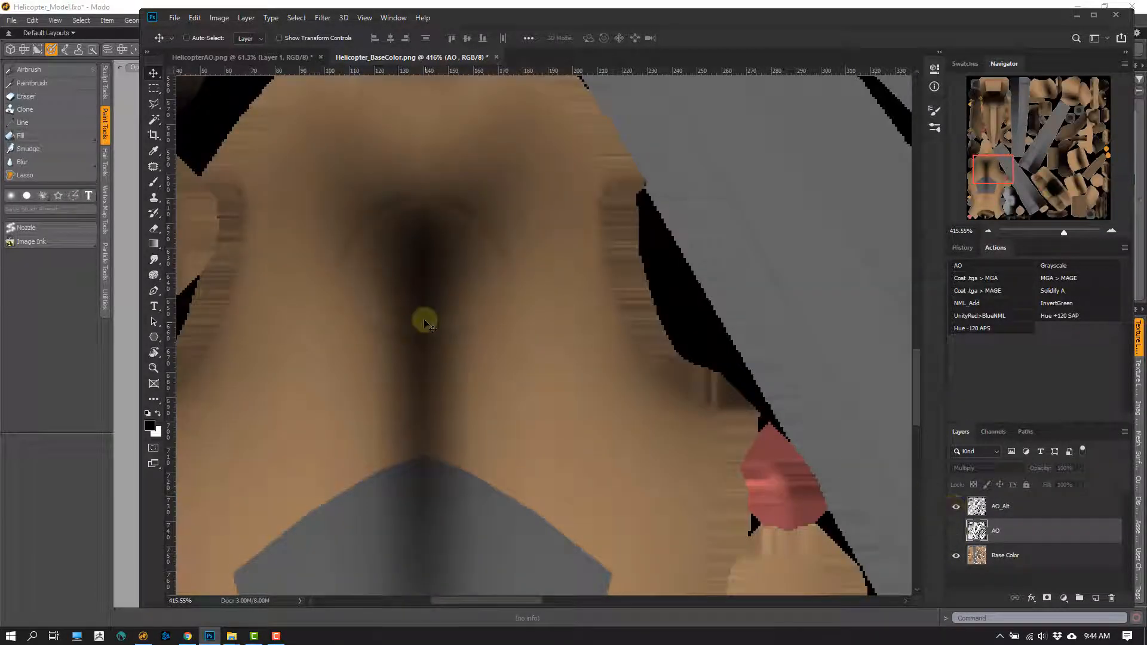
double_click(958, 530)
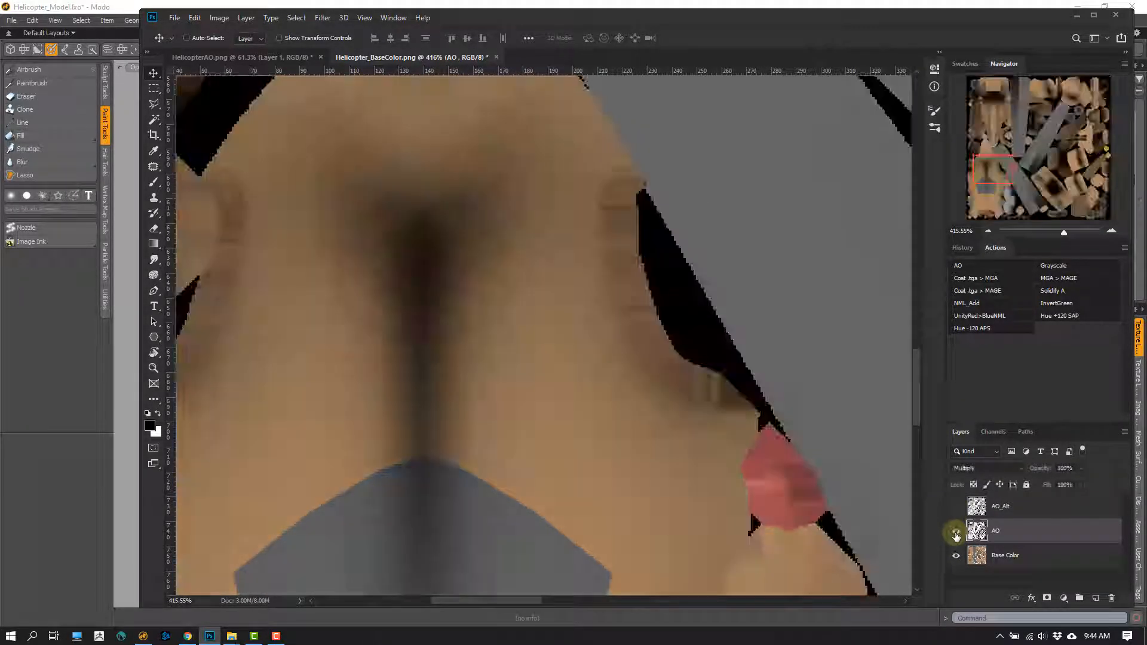
left_click(956, 530)
left_click(956, 508)
left_click(956, 507)
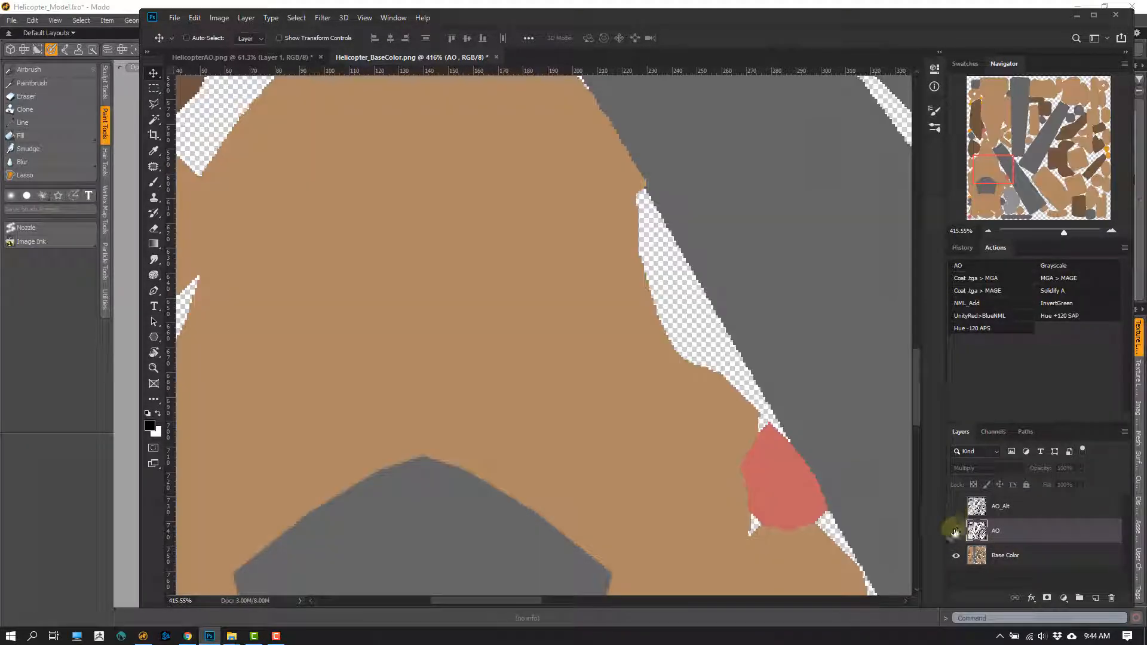
left_click(956, 508)
double_click(956, 508)
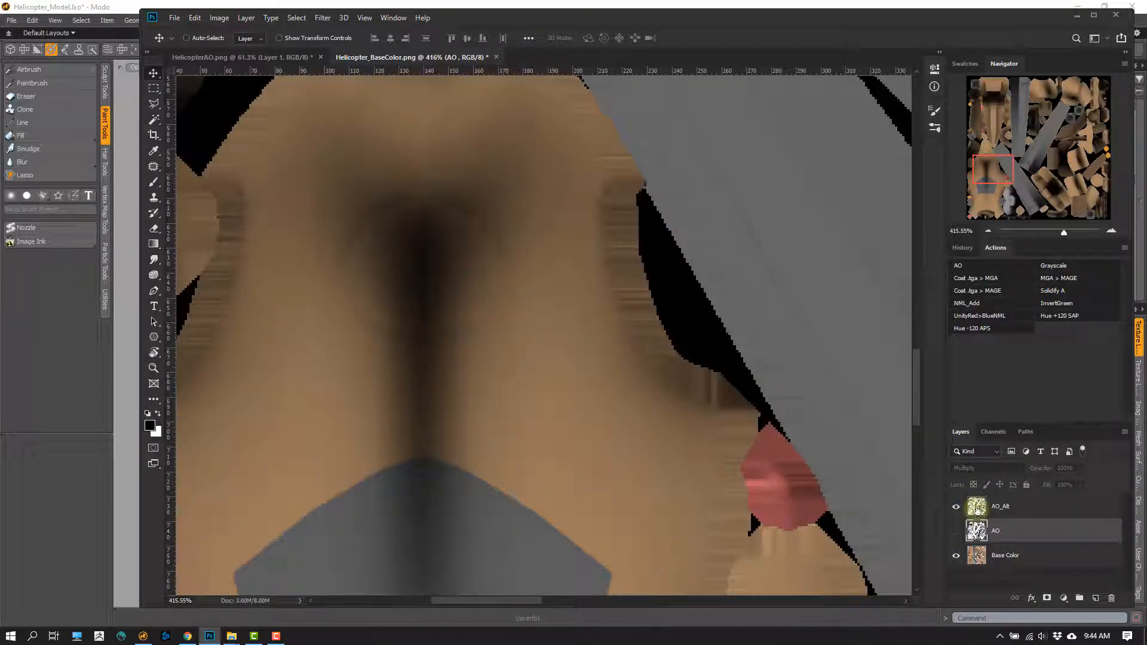
- Set the AO_Alt layer's blend mode to Soft Light
left_click(999, 510)
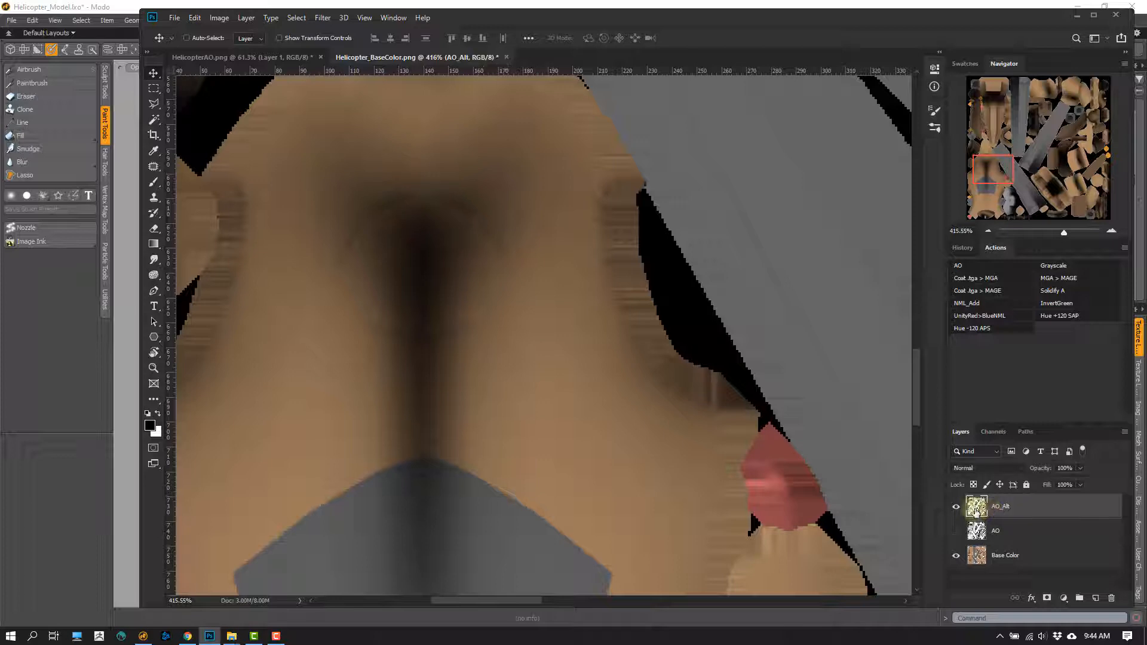
left_click(985, 474)
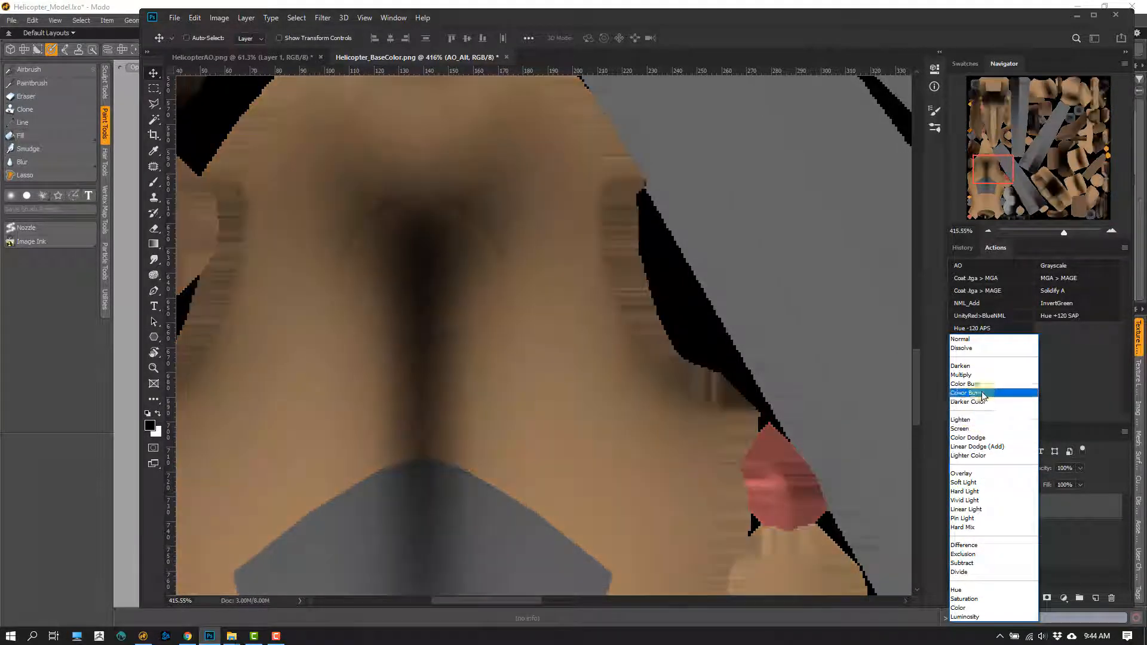
left_click(963, 483)
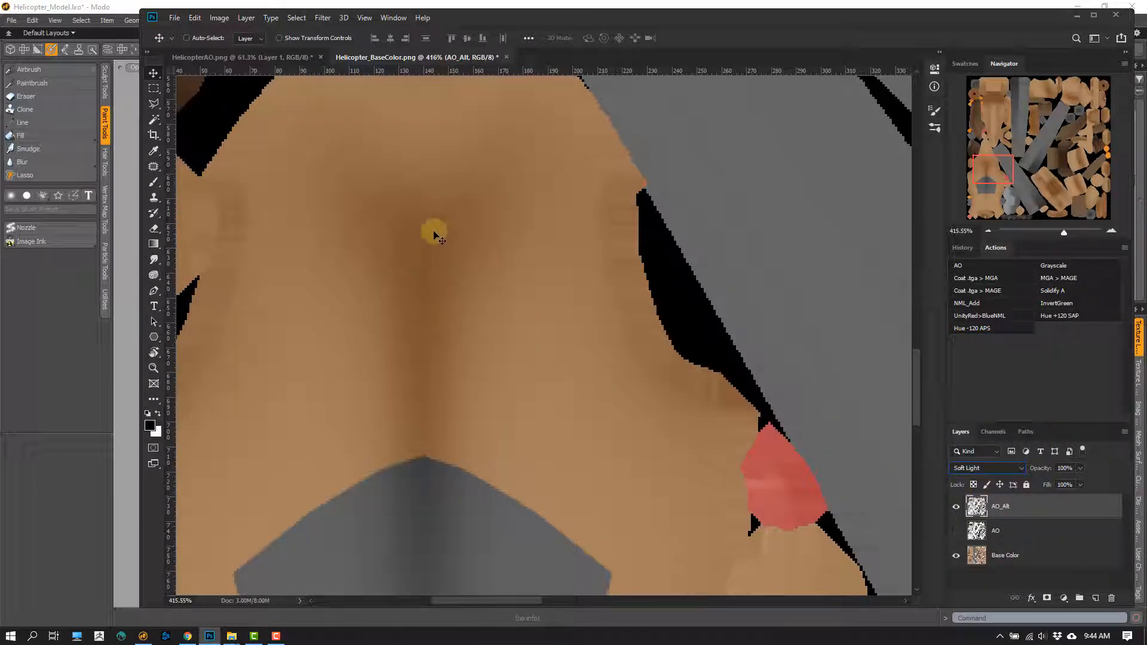
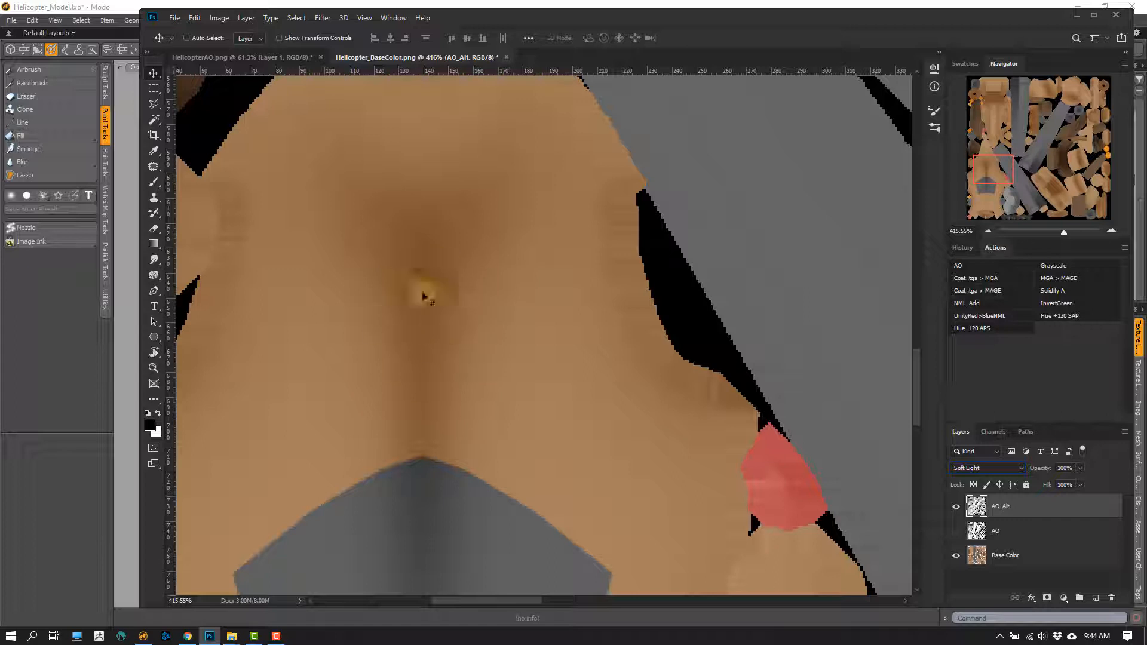
- Compare the Multiply AO layer with the Soft Light AO_Alt layer up close on the helicopter body by alternating their visibility over Base Color
left_click(956, 509)
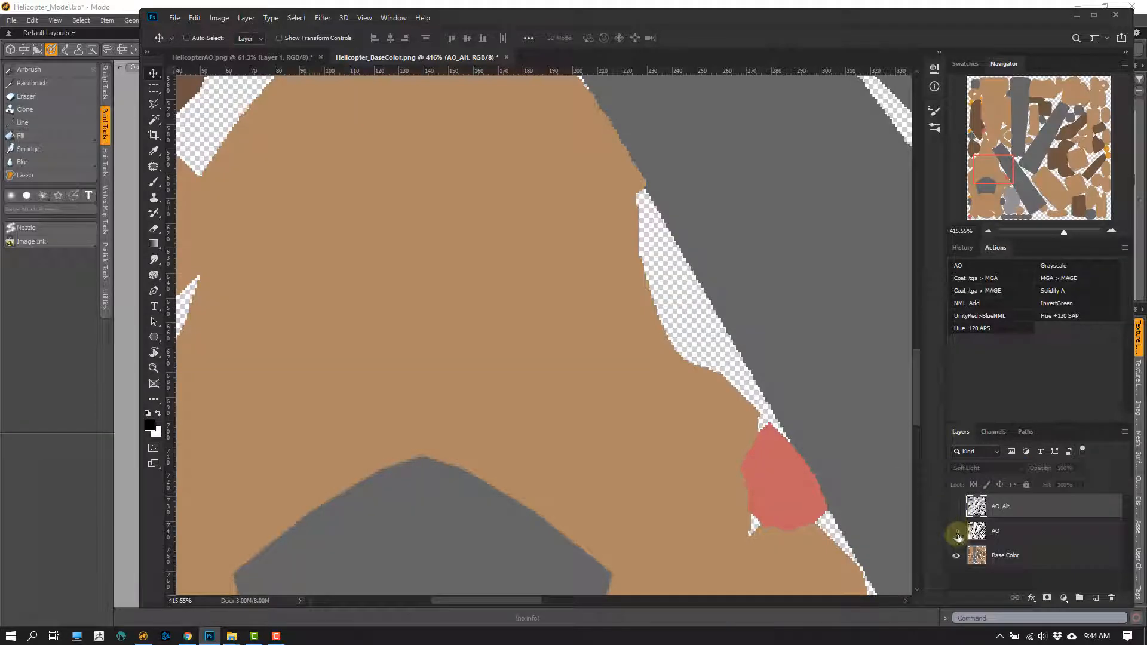
left_click(957, 532)
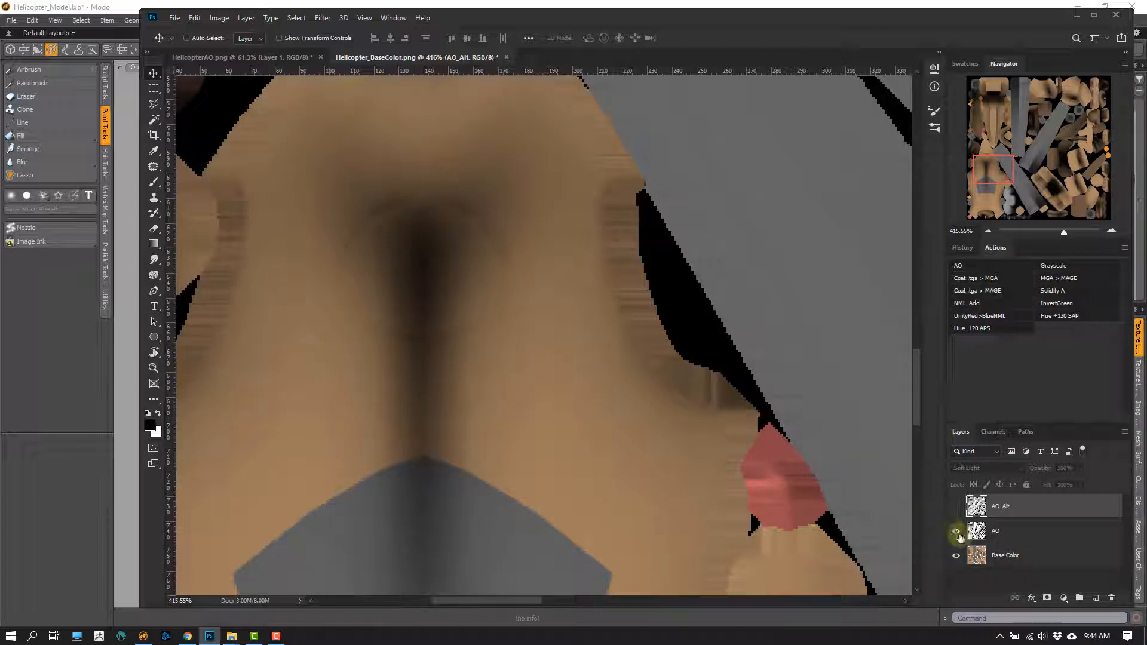
left_click(995, 531)
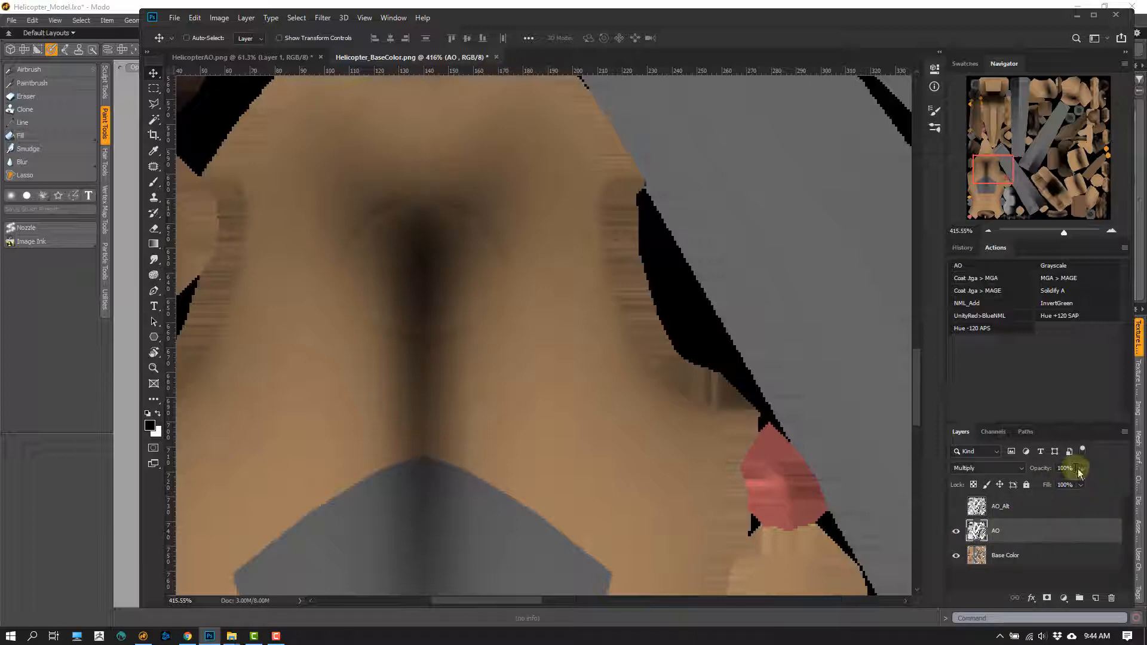
mouse_move(1079, 472)
left_mouse_down()
mouse_move(1038, 491)
mouse_move(1049, 478)
mouse_move(1082, 482)
left_mouse_up()
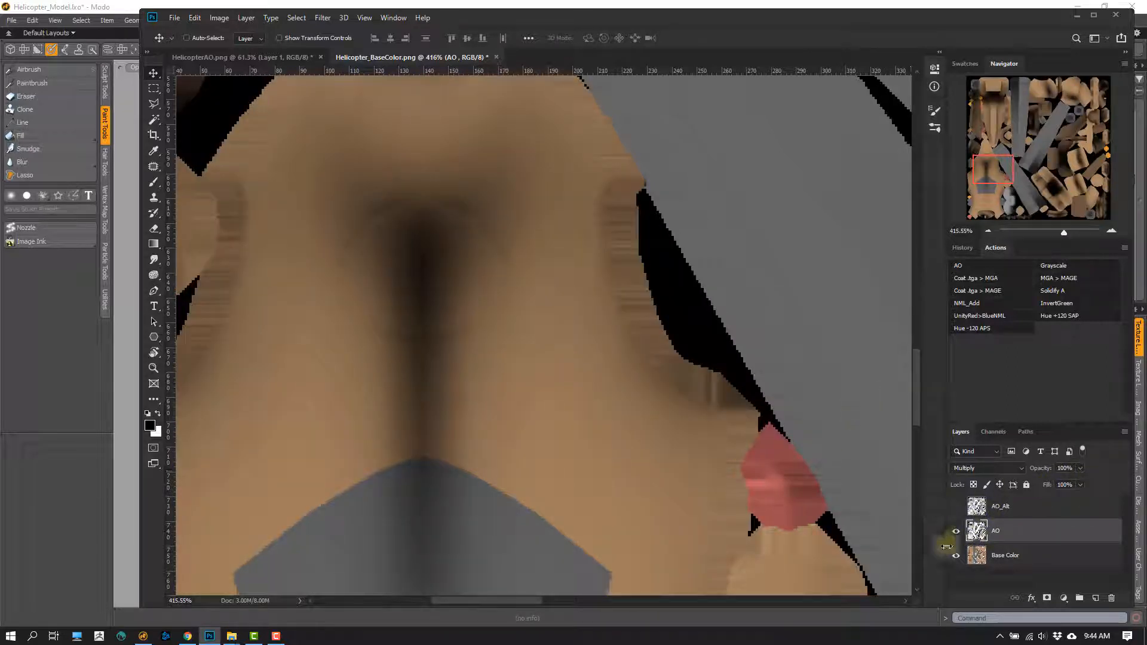
left_click(956, 534)
left_click(955, 507)
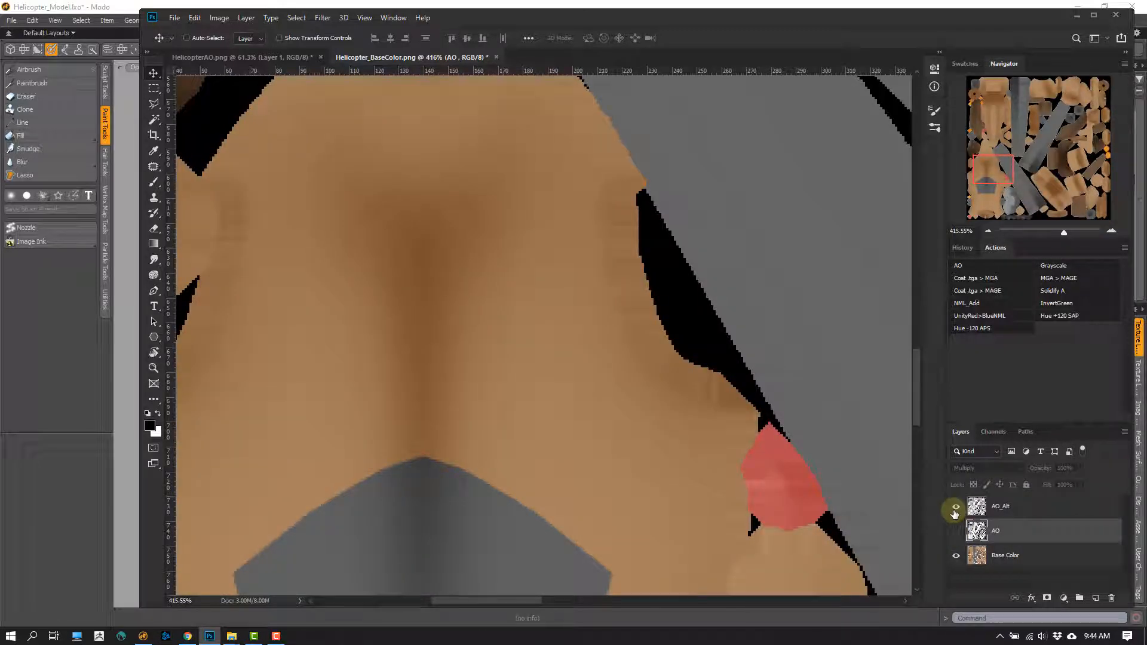
left_click(955, 507)
left_click(956, 532)
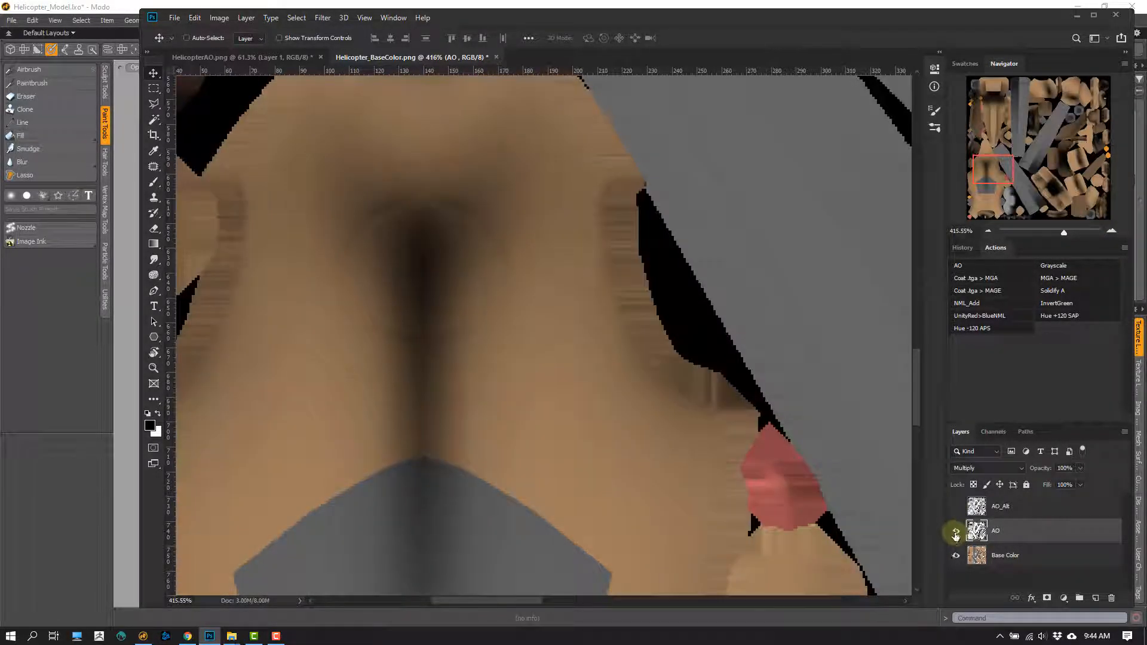
left_click(956, 532)
left_click(956, 507)
- Compare the Multiply AO and Soft Light AO_Alt layers across the whole texture by alternating their visibility
scroll(557, 368, "down", 5, "alt")
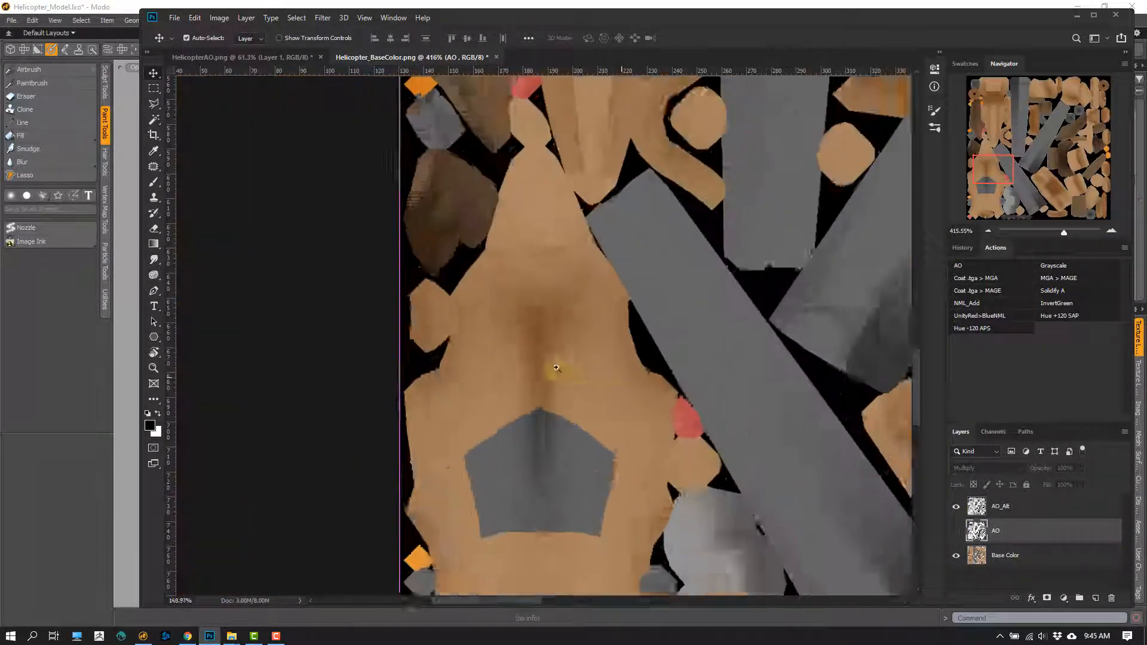
scroll(557, 368, "down", 5, "alt")
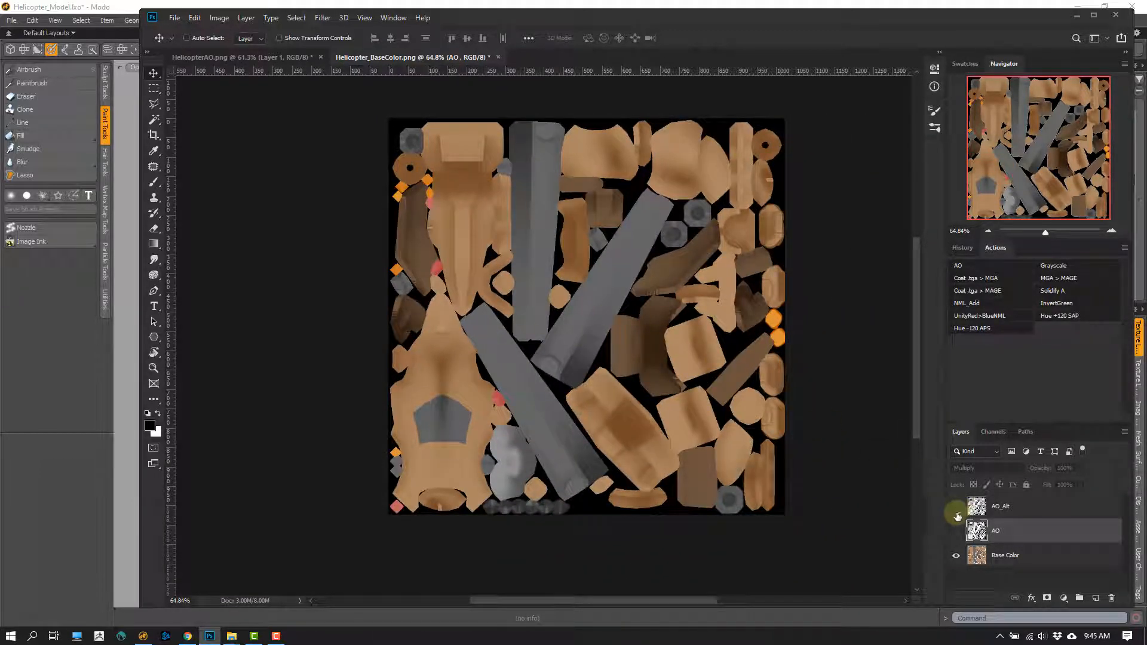
left_click(956, 508)
left_click(956, 531)
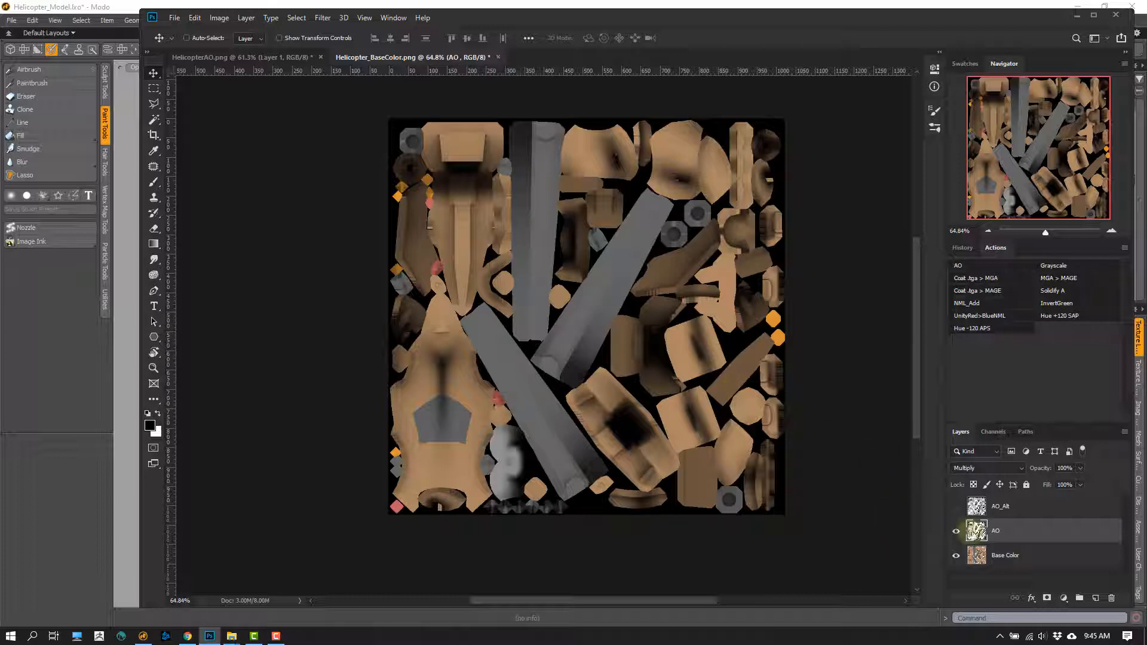
left_click(956, 531)
left_click(956, 507)
left_click(977, 508)
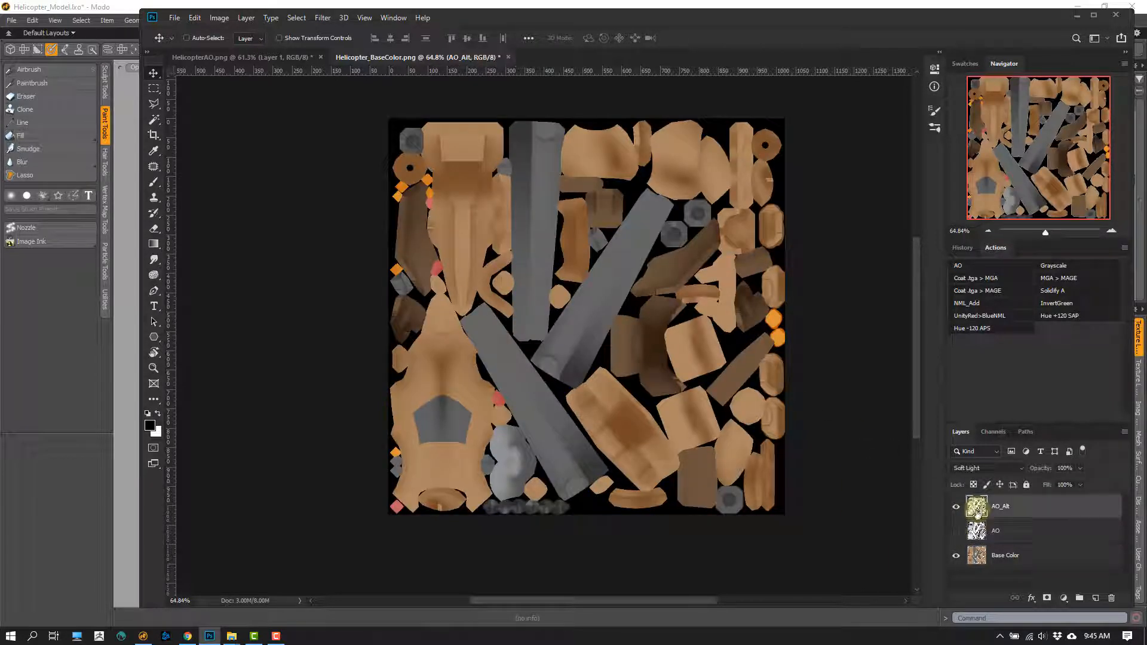
- Show the AO layer instead of AO_Alt and set its blend mode to Soft Light
left_click(956, 508)
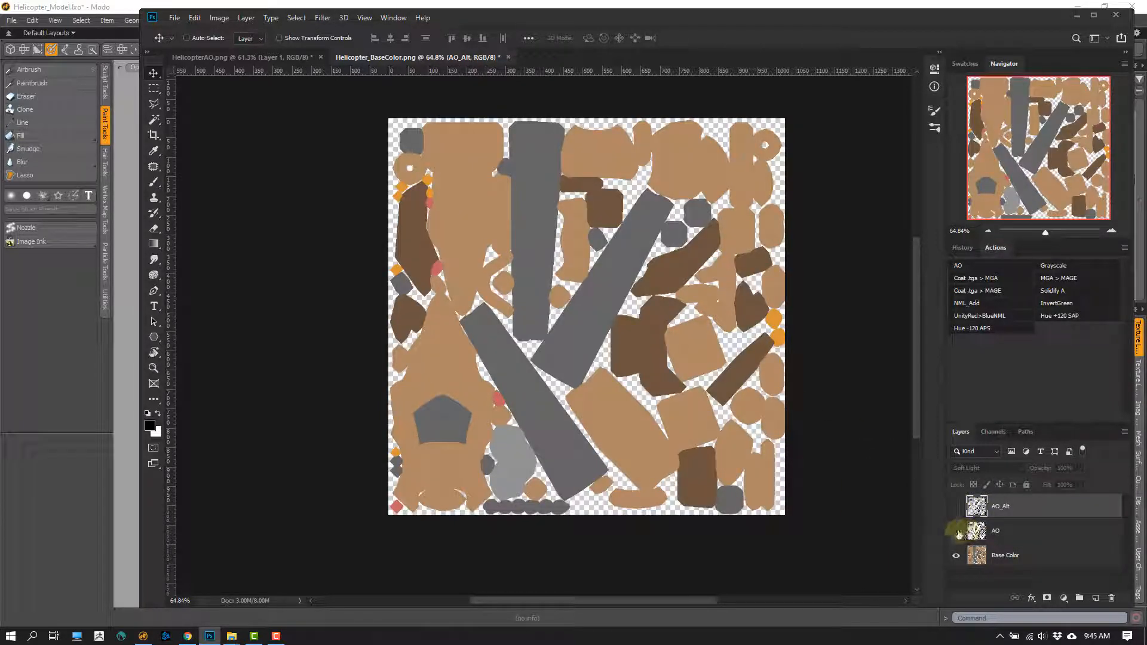
left_click(957, 531)
left_click(980, 538)
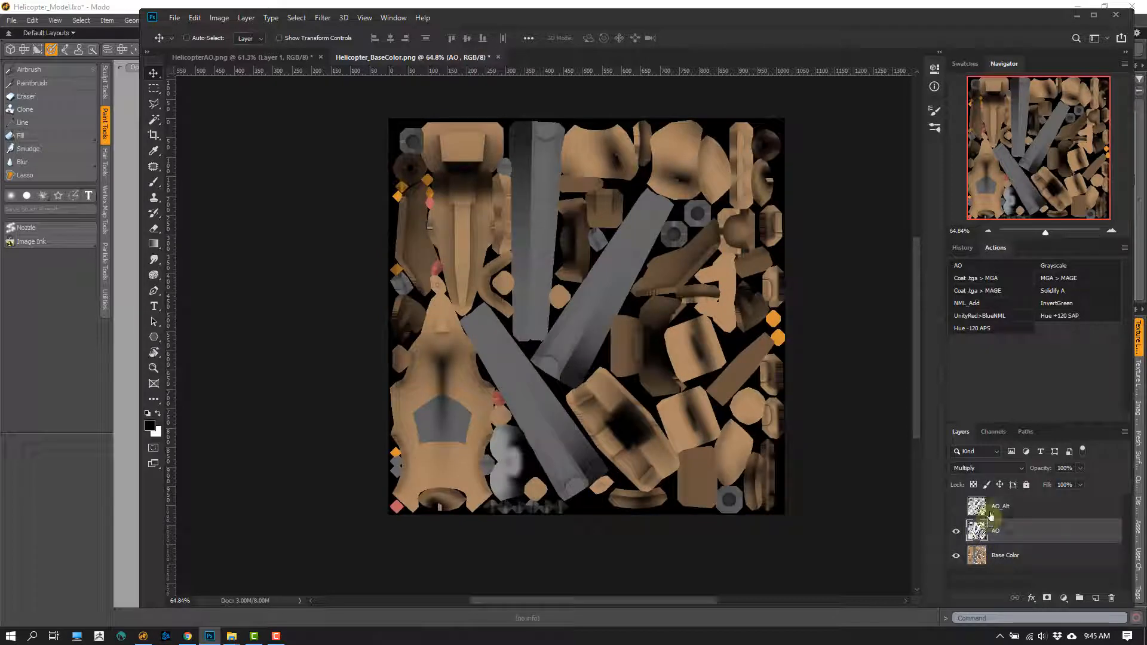
left_click(989, 468)
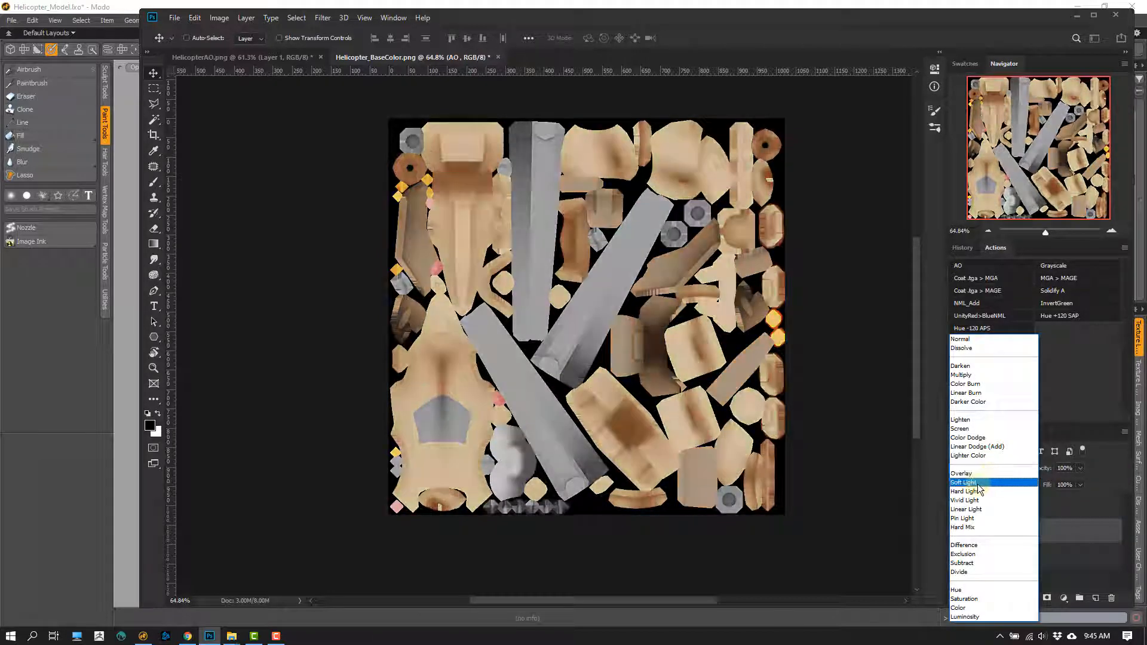
left_click(979, 483)
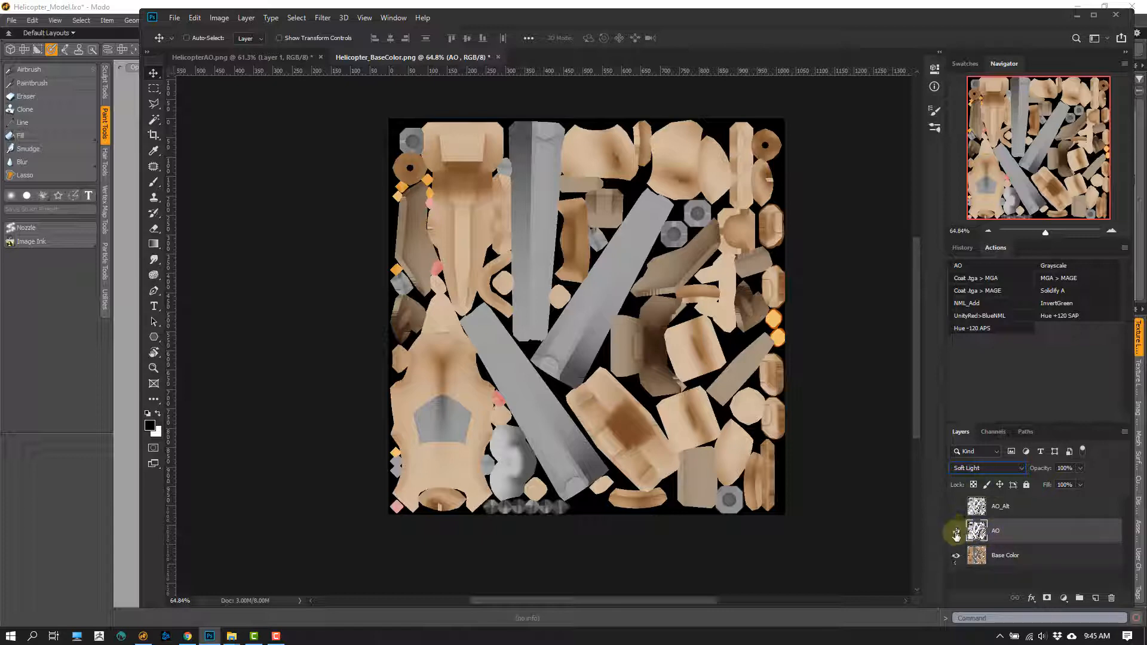
- Compare the AO and AO_Alt layers with both in Soft Light by alternating their visibility over Base Color
left_click(956, 532)
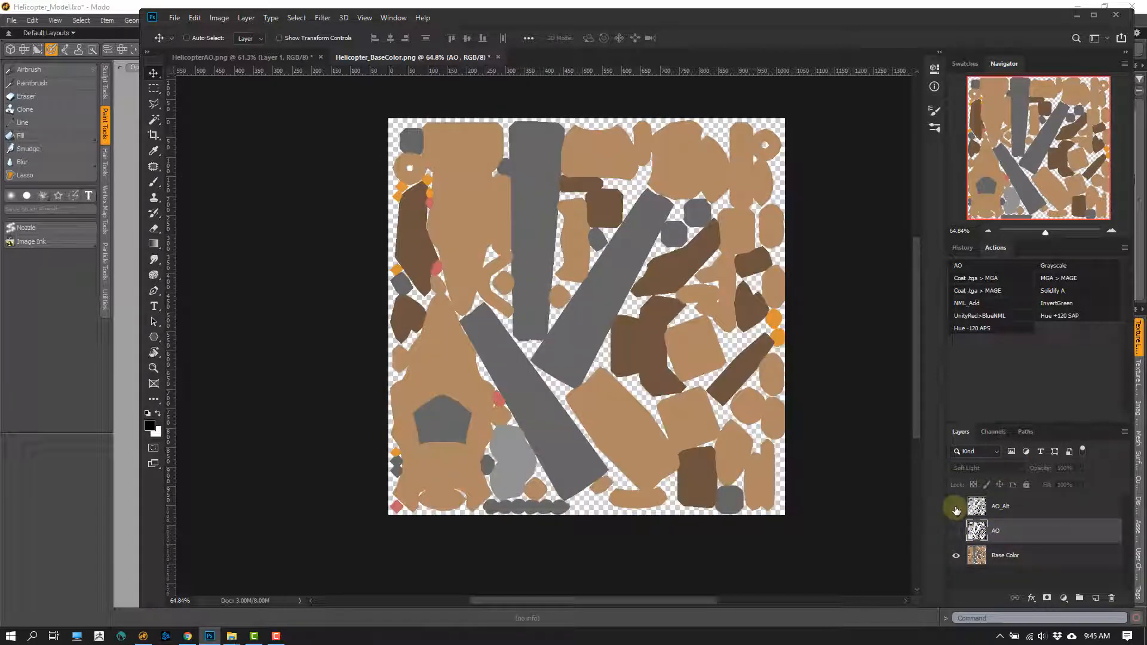
left_click(956, 508)
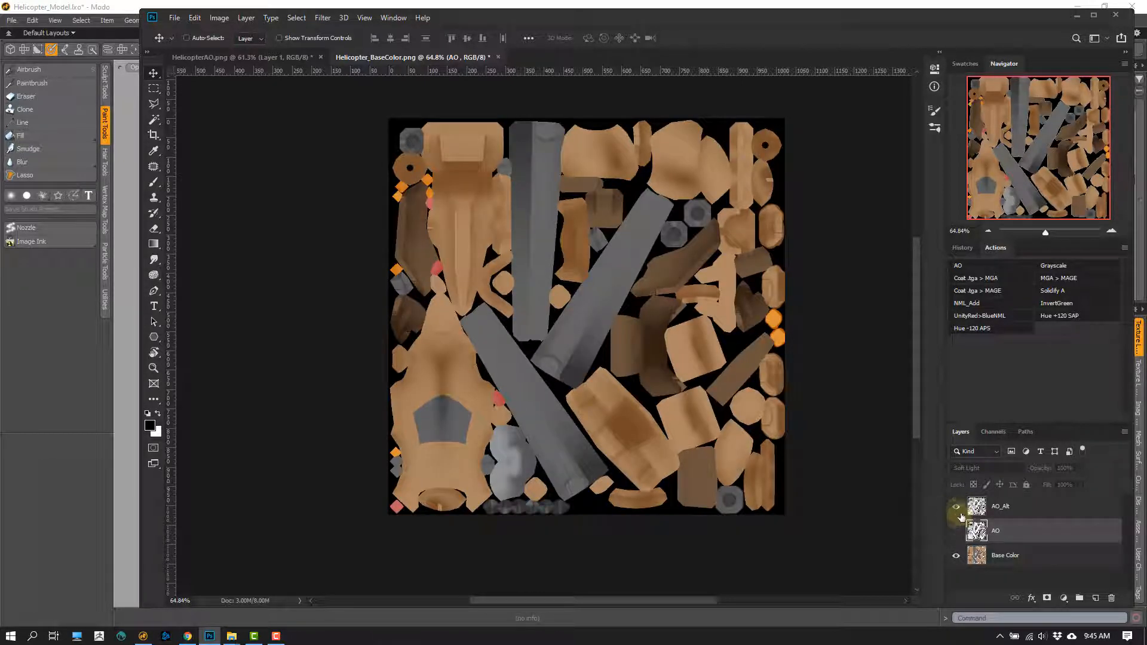
left_click(955, 509)
left_click(955, 530)
left_click(955, 530)
left_click(954, 508)
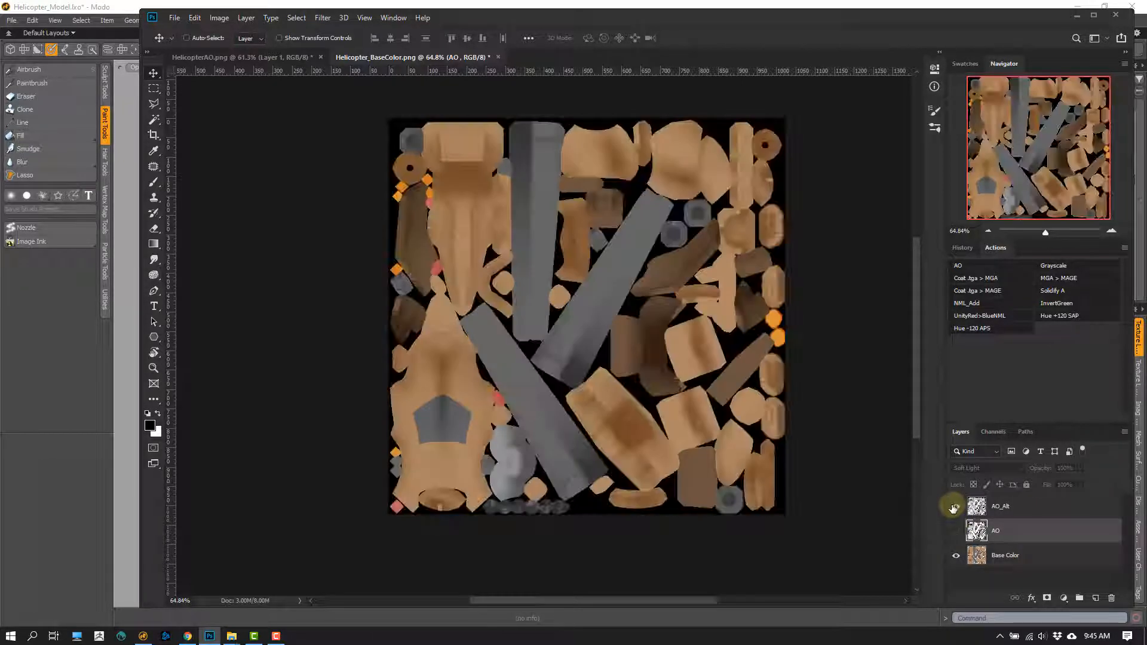
left_click(955, 509)
left_click(955, 529)
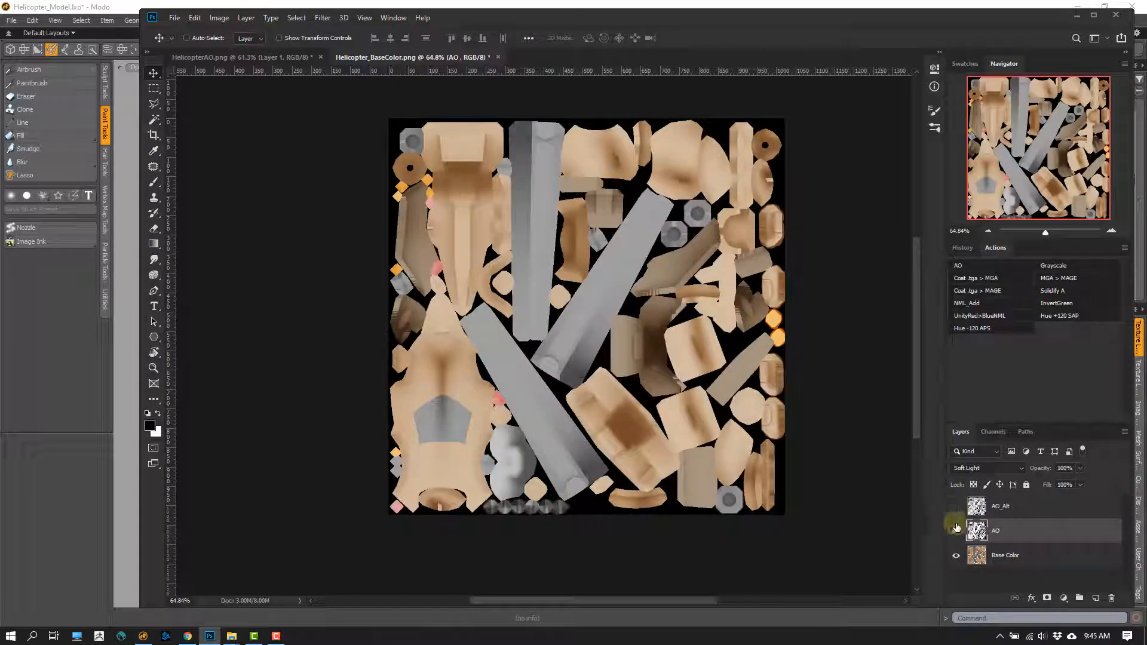
- Try a Hue/Saturation adjustment on the Base Color layer with saturation +38 and lightness -60, and discard it
left_click(963, 560)
key("ctrl+u")
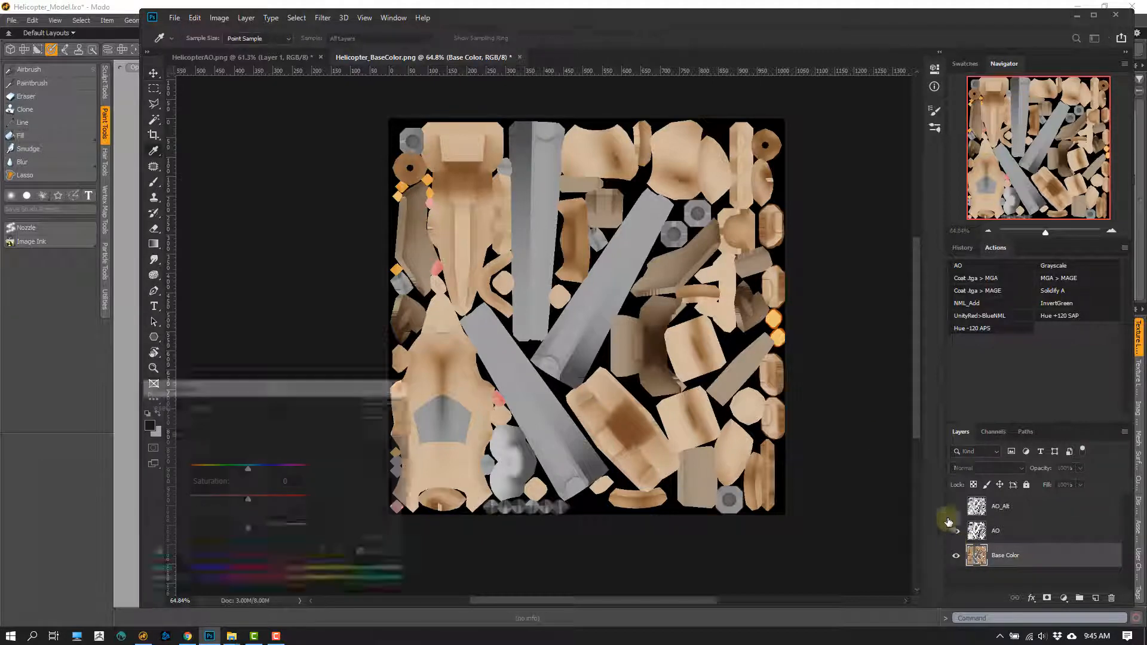
left_click_drag(248, 527, 214, 515)
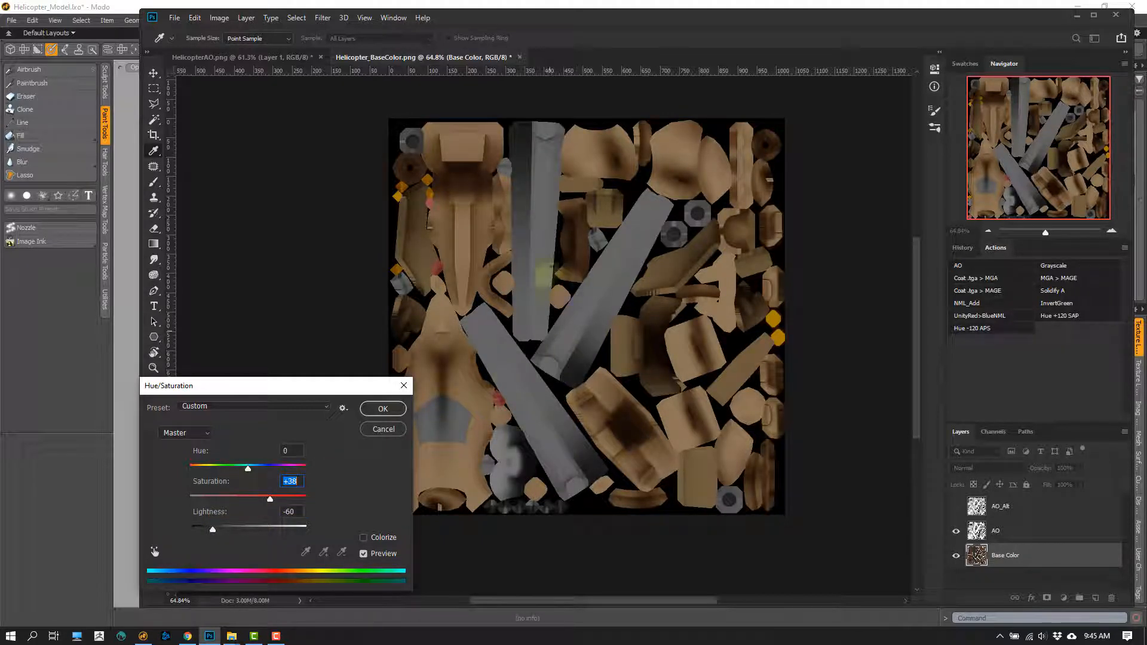
left_click(383, 429)
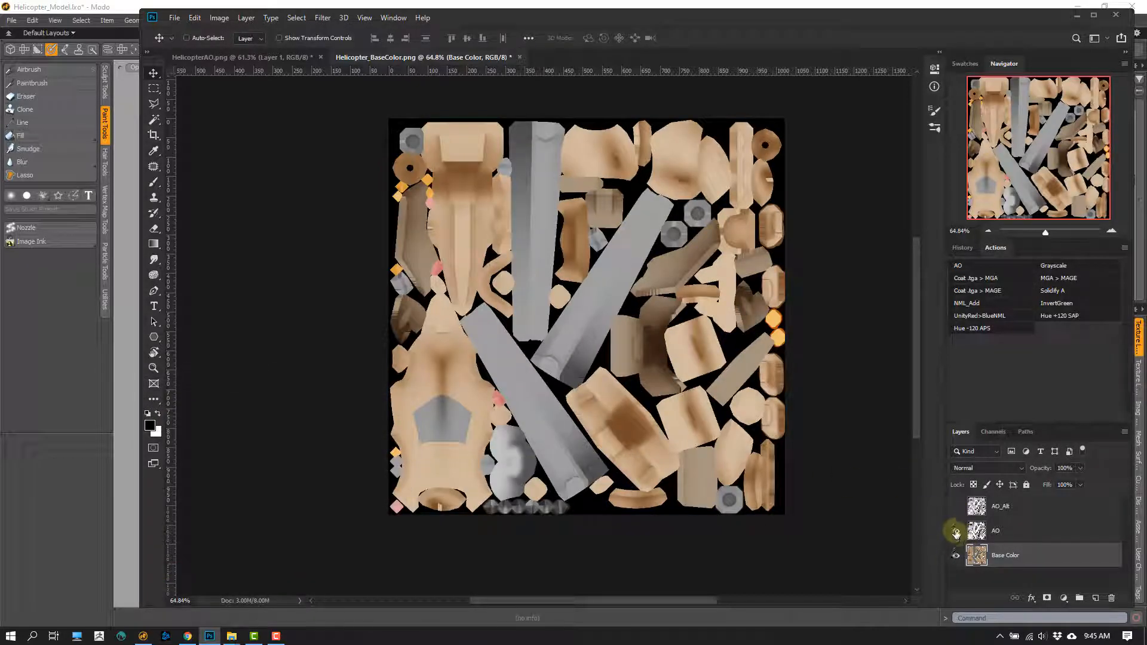
- Show AO_Alt and hide AO, and save the texture to the Desktop as Helicopter_Alt.png with the large file size option
left_click(956, 507)
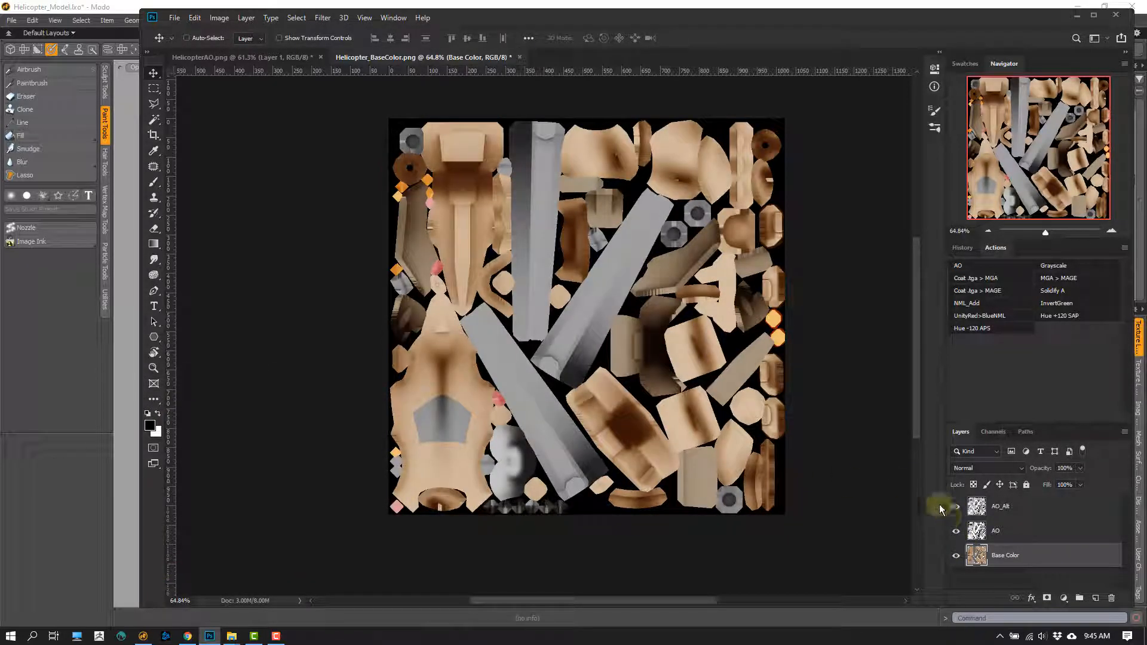
left_click(956, 530)
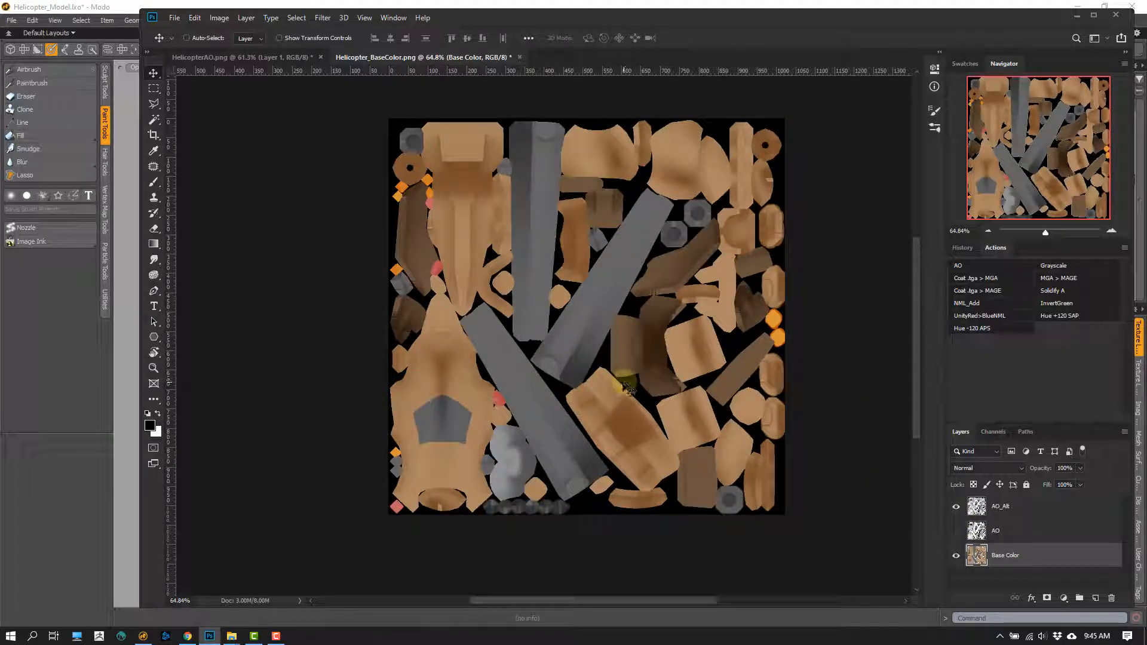
key("ctrl")
key("ctrl+shift+s")
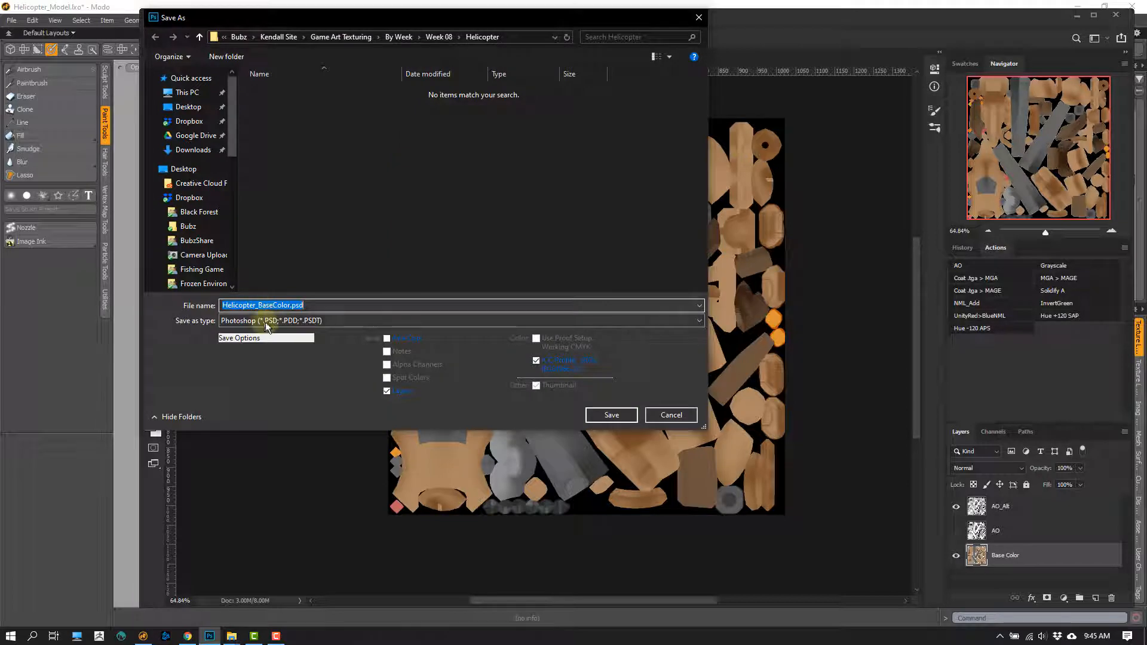
left_click(263, 320)
left_click(252, 485)
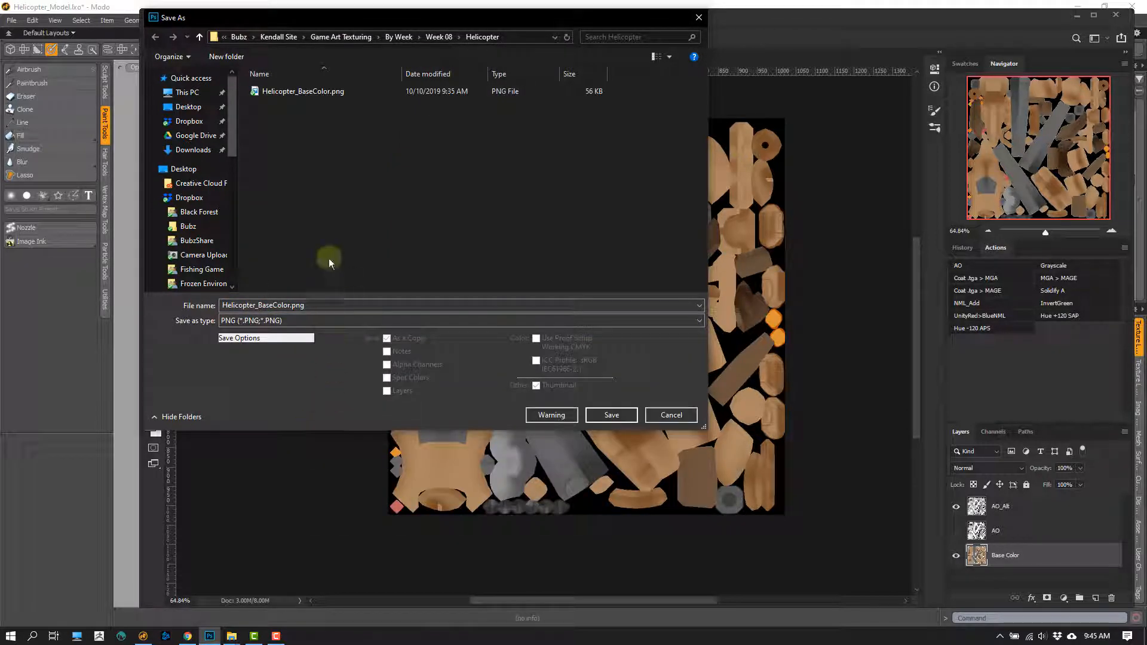
left_click(188, 107)
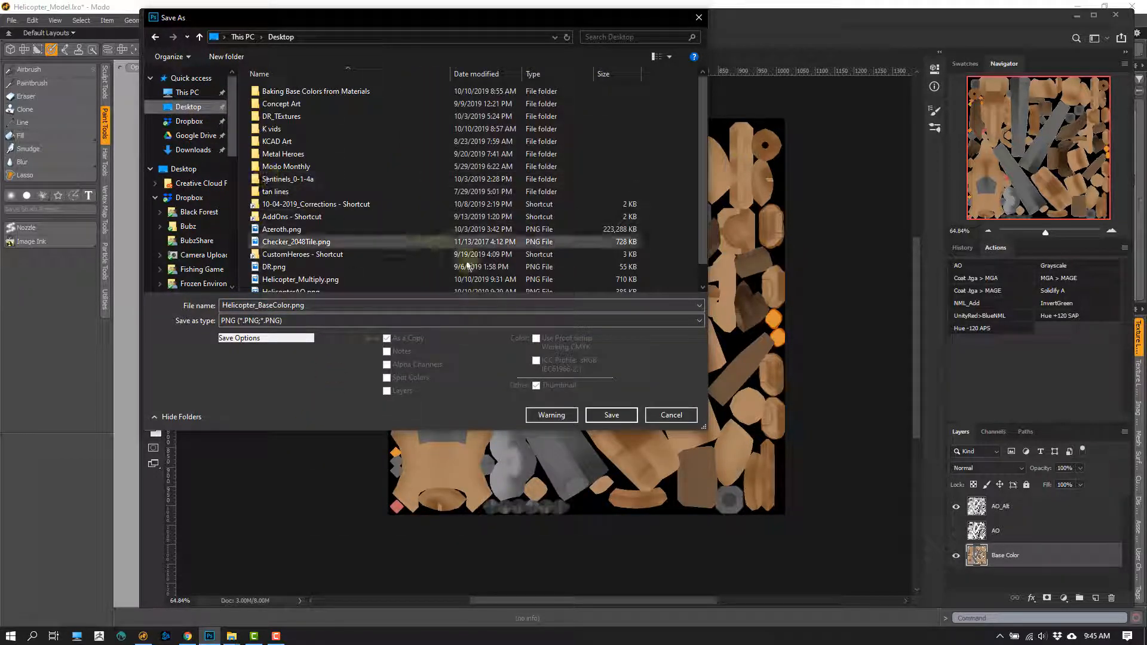
left_click(316, 284)
double_click(267, 305)
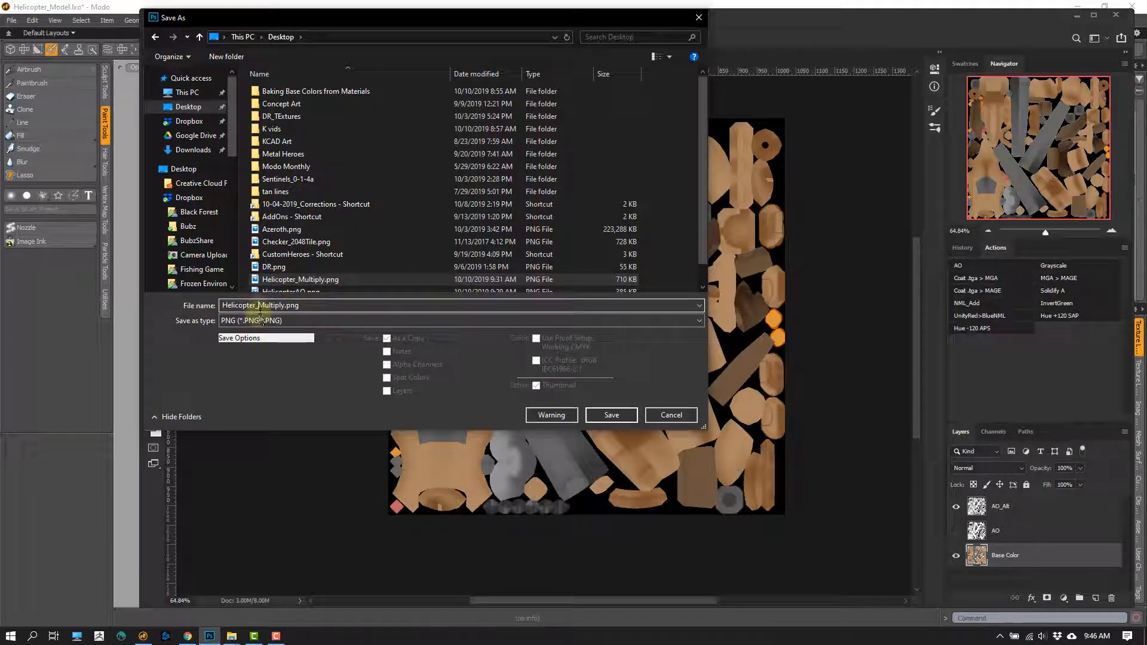
left_click(314, 304)
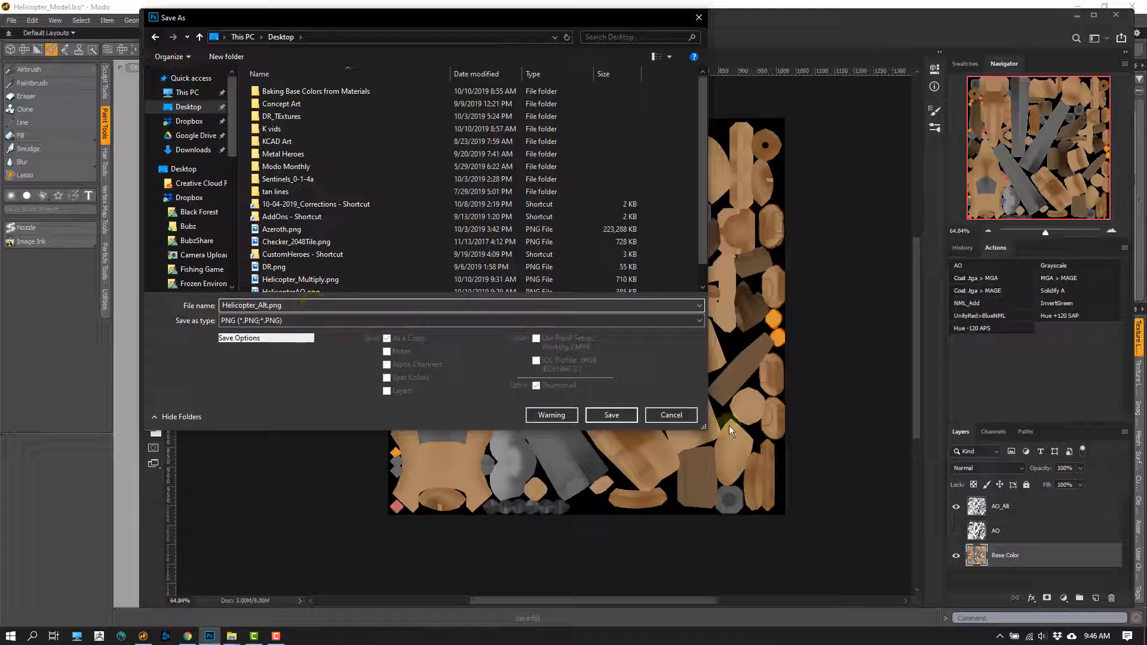
left_click(611, 415)
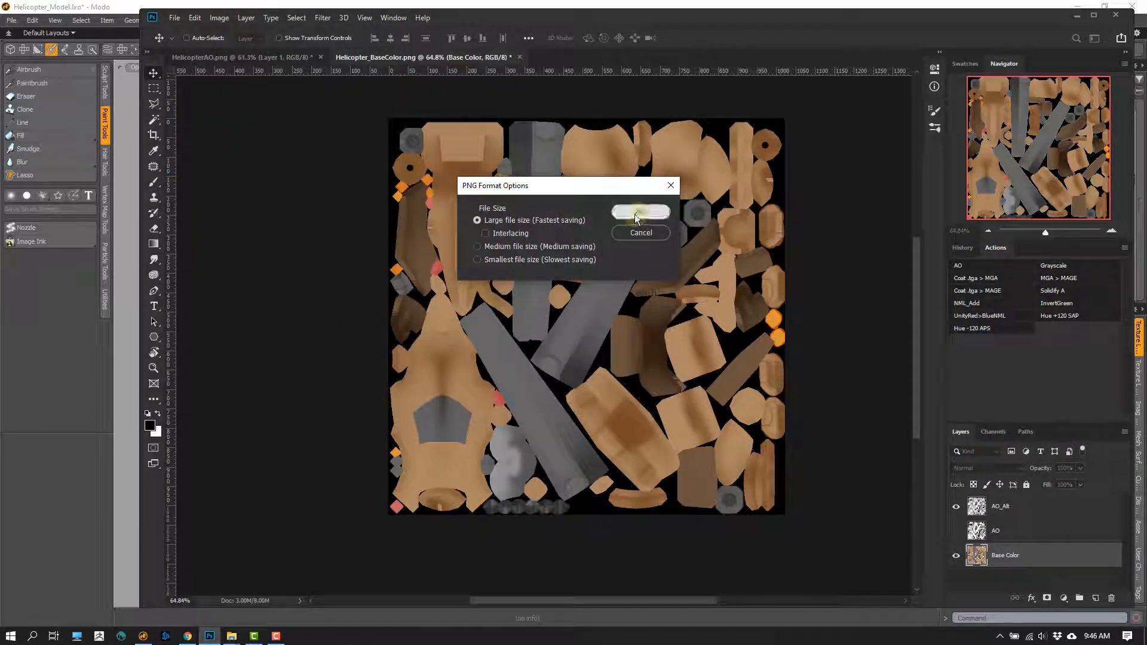
left_click(637, 213)
- Switch to Modo and add the Helicopter_Alt image to the Helicopter material group above Helicopter_Multiply
left_click(1077, 15)
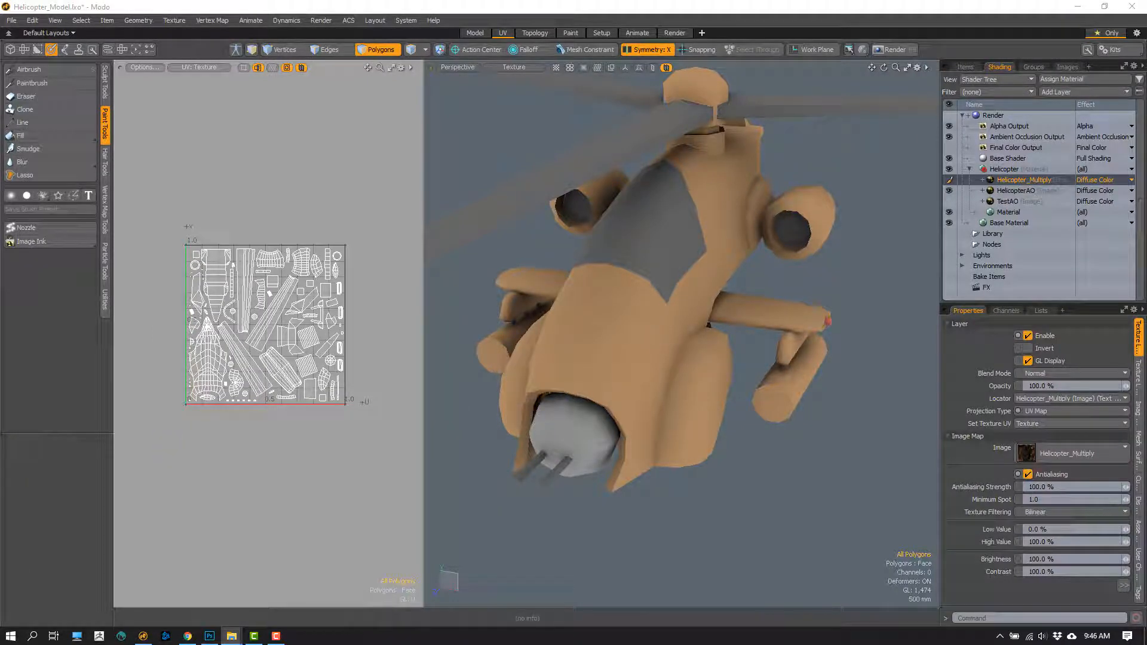
left_click_drag(675, 236, 1016, 176)
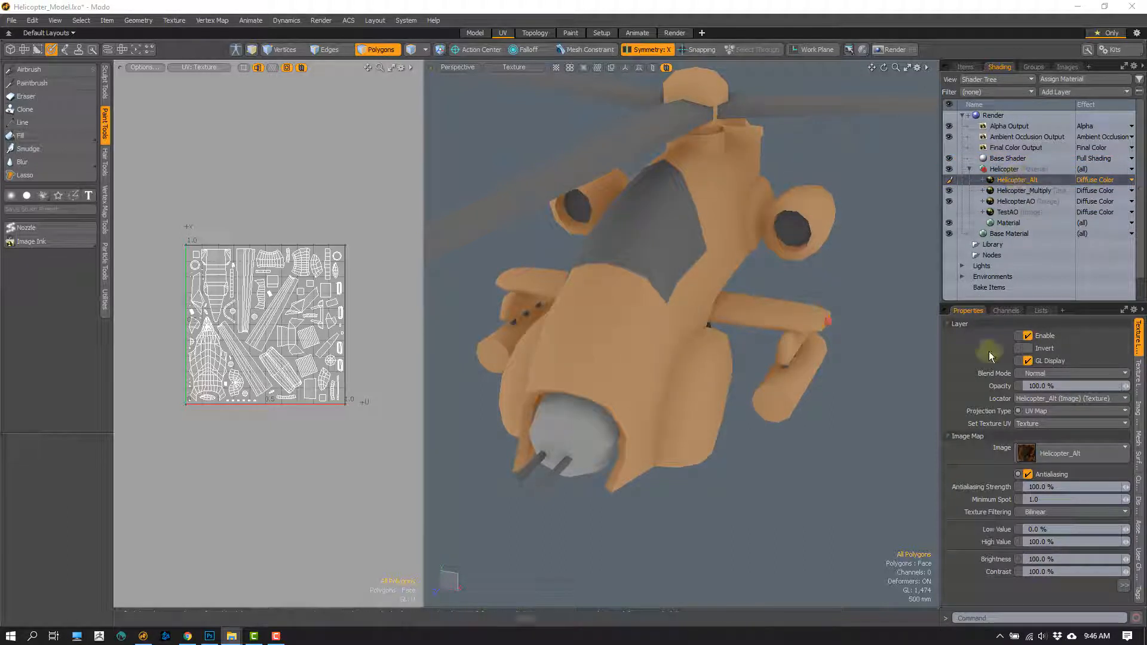
- Examine the Helicopter_Alt texture around the rotor mount and tail, and compare it with Helicopter_Multiply by toggling the Helicopter_Alt layer's visibility
left_click_drag(762, 293, 628, 281, "alt")
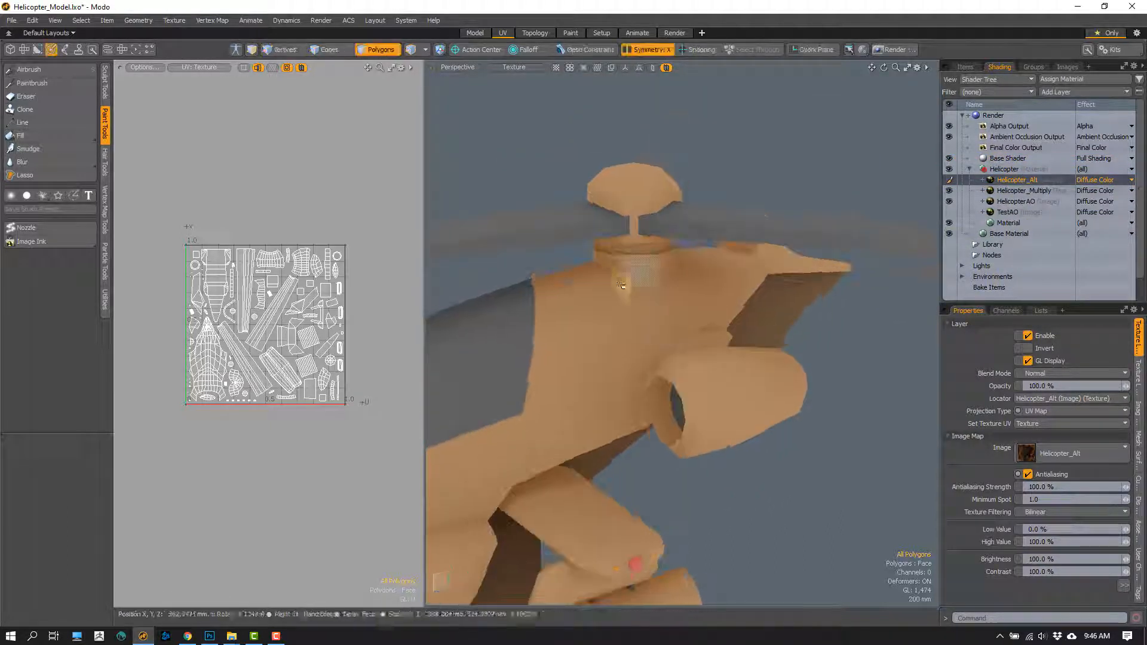
left_click_drag(705, 266, 628, 321, "alt")
left_click_drag(707, 364, 722, 269, "alt")
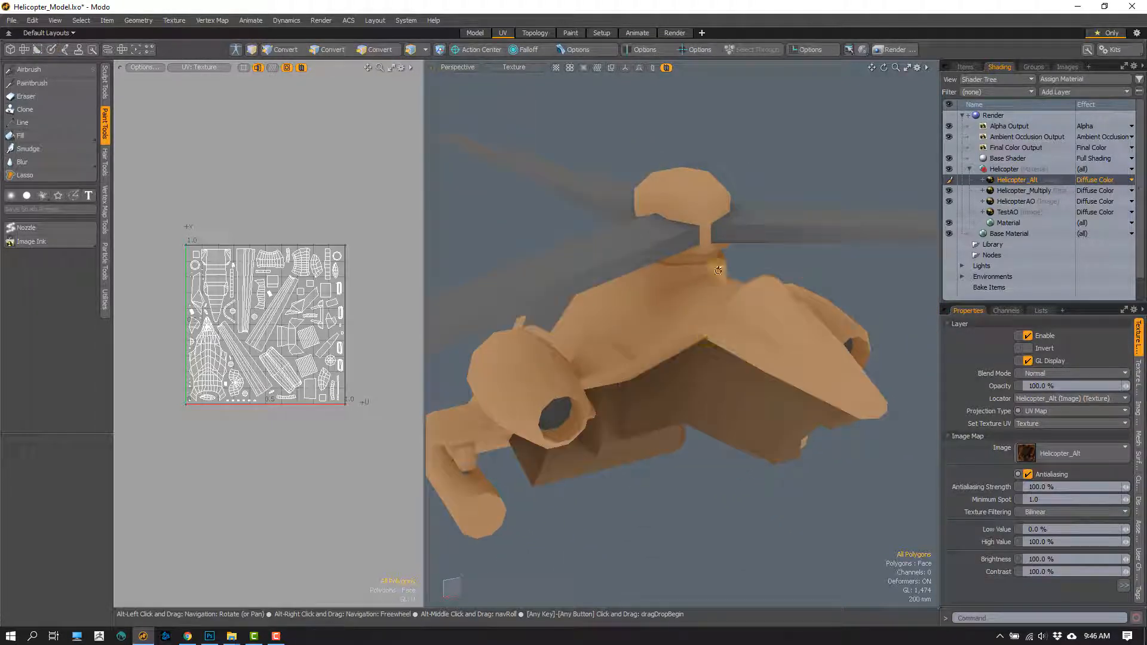
left_click_drag(733, 371, 733, 335, "alt")
left_click(949, 181)
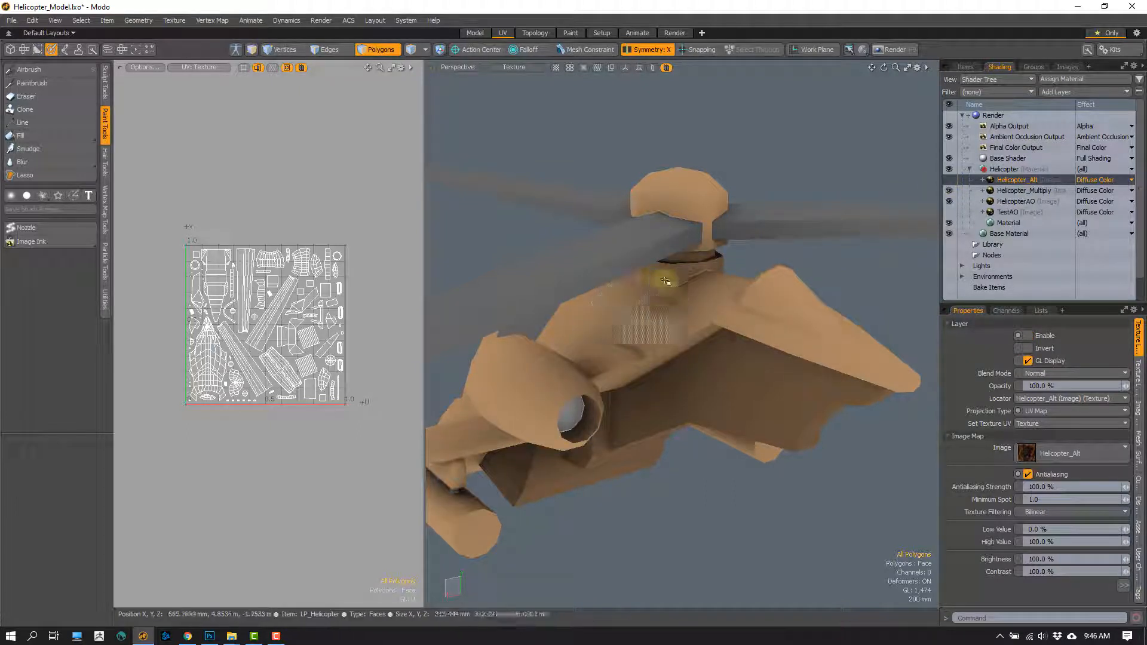
key("1")
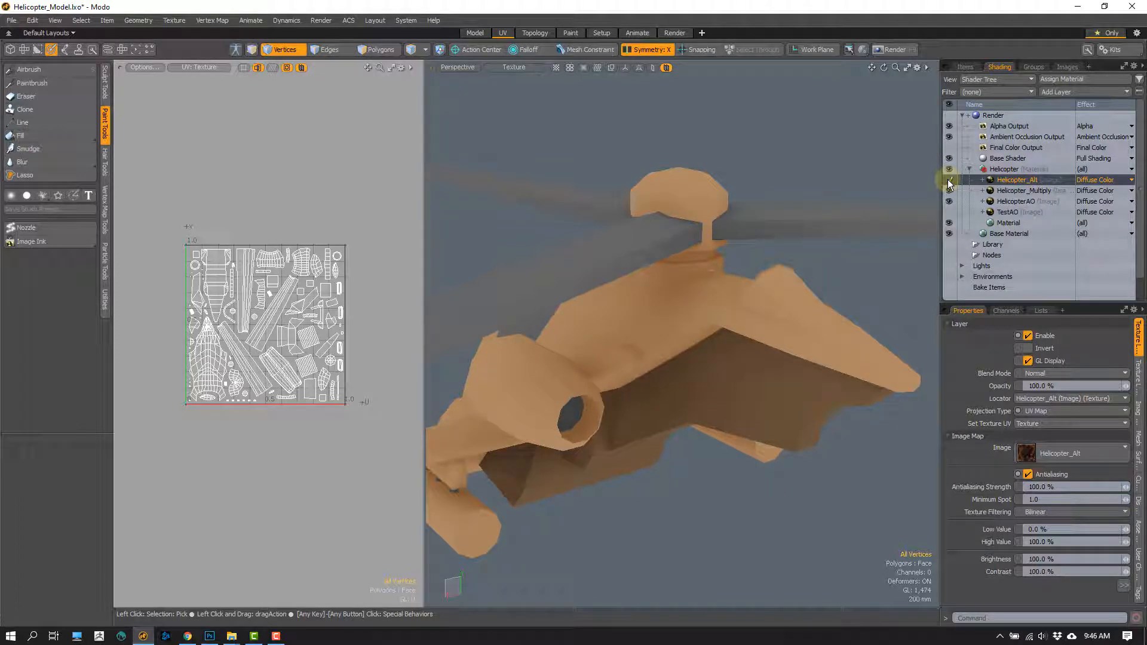
- Hide Helicopter_Multiply and HelicopterAO, keep Helicopter_Alt visible, and examine the texture on the whole helicopter from the front
left_click(950, 181)
mouse_move(590, 407)
left_mouse_down("alt")
mouse_move(748, 356)
mouse_move(711, 396)
mouse_move(627, 359)
mouse_move(615, 417)
mouse_move(621, 427)
mouse_move(727, 346)
left_mouse_up("alt")
scroll(712, 395, "down", 4)
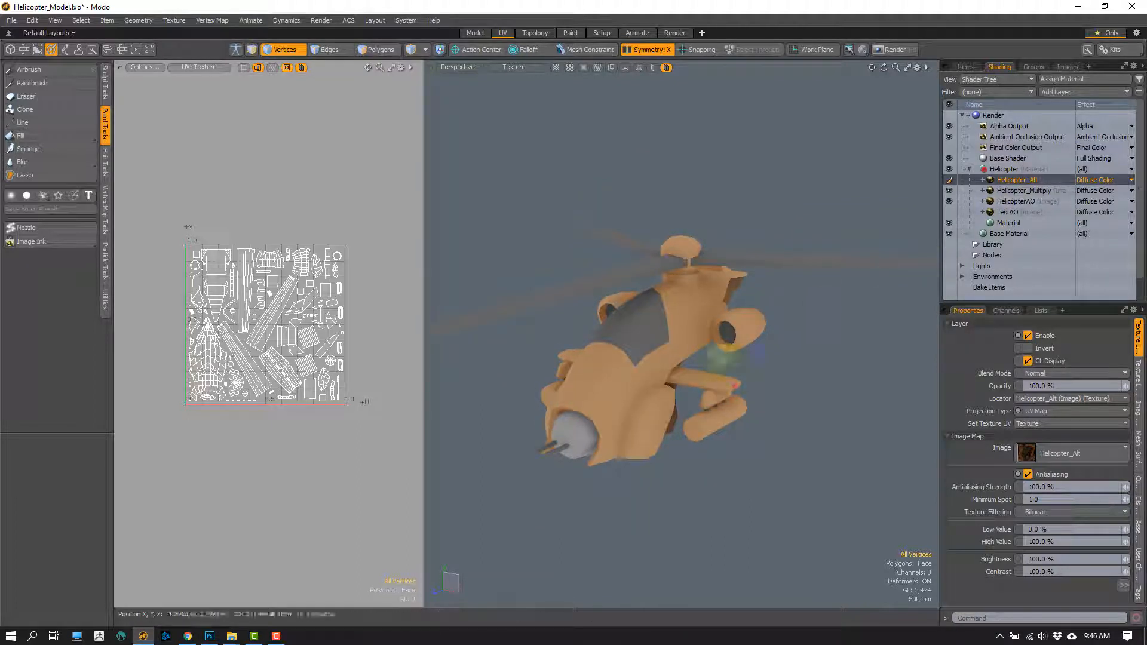
left_click(949, 180)
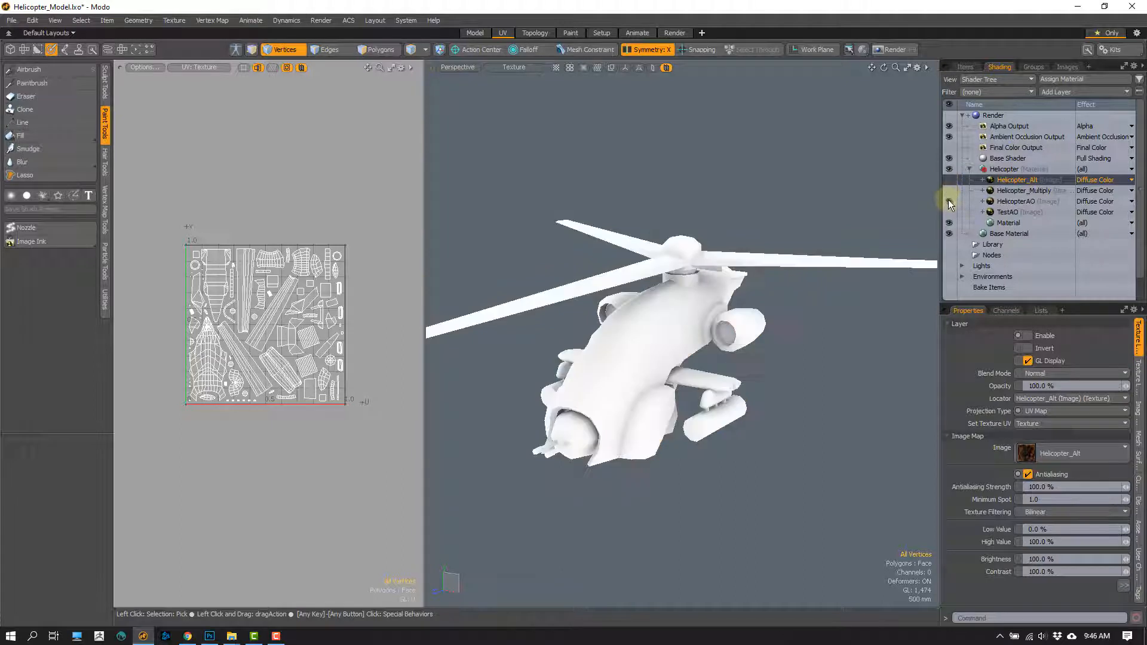
left_click(949, 179)
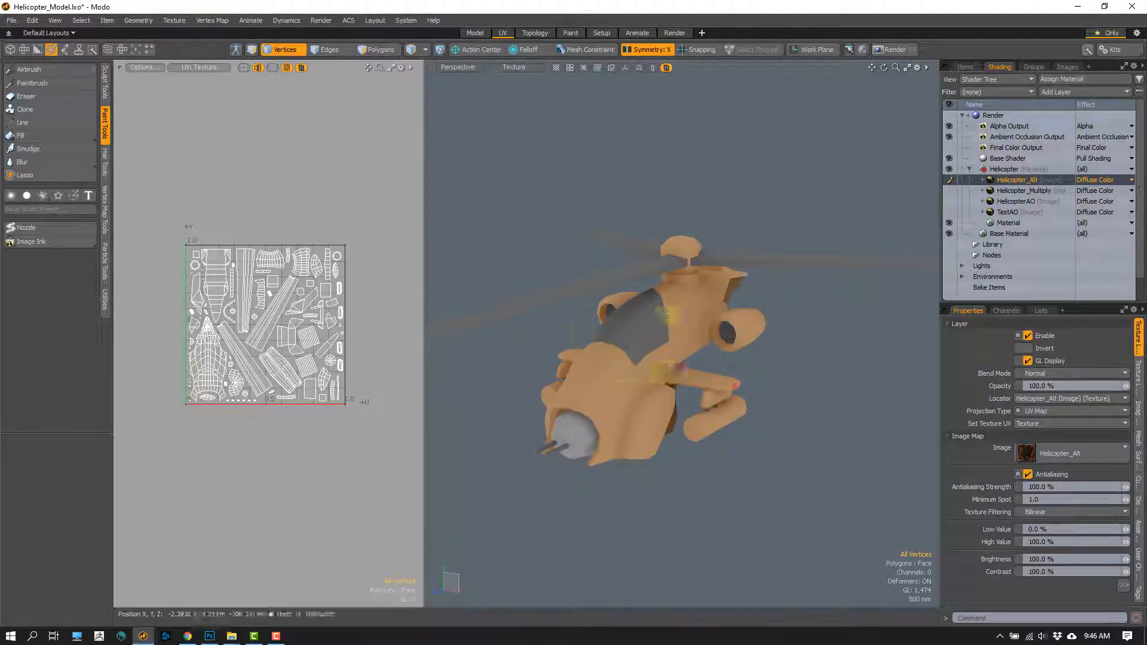
left_click_drag(610, 342, 659, 413, "alt")
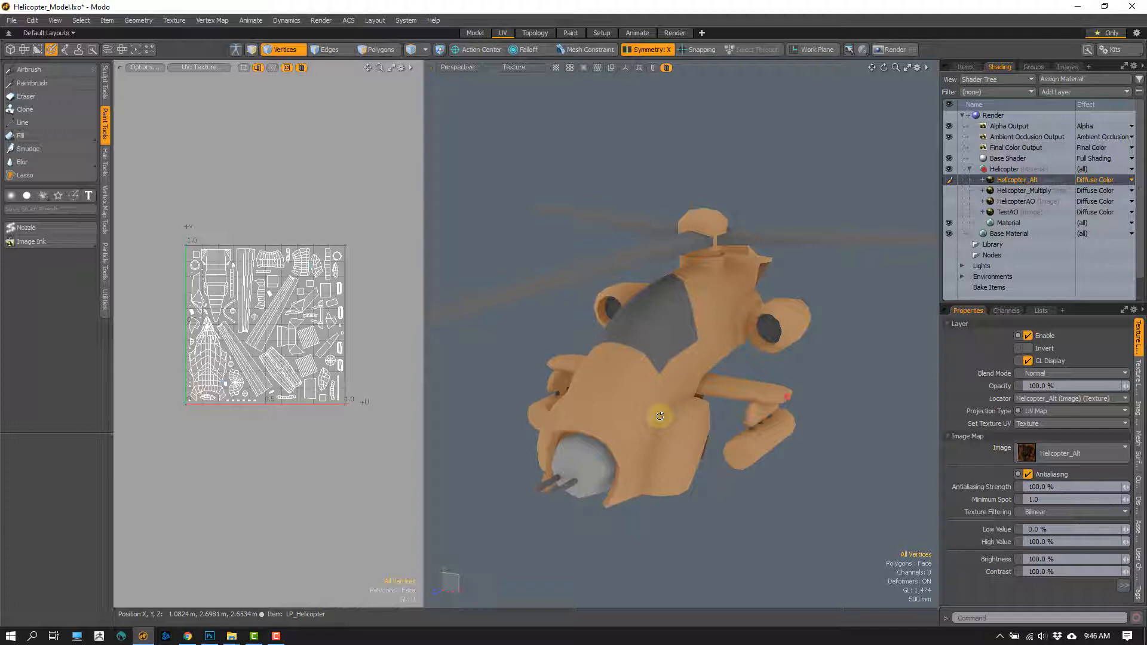
- Switch to Photoshop, select the AO_Alt layer and toggle its visibility to check its shading over the base color
left_click(209, 636)
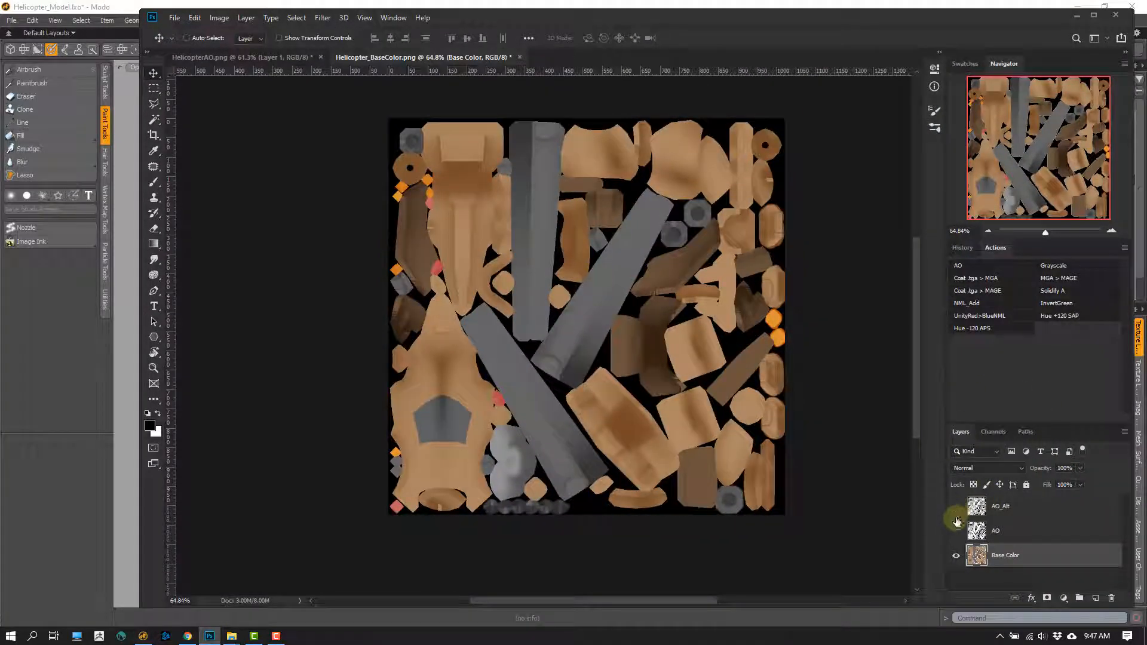
left_click(956, 512)
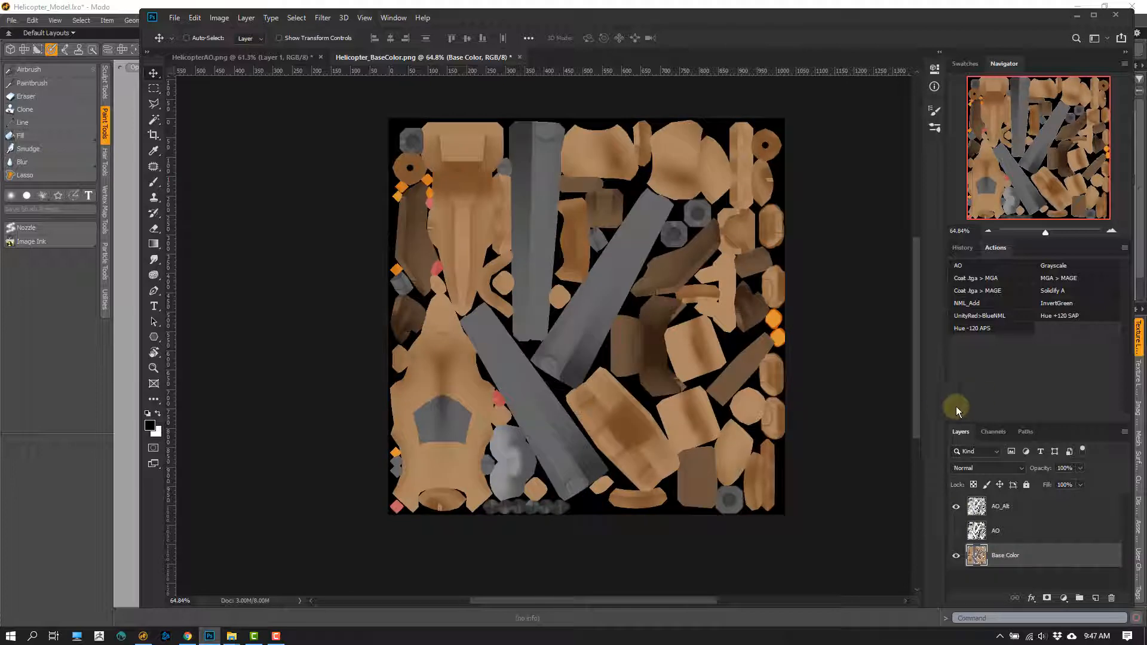
left_click(1026, 514)
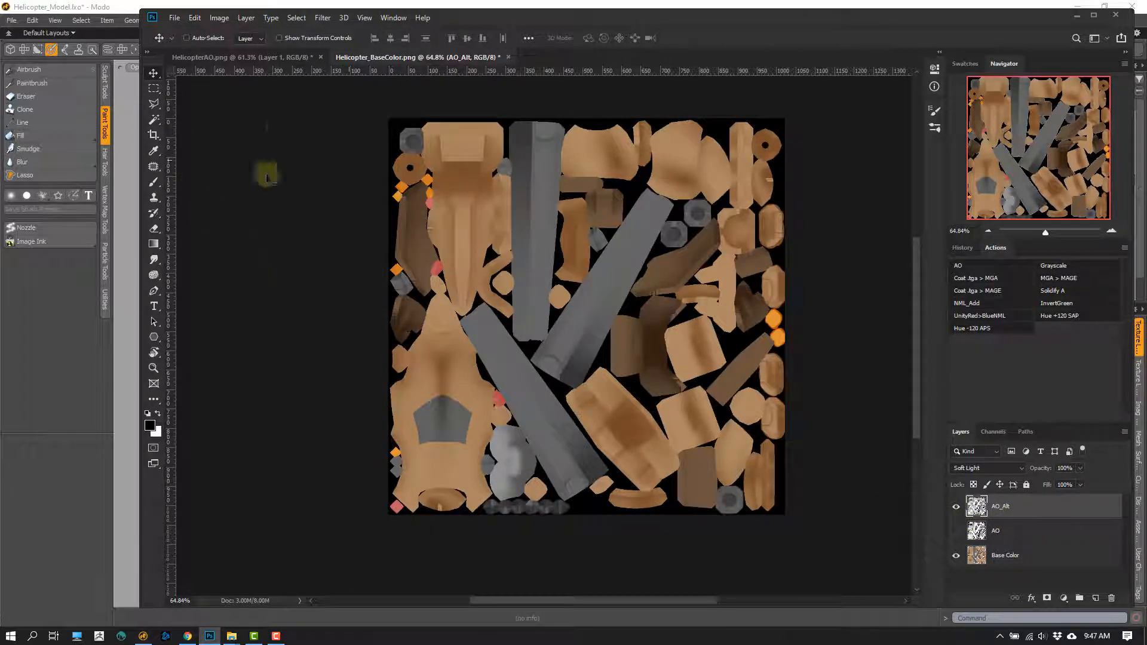
left_click(956, 510)
left_click(956, 510)
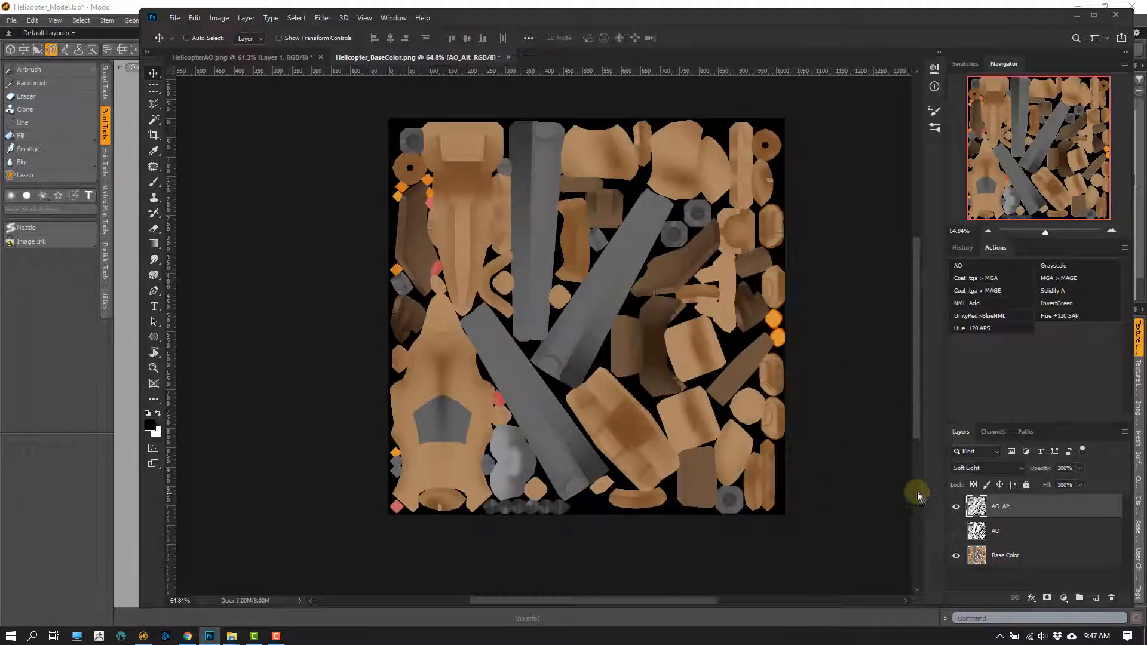
- Try a lower opacity on AO_Alt and restore it to 100%, then try intensifying the shading with a duplicate AO_Alt layer and delete the duplicate
left_click(1080, 468)
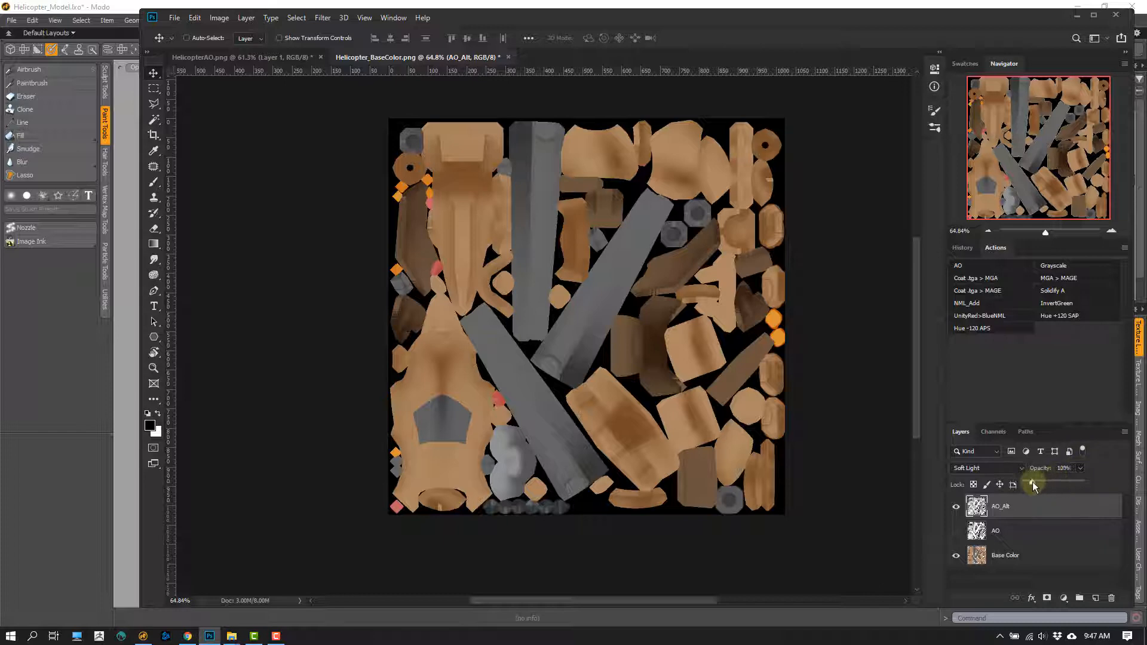
left_click_drag(1032, 482, 1083, 487)
left_click_drag(979, 509, 1094, 597)
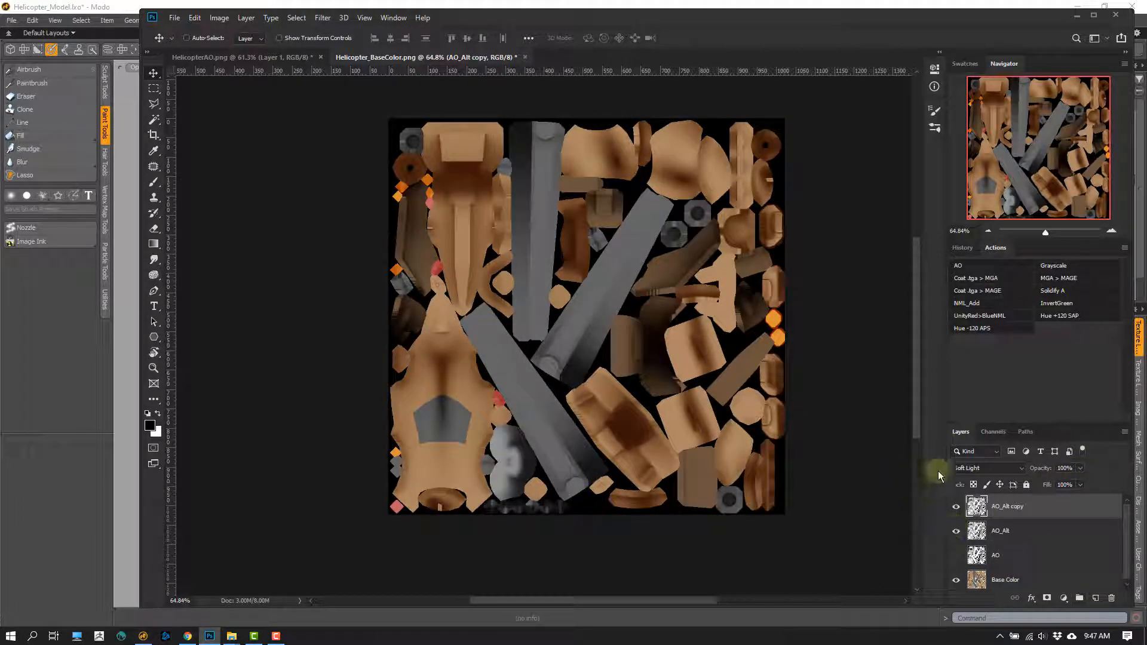
key("Delete")
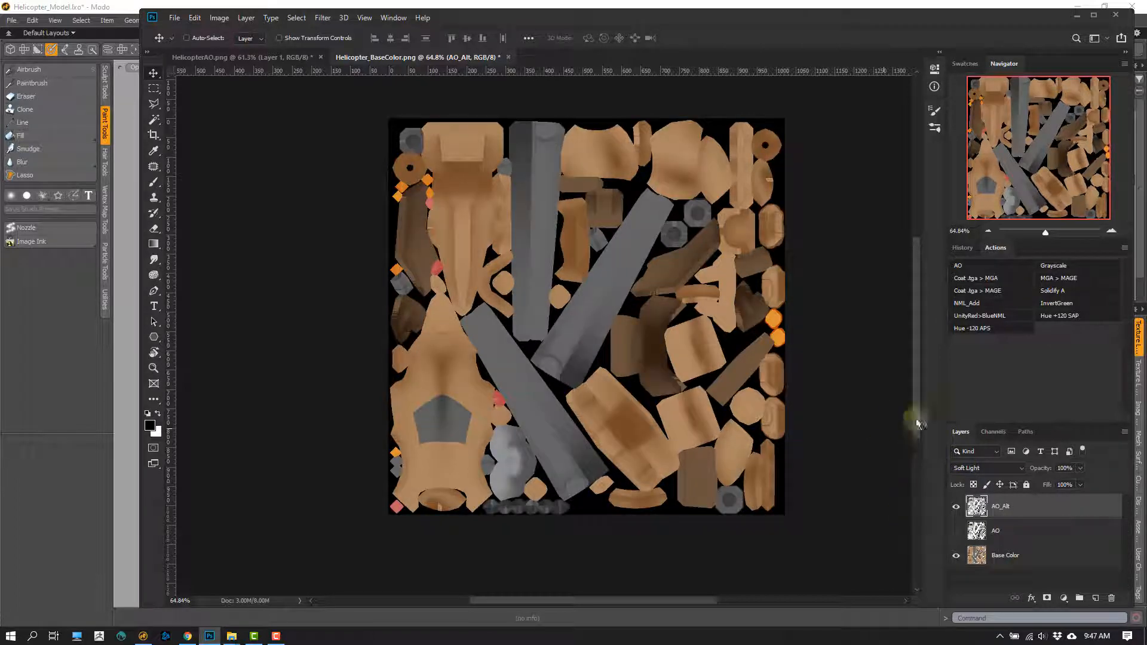